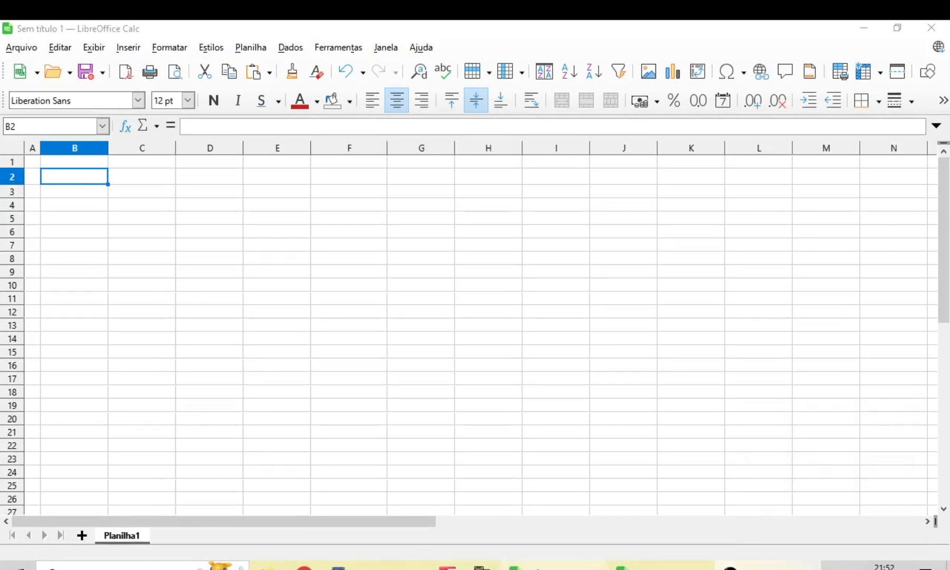
Add the title "CÁLCULO DE PARCELAS FINANCIAMENTO PARTICULAR – SAC" across the merged, orange-filled cells B2:J2.
click(536, 567)
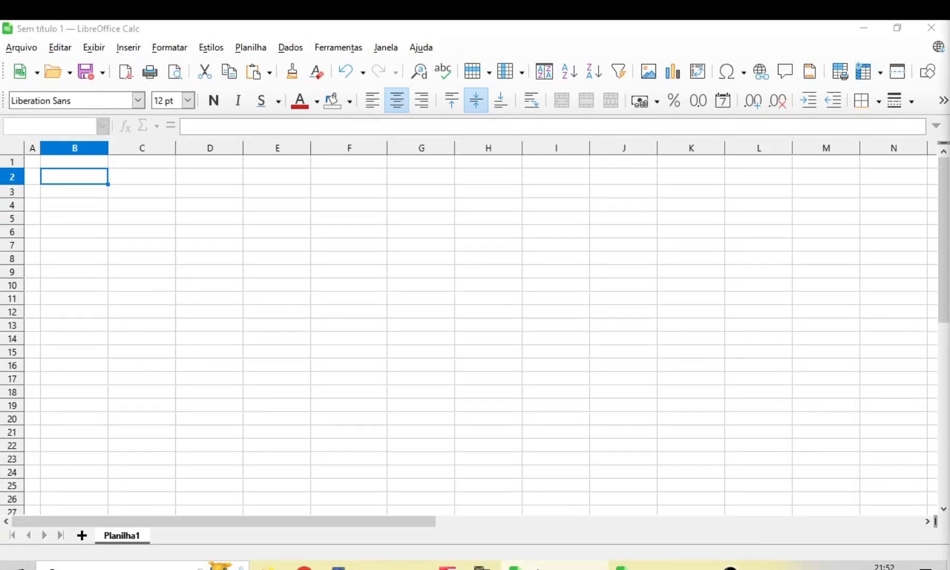
click(73, 177)
text(CÁLCULO DE PARCELAS FINANCIAMENTO PARTICULAR – SAC)
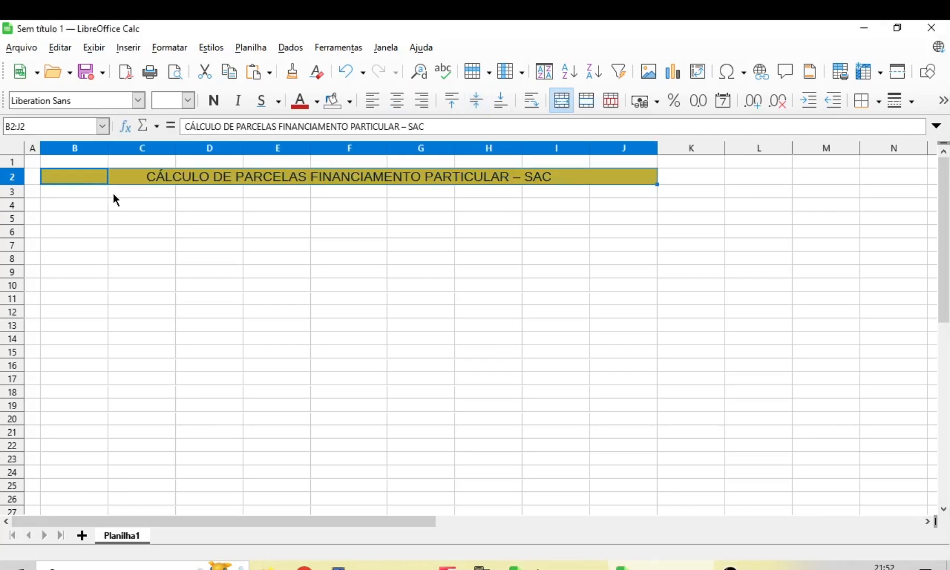
click(110, 209)
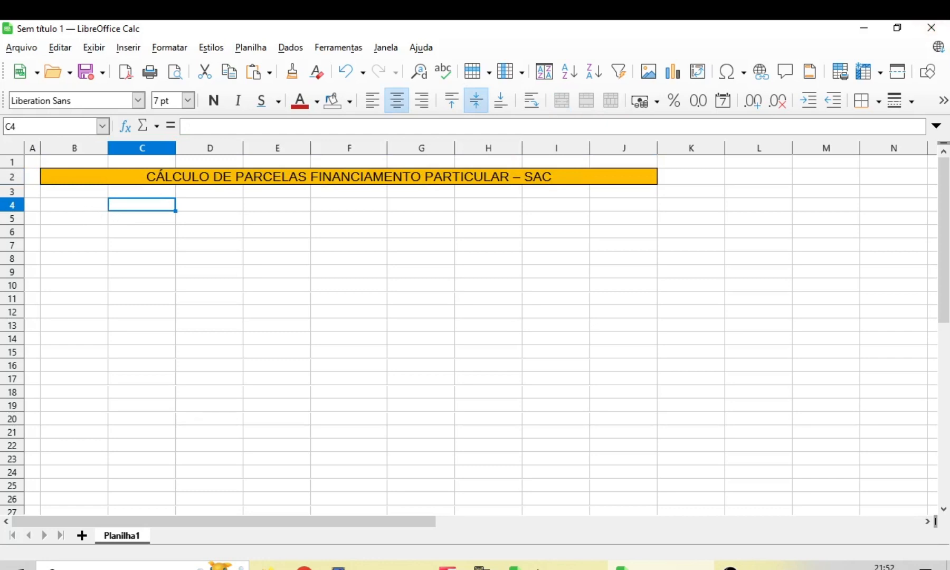
Add the yellow label "VALOR FINANCIADO" across B4:D4 and enter R$ 100,00 as its amount in E4.
key(alt+Tab)
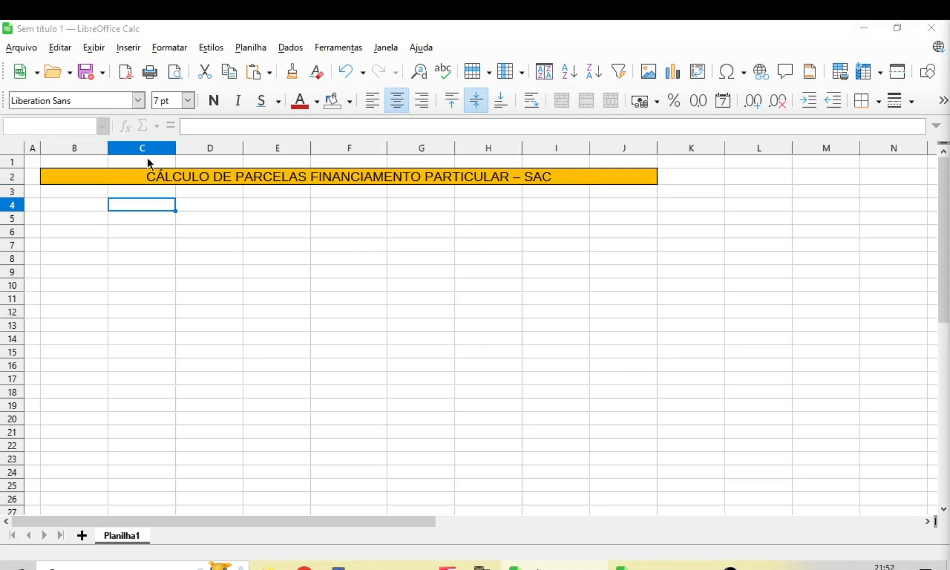
click(83, 203)
text(VALOR FINANCIADO)
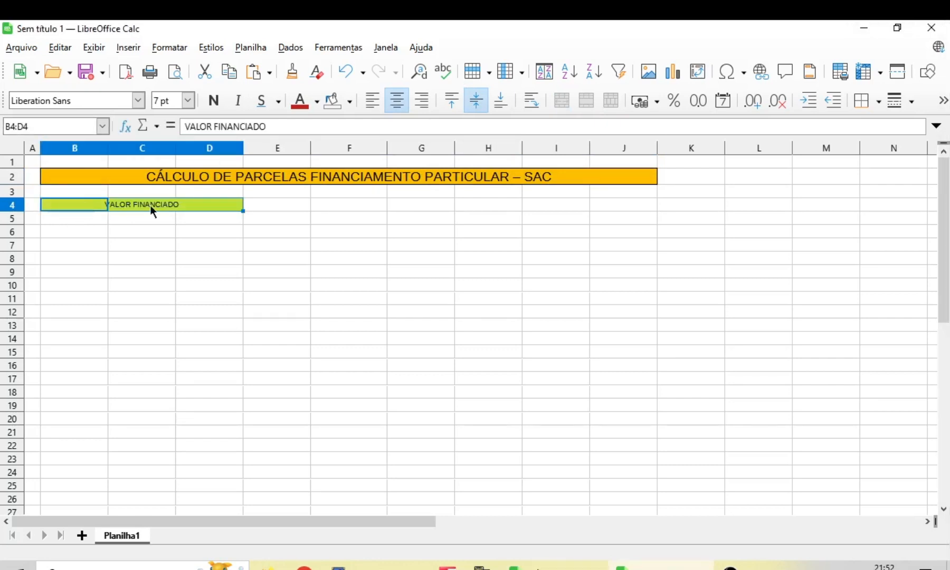
click(267, 205)
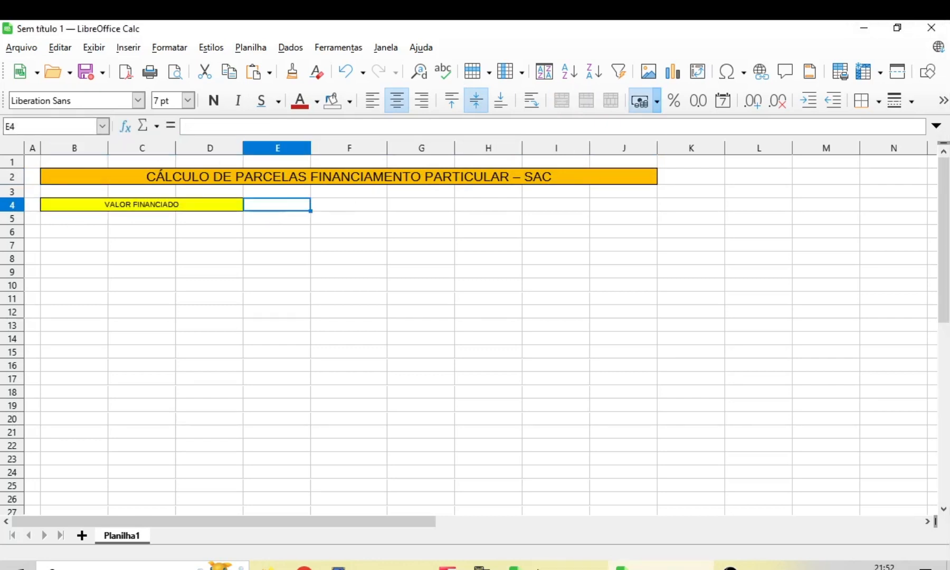
key(alt+Tab)
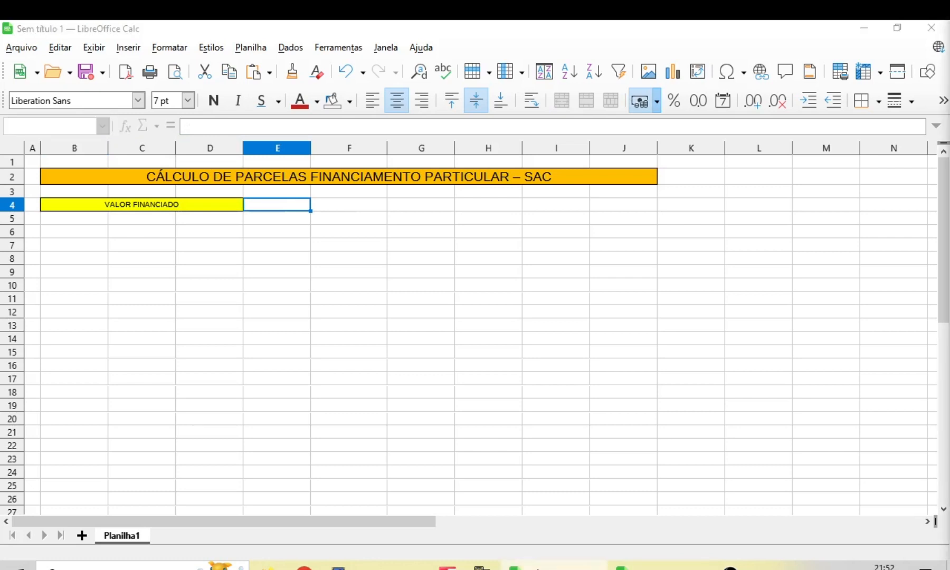
click(283, 208)
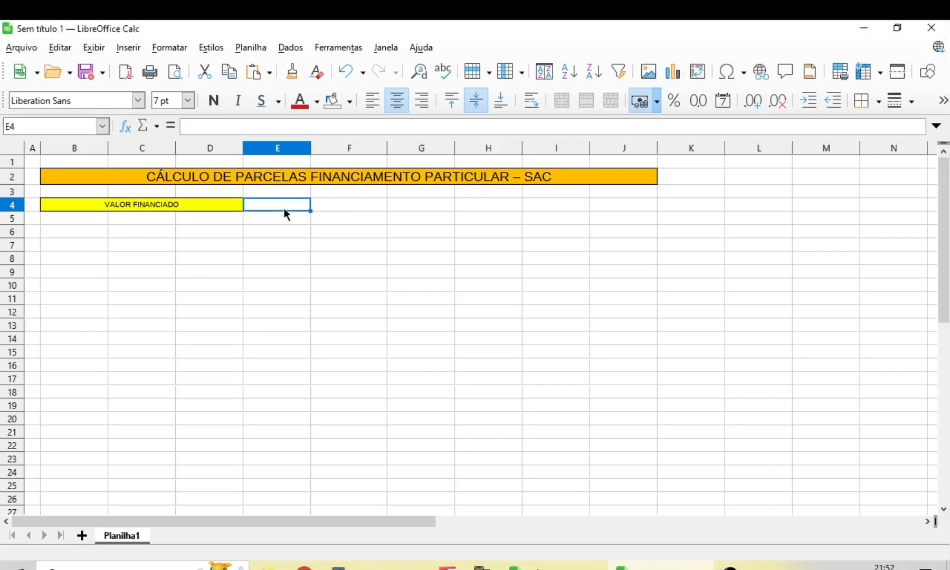
text(R$ 100,00)
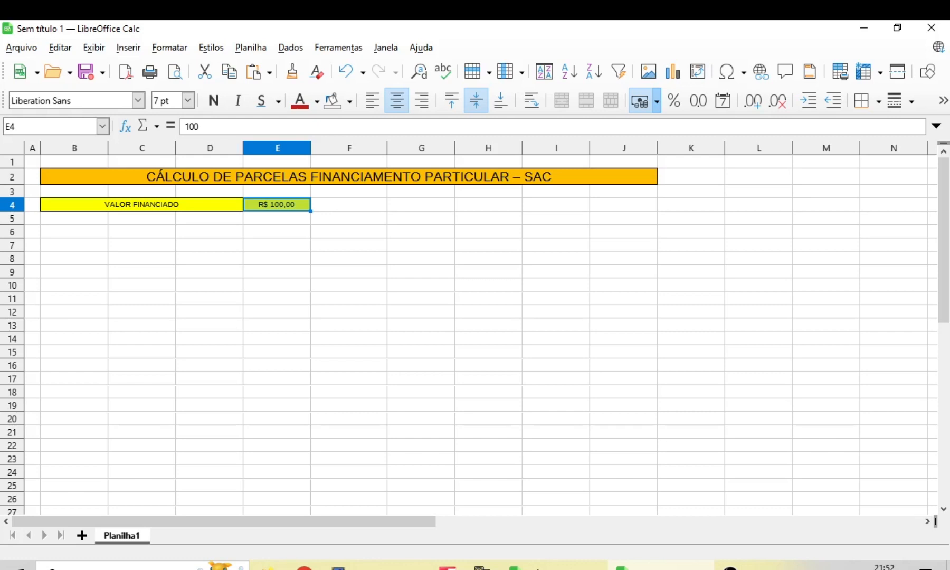
Add the yellow label "TAXA JUROS ANUAL" across B5:D5 and enter 8,00% as its rate in E5.
key(alt+Tab)
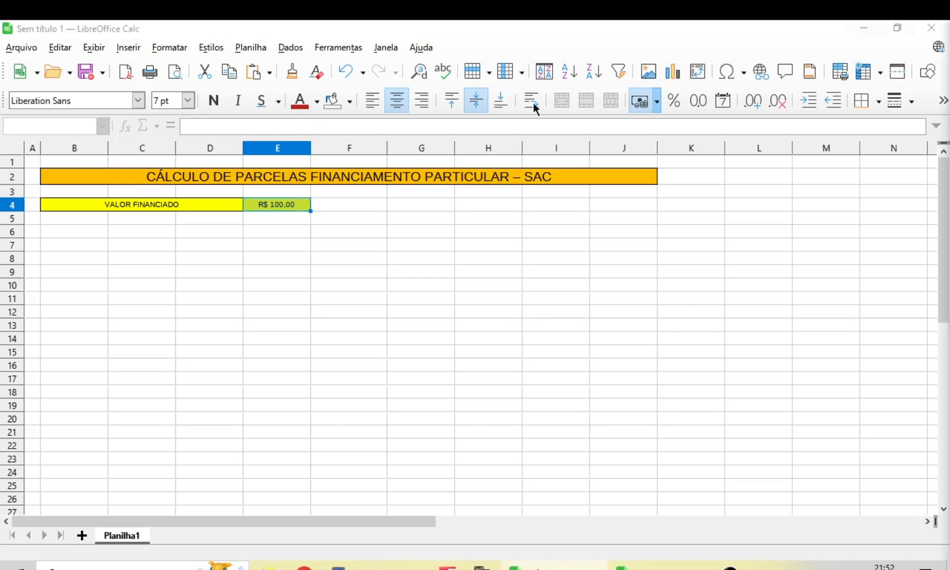
click(96, 218)
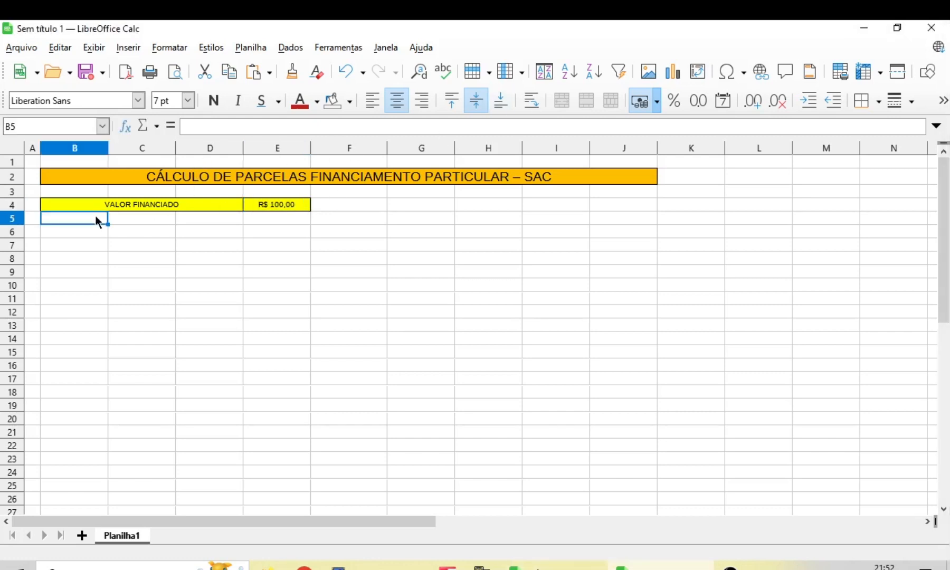
text(TAXA JUROS ANUAL)
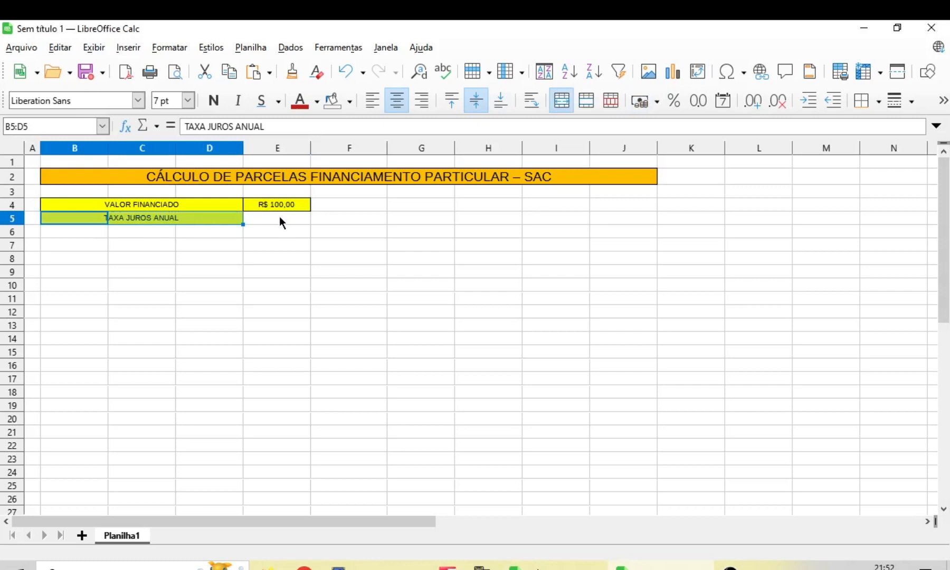
click(279, 218)
key(alt+Tab)
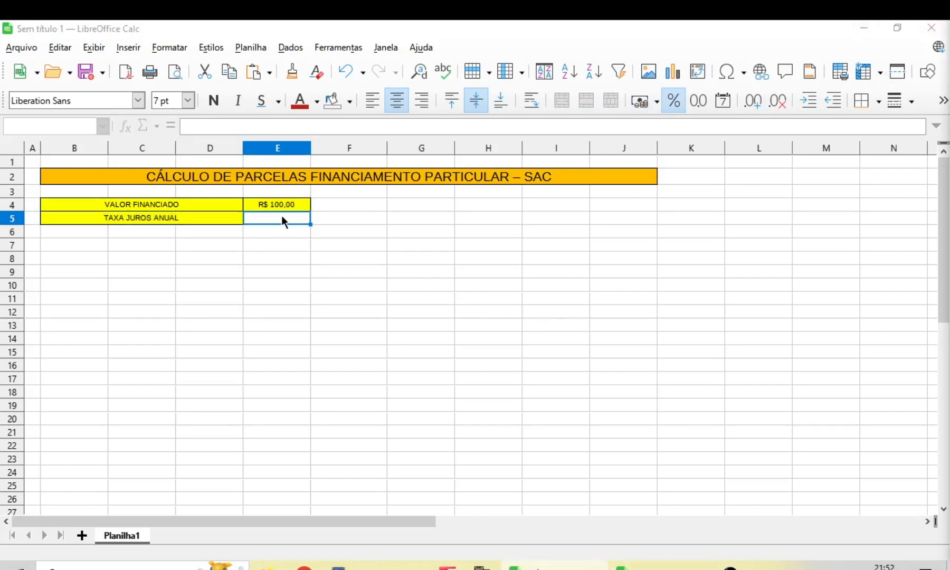
key(alt+Tab)
text(8,00%)
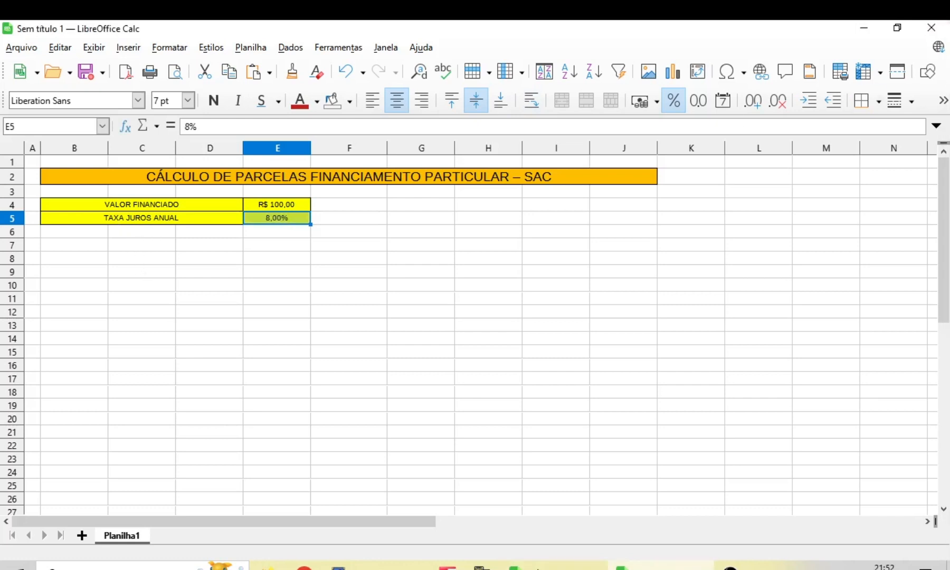
Add the yellow label "QTDE DE MESES" across B6:D6 and enter 12 in E6.
key(alt+Tab)
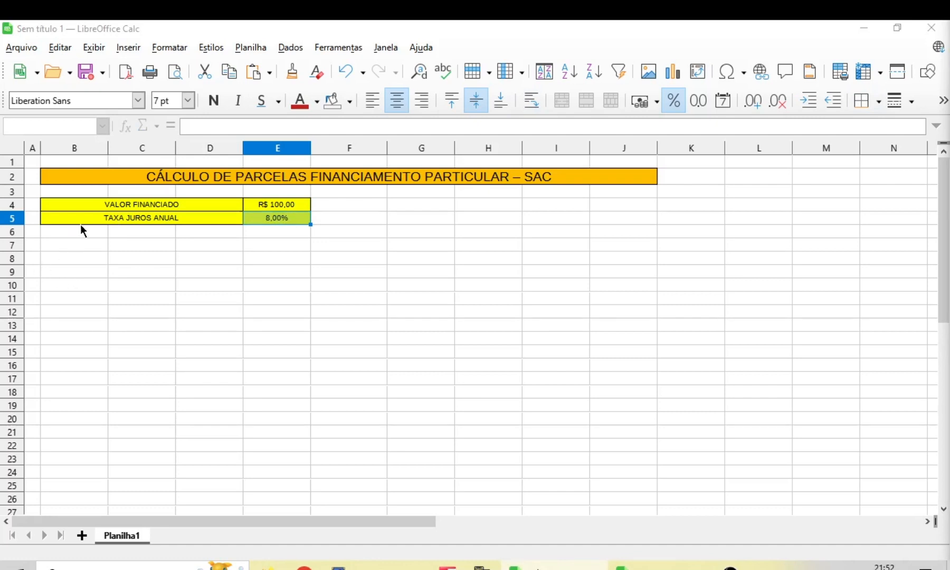
click(80, 232)
text(QTDE DE MESES)
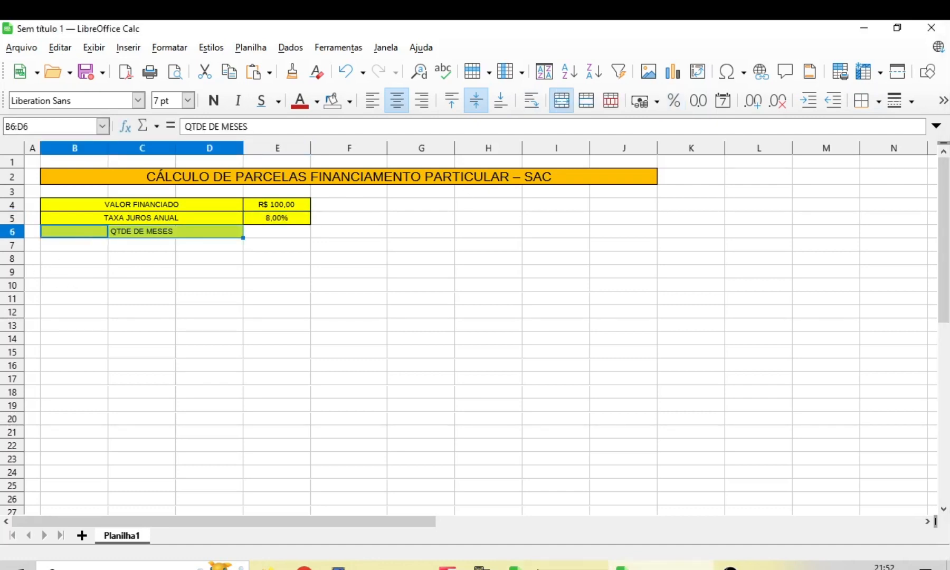
key(alt+Tab)
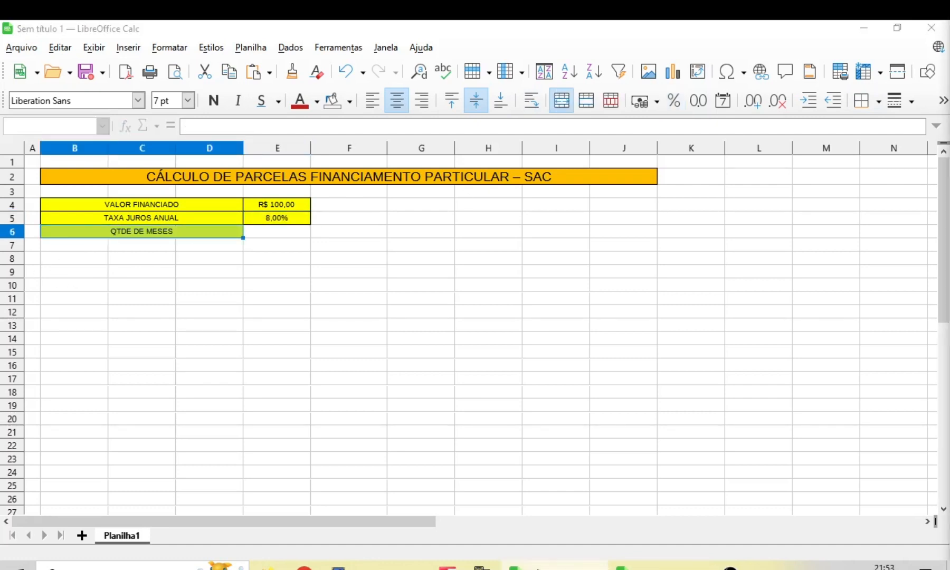
click(274, 232)
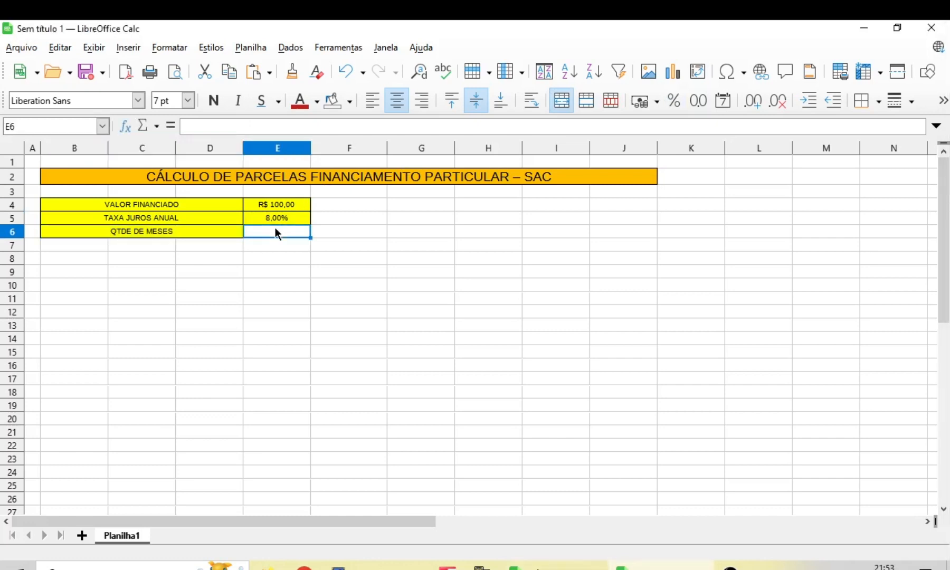
text(12)
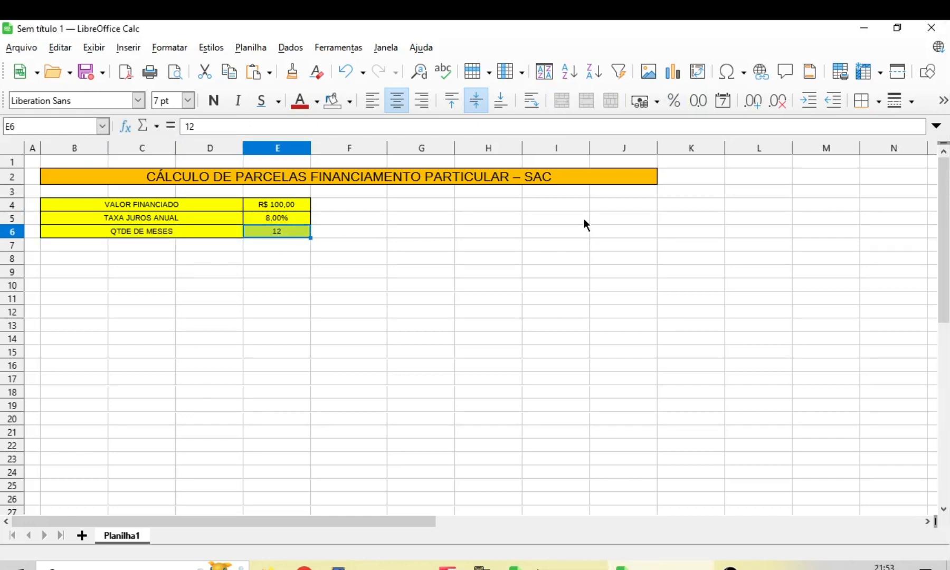
Add the yellow label "TAXA MENSAL" in cell I4.
click(570, 208)
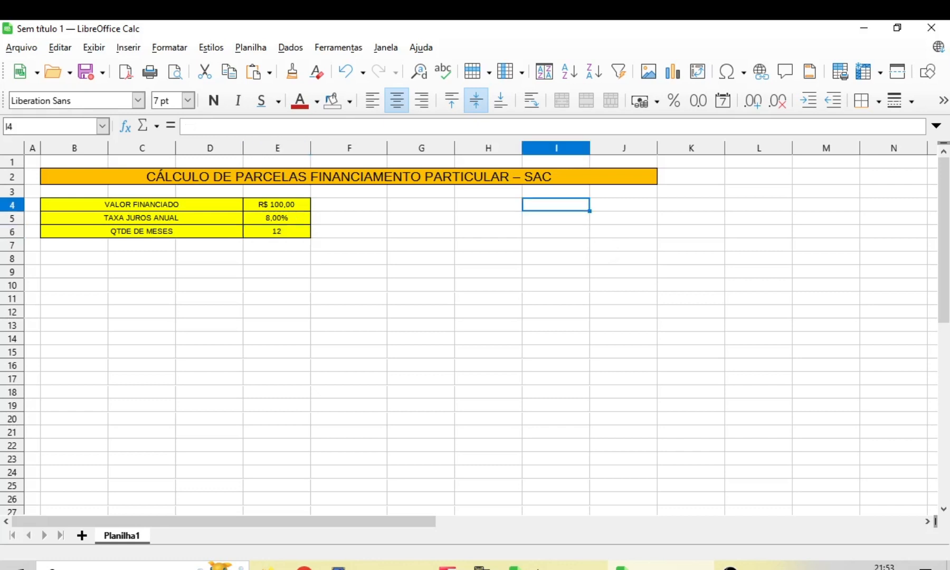
key(alt+Tab)
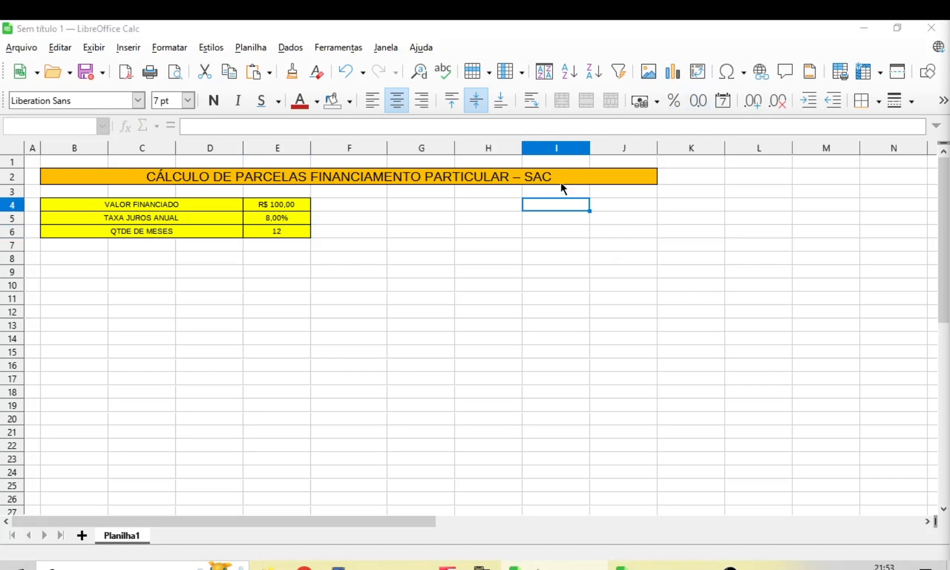
click(559, 201)
text(TAXA MENSAL)
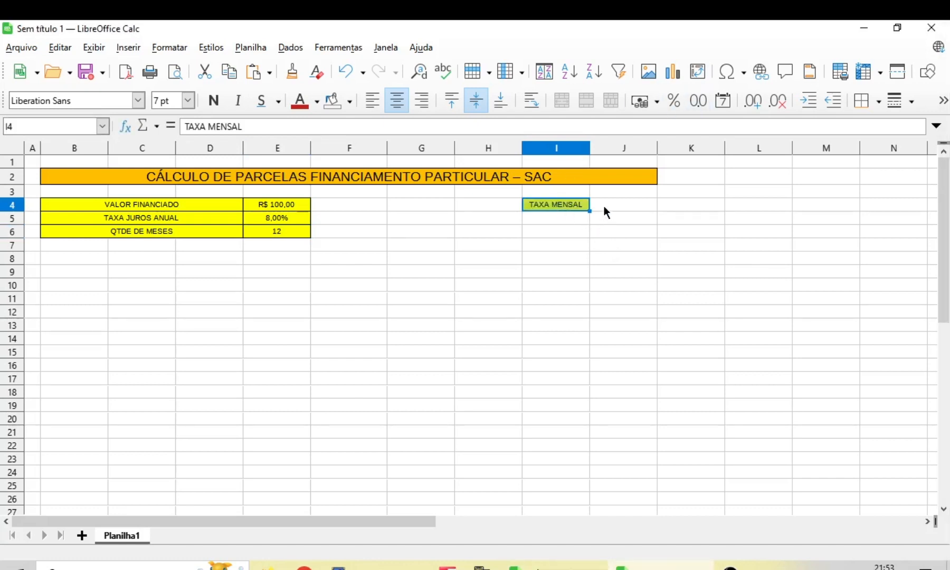
Start a formula in J4 with the financial function RINV using the function wizard, and open its arguments.
click(606, 206)
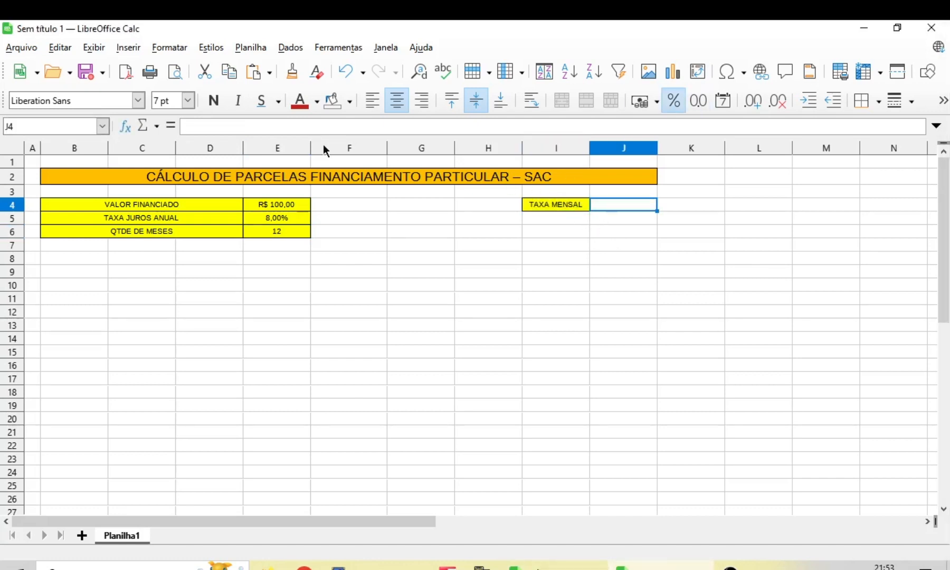
click(140, 127)
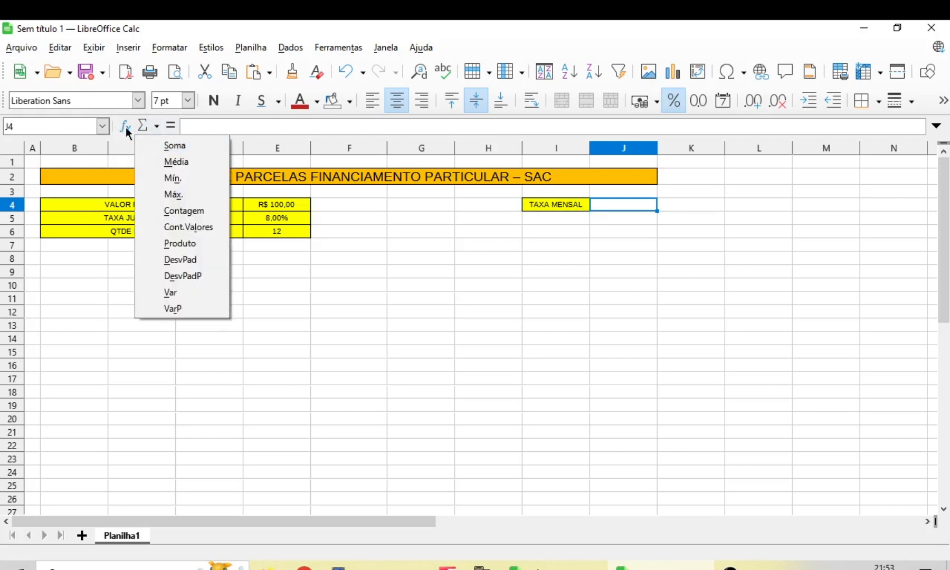
click(126, 126)
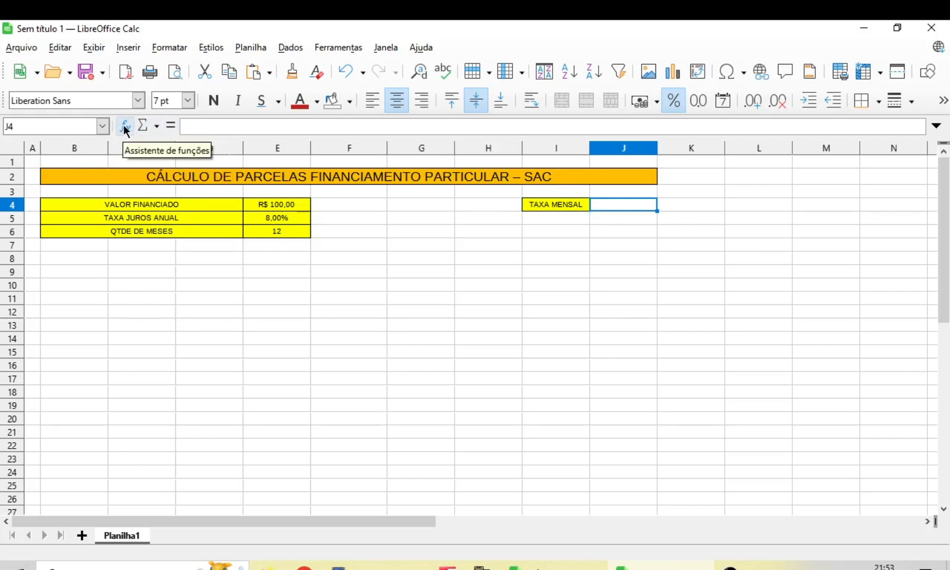
click(125, 127)
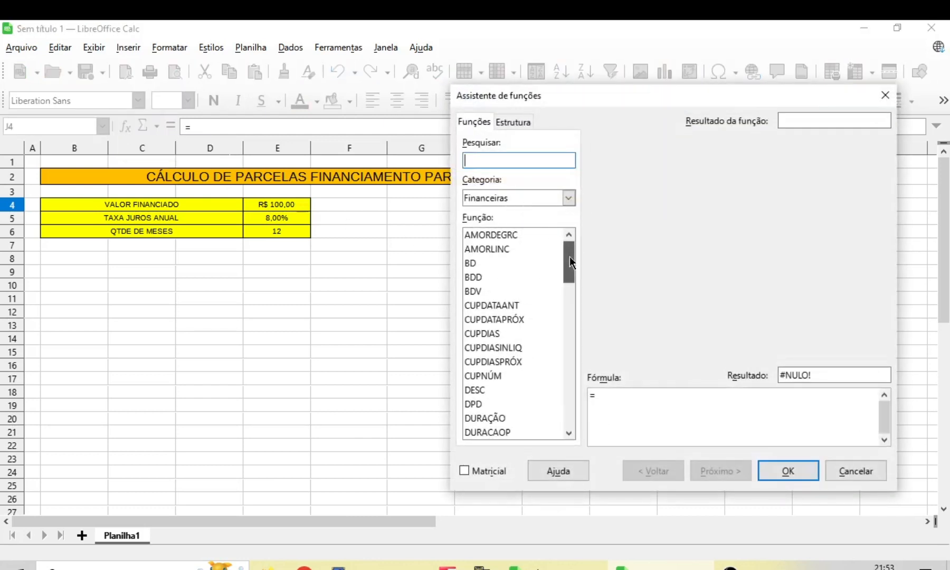
drag(569, 256, 583, 380)
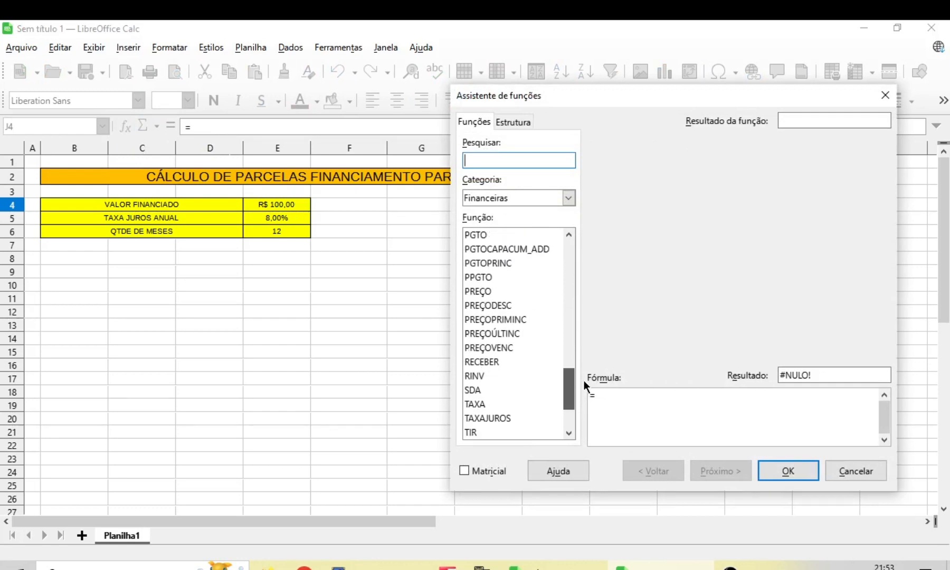
click(476, 376)
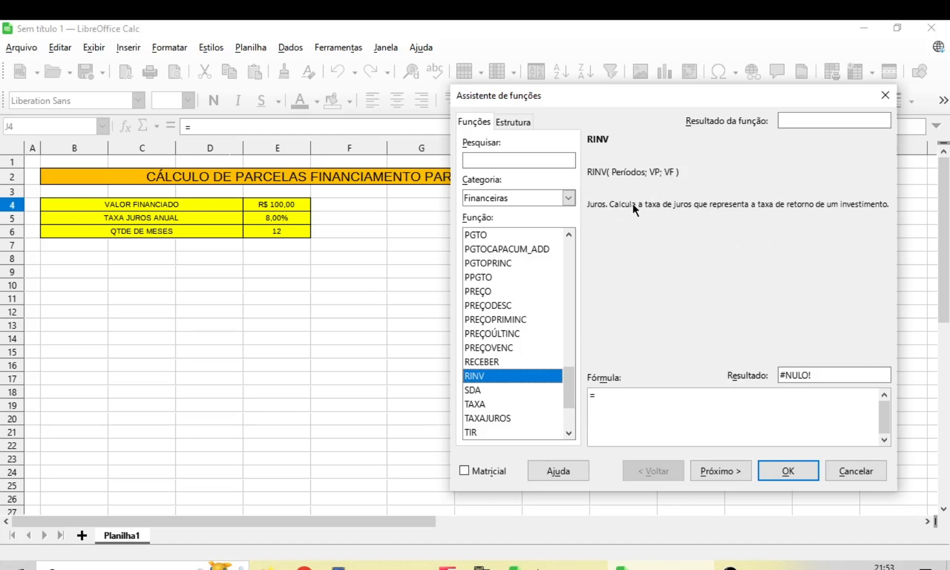
click(723, 469)
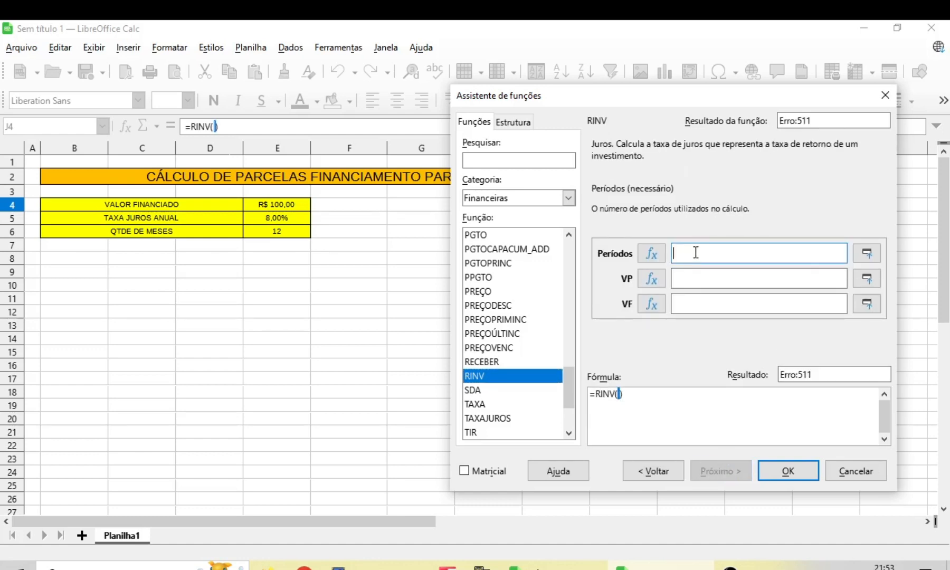
Set the RINV function's Períodos argument to 12 and its VP argument to cell E4.
text(12)
click(687, 282)
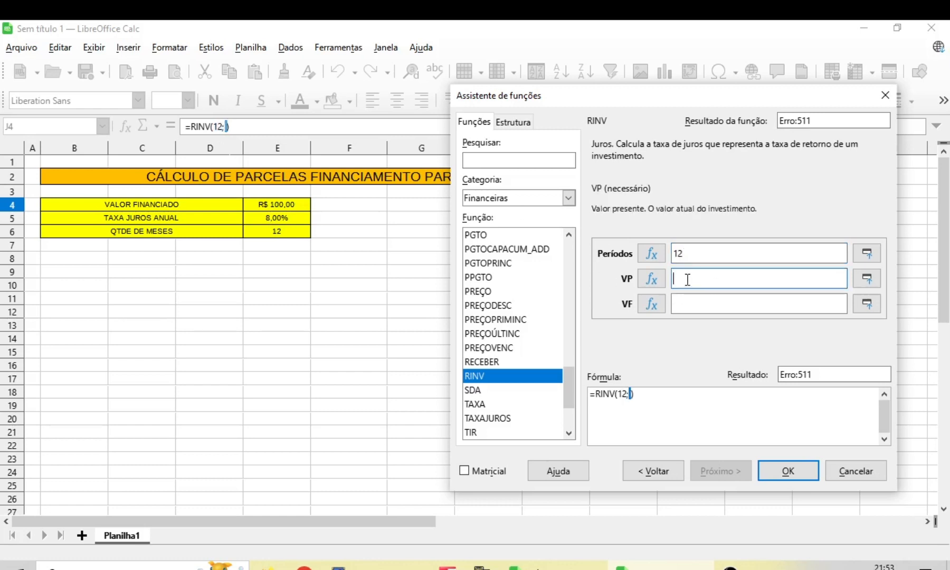
click(286, 206)
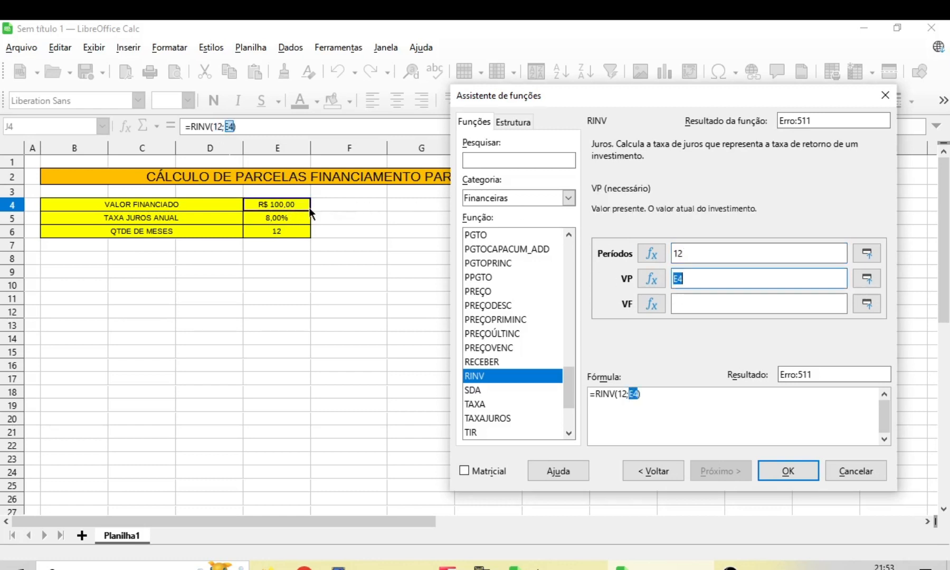
Set the RINV function's VF argument to E4+E4*E5, the financed value plus its annual interest.
click(695, 307)
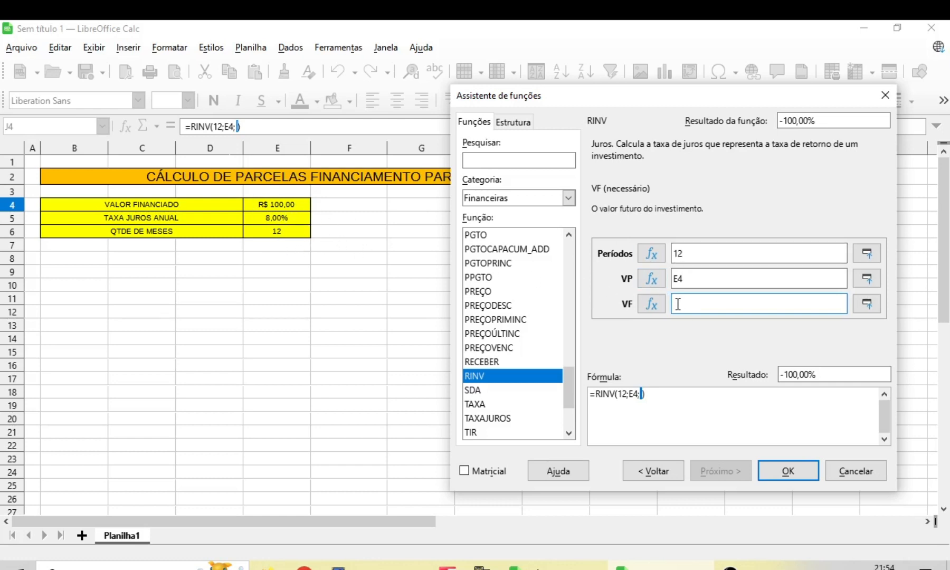
click(285, 209)
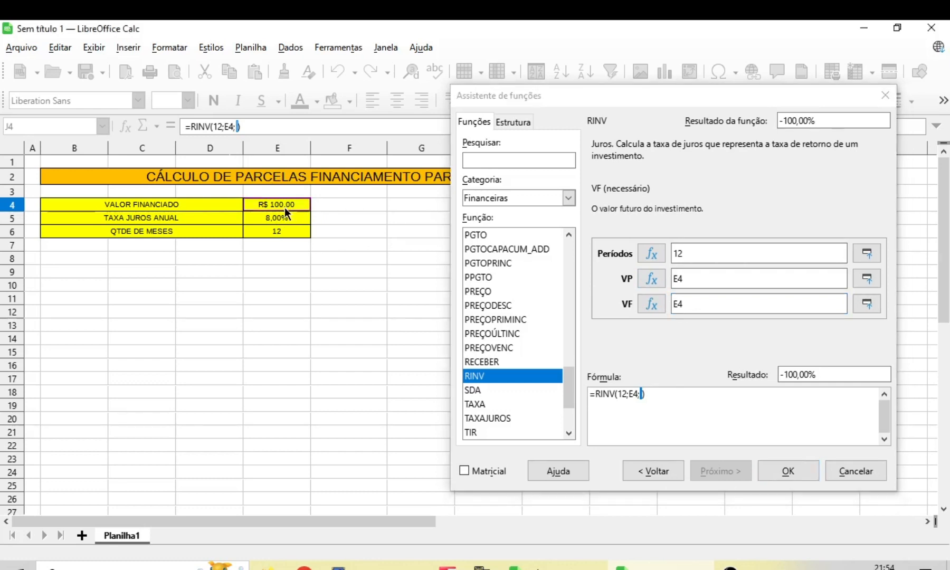
click(690, 301)
text(+)
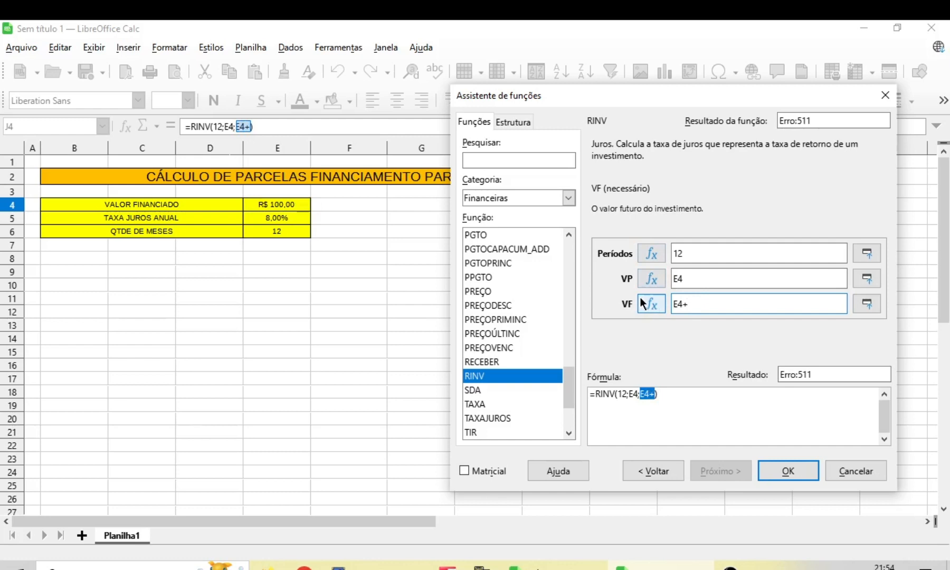
text(E4)
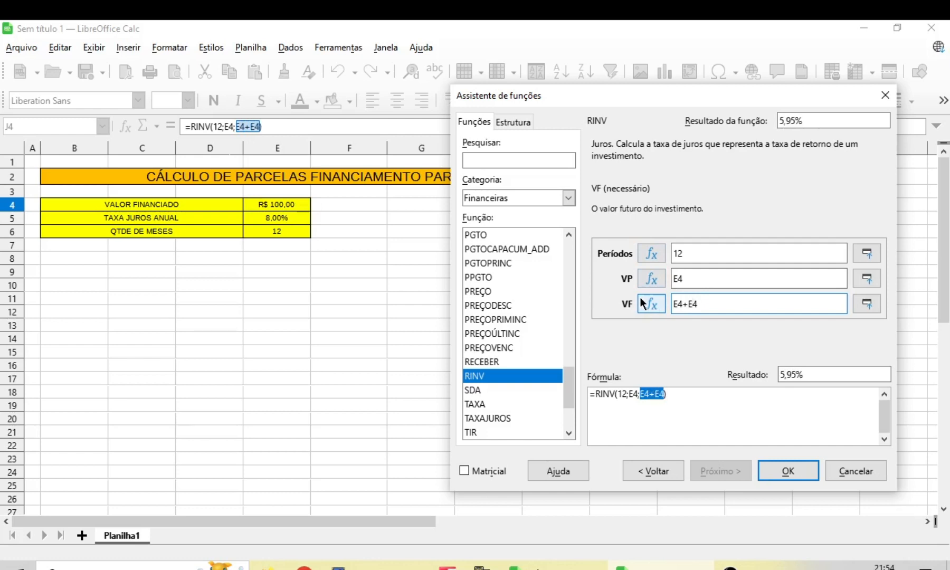
text(*)
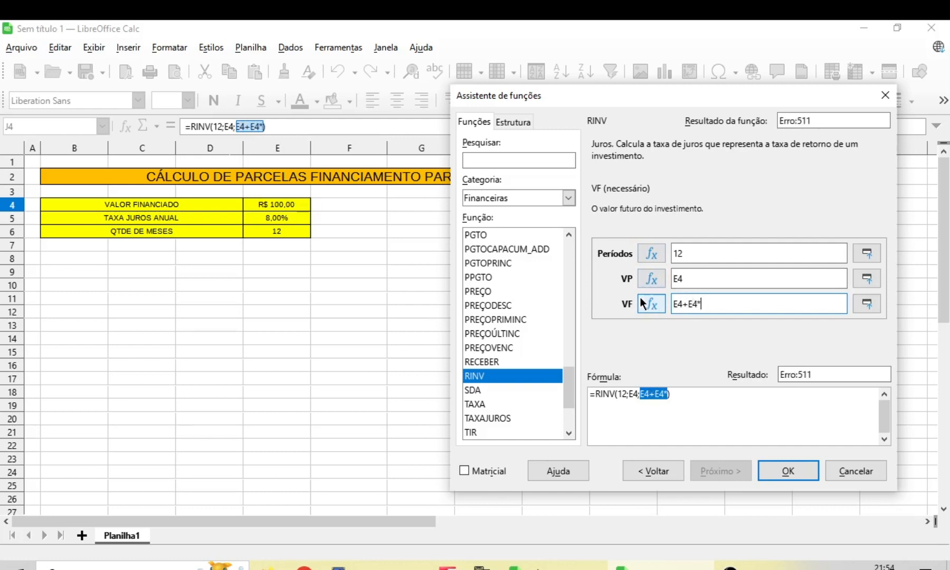
click(283, 219)
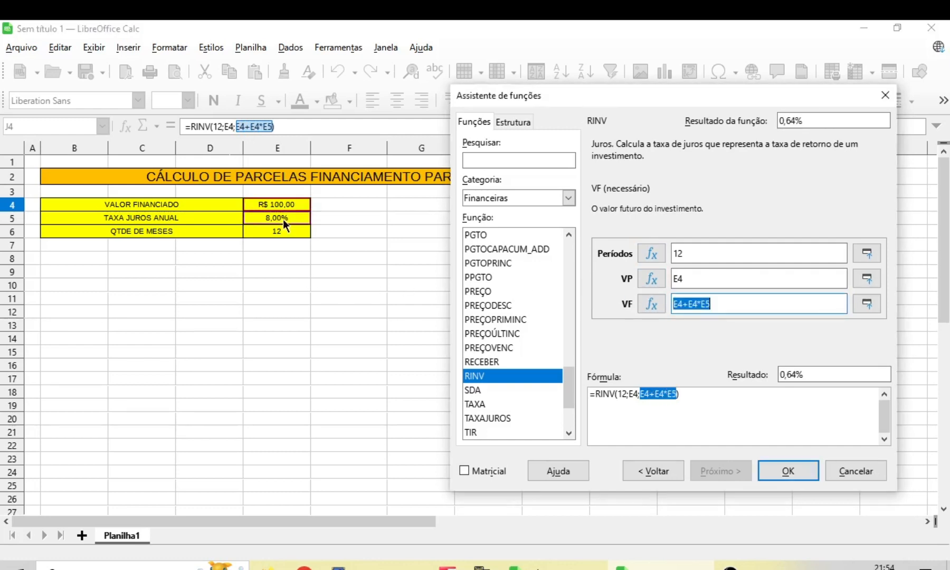
Rewrite the RINV function's VF argument as E4*(1+E5) and confirm the formula in J4.
click(719, 304)
click(675, 304)
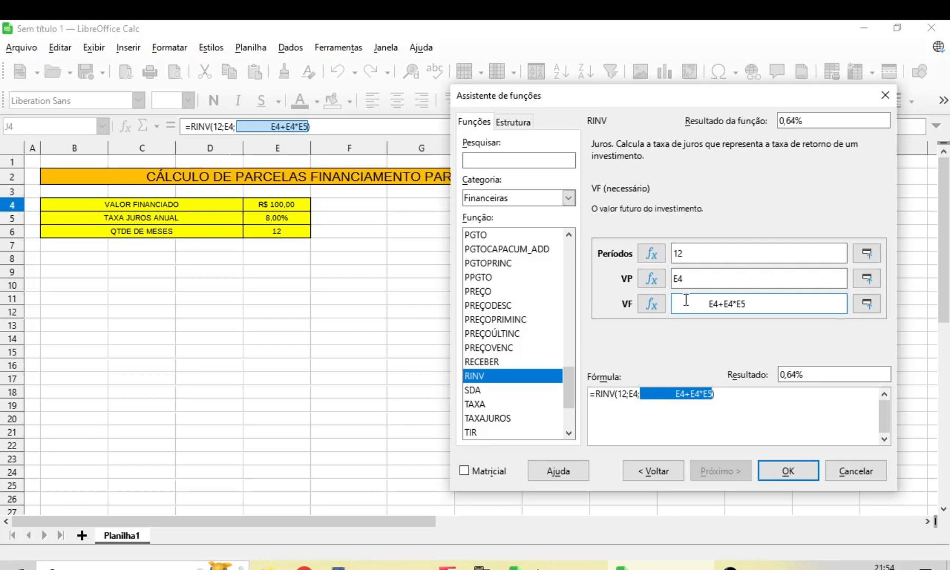
text(E4              )
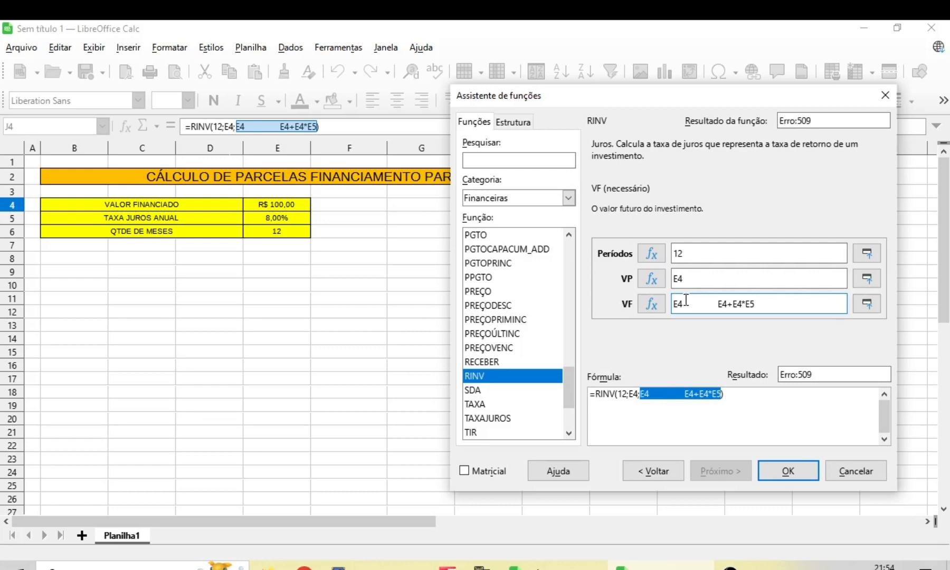
text(*)
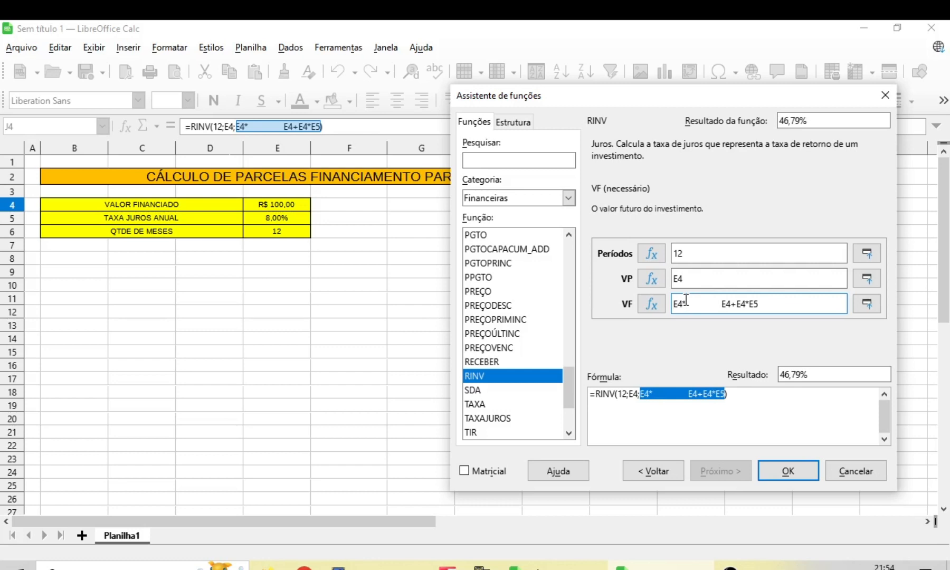
text(()
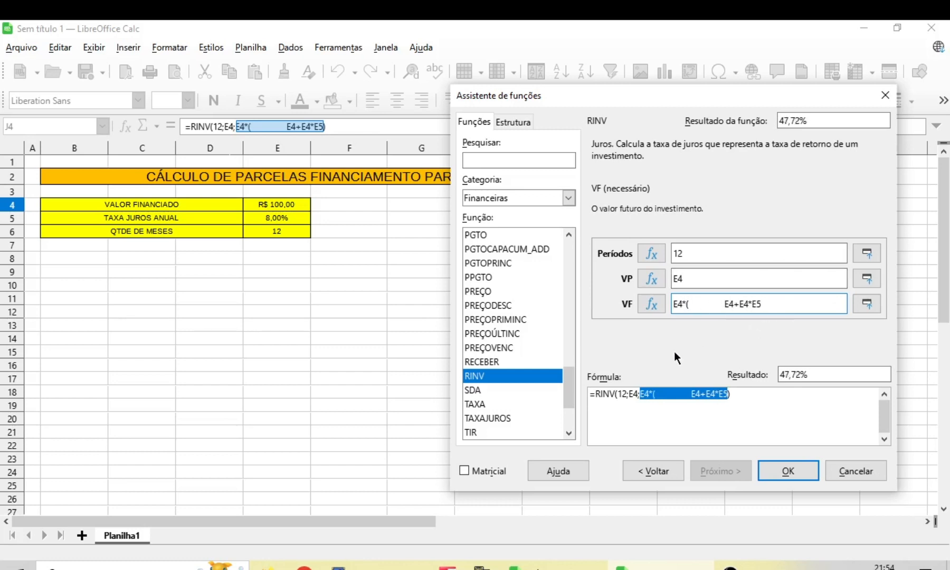
text(1+)
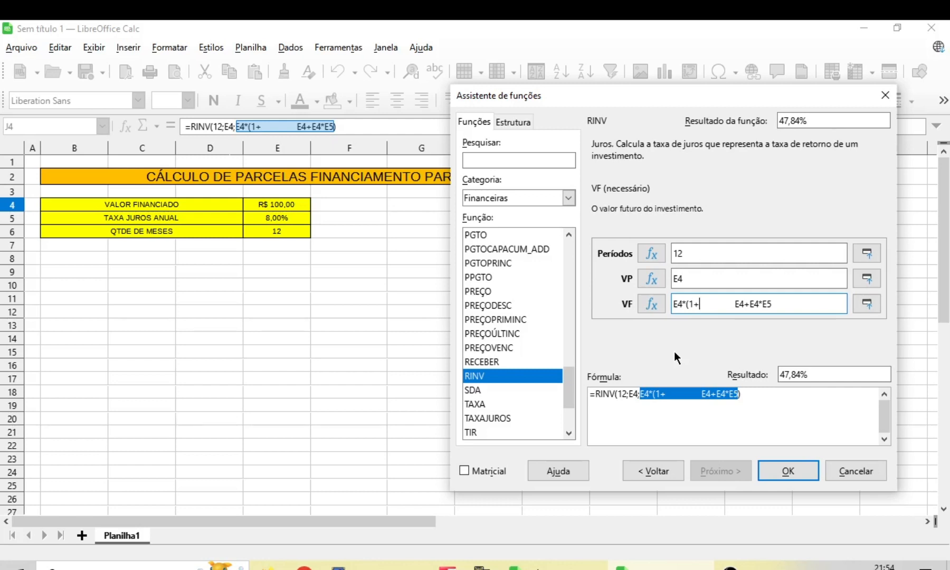
text(E5)
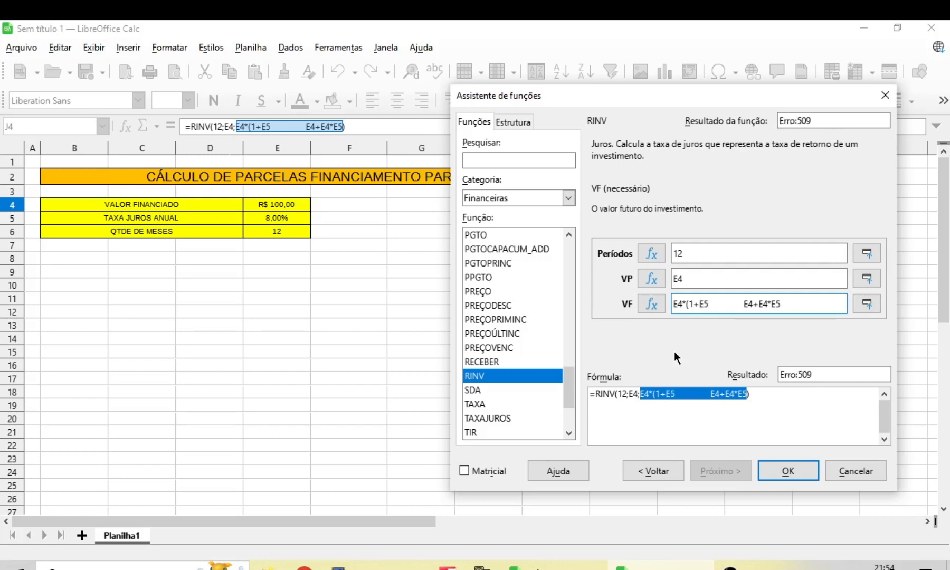
text())
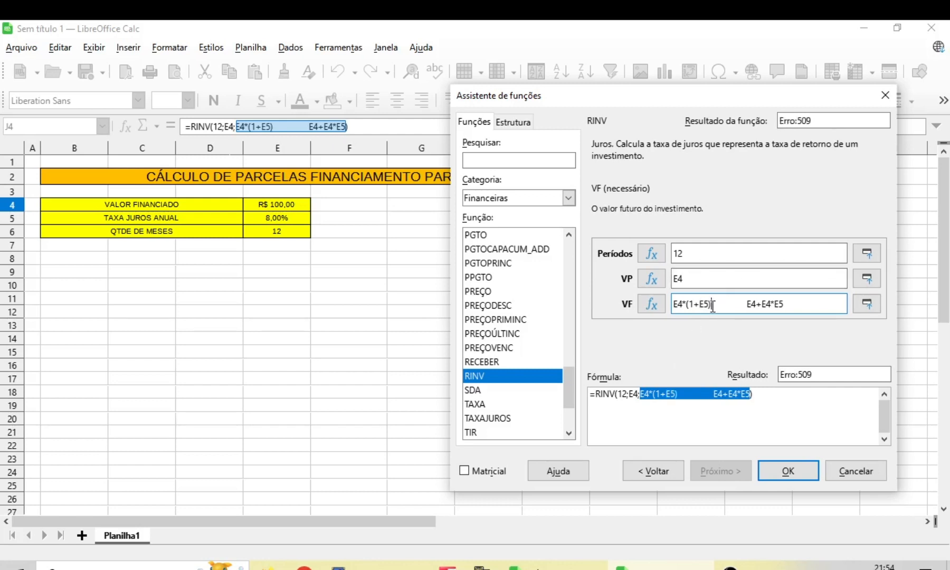
drag(712, 305, 796, 300)
key(BackSpace)
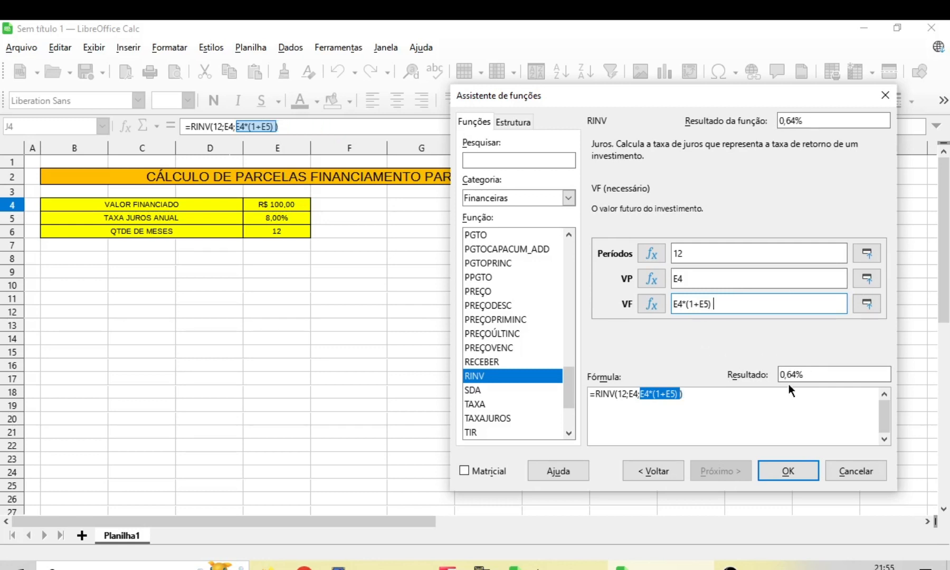
click(787, 472)
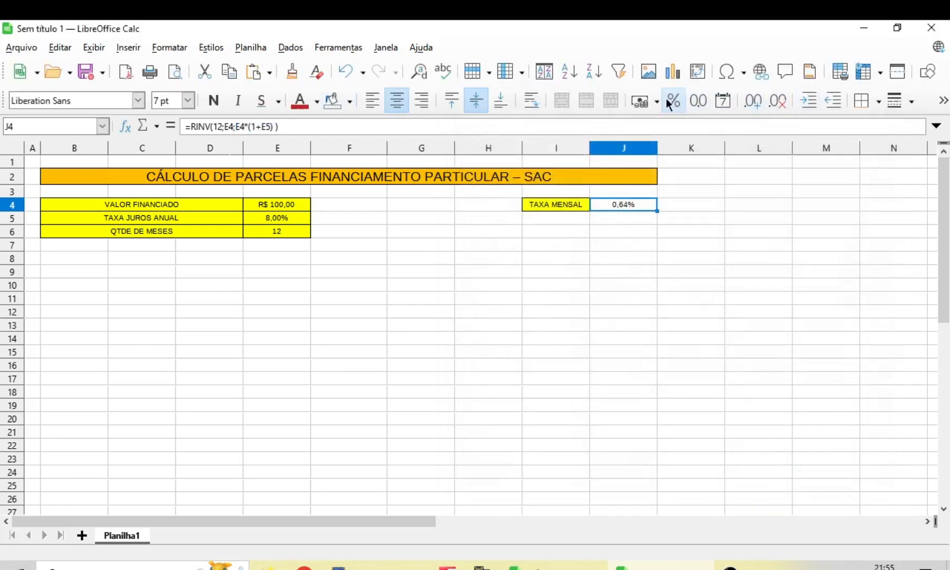
Give the monthly rate cell J4 an outer border and a yellow background.
click(877, 99)
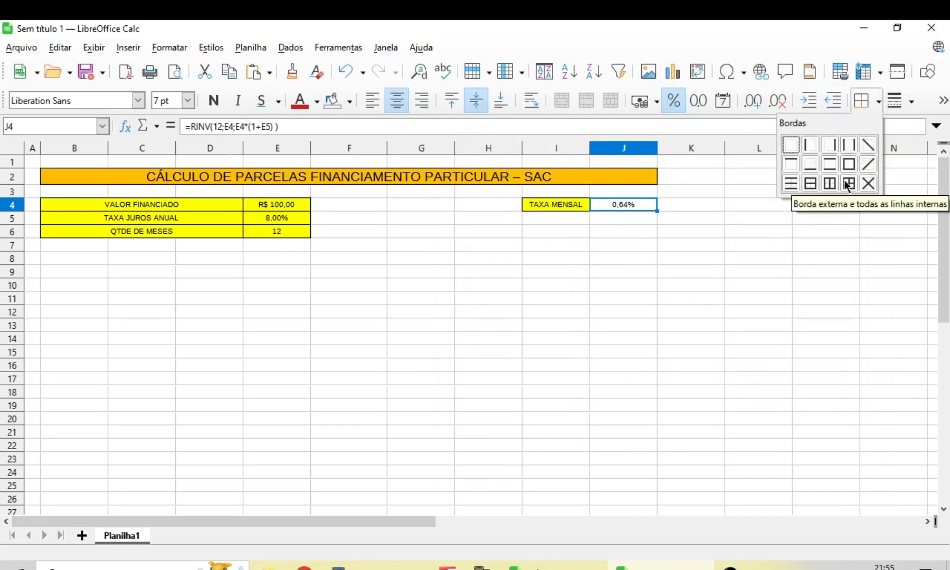
click(849, 163)
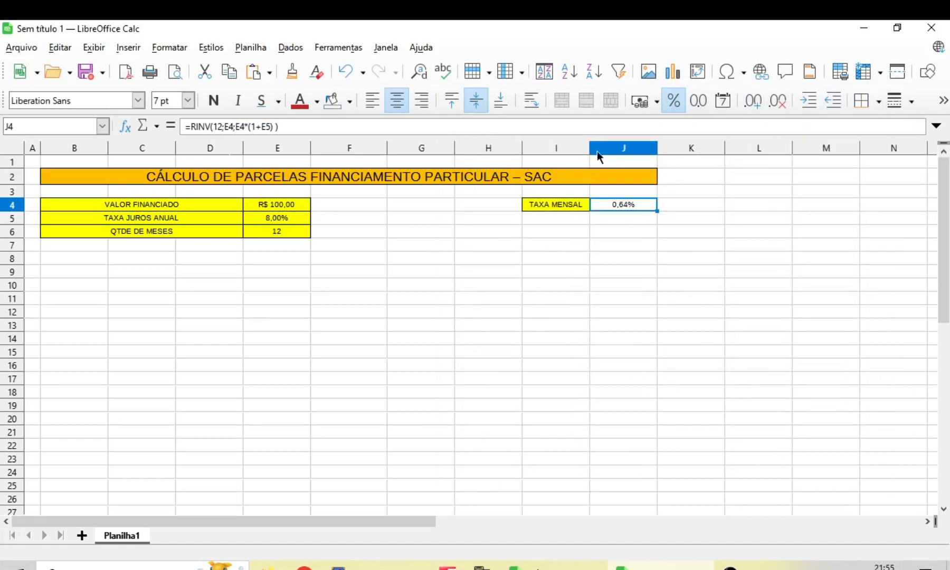
click(349, 103)
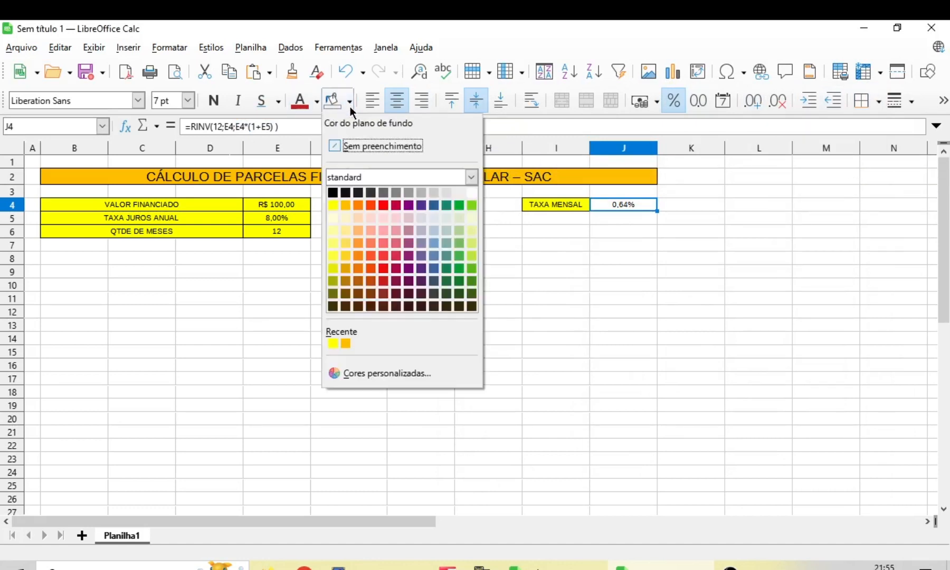
click(333, 206)
click(550, 280)
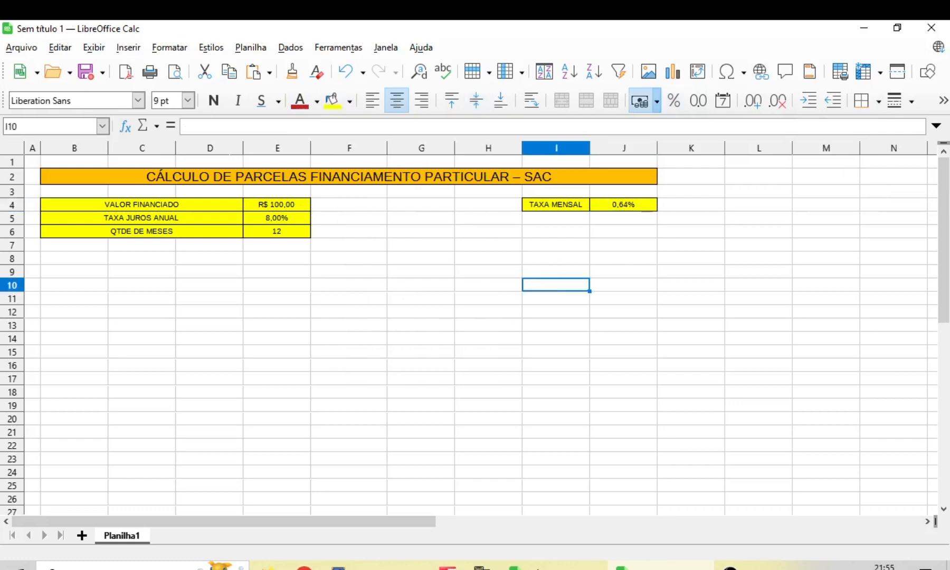
Add a bordered yellow header in B8:J9: PRESTAÇÃO (DATA, Nº, VALOR MIN, PAGO), SALDO ANTERIOR CORRIGIDO, INFLAÇÃO IPCA, TAXAS NO MÊS, VALOR AMORTIZADO, SALDO DEVEDOR.
key(alt+Tab)
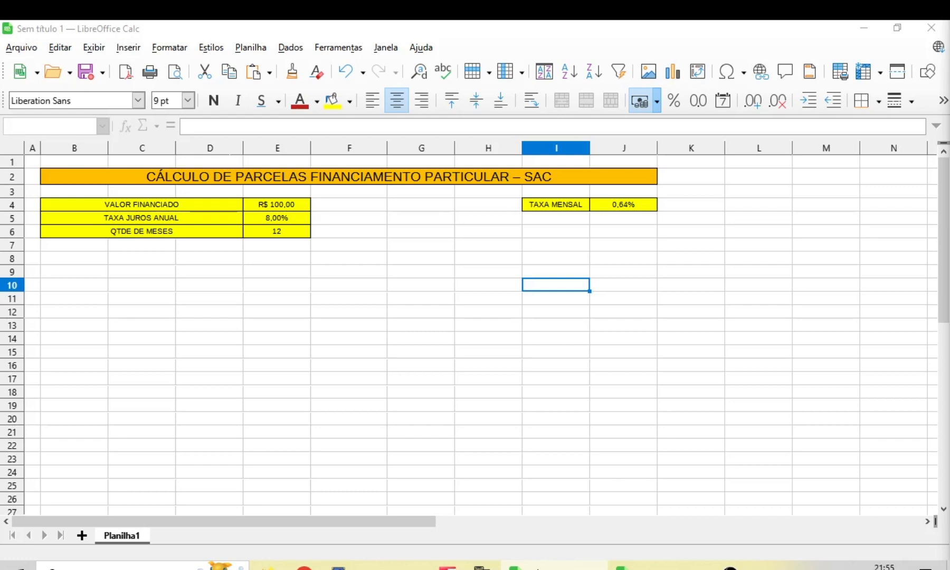
click(59, 258)
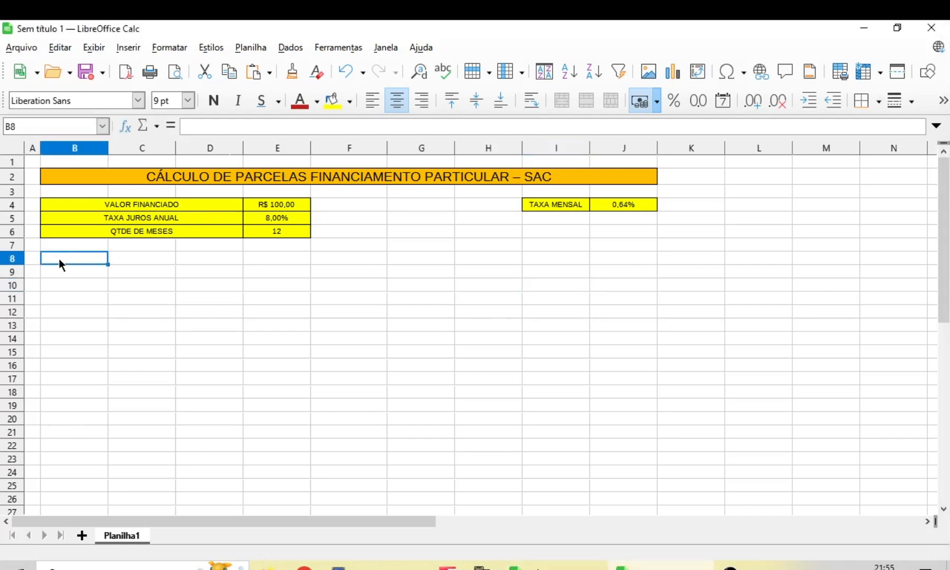
text(PRESTAÇÃO				SALDO ANTERIOR	INFLAÇÃO	TAXAS	VALOR	SALDO DATA	Nº	VALOR MIN	PAGO	CORRIGIDO	IPCA	NO MÊS	AMORTIZADO	DEVEDOR)
click(288, 287)
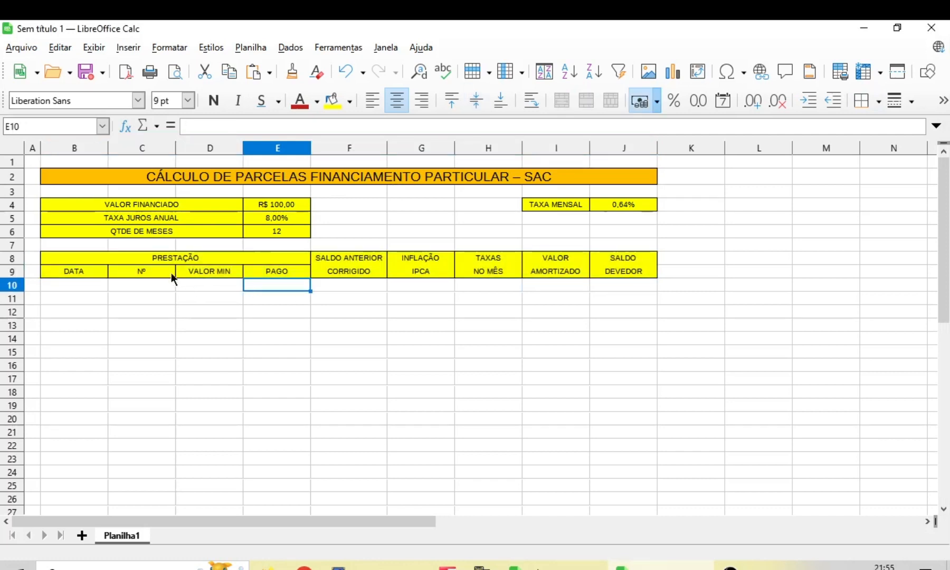
Go through the installment table's columns in row 10, from DATA to VALOR AMORTIZADO, to examine what each one holds.
click(61, 285)
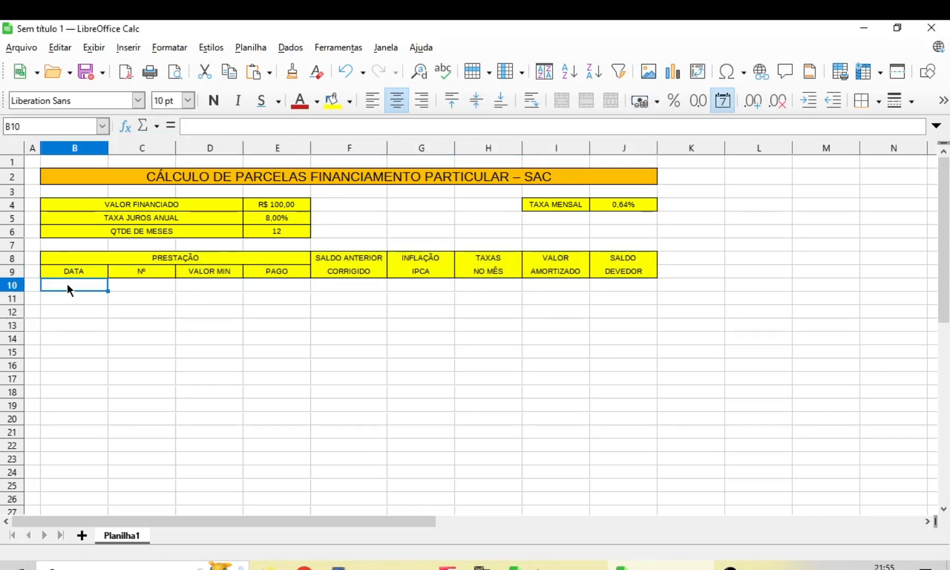
click(148, 283)
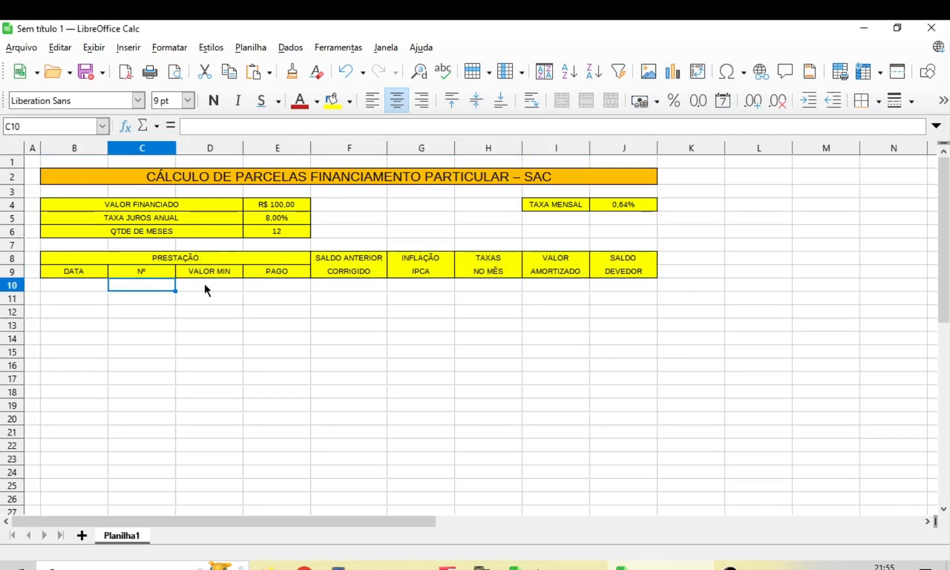
click(204, 284)
click(272, 284)
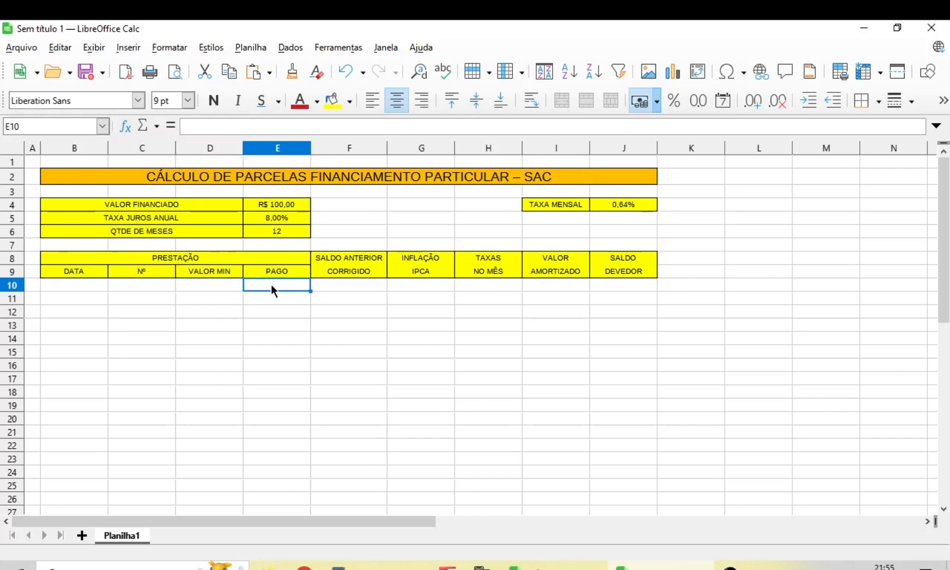
click(352, 282)
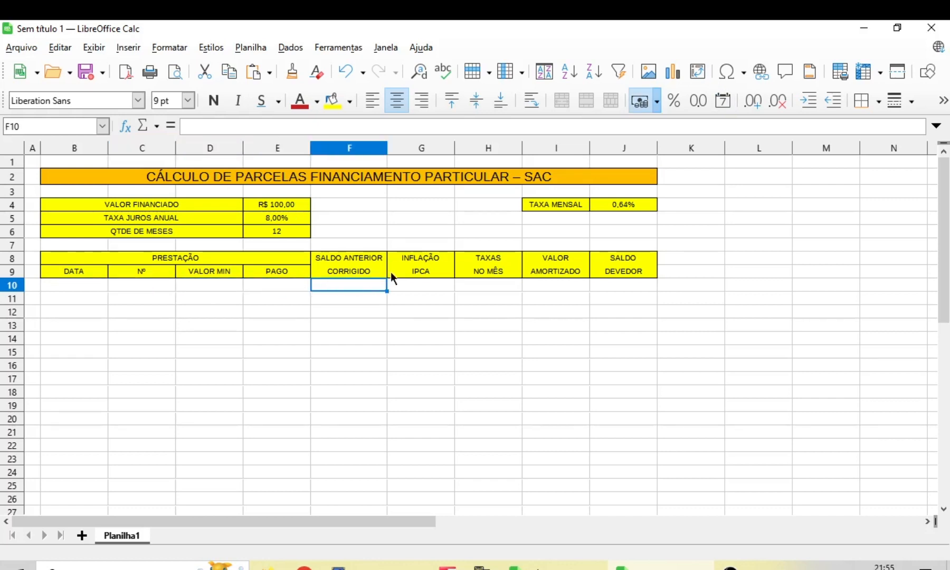
click(426, 281)
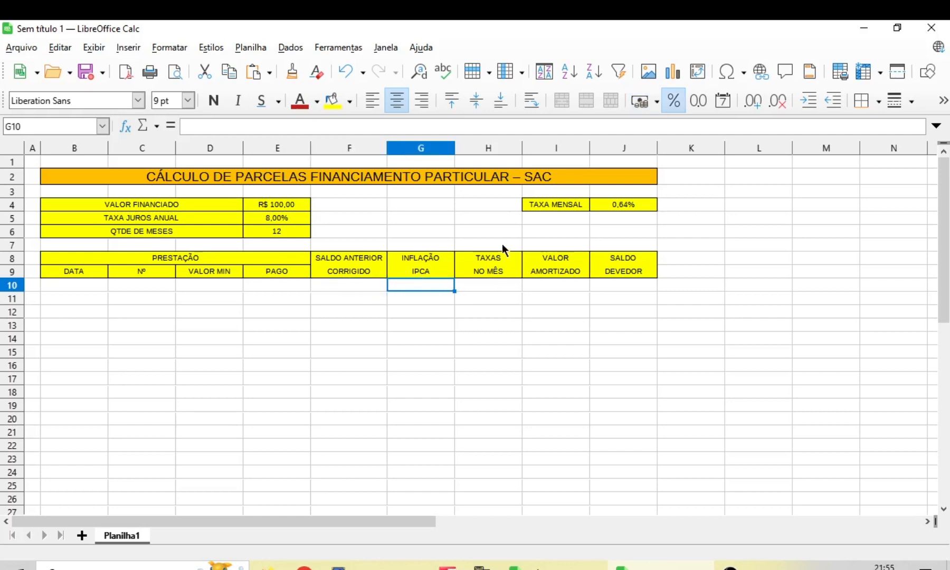
click(488, 285)
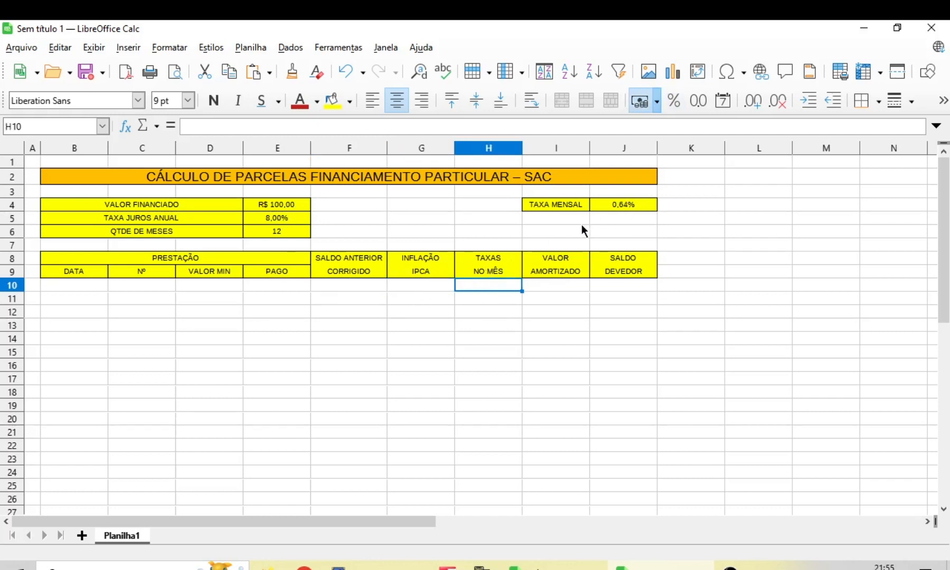
click(549, 283)
Enter the formula =F10=E10 in J10, the first row of the SALDO DEVEDOR column.
click(611, 287)
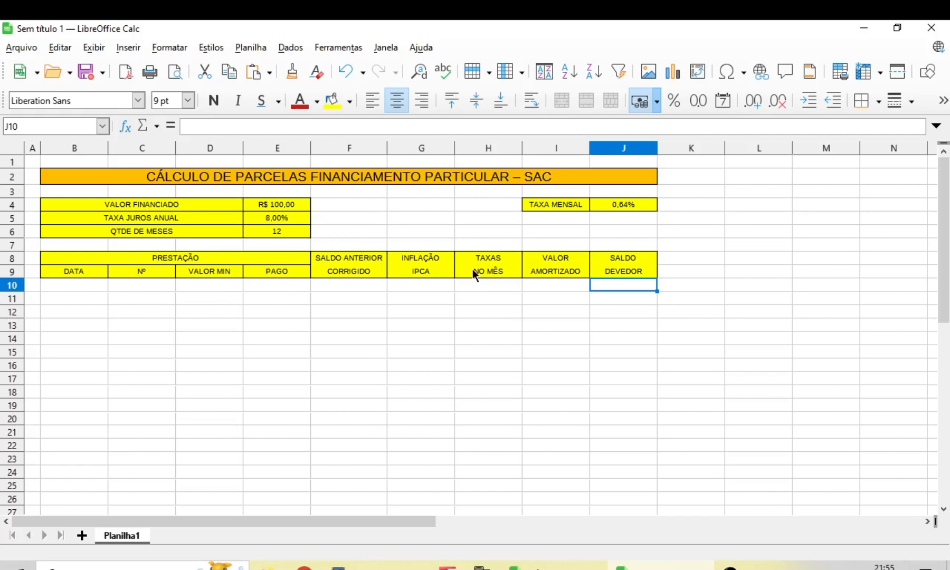
text(=)
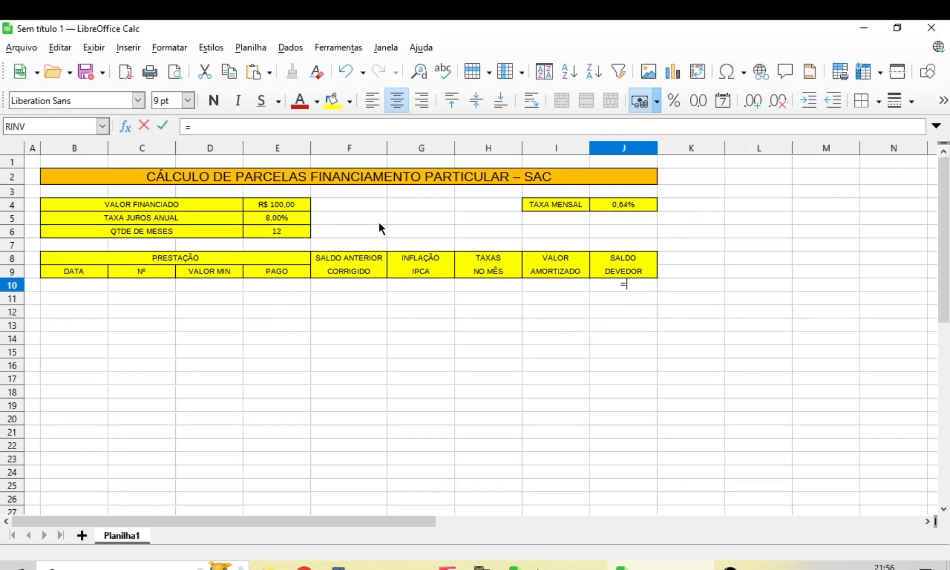
click(348, 288)
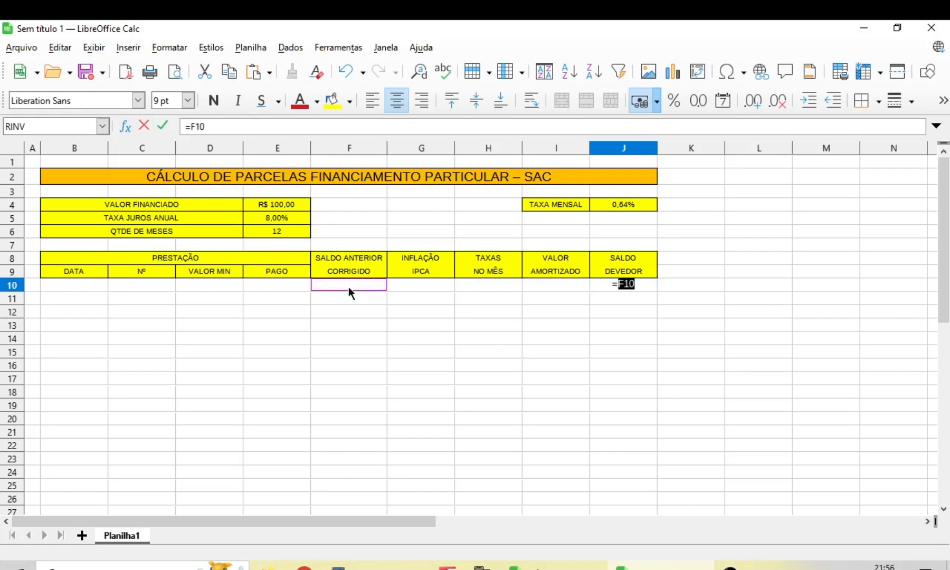
text(=)
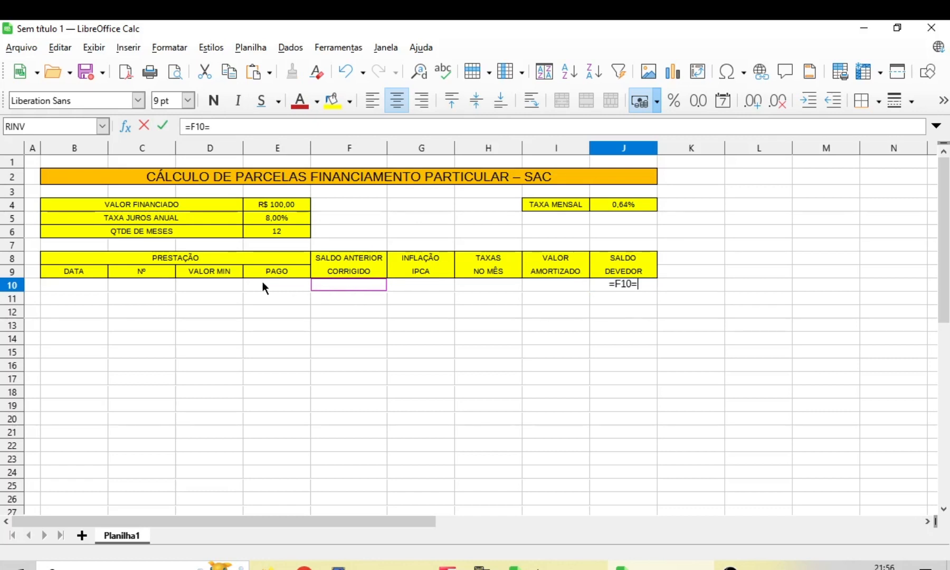
click(266, 285)
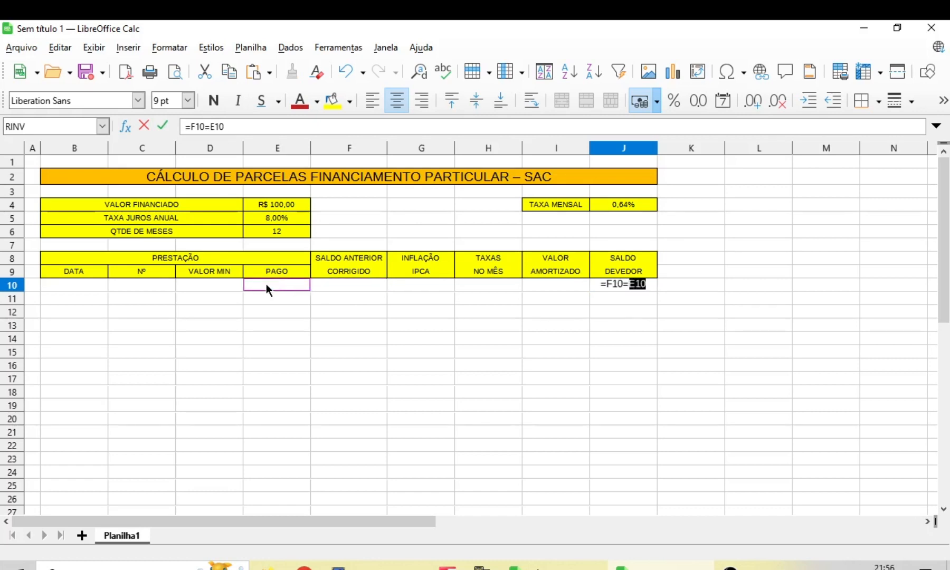
key(Return)
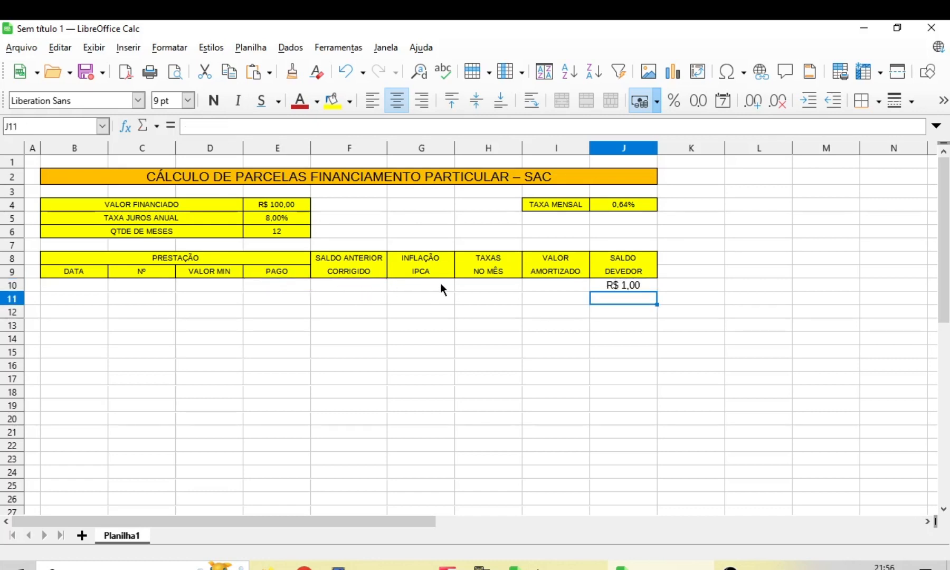
click(421, 284)
click(609, 285)
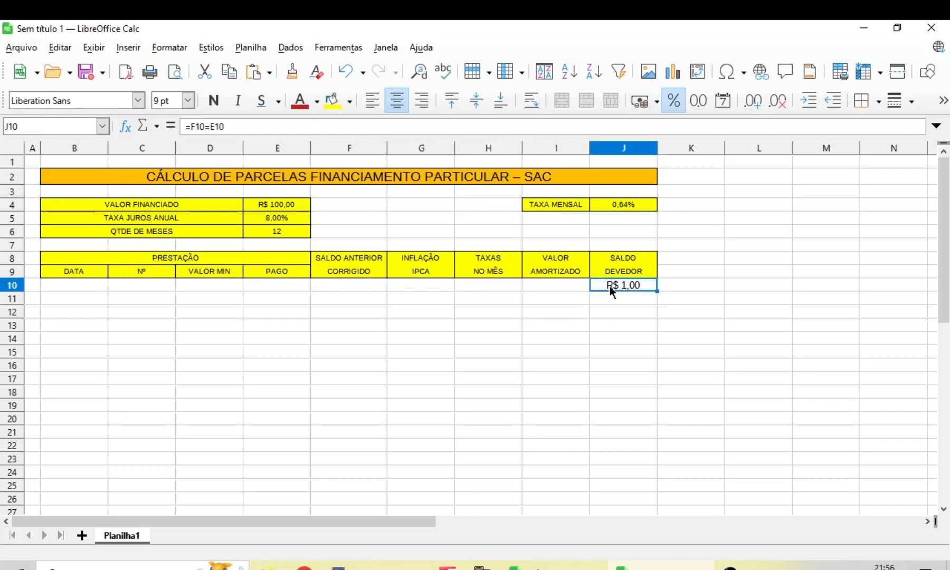
Correct the SALDO DEVEDOR formula in J10 to =F10-E10.
click(205, 125)
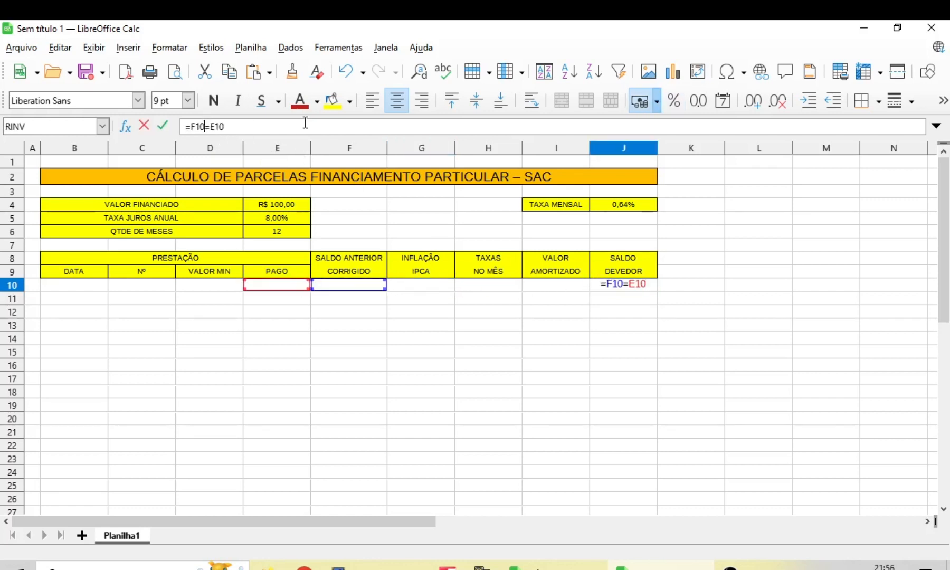
key(Delete)
text(-)
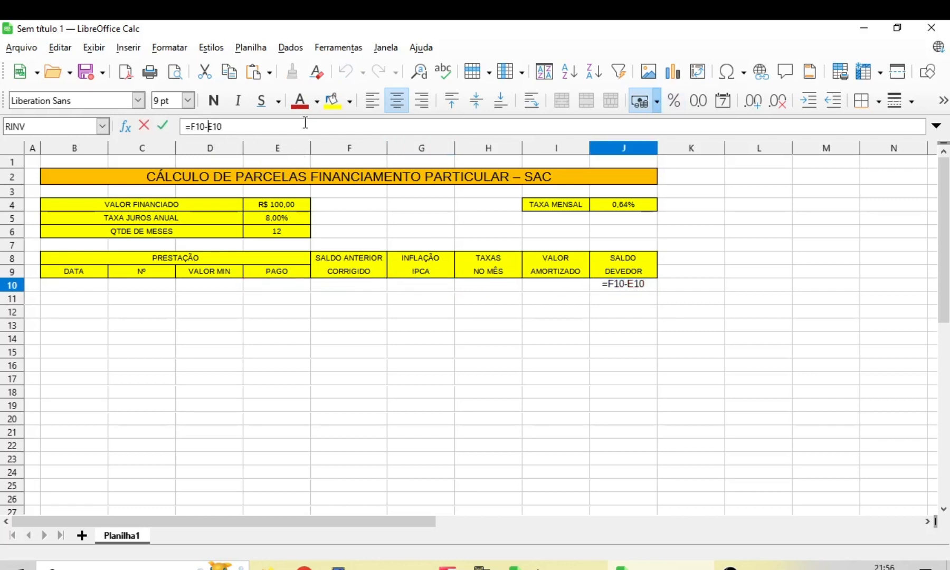
key(Return)
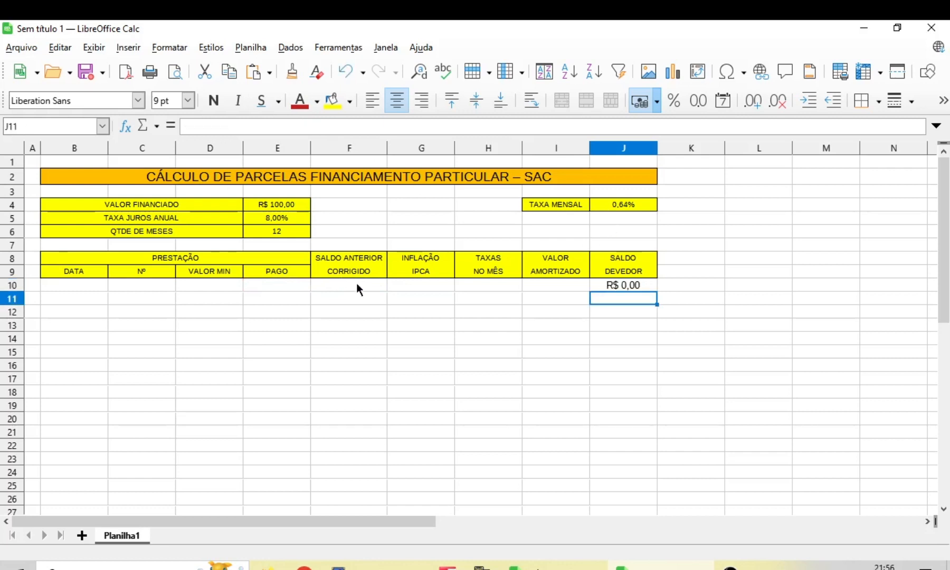
Enter the date 01/01/2024 in B10, the first row of the DATA column.
click(70, 286)
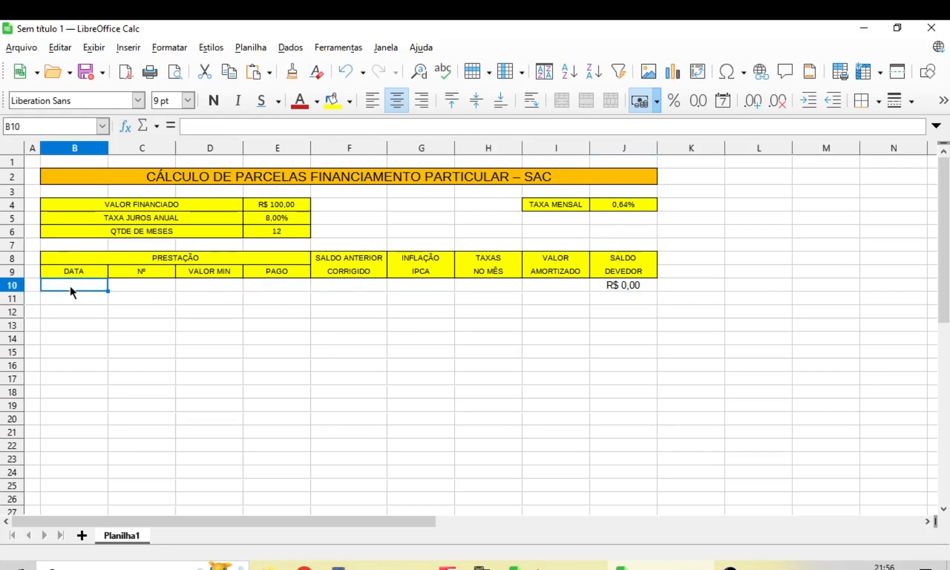
text(01/0)
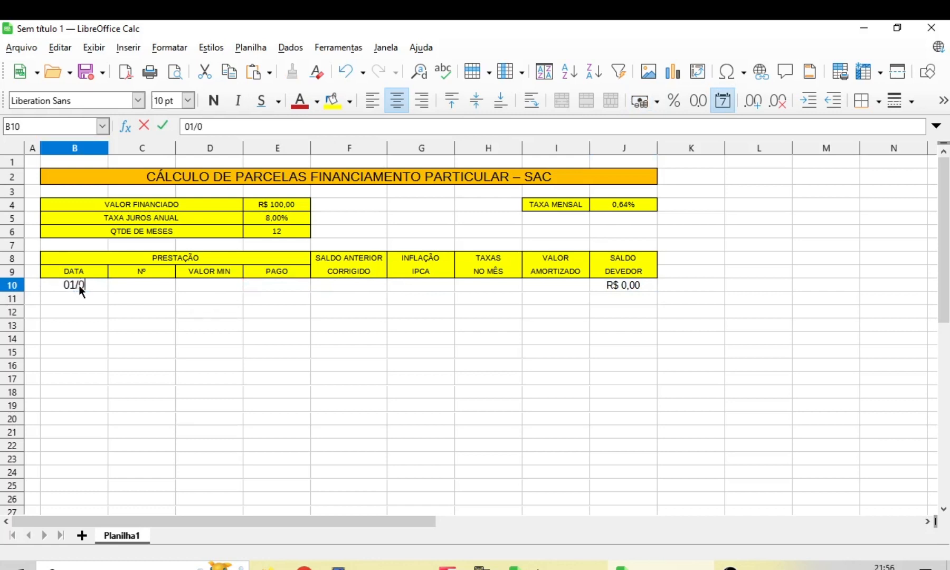
text(1/2024)
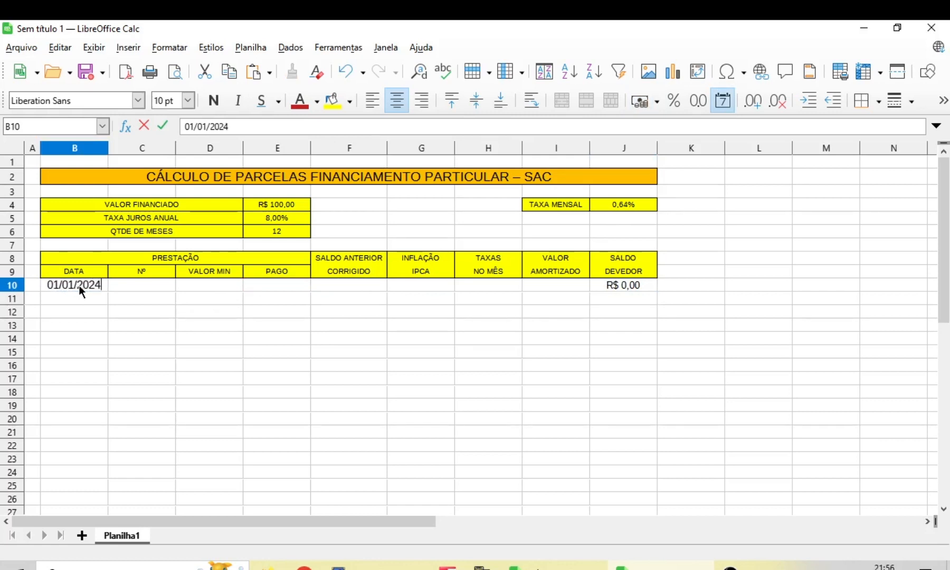
key(Return)
Format the date in B10 with the format code MM/AA.
click(78, 283)
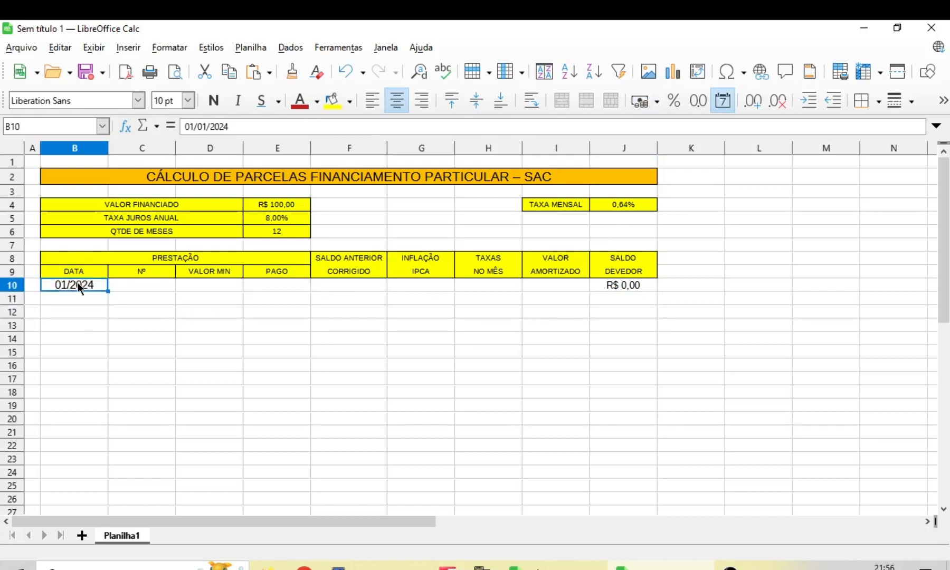
click(170, 47)
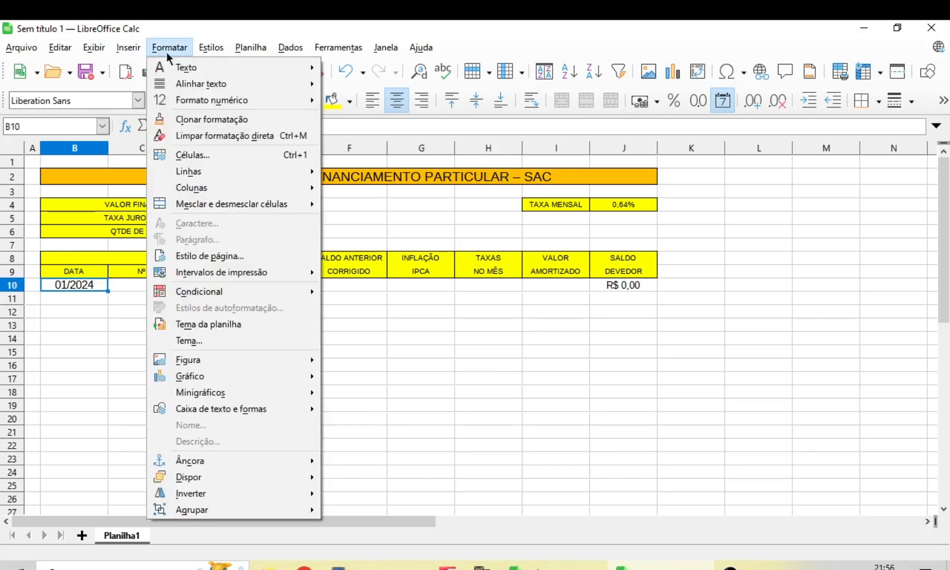
click(186, 154)
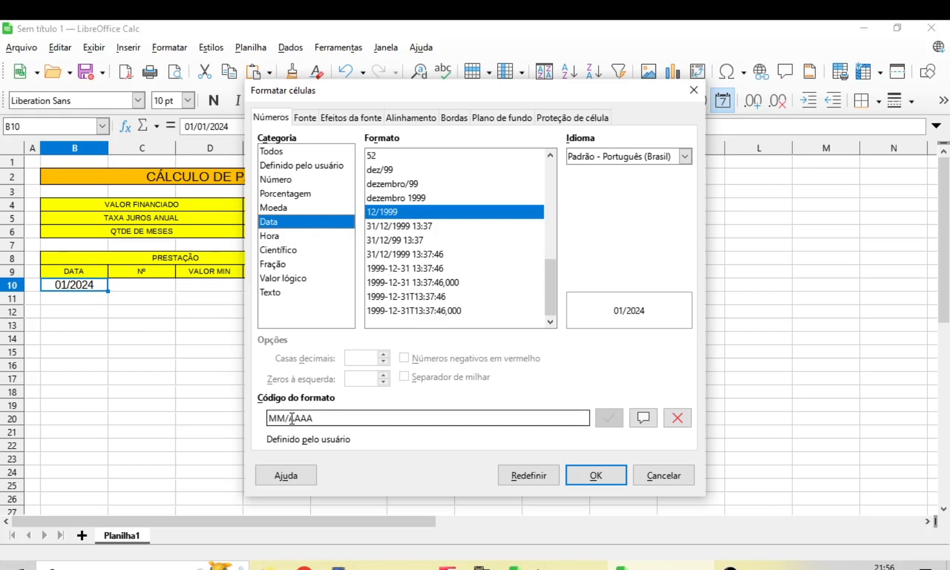
key(BackSpace)
key(BackSpace)
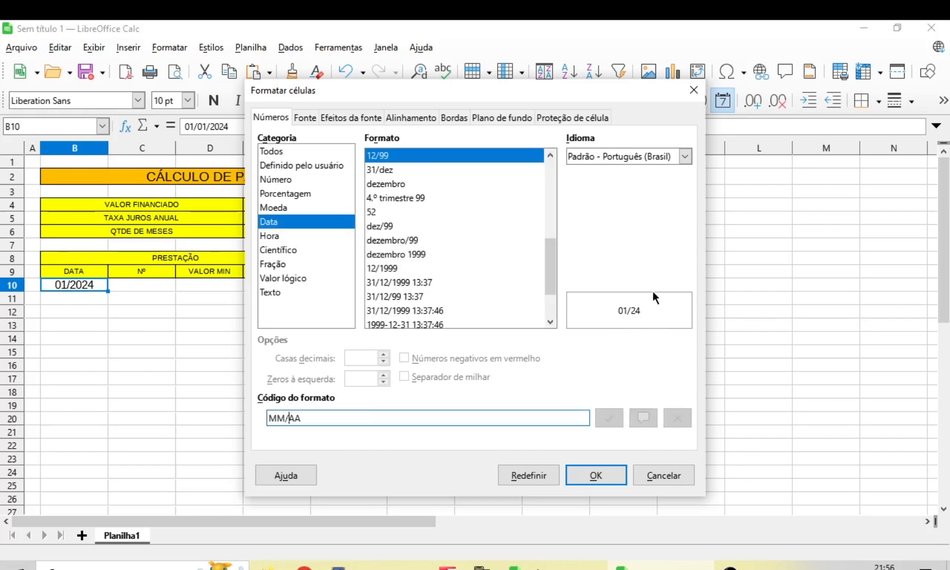
click(596, 475)
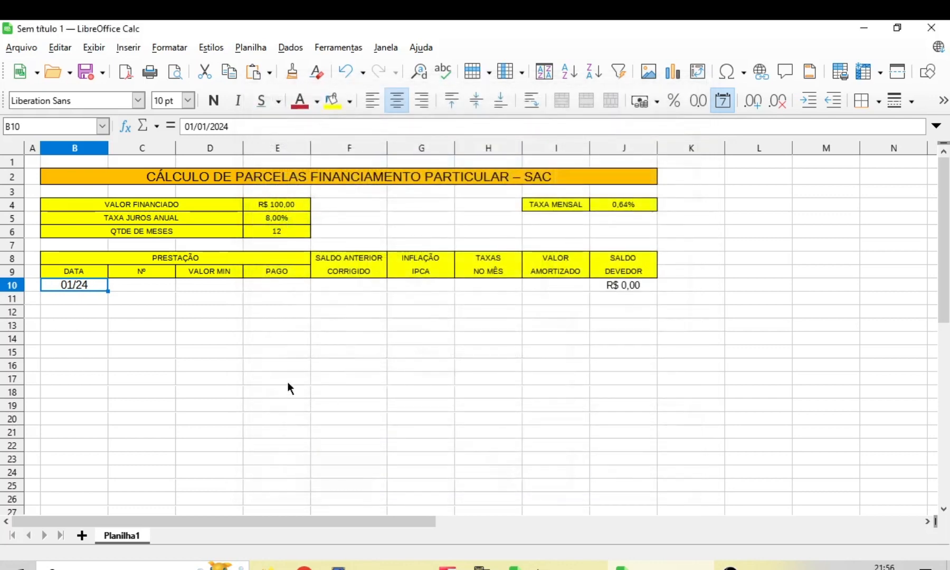
Enter installment number 1 in C10, under the Nº header.
click(150, 285)
text(1)
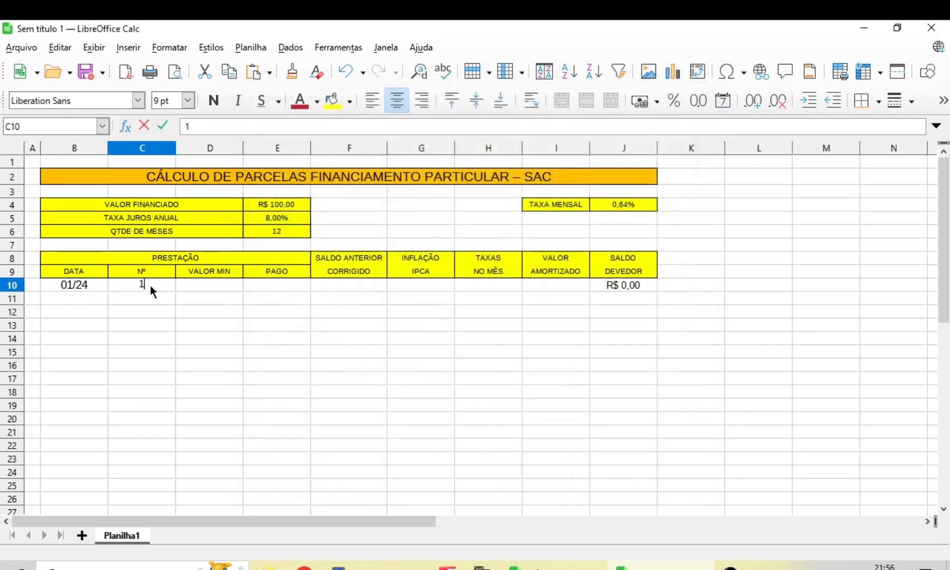
key(Tab)
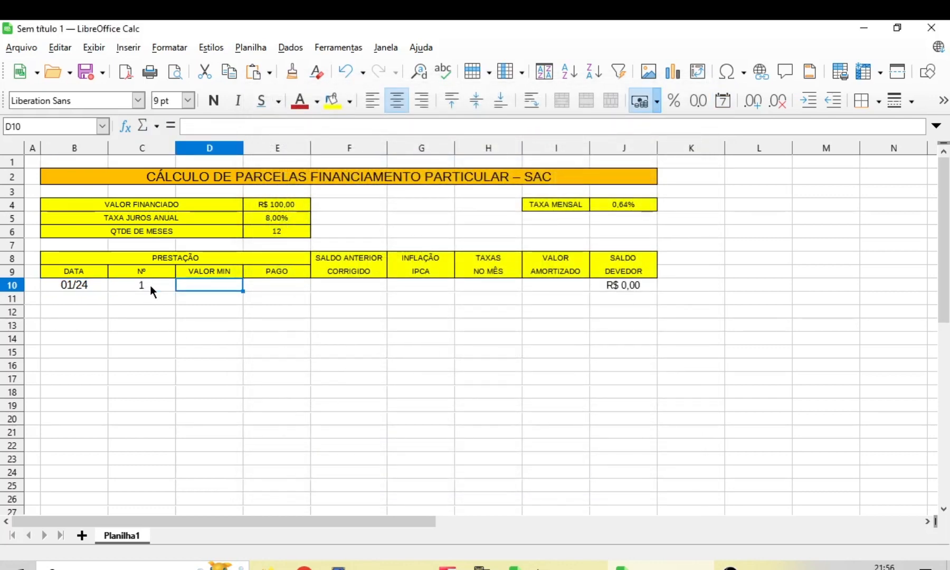
Begin the SALDO ANTERIOR CORRIGIDO formula in F10 as =(E4*(1+$J$4), with an absolute reference to the monthly rate.
click(356, 283)
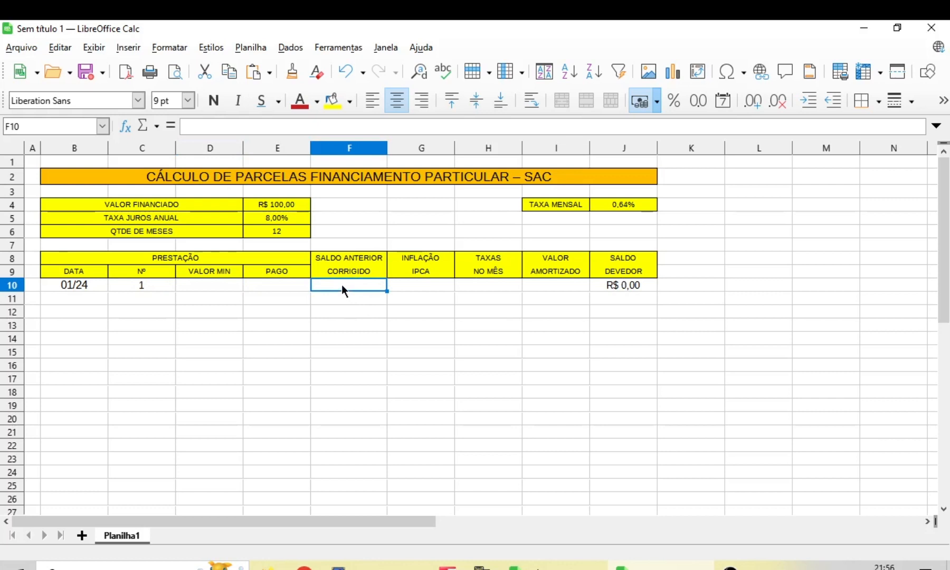
text(=()
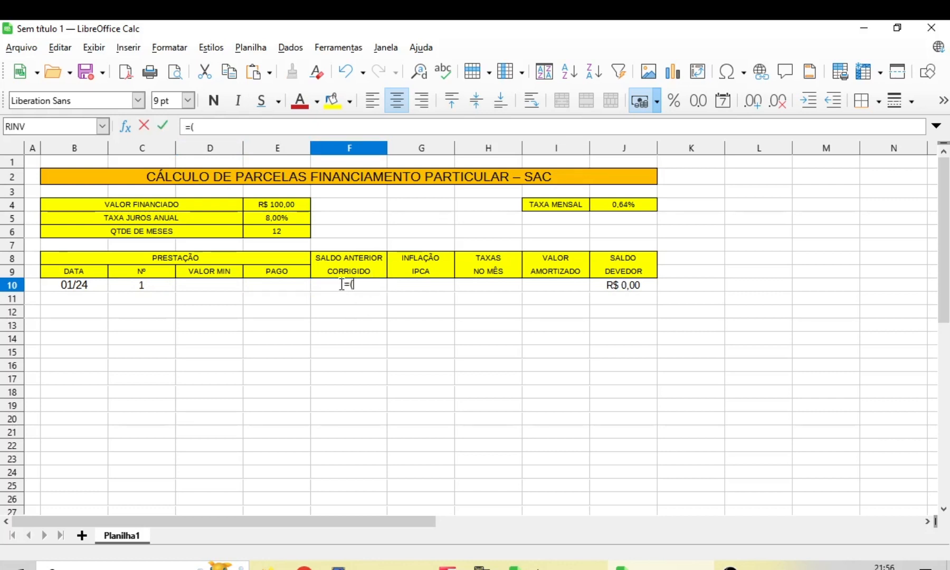
click(282, 206)
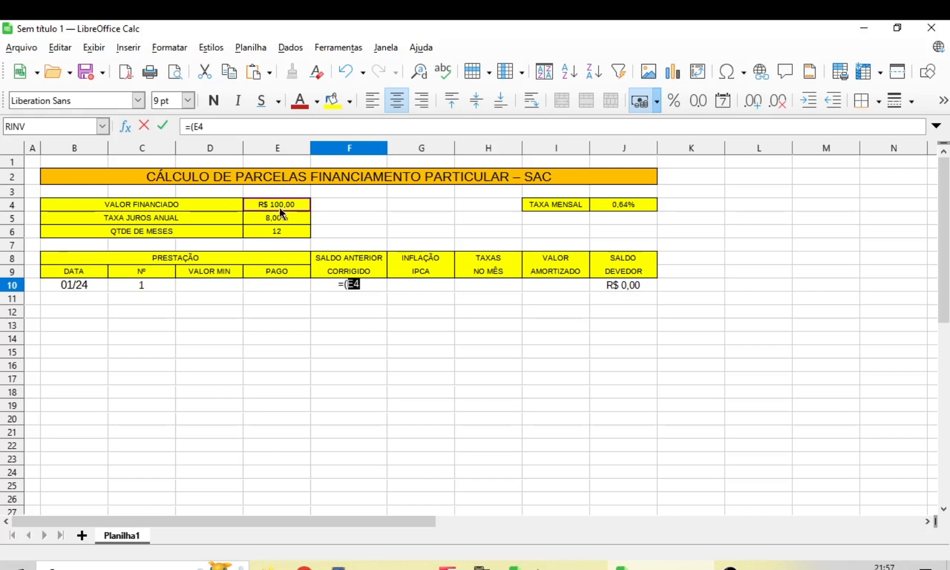
text(*(1)
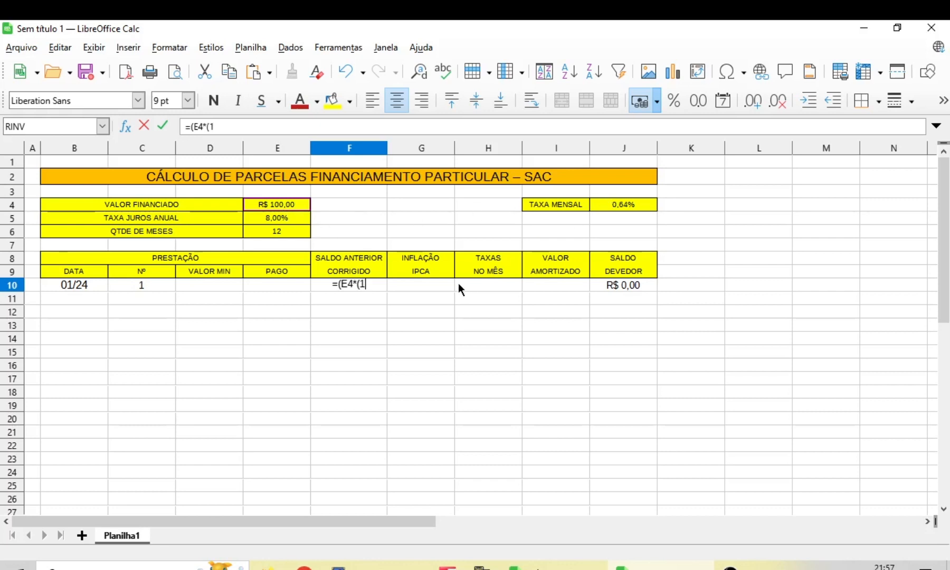
text(+)
click(611, 207)
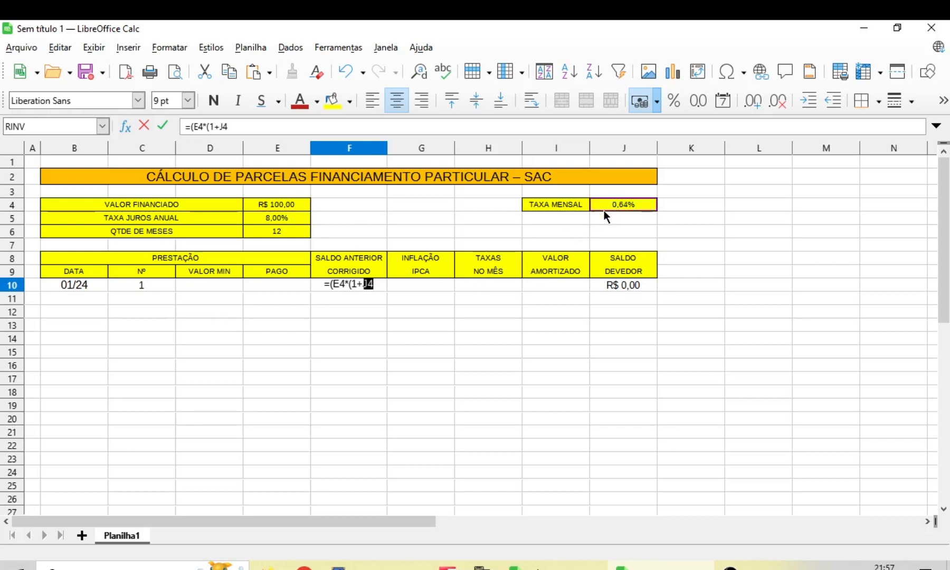
click(364, 284)
text($)
click(371, 288)
text($)
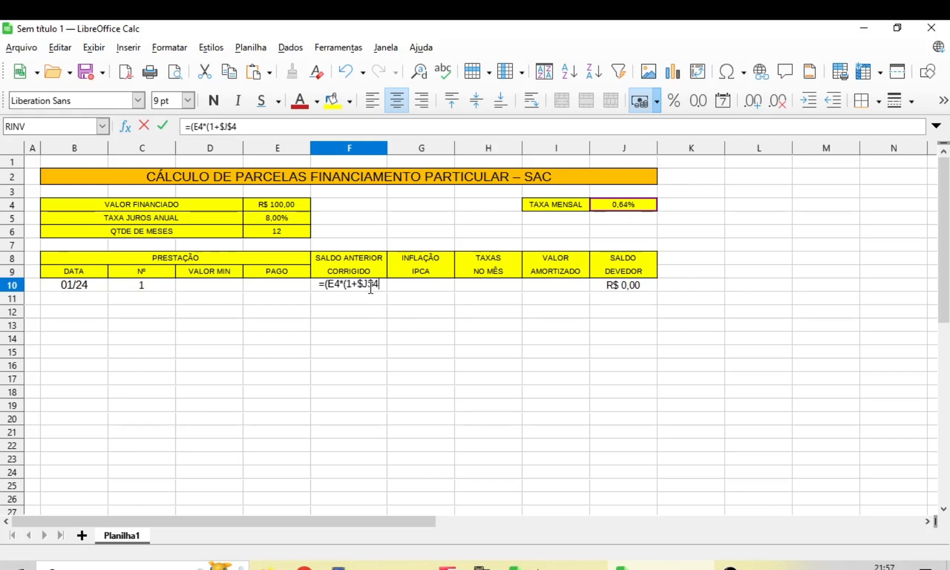
key(Right)
text())
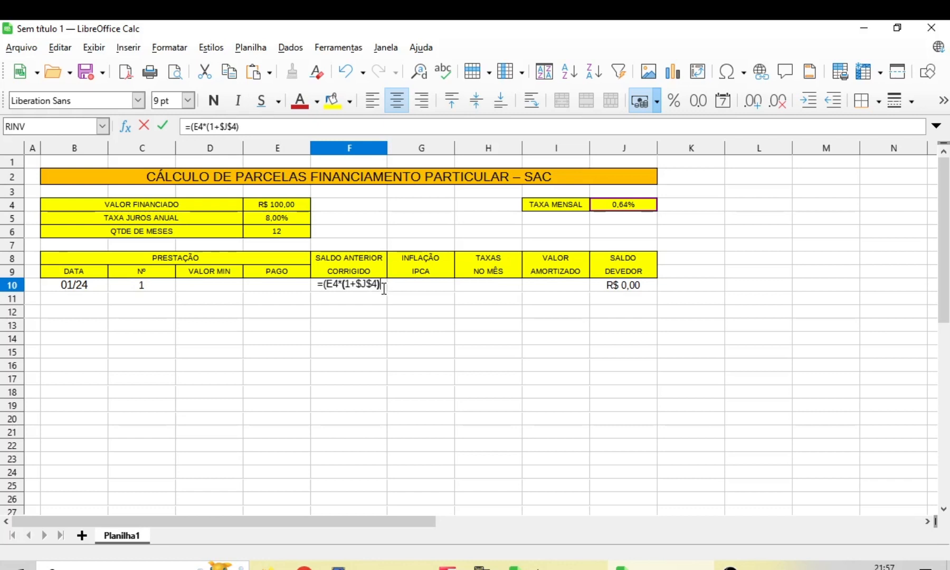
Remove the extra opening parenthesis, complete the F10 formula as =E4*(1+$J$4)*(1+G10), and review its cell references.
click(323, 285)
key(BackSpace)
key(End)
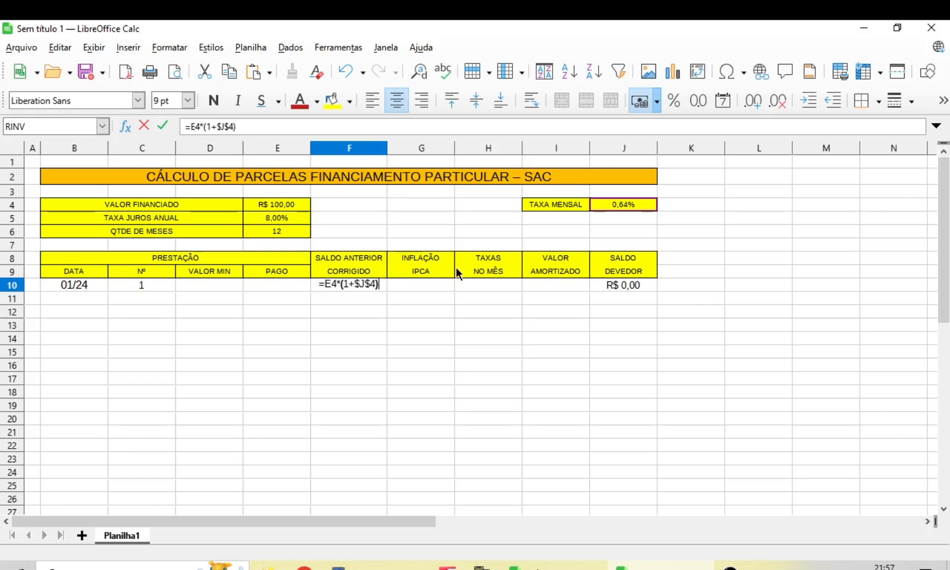
text(+)
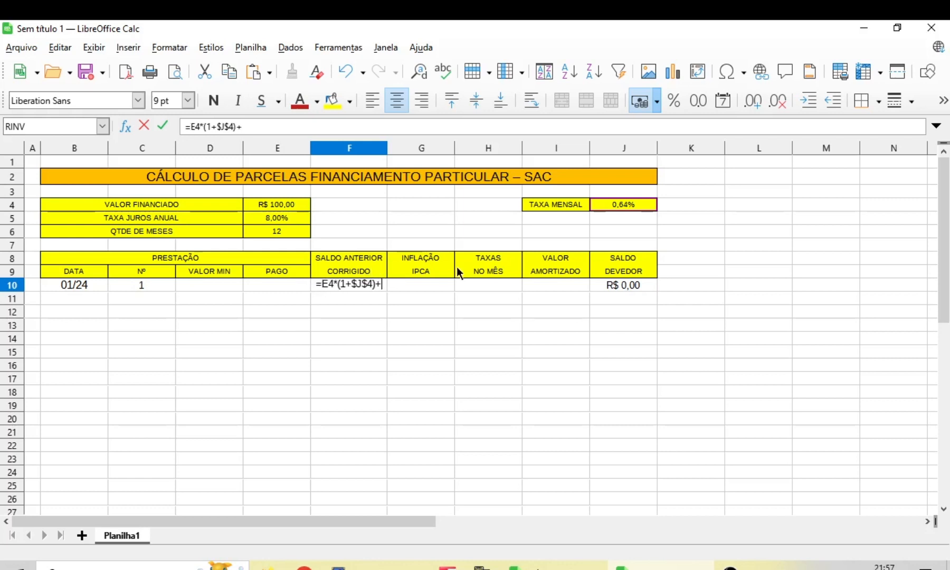
key(BackSpace)
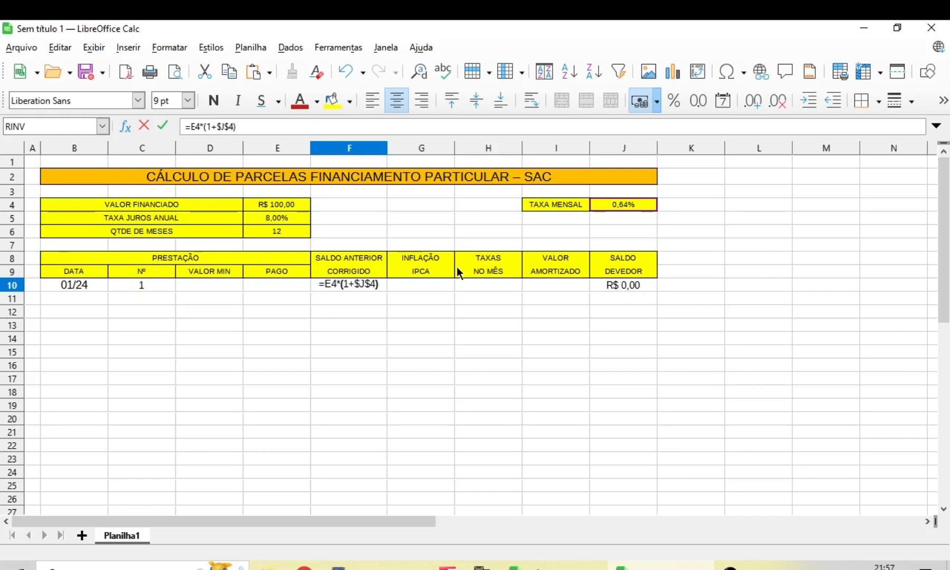
text(*()
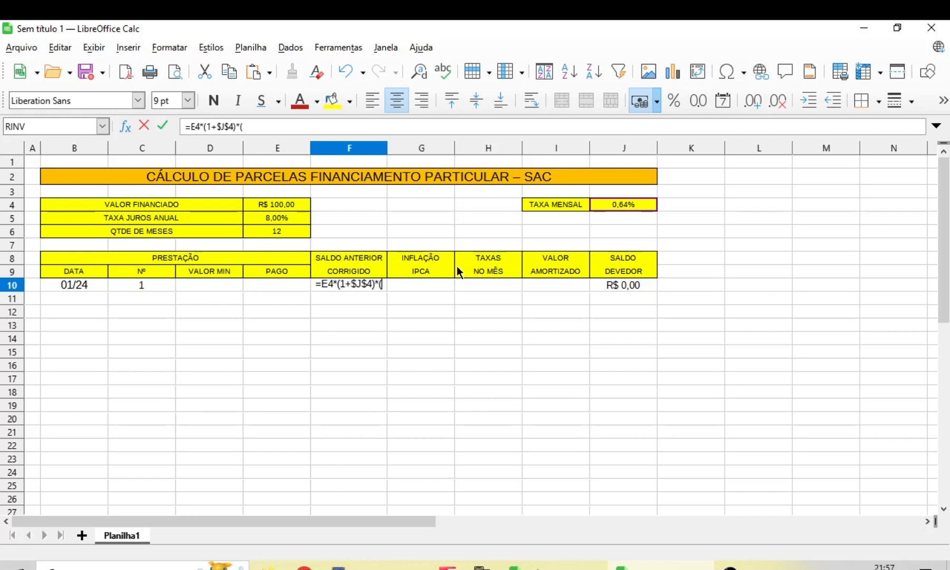
text(1+)
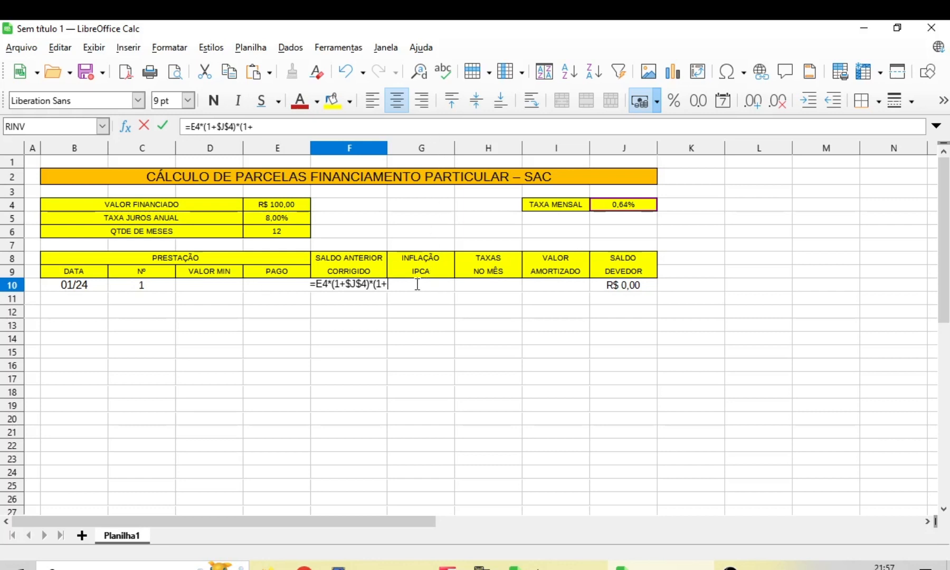
text(G10))
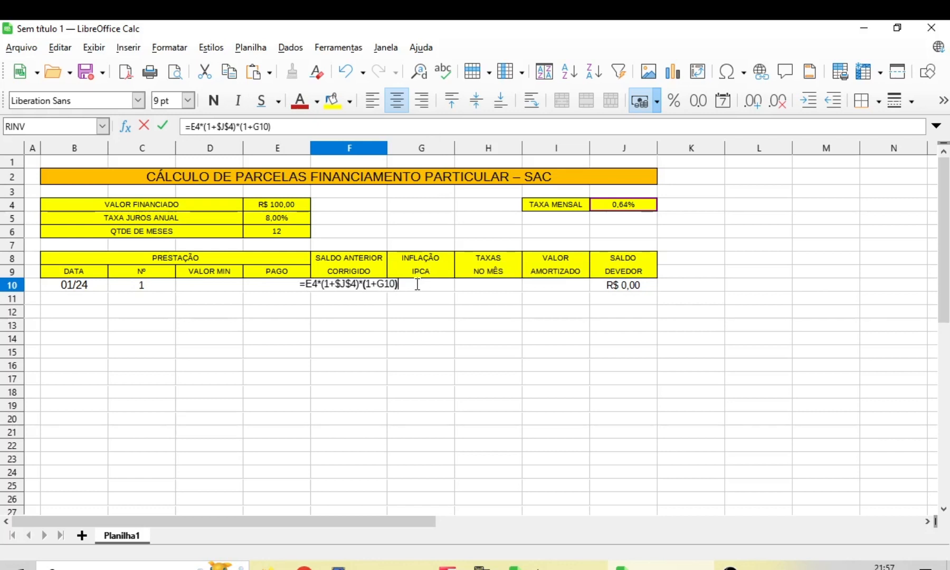
key(Return)
click(352, 286)
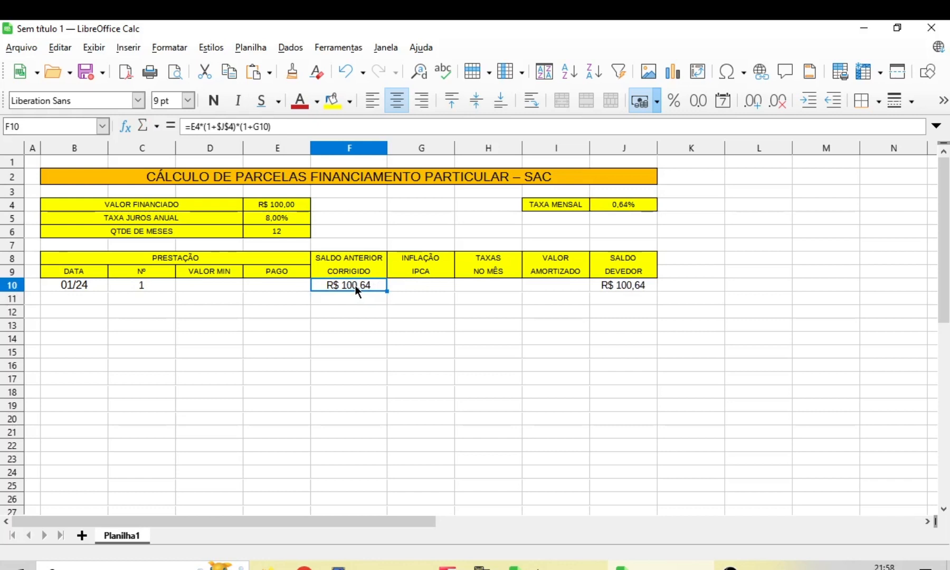
double_click(355, 285)
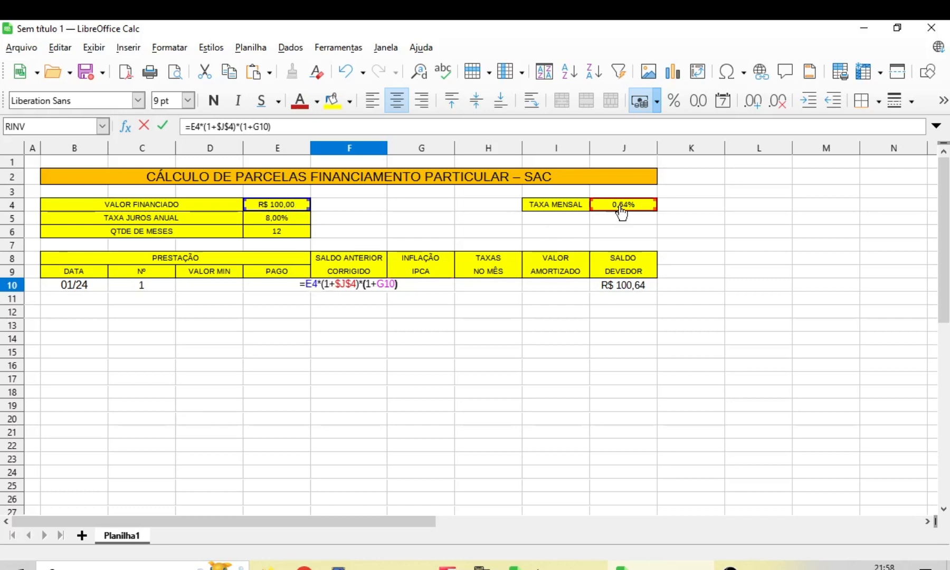
click(325, 285)
key(Return)
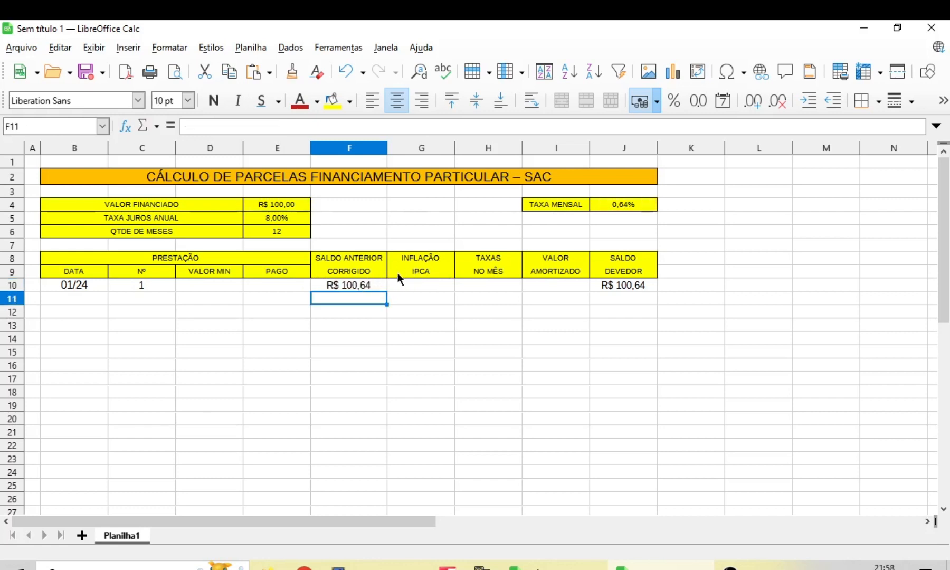
click(351, 287)
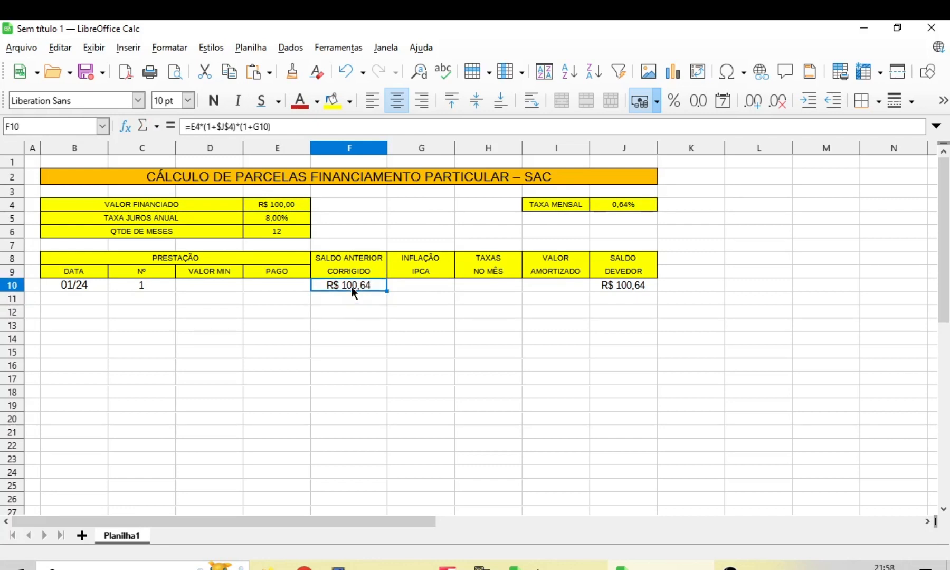
Enter the formula =(F10-E4) in D10, the first row of the VALOR MIN column.
click(212, 287)
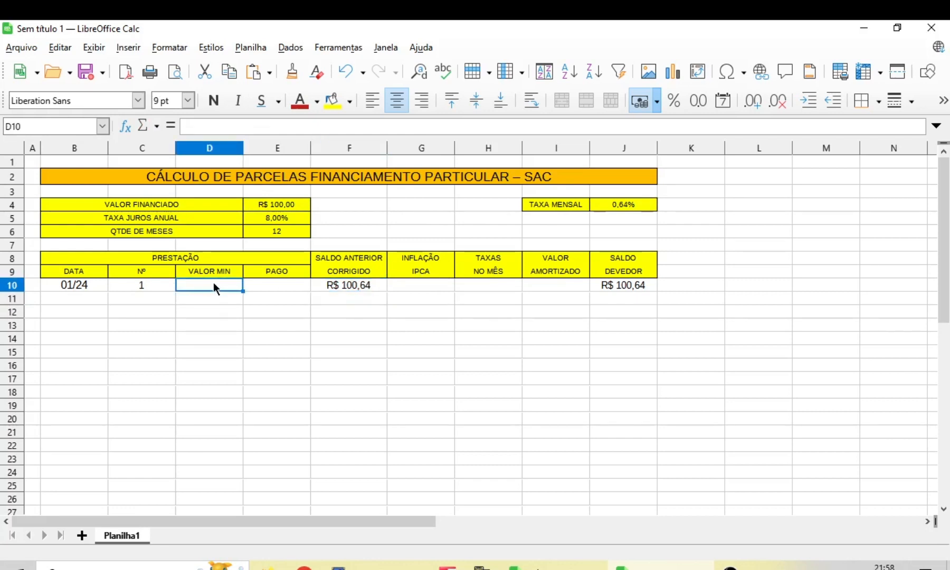
text(=)
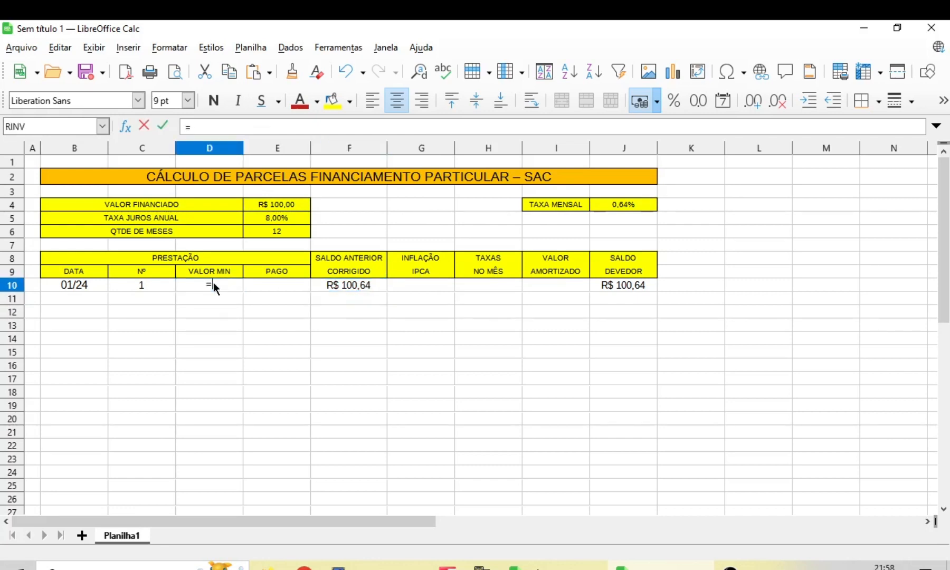
text(()
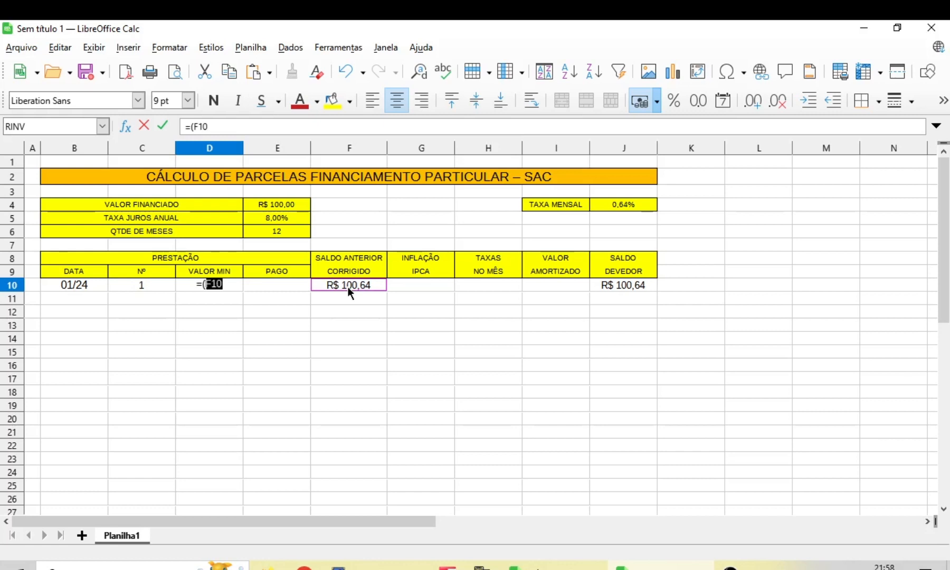
text(-)
click(285, 204)
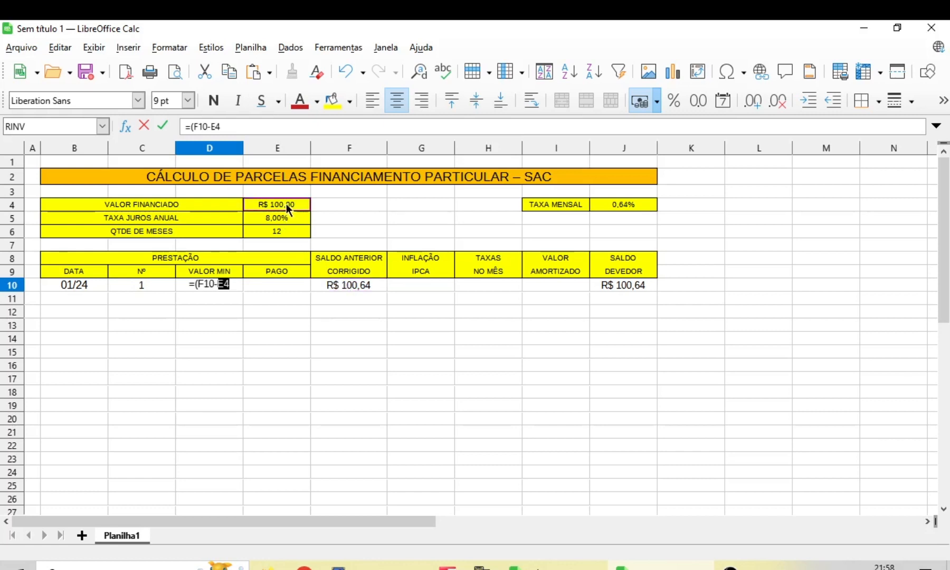
text())
key(Return)
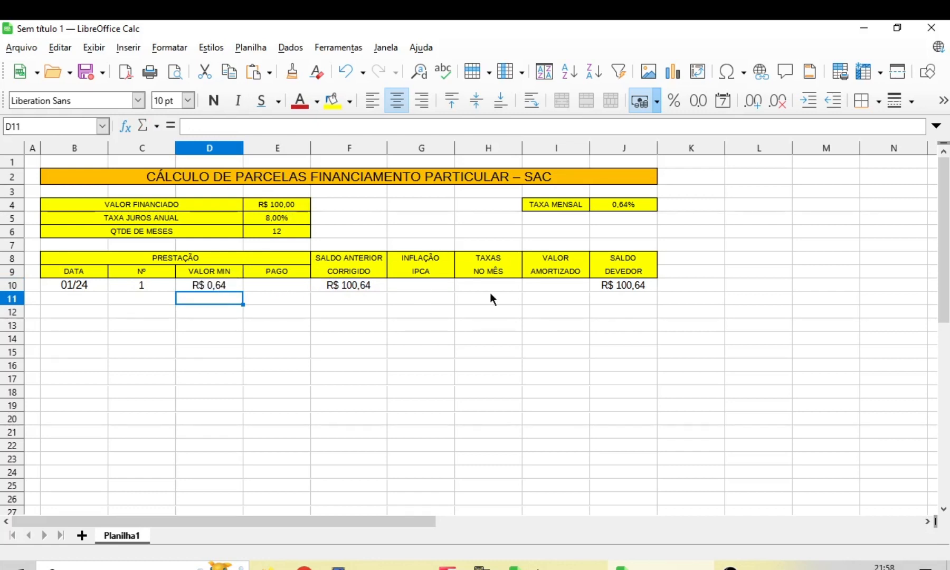
Extend the VALOR MIN formula in D10 to =(F10-E4)+(E4/E6), adding the financed amount divided by the number of months.
click(277, 285)
click(210, 285)
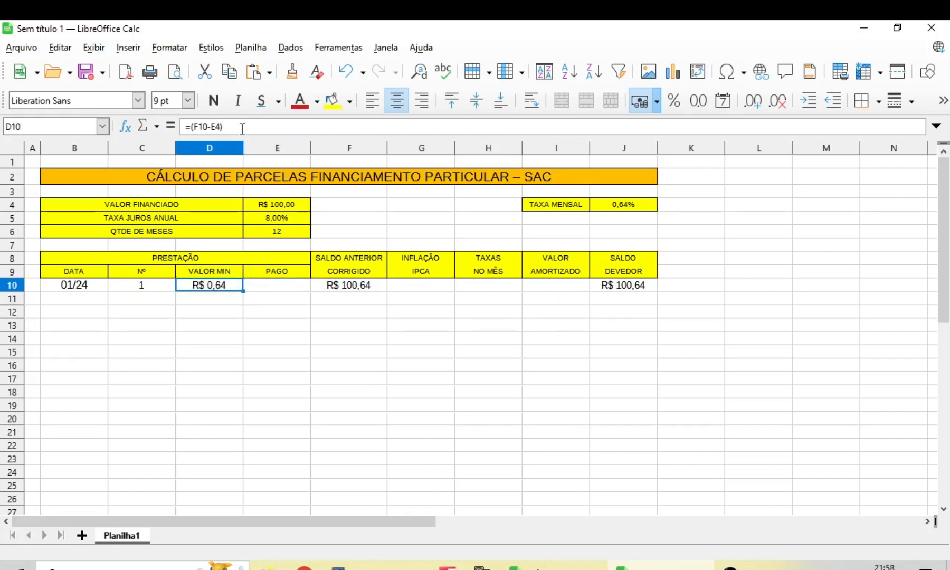
click(233, 127)
text(+)
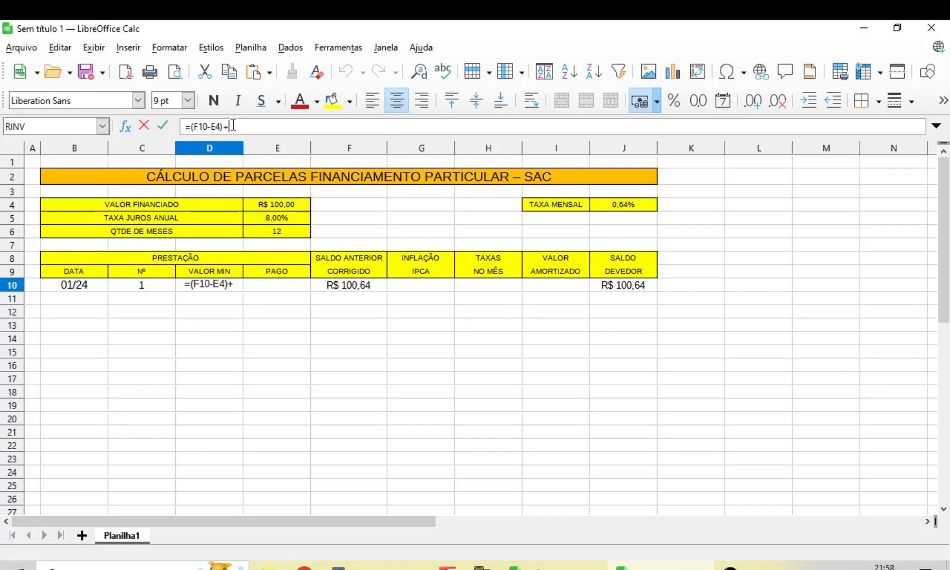
text(()
click(271, 205)
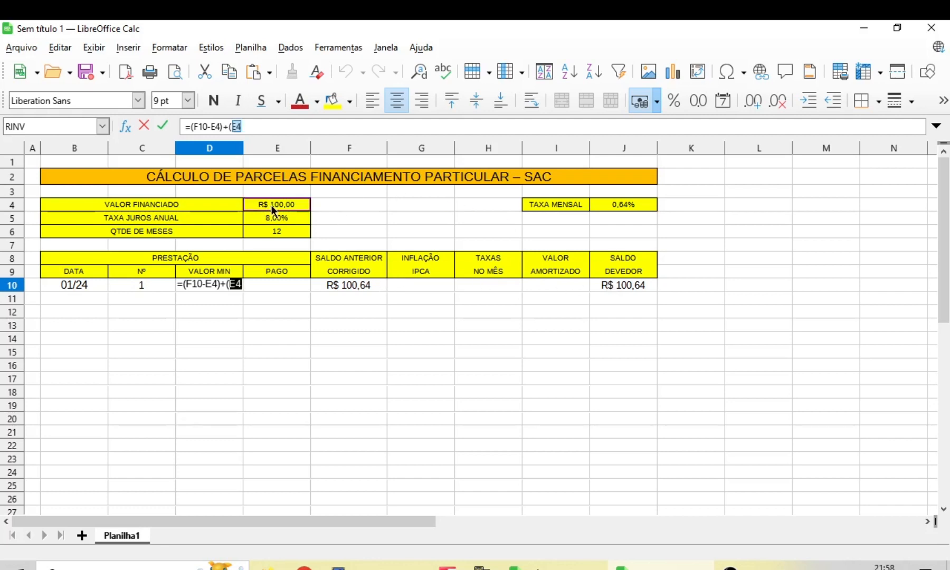
text(/)
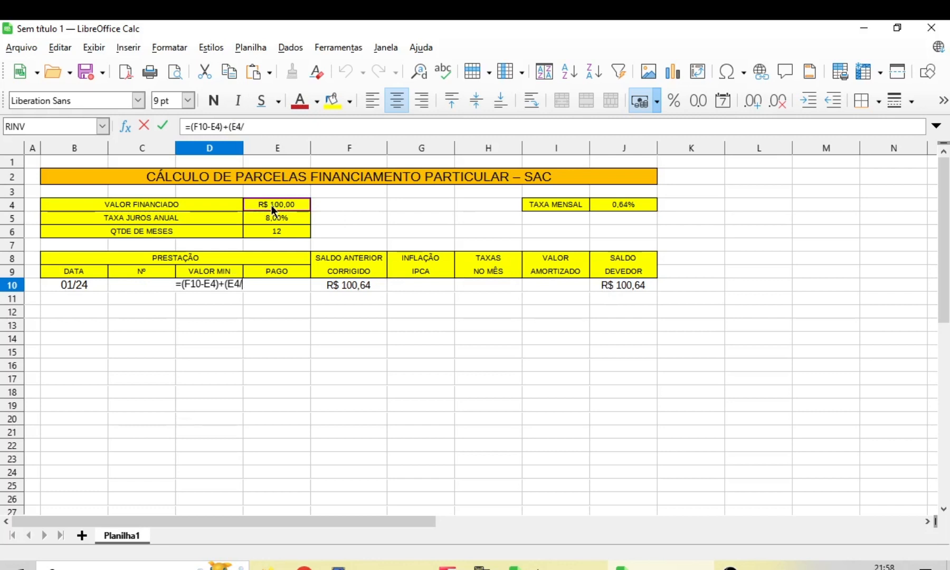
click(283, 231)
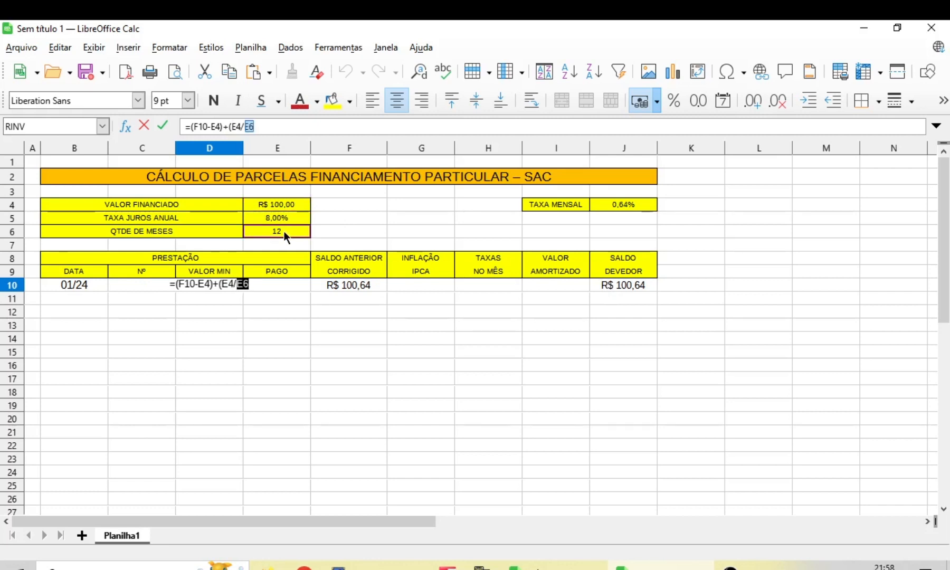
text())
key(Return)
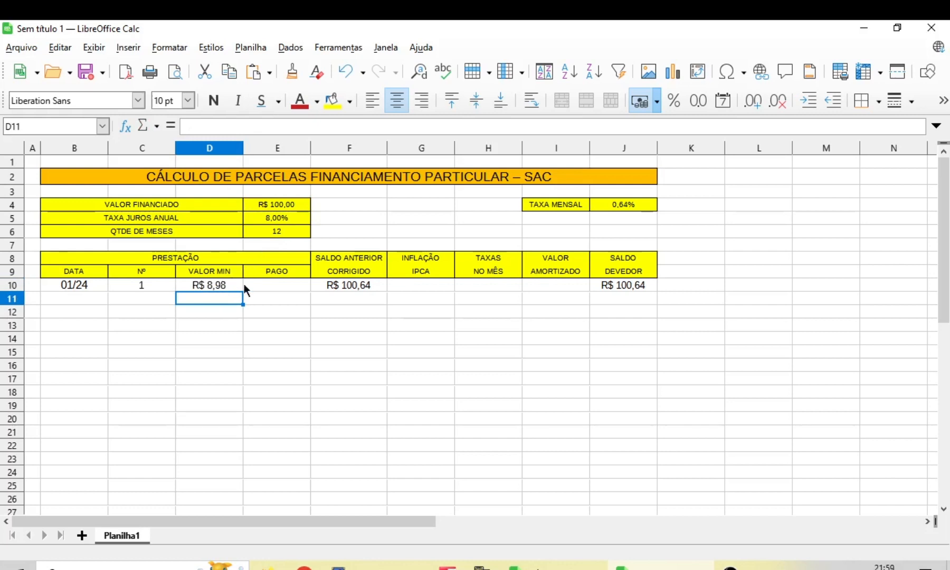
Fill in the first installment's PAGO value as 8,98 in E10 and its IPCA inflation as 0% in G10.
click(273, 285)
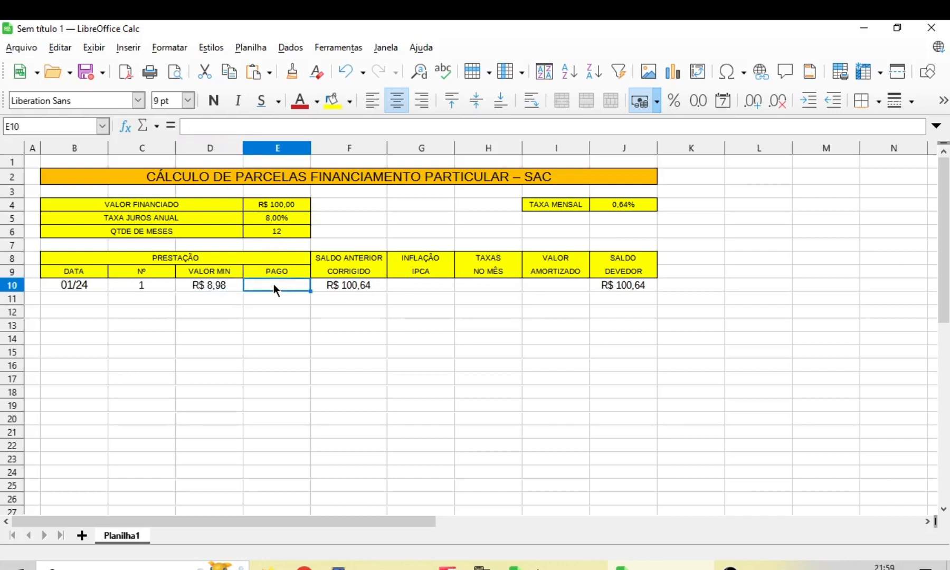
text(8,98)
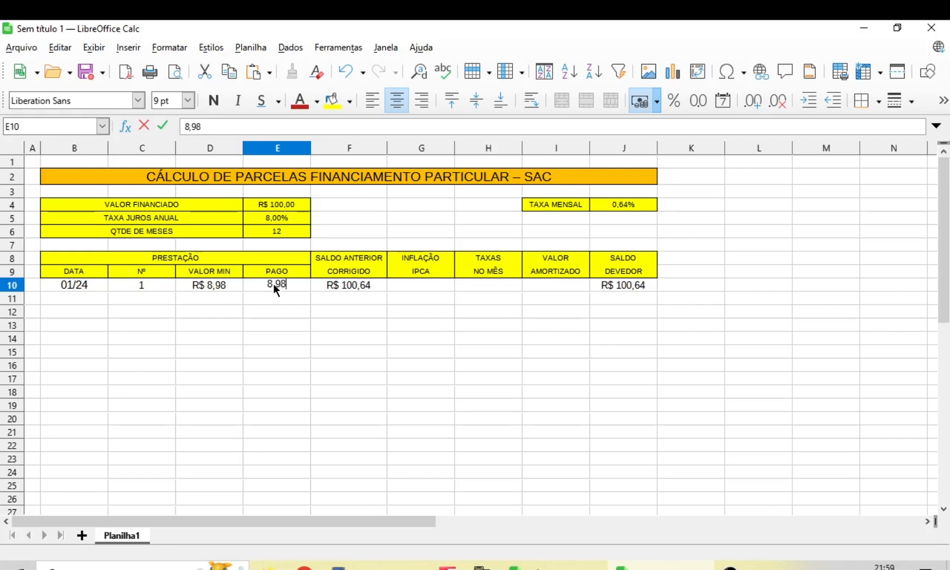
click(417, 287)
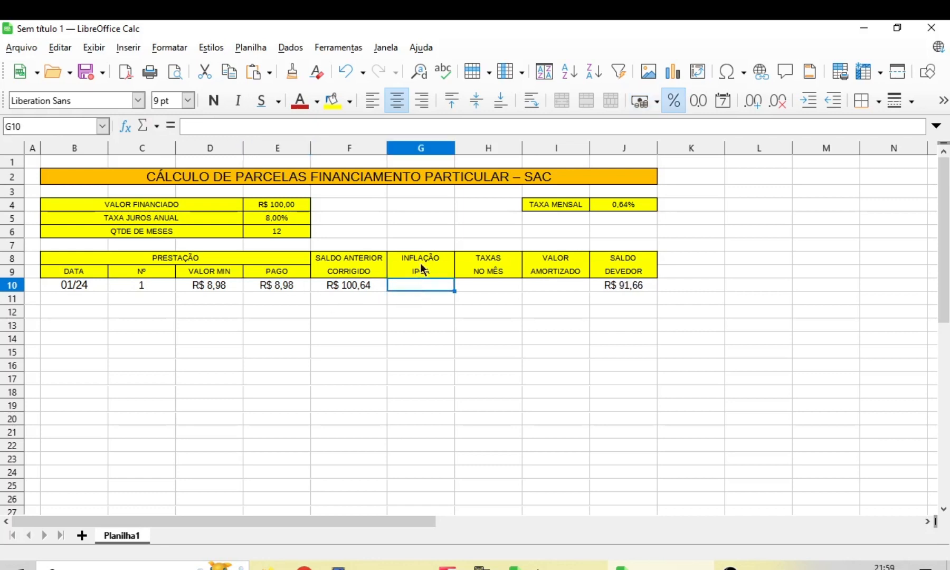
text(0)
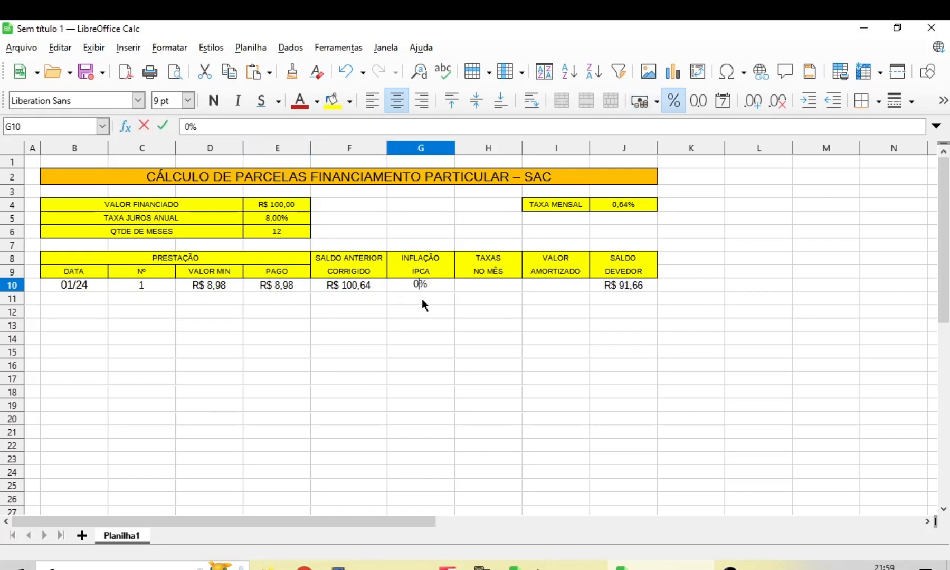
key(Tab)
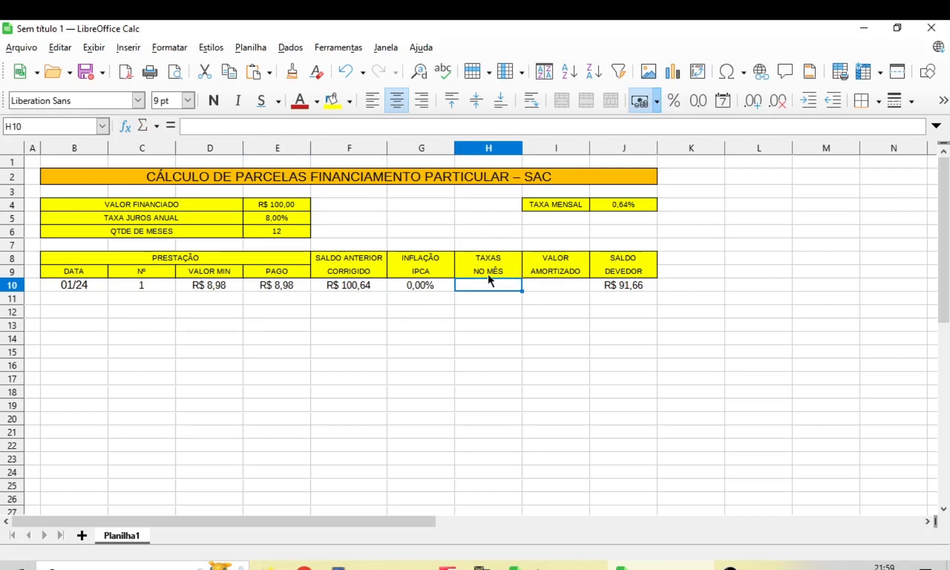
Enter the formula =F10-E4 in H10, the first row of the TAXAS NO MÊS column.
text(=)
click(367, 286)
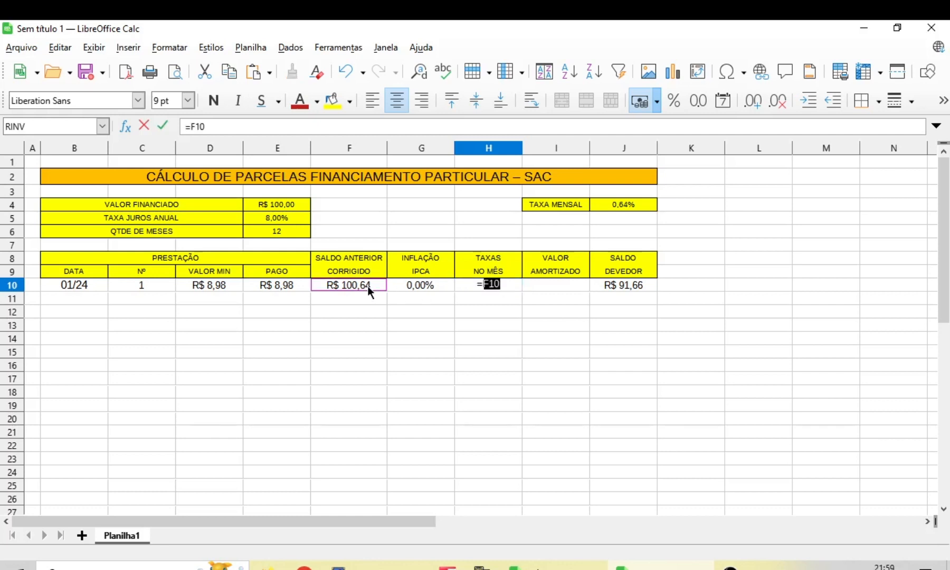
text(-)
click(279, 207)
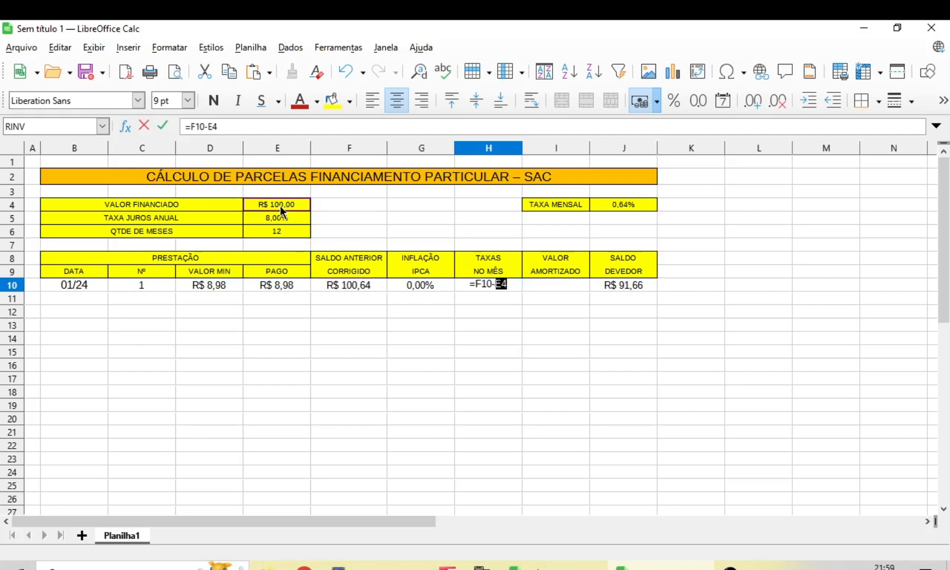
key(Return)
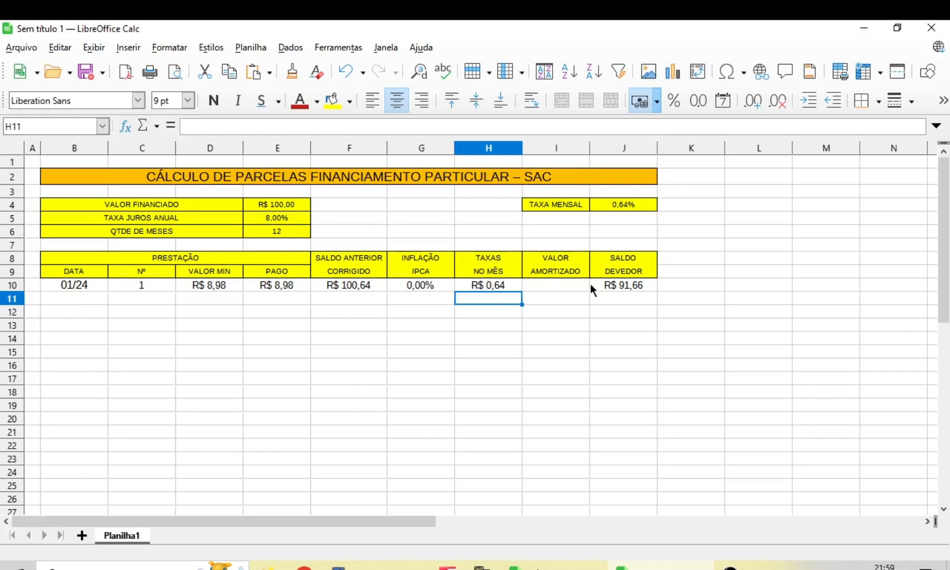
Enter the formula =E10-H10 in I10, the first row of the VALOR AMORTIZADO column, and check it.
click(556, 285)
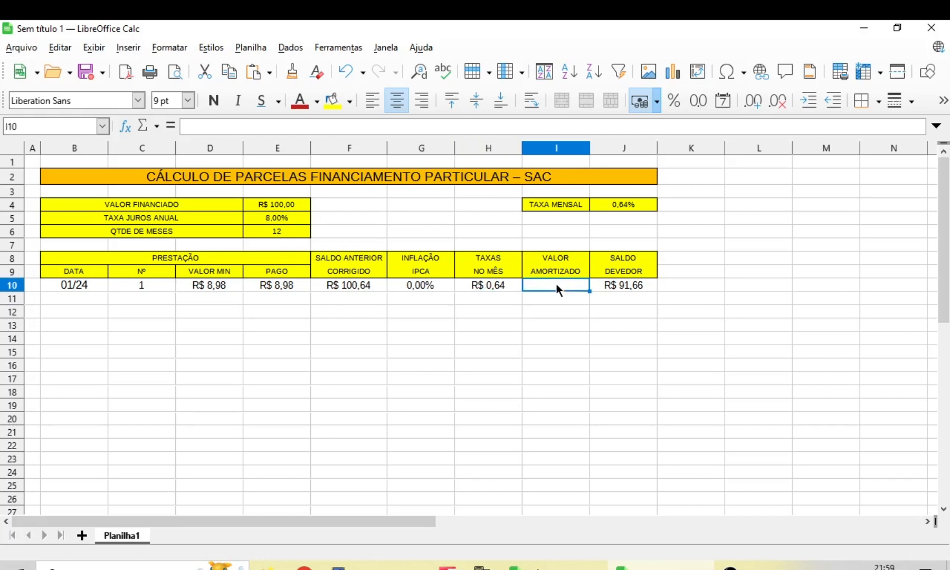
text(=)
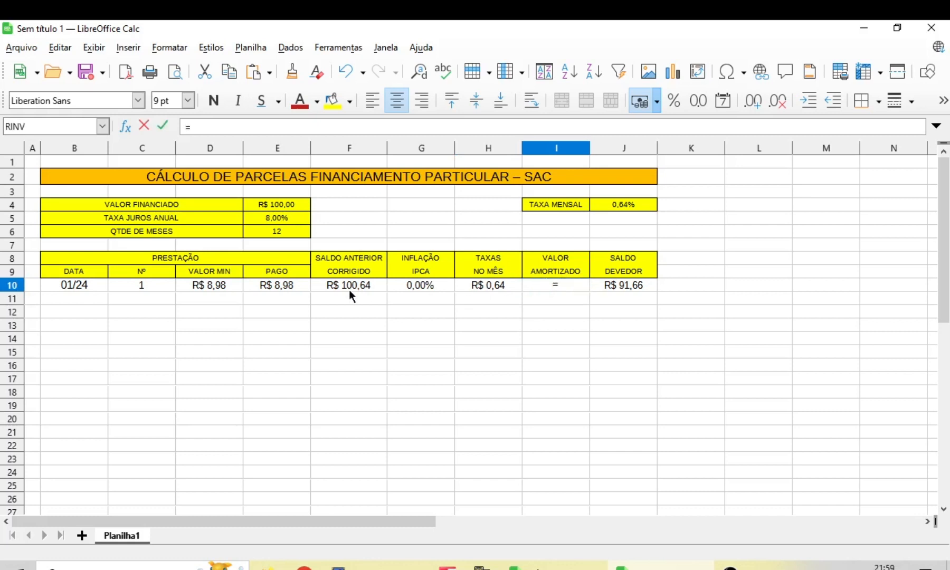
click(283, 285)
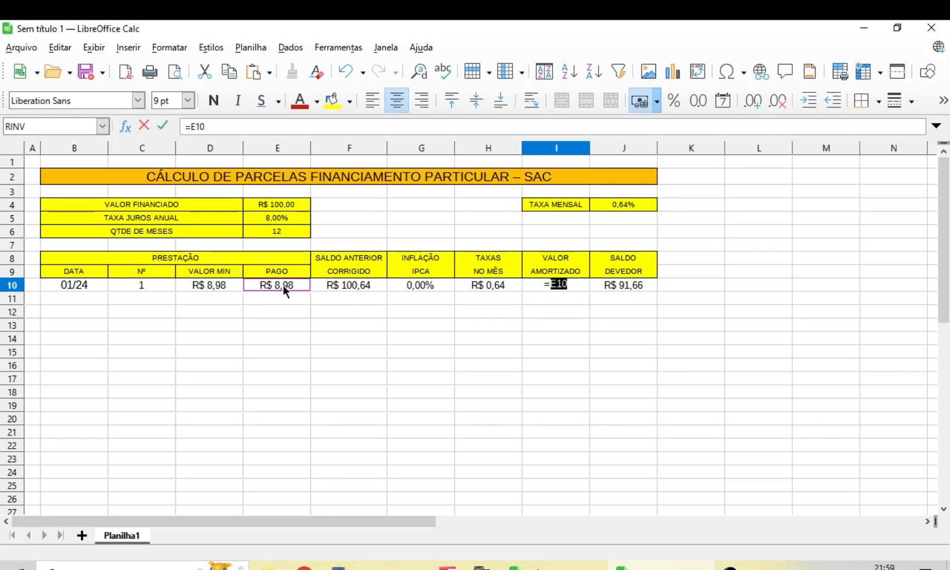
text(-)
click(476, 288)
key(Return)
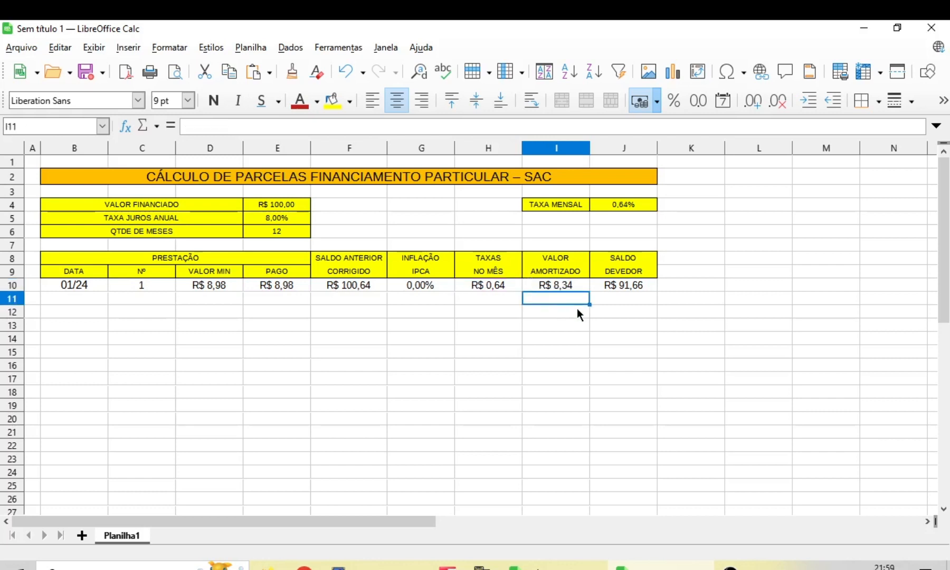
click(572, 284)
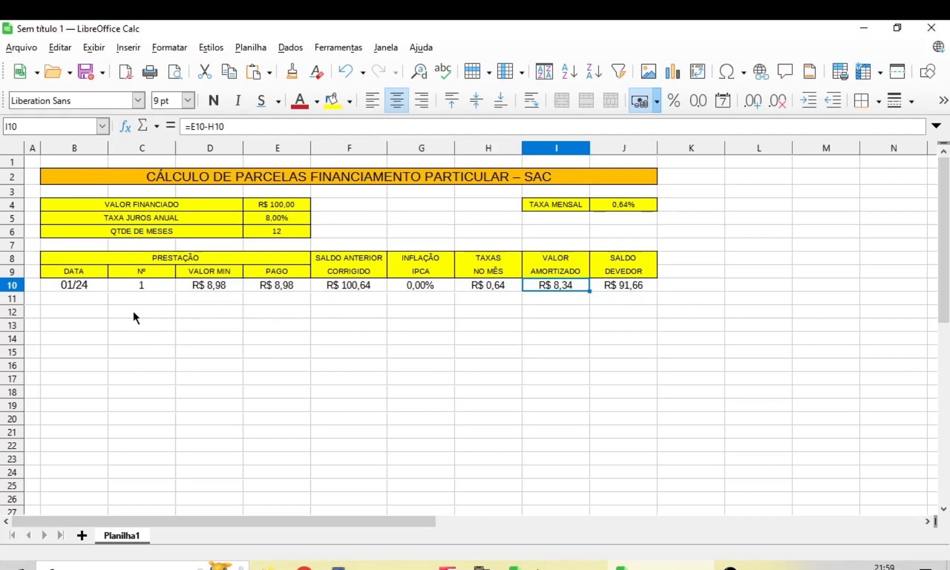
Enter installment number 2 in C11, under the Nº header.
click(146, 298)
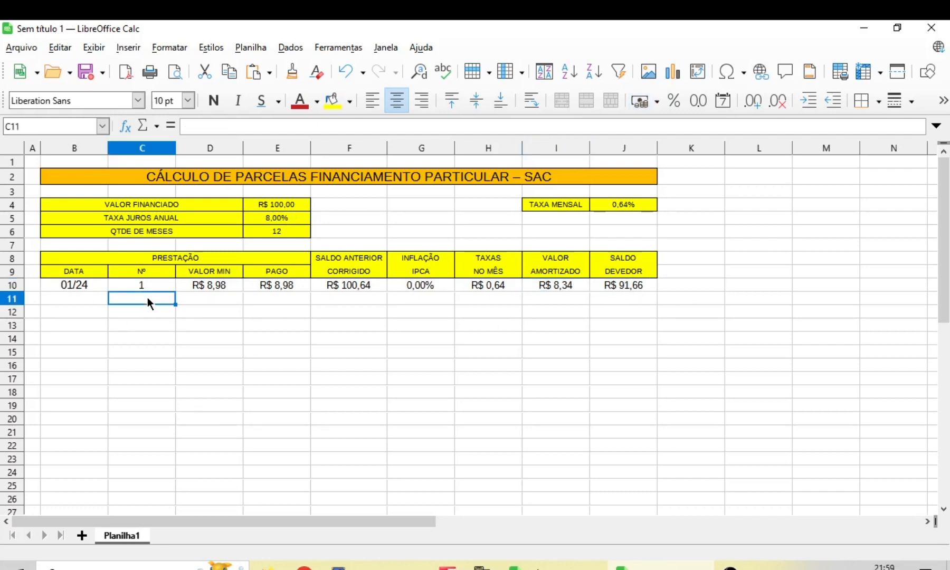
text(2)
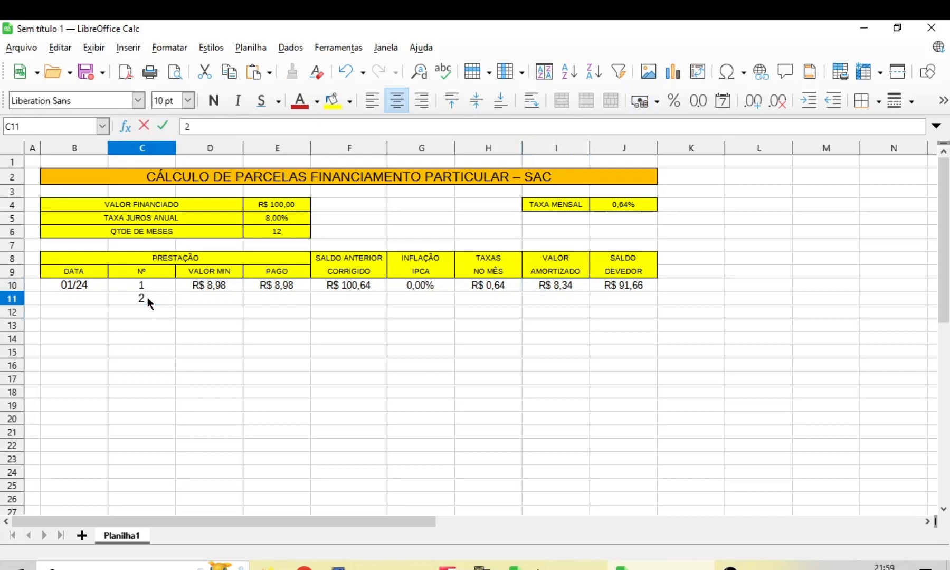
key(Return)
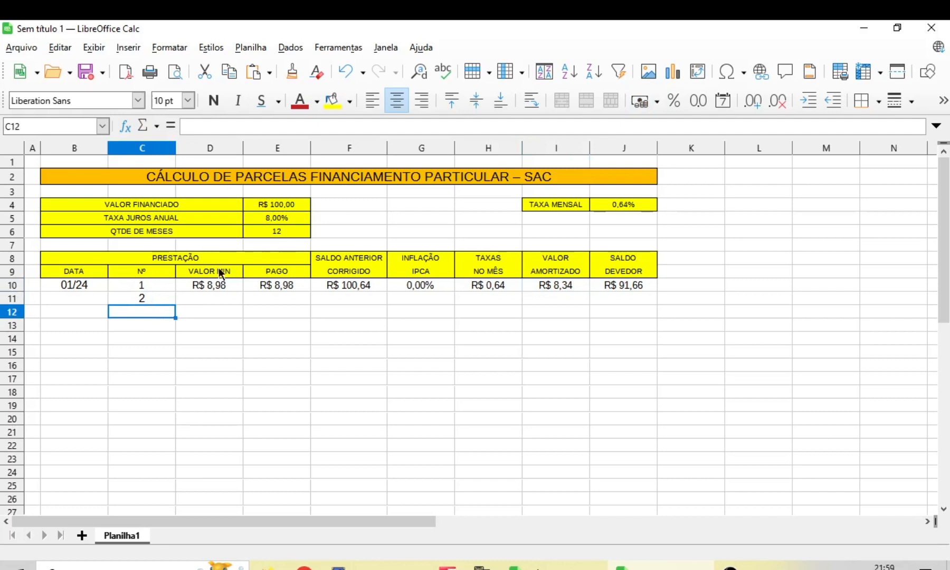
Replace the content of C11 with the formula =SE(C10<E6;C10+1;"") so numbering stops at the number of months.
click(151, 299)
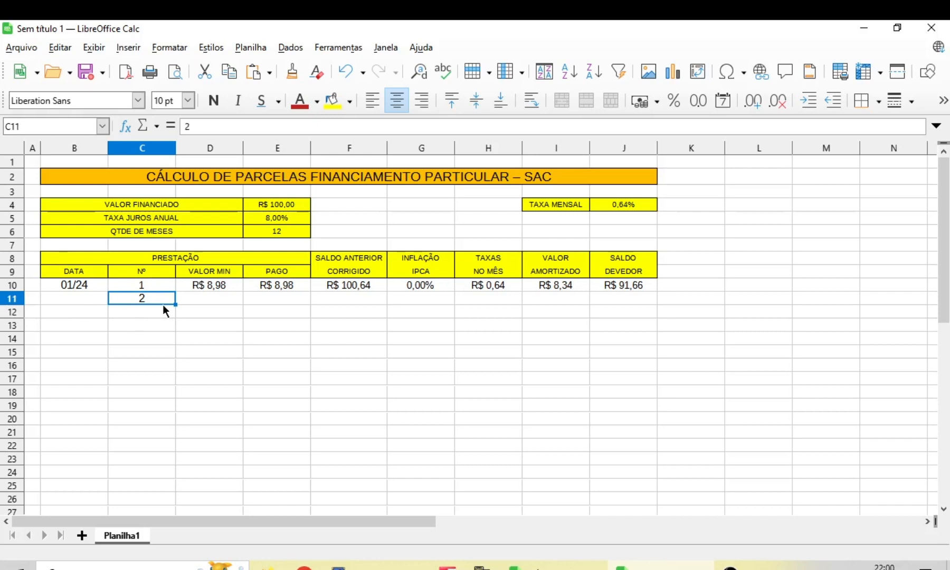
text(=)
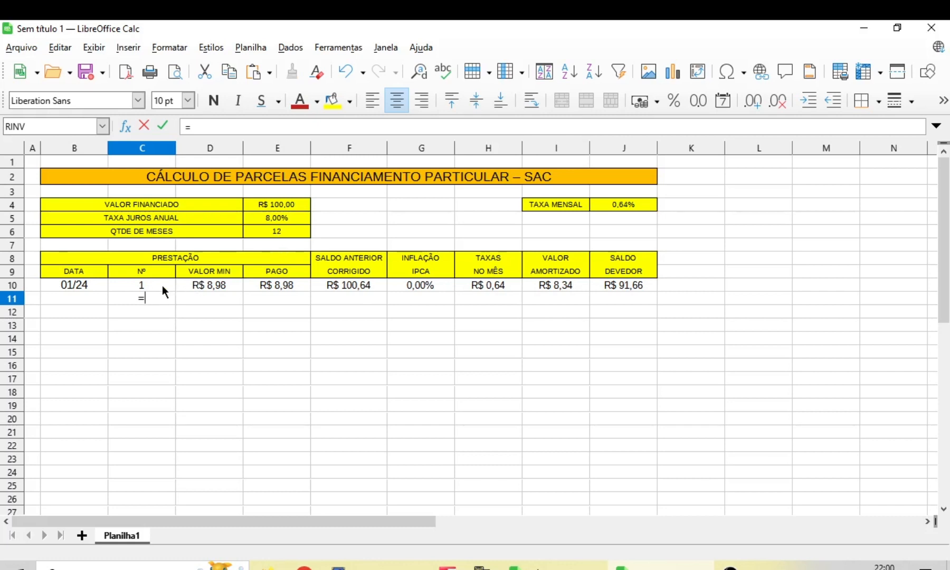
text(SE()
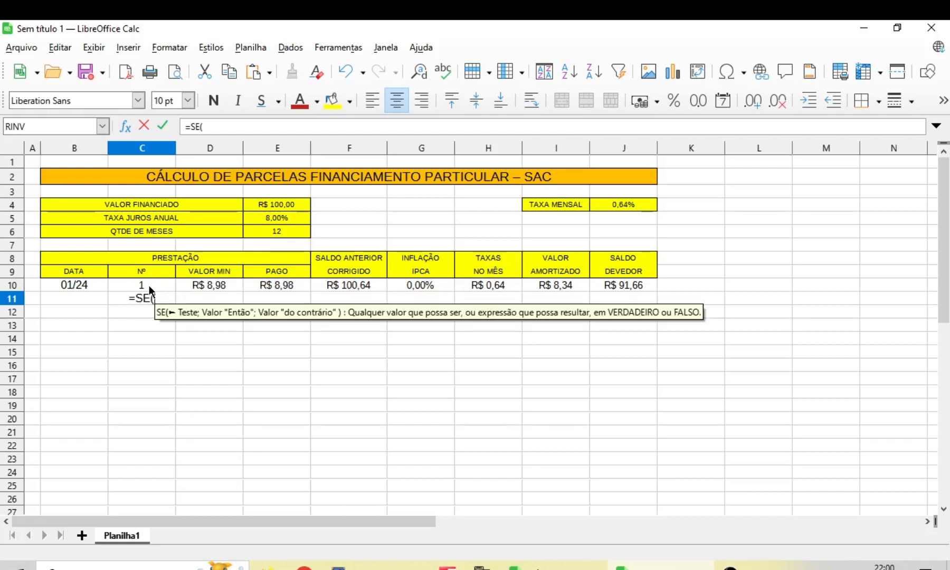
click(150, 285)
text(<)
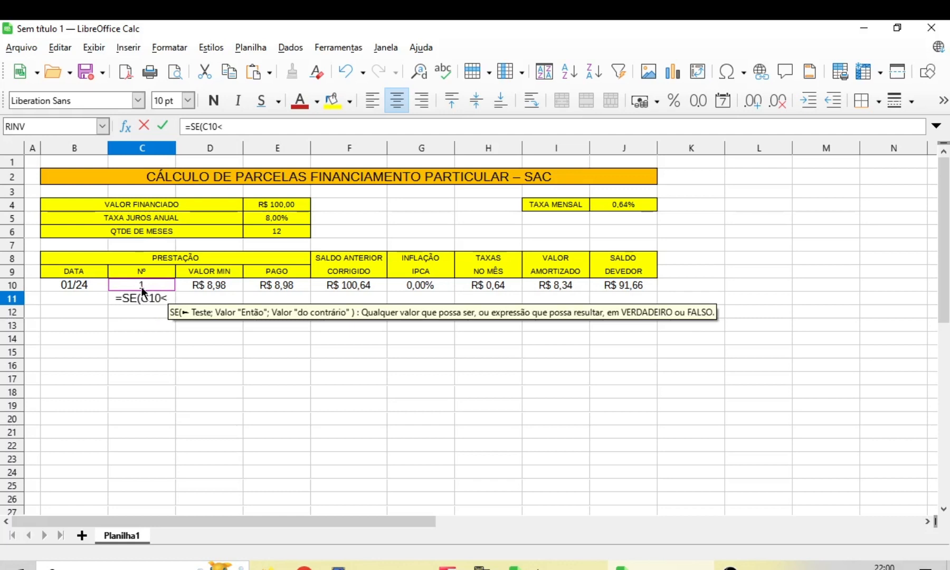
click(286, 231)
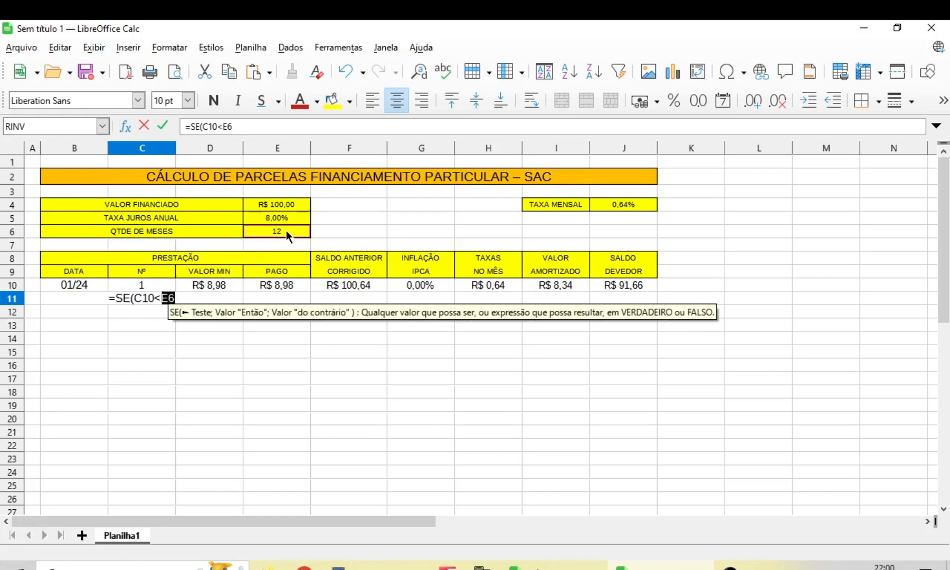
text(;)
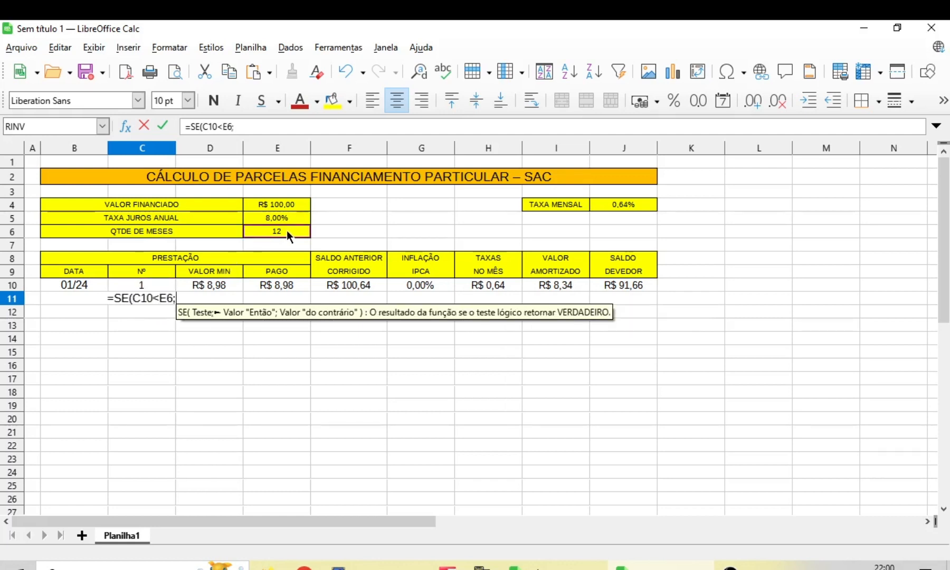
click(161, 284)
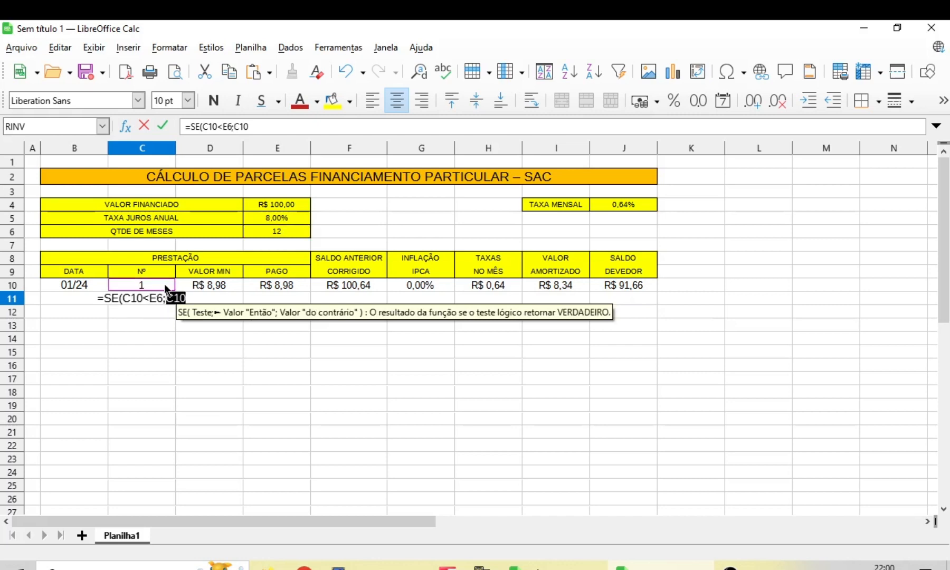
text(+)
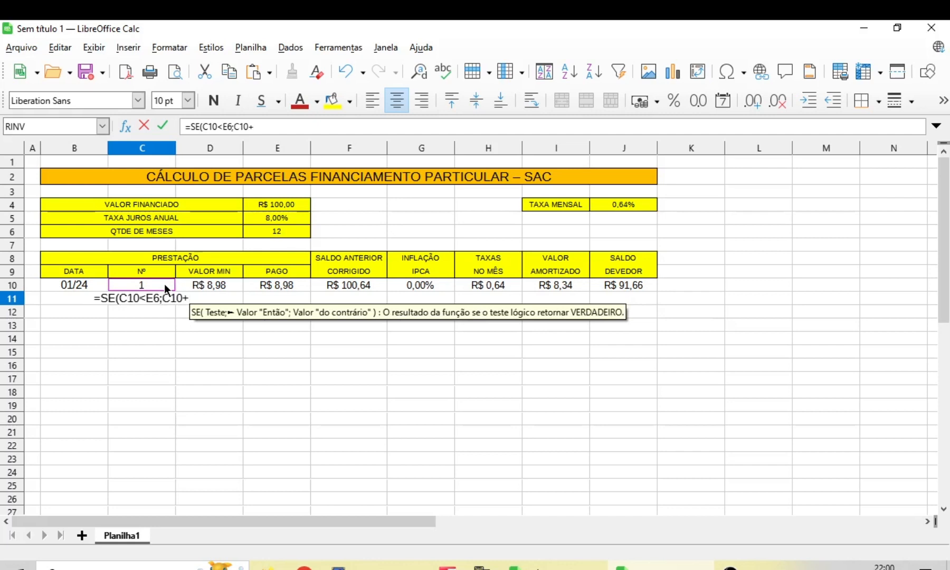
text(1;)
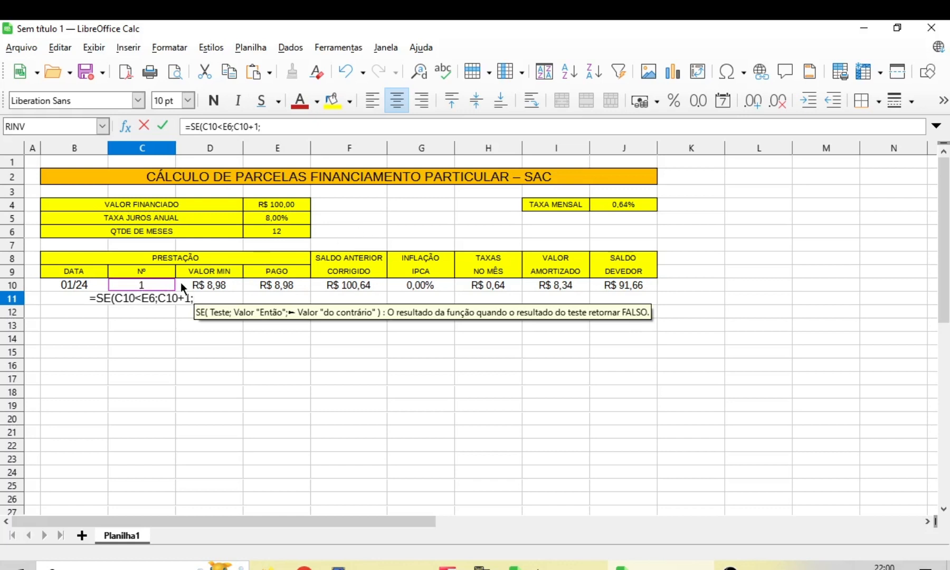
text("")
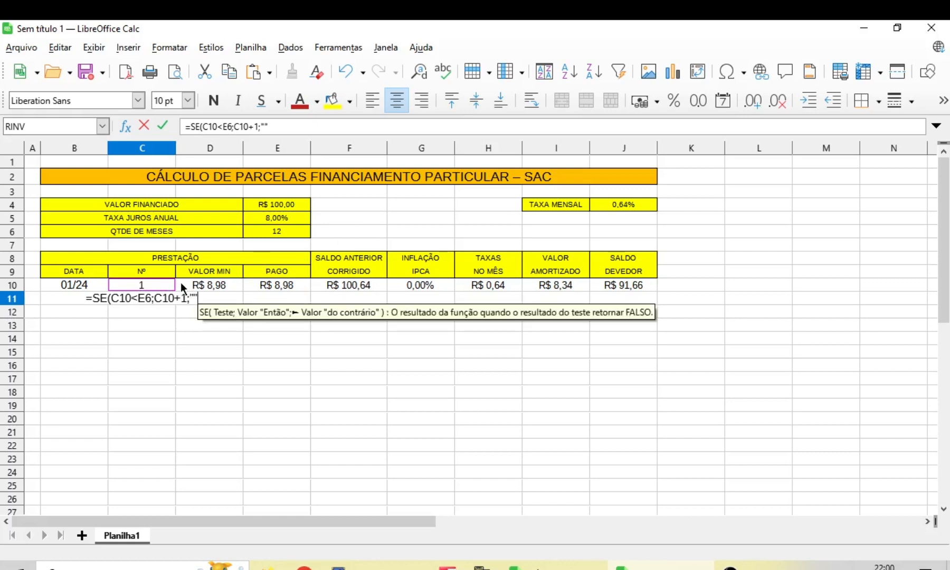
text())
key(Return)
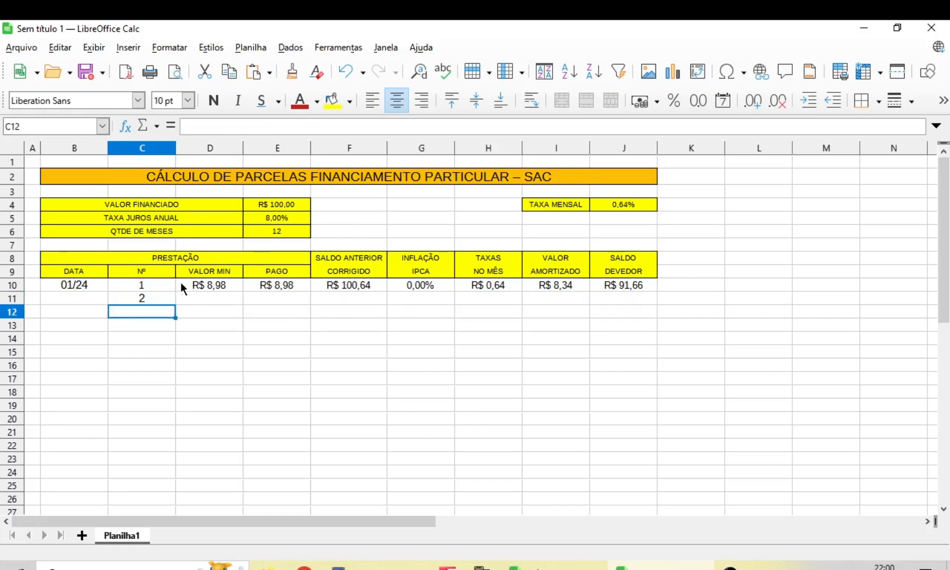
Make the E6 reference absolute in the C11 formula so it reads =SE(C10<$E$6;C10+1;"").
click(155, 297)
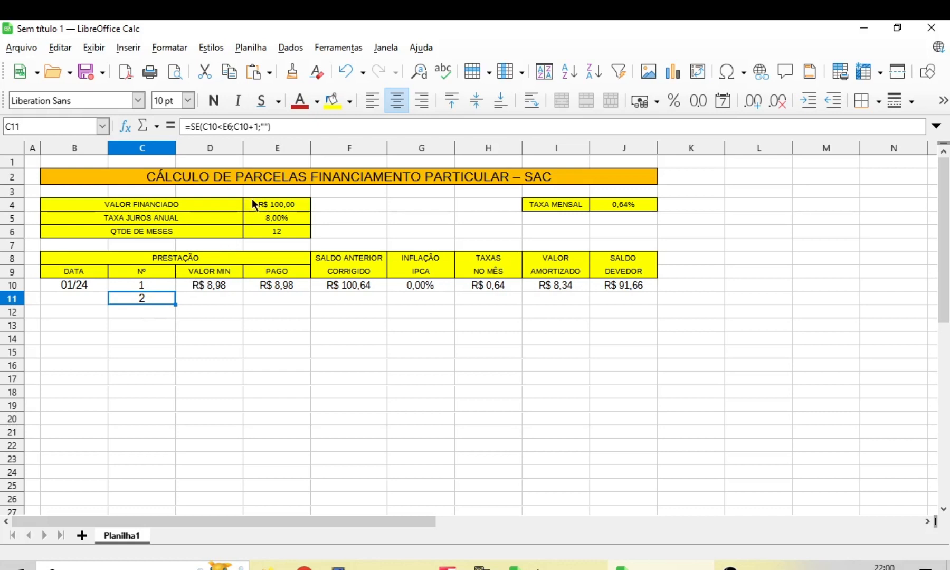
key(F2)
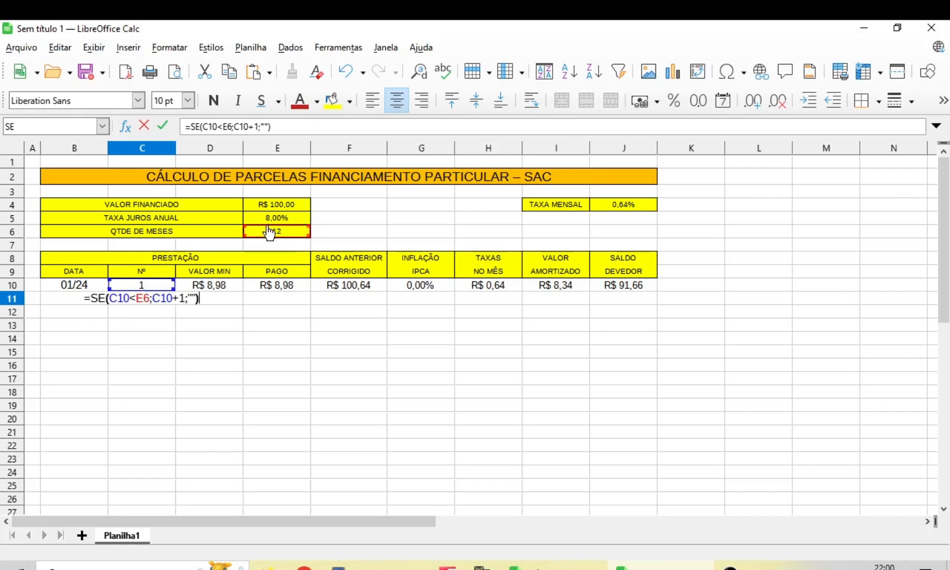
click(138, 300)
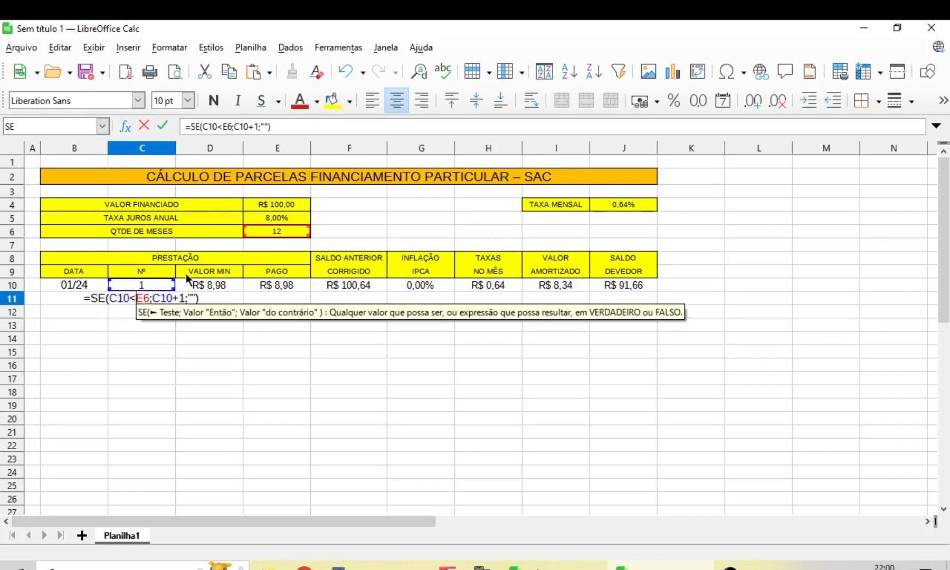
text($)
key(Right)
text($)
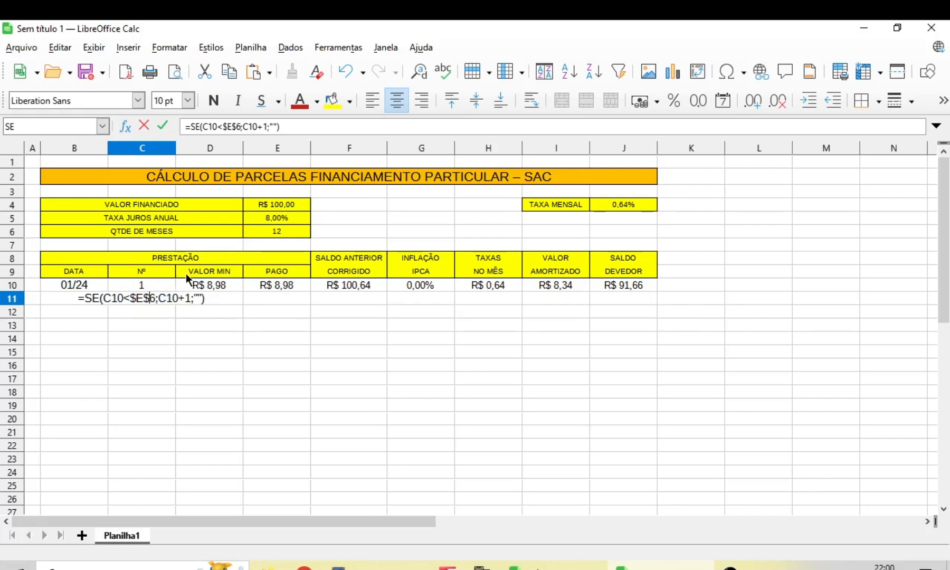
key(Return)
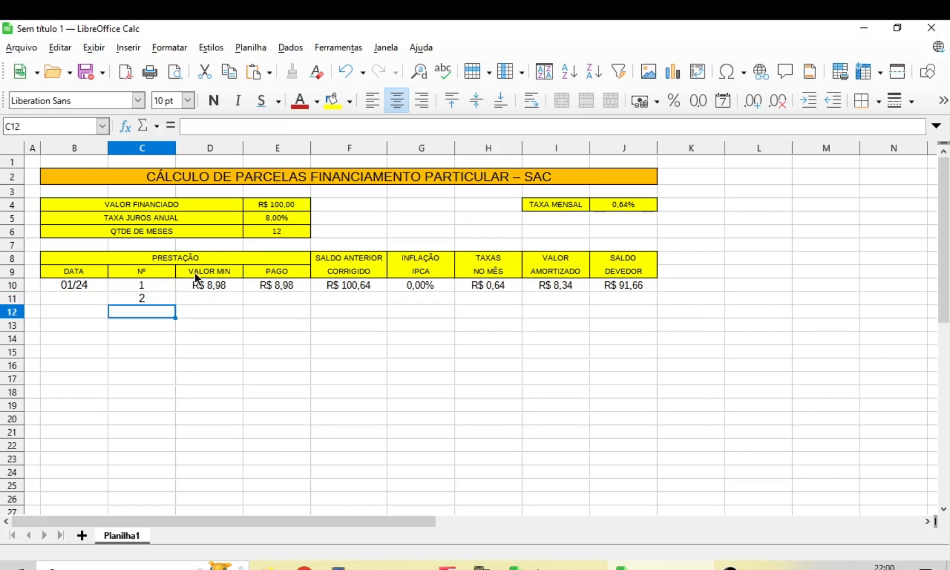
Fill the C11 formula down through C25 and check the installment numbering against the QTDE DE MESES value.
click(139, 296)
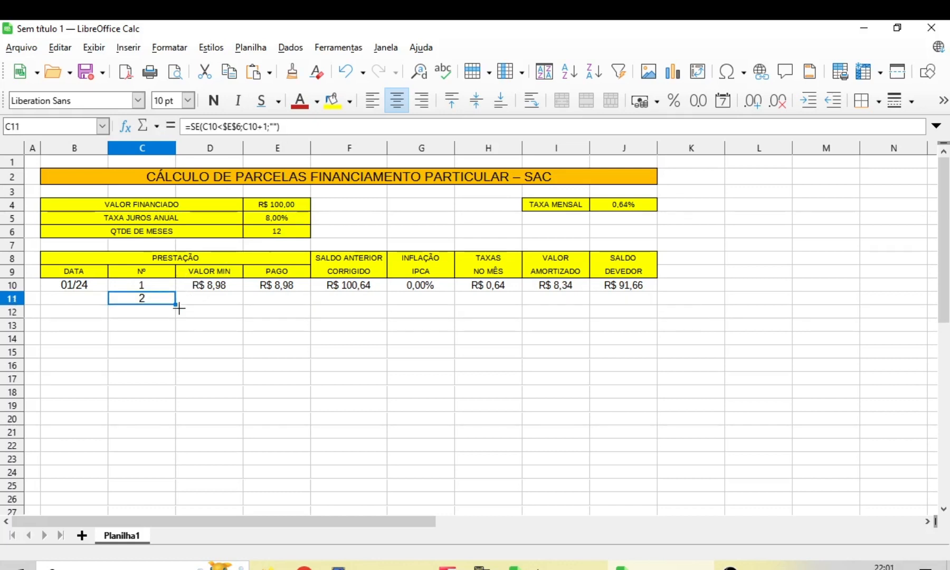
drag(175, 305, 174, 490)
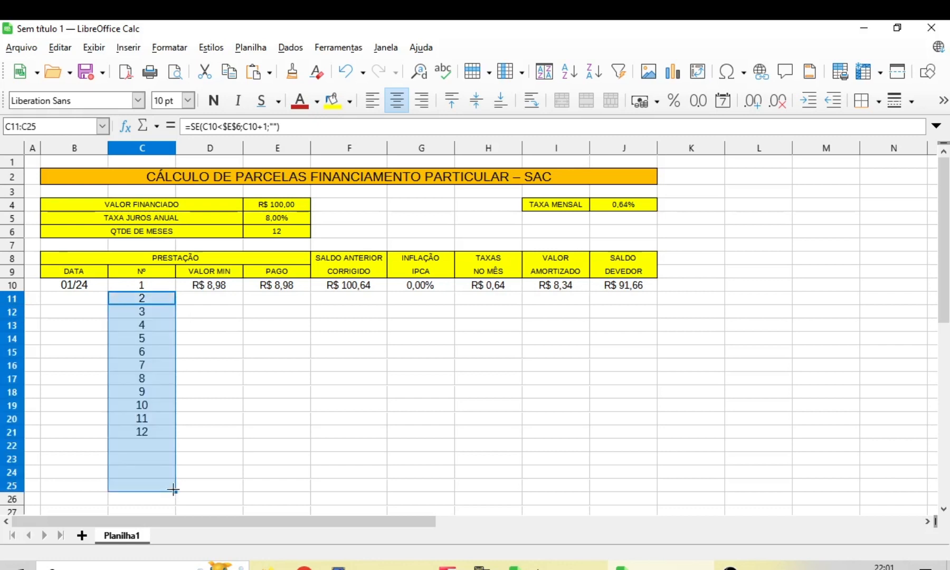
click(151, 446)
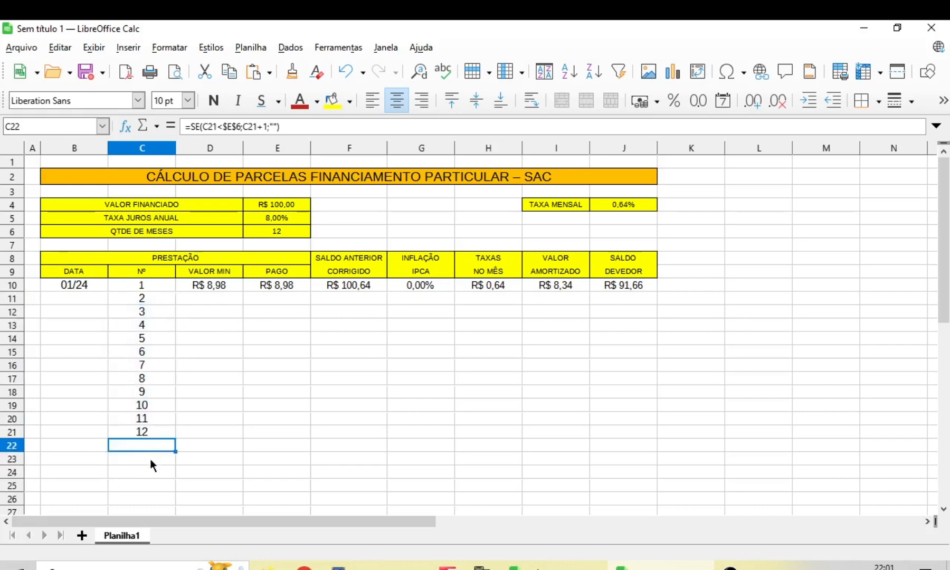
click(150, 459)
click(149, 469)
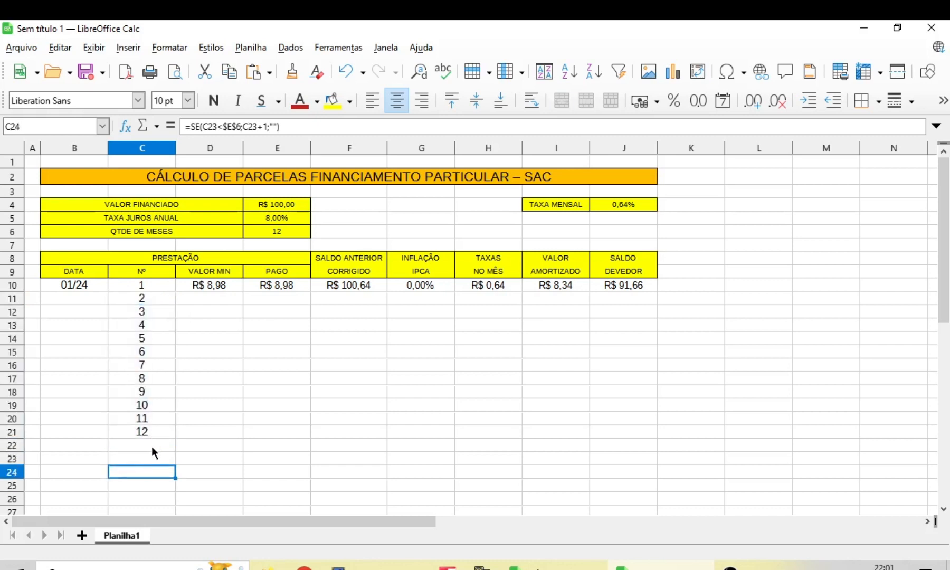
click(151, 446)
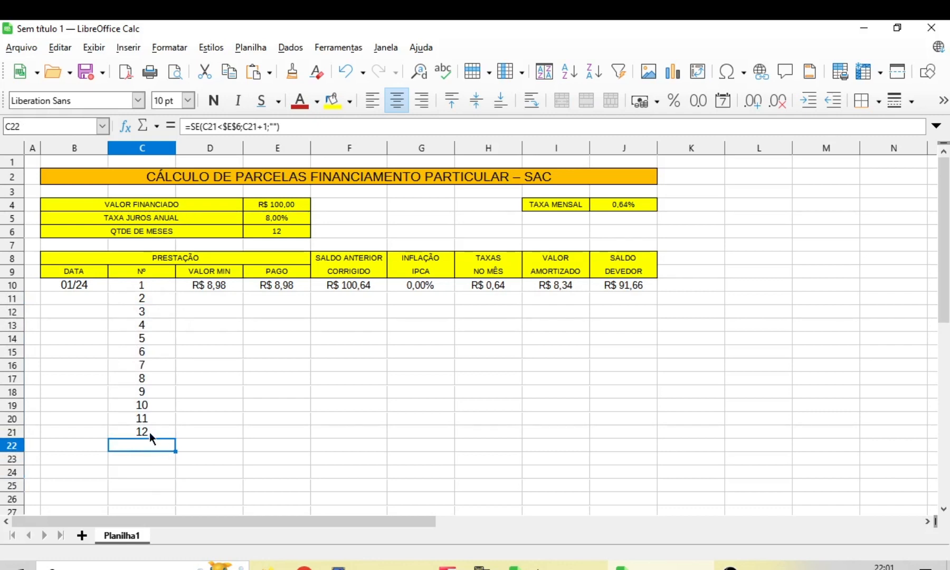
click(146, 431)
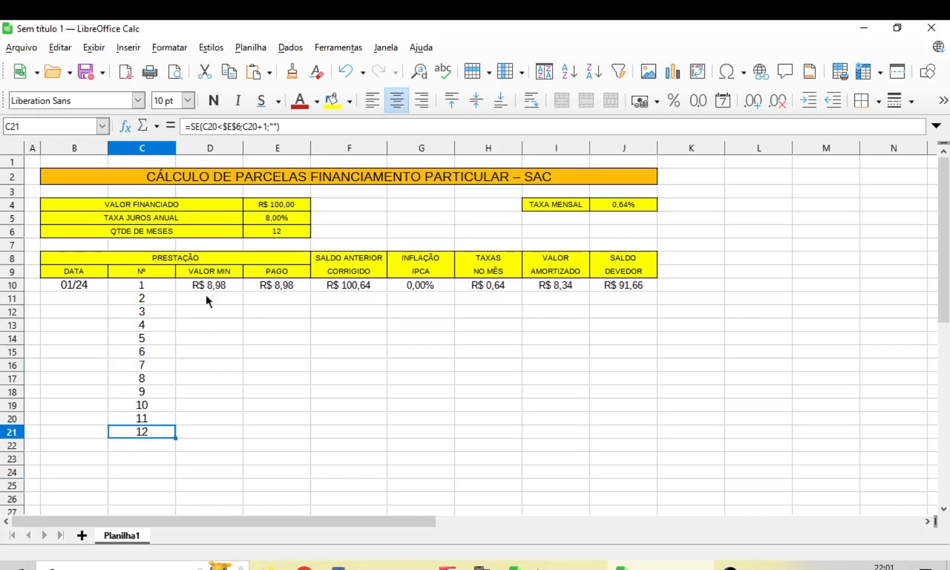
click(275, 235)
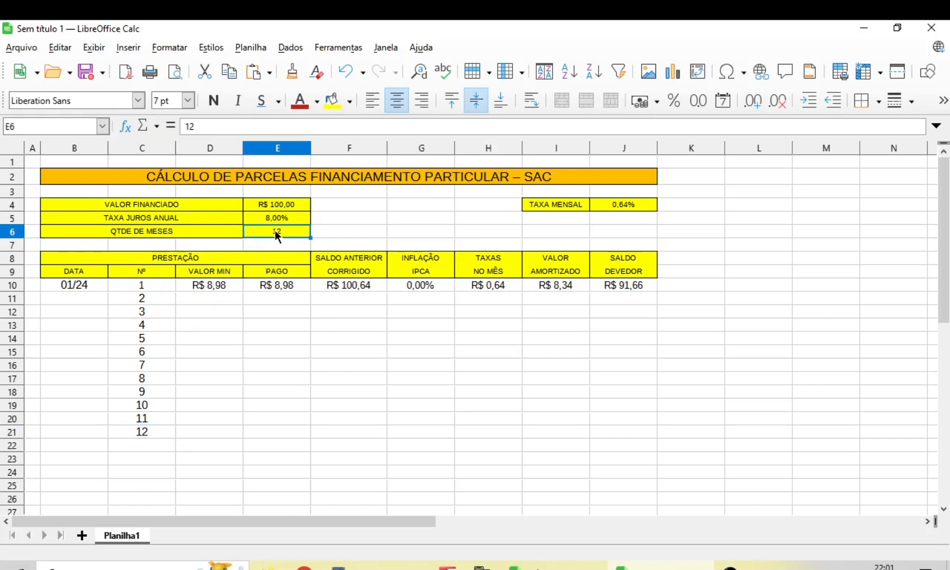
click(147, 444)
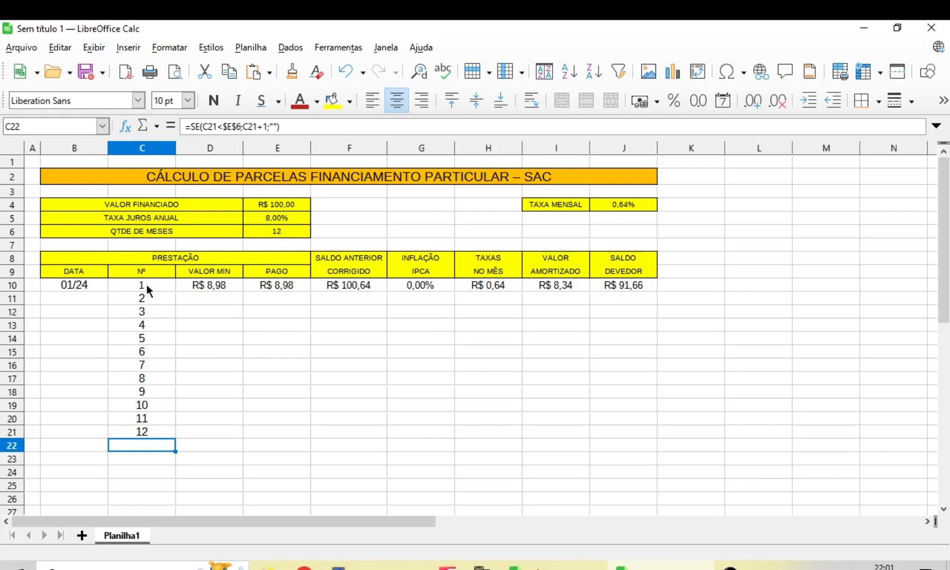
click(221, 283)
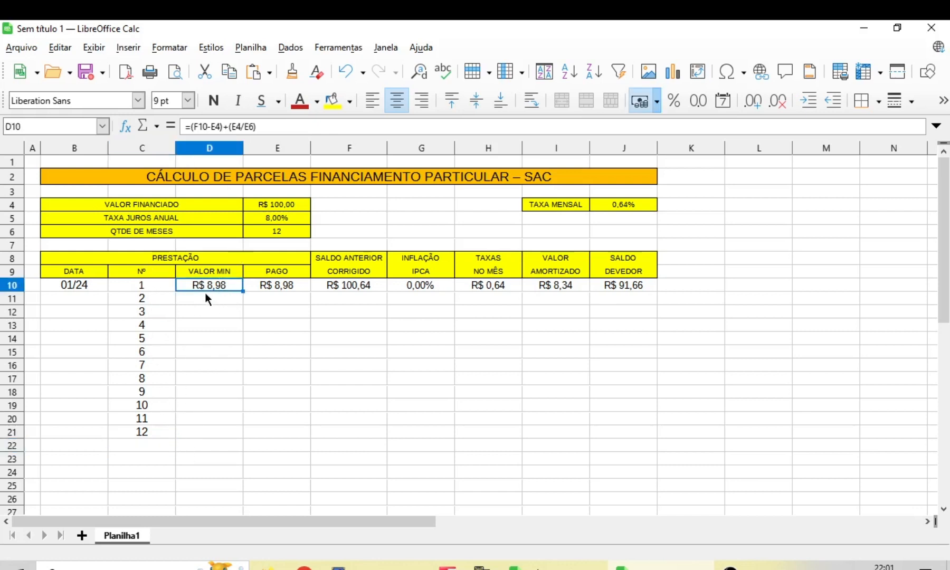
click(205, 294)
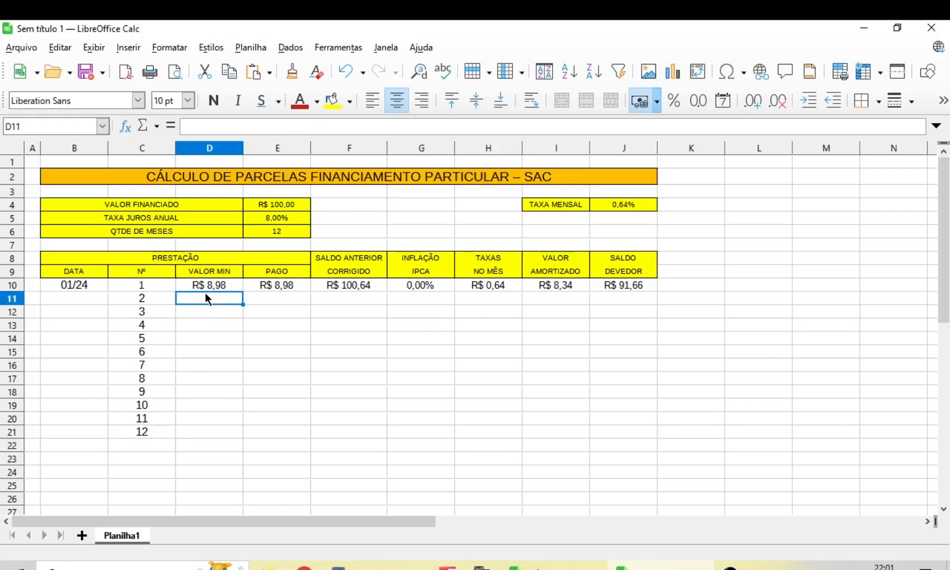
text(=)
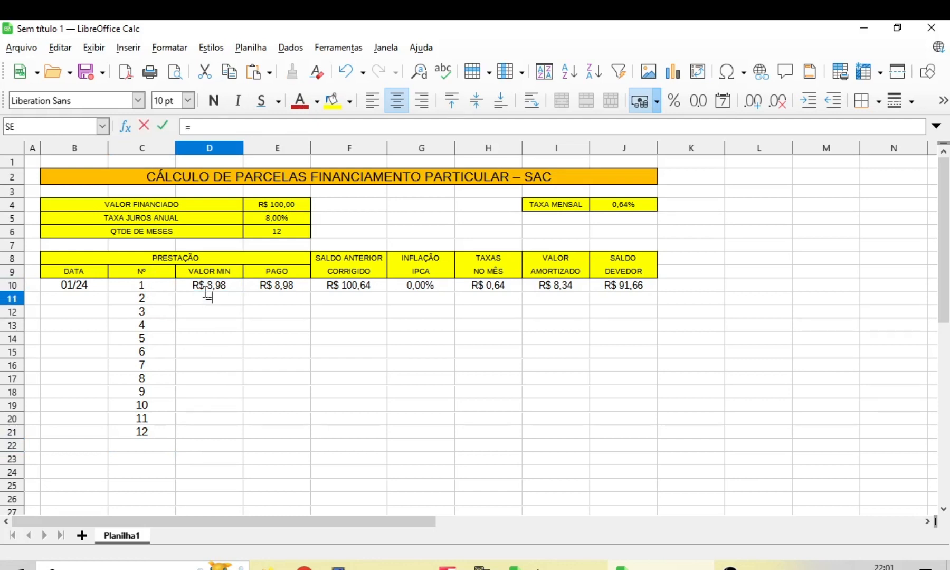
text(()
key(BackSpace)
key(BackSpace)
key(Escape)
Enter the formula =J10*(1+$J$4)*(1+G11) in F11, the second row of the SALDO ANTERIOR CORRIGIDO column.
click(340, 296)
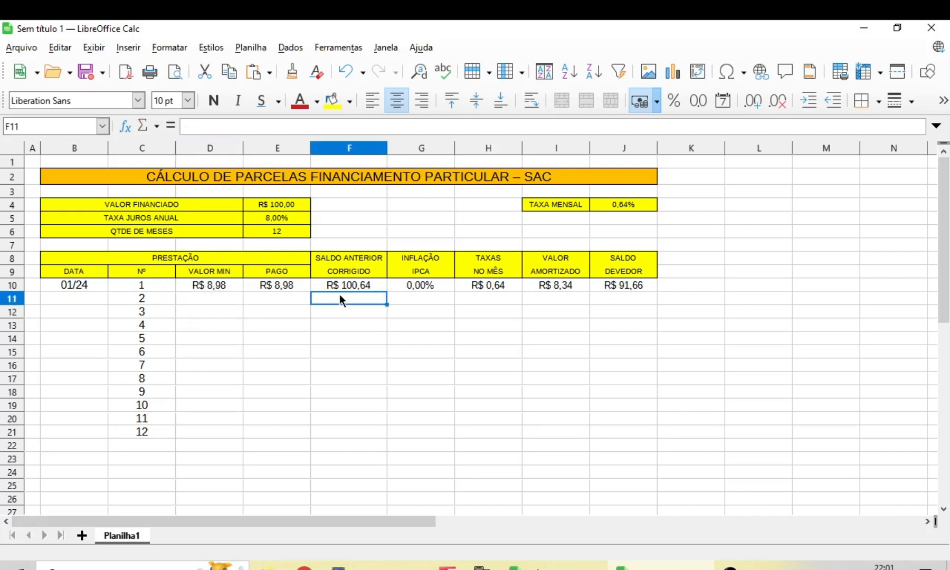
text(=)
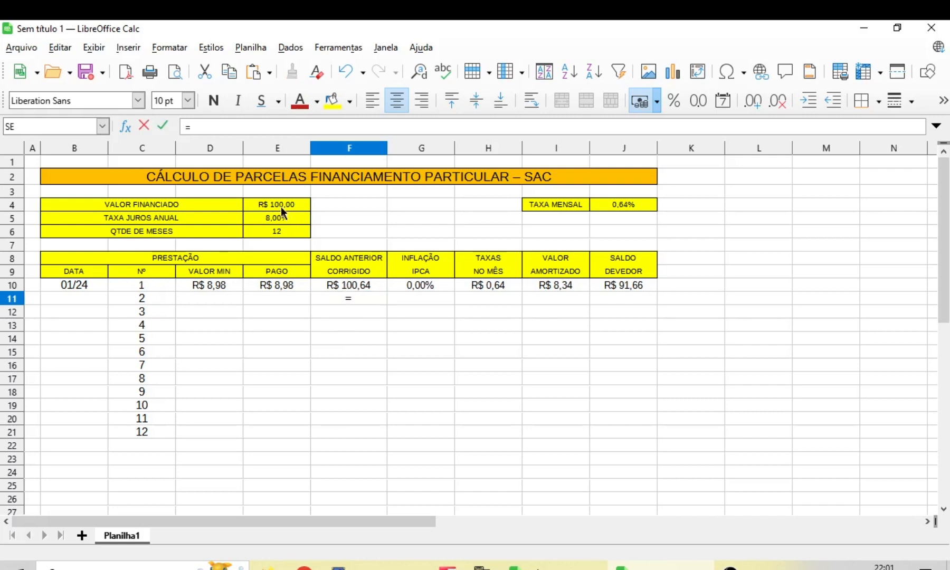
click(621, 284)
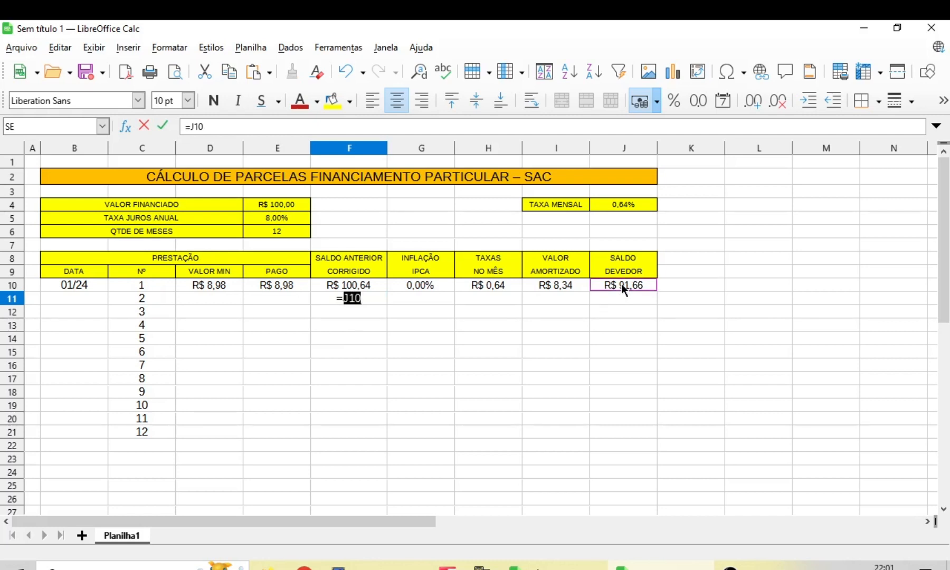
text(*(1+)
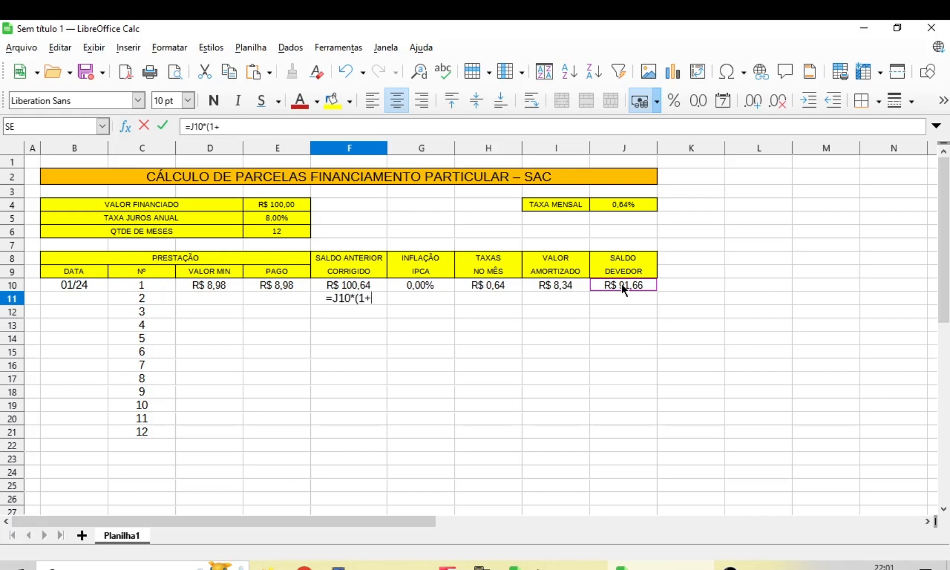
click(623, 207)
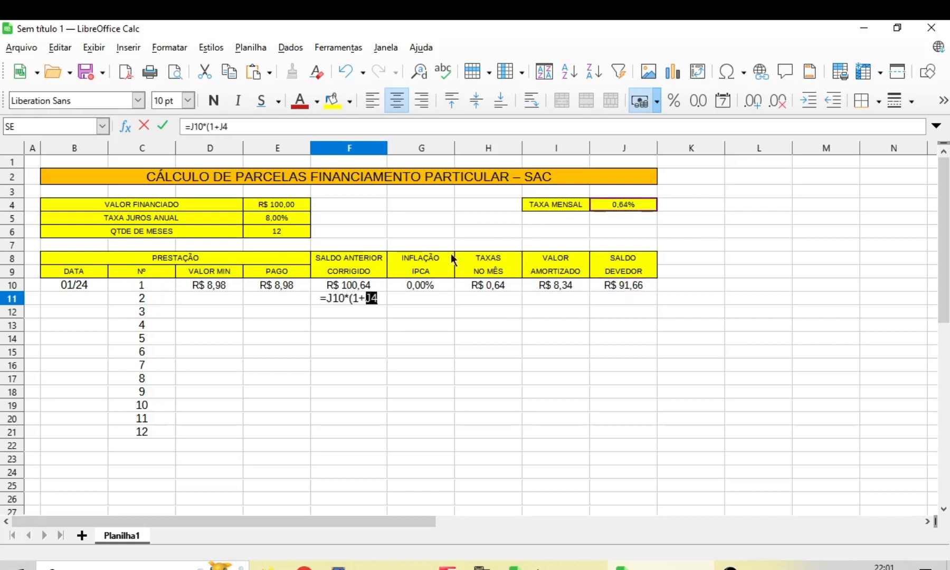
click(366, 298)
key(Right)
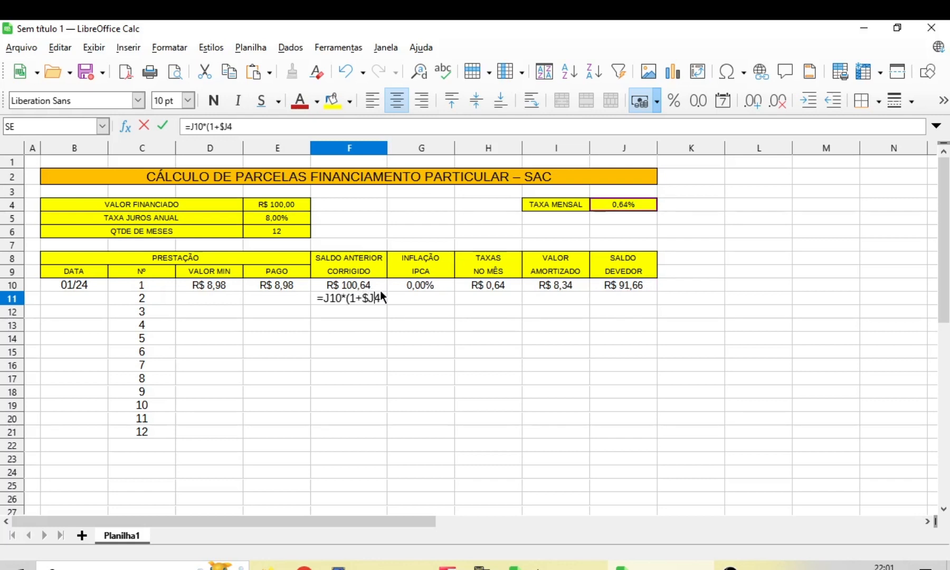
text($4)
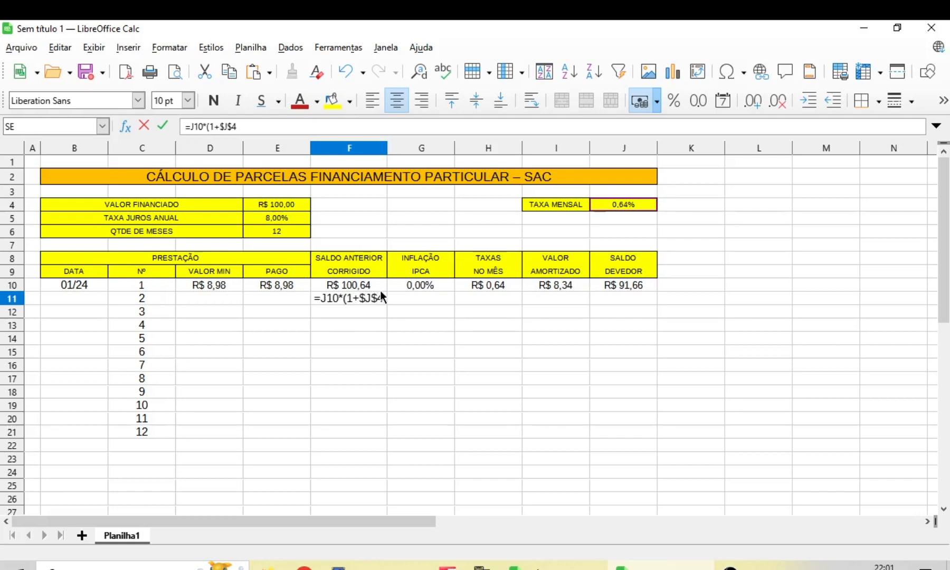
text())
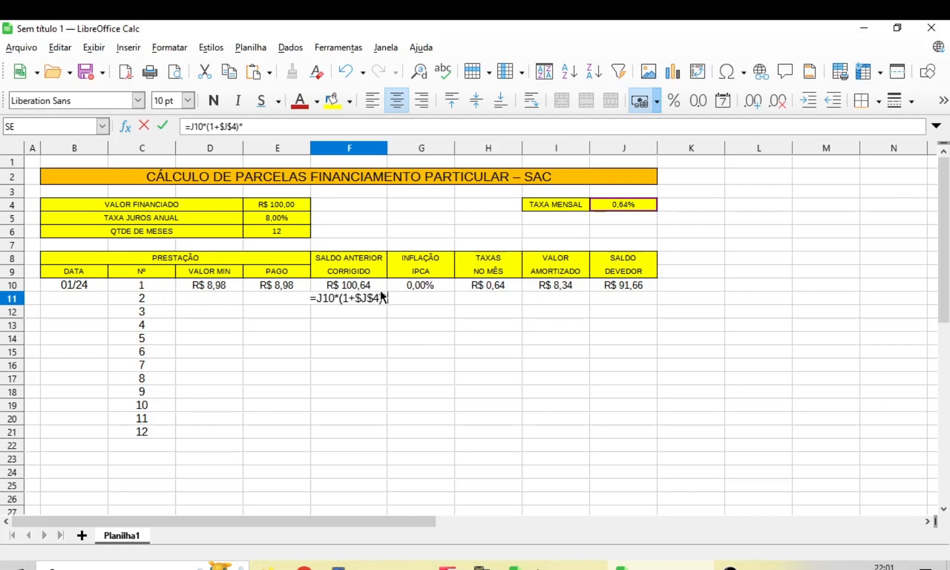
text(*(1+)
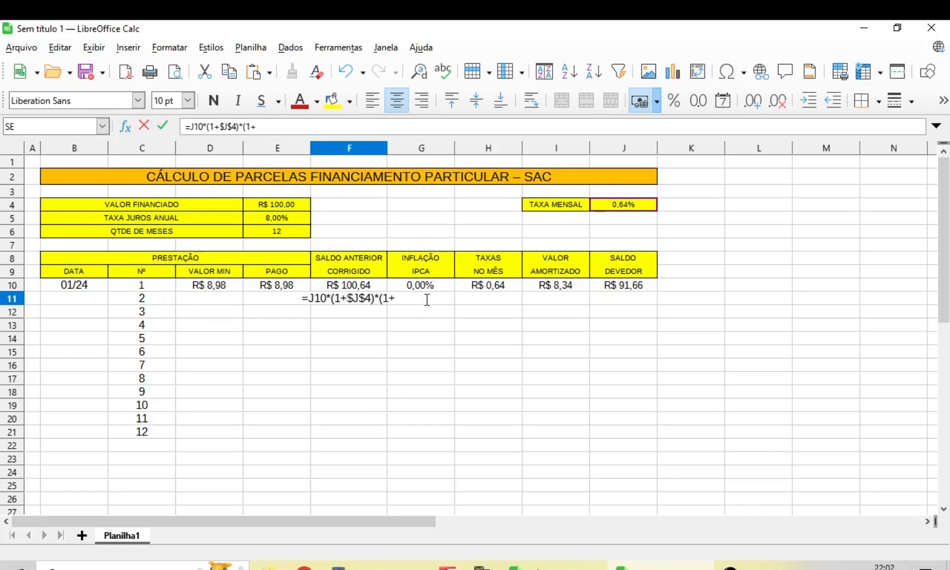
text(G11))
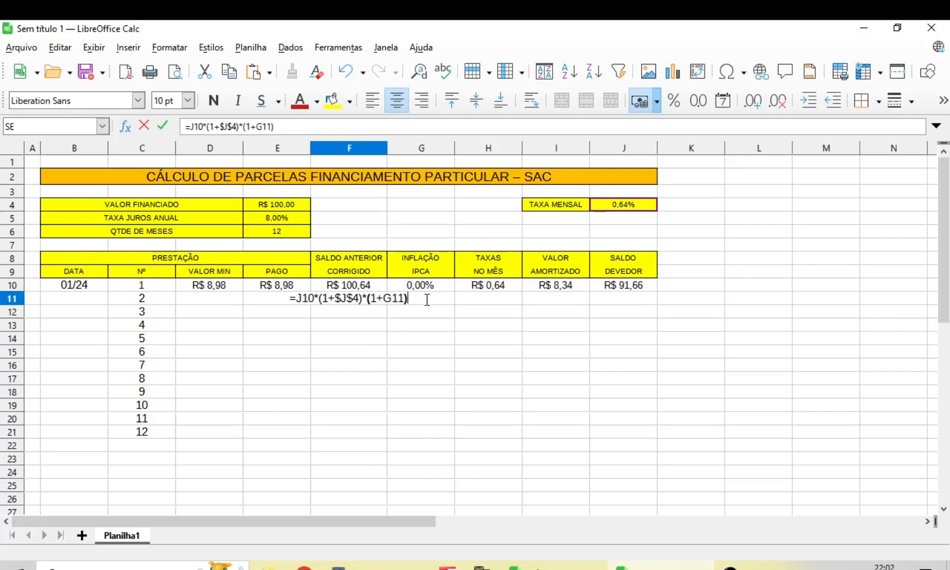
key(Return)
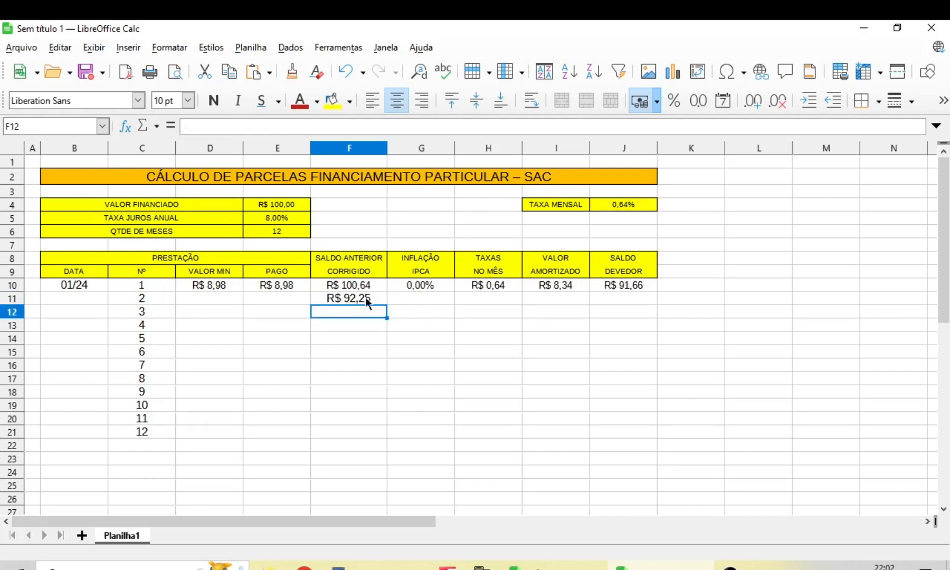
Enter the formula =F11-J10 in H11, the second row of the TAXAS NO MÊS column.
click(490, 292)
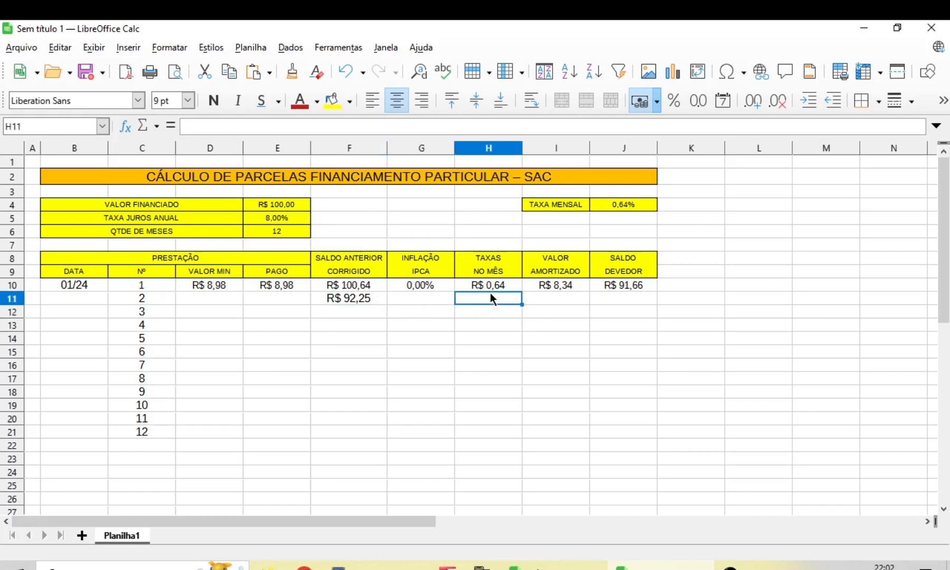
text(=)
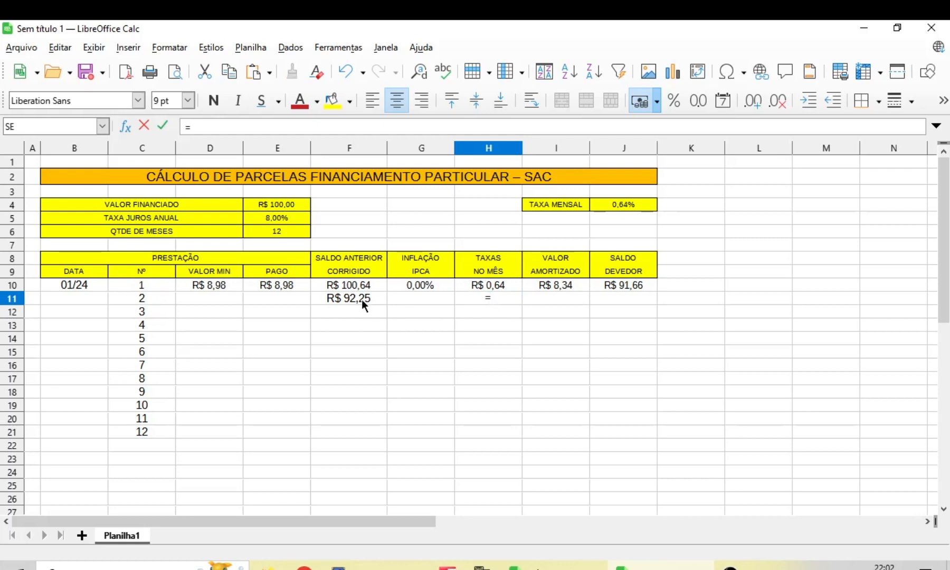
click(362, 299)
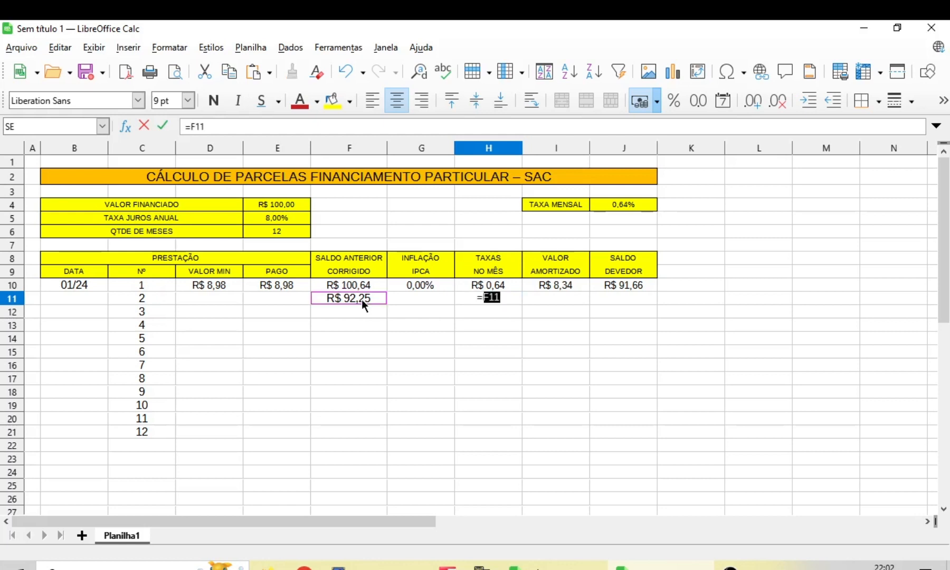
text(-)
click(625, 286)
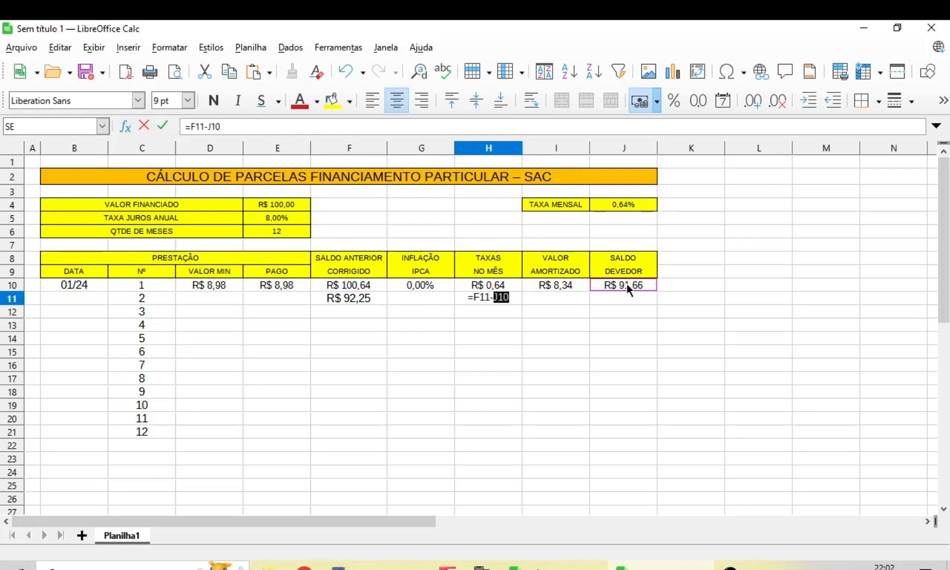
key(Return)
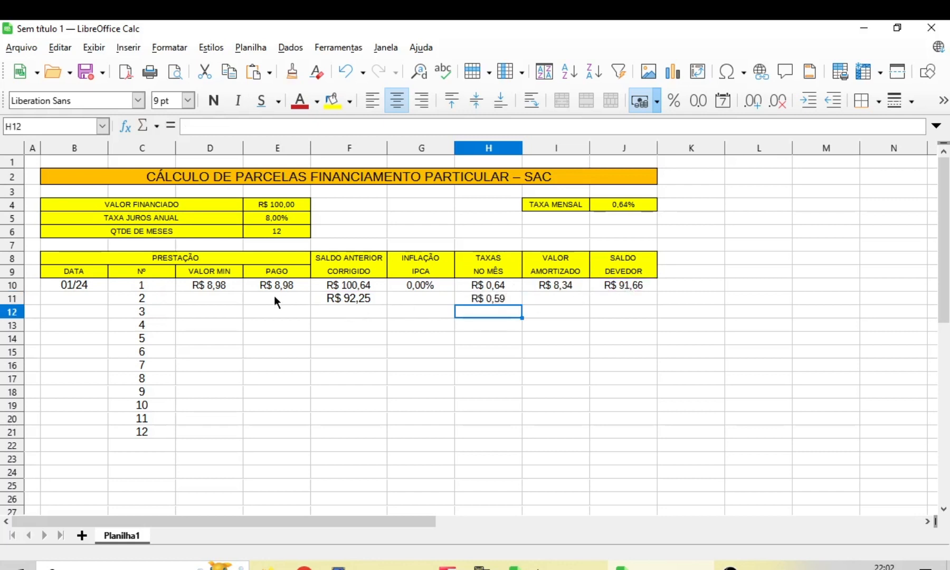
Start the VALOR MIN formula in D11, the second installment row, with the term =(F11-J10).
click(210, 298)
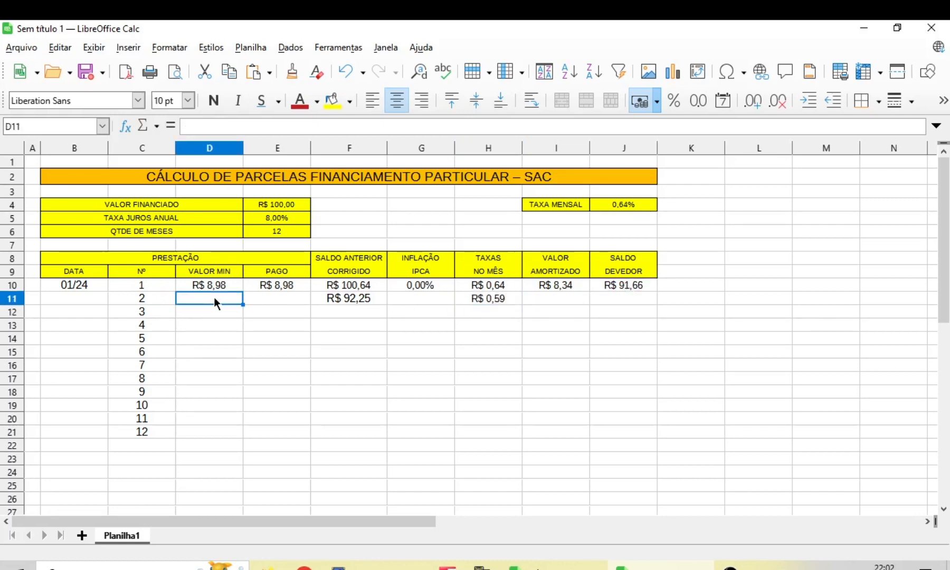
text(=)
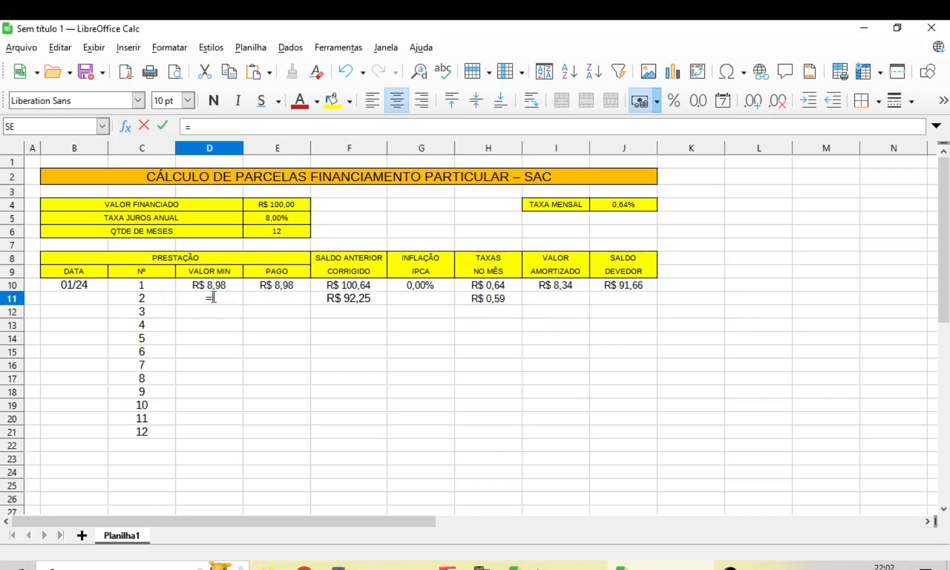
text(()
click(355, 298)
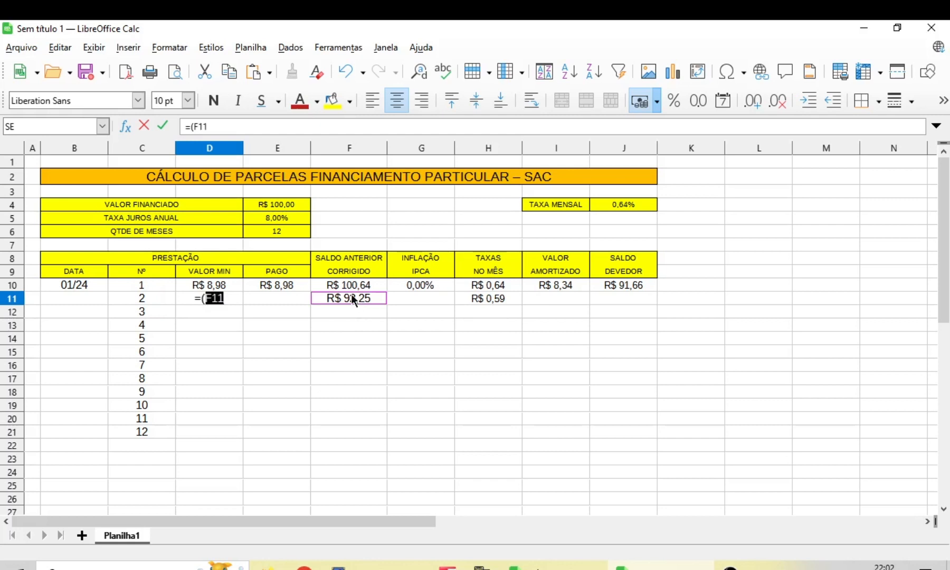
text(=)
click(635, 285)
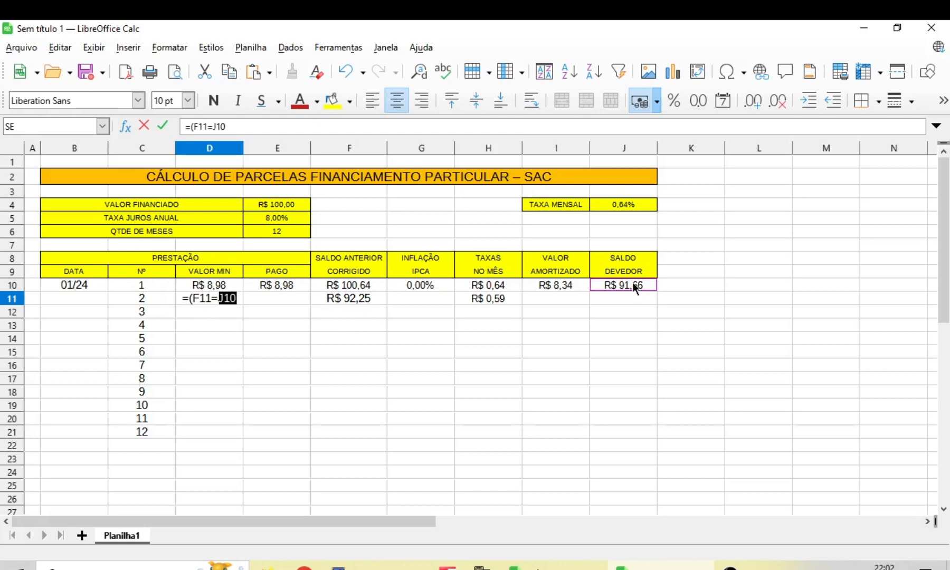
click(218, 299)
key(BackSpace)
text(-J10)
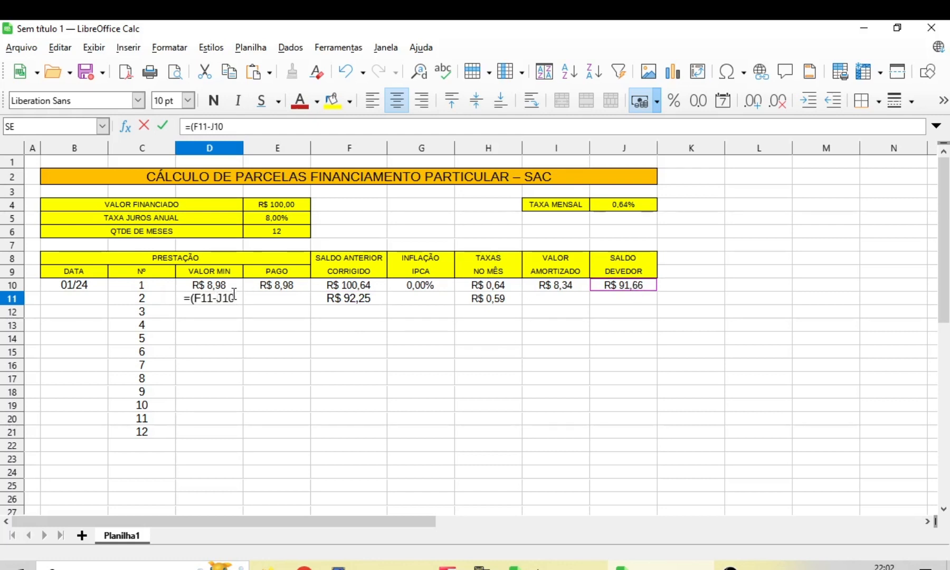
text())
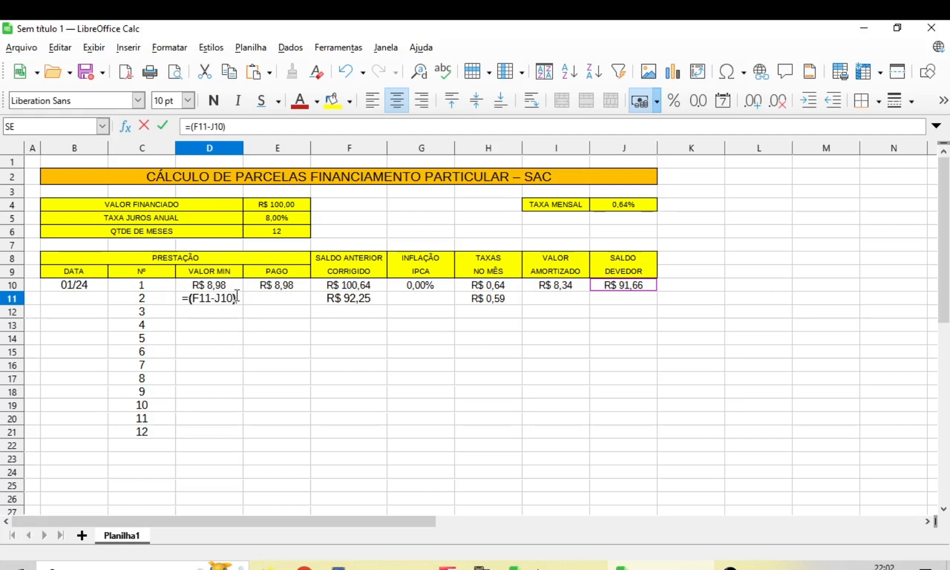
Extend the D11 formula with the amortization term +(J10/(E6-C10), dividing the outstanding balance by the remaining months.
text(+()
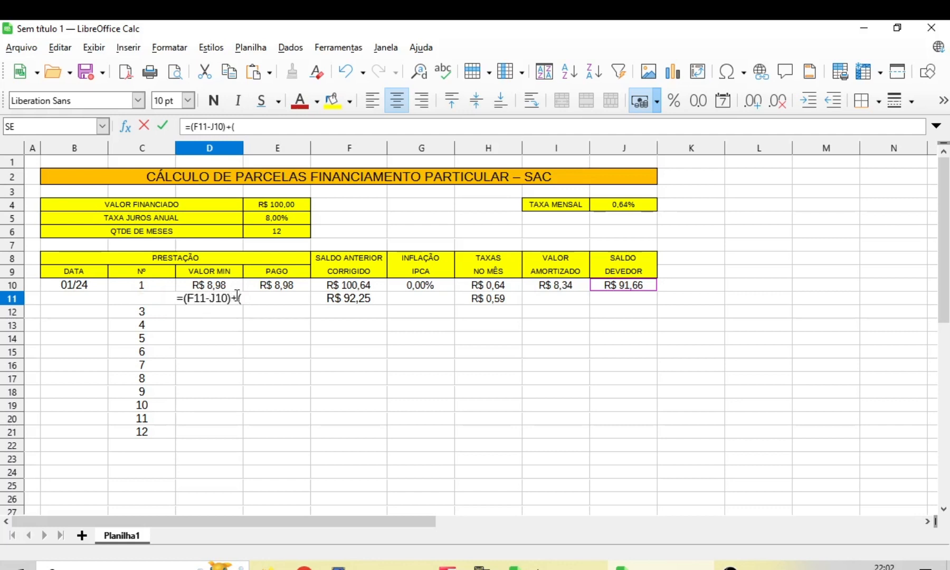
click(612, 281)
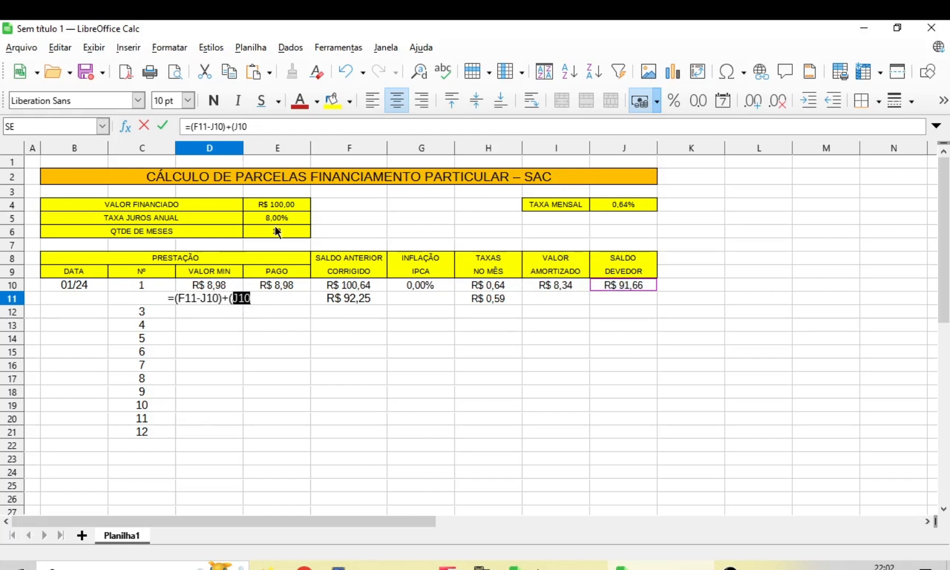
text(/)
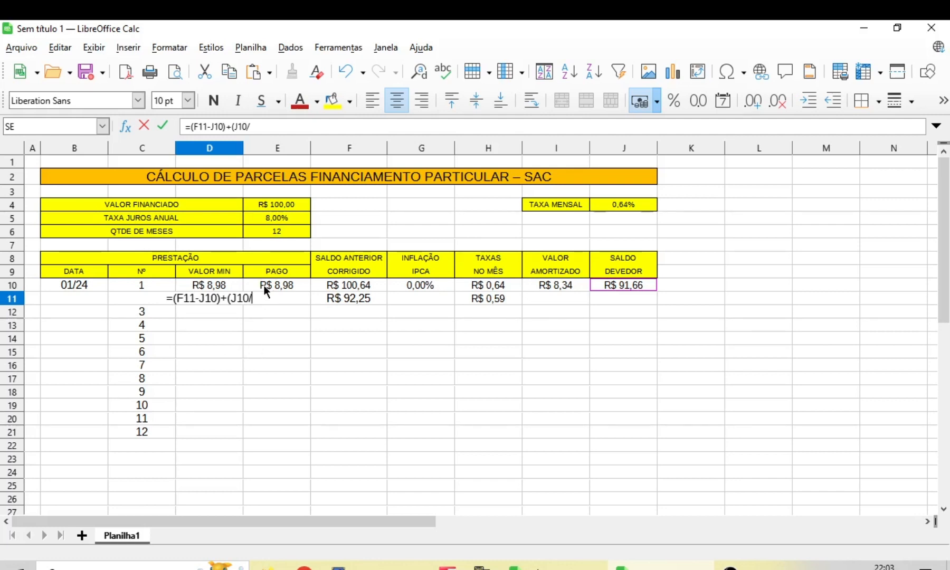
text(()
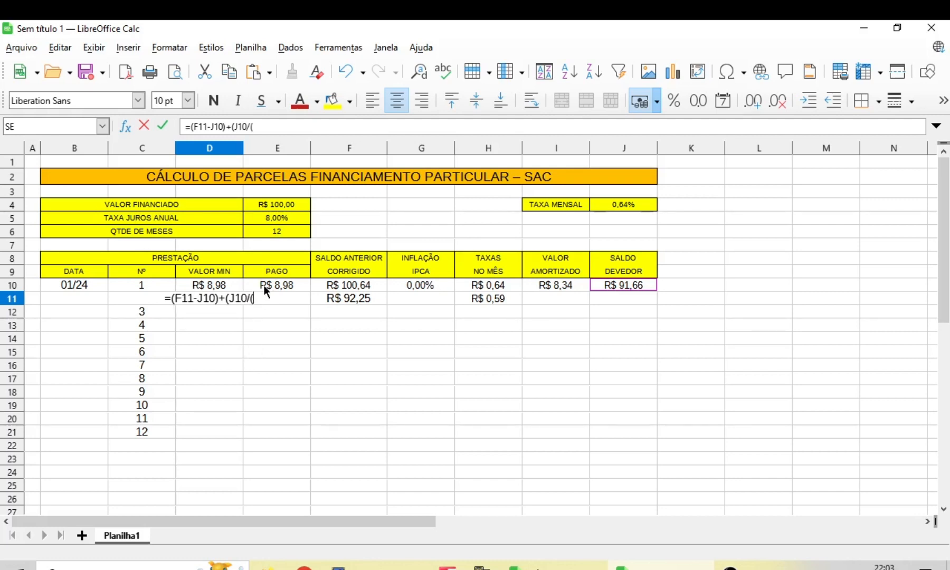
click(281, 233)
text(-)
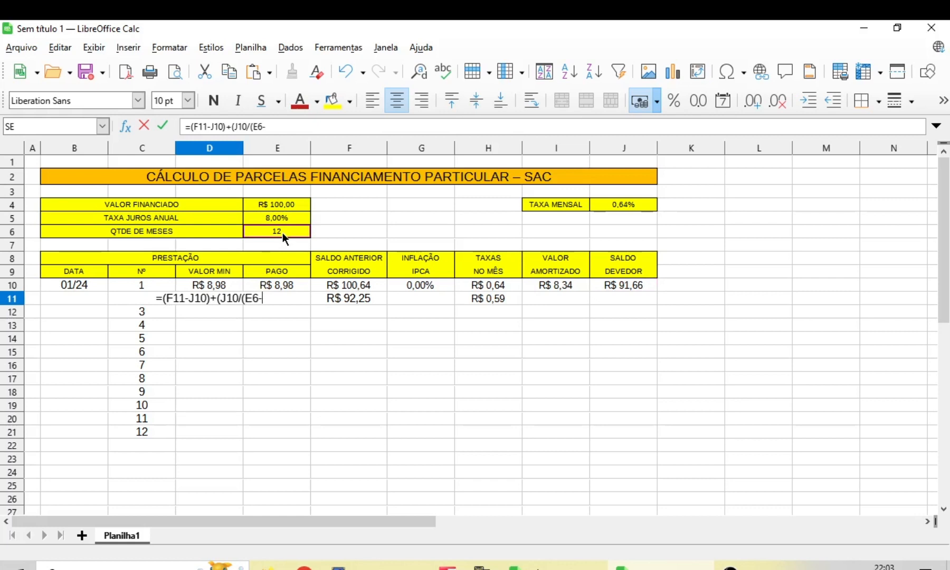
click(147, 283)
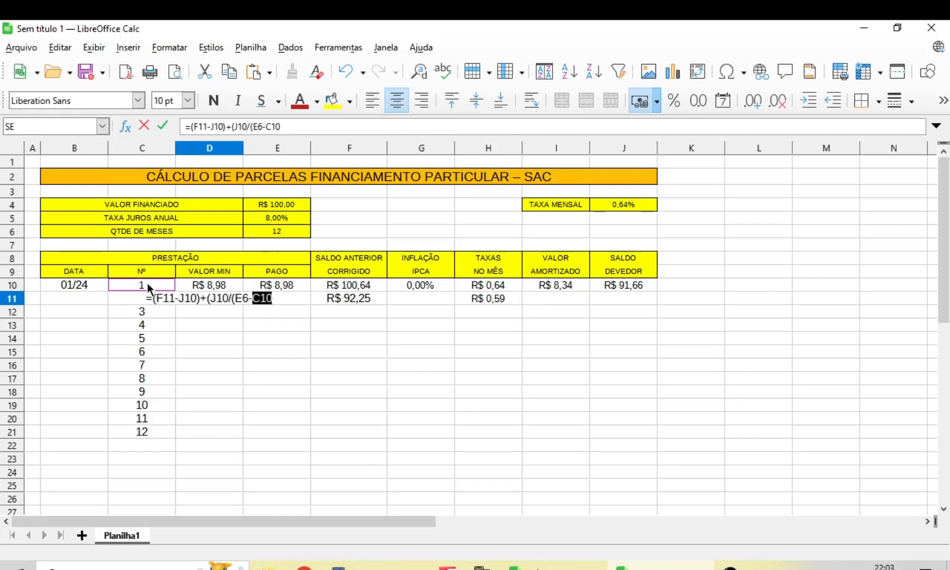
text())
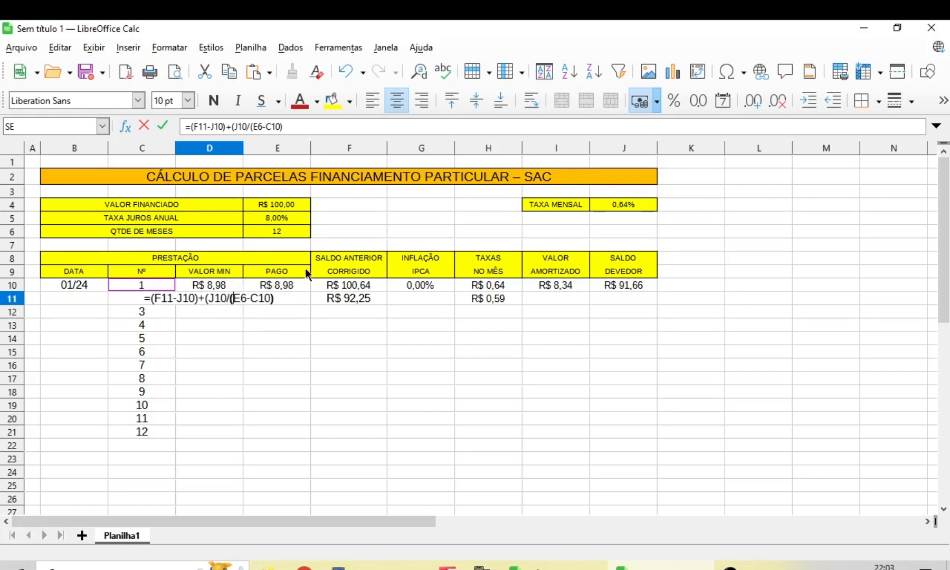
Make the E6 reference absolute and complete the D11 formula as =(F11-J10)+(J10/($E$6-C10)).
text($)
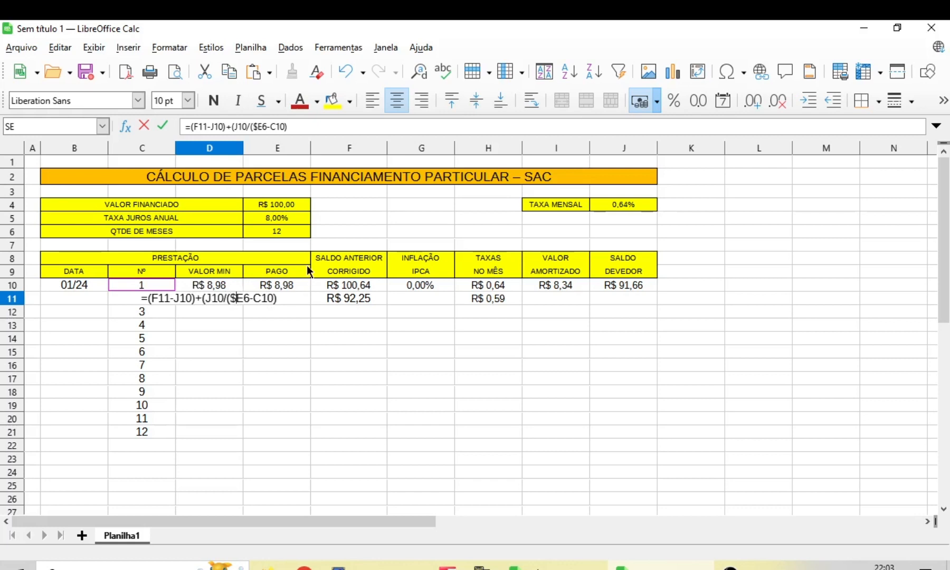
key(Right)
text($)
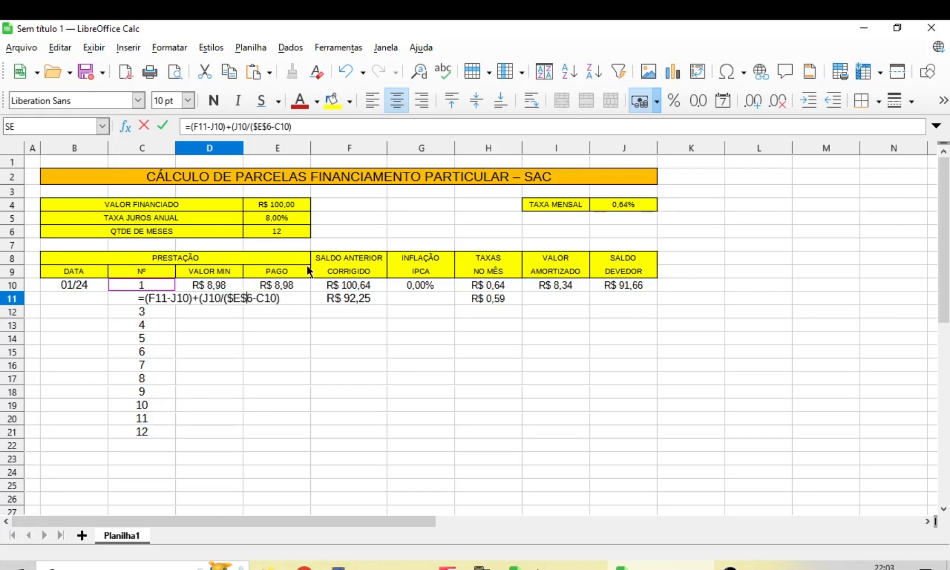
key(End)
text())
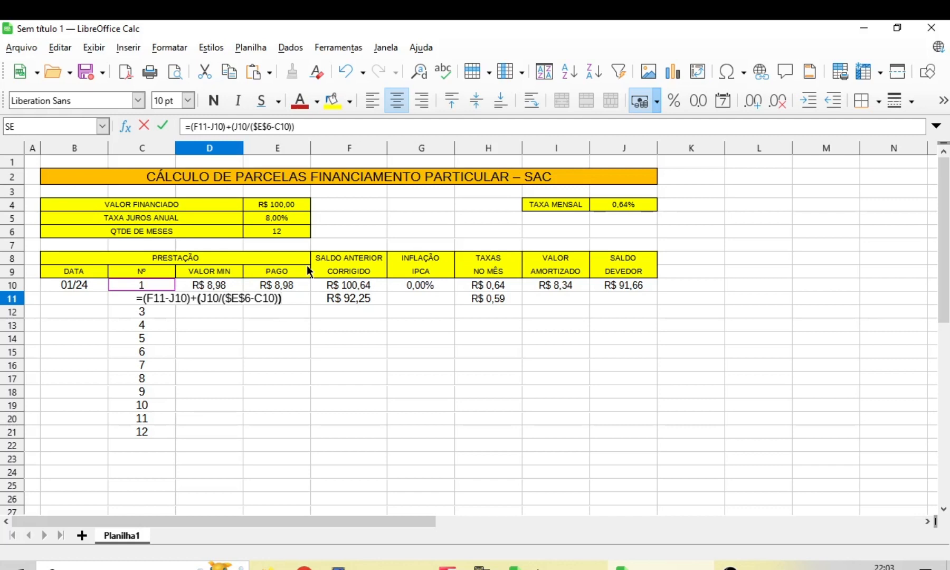
key(Return)
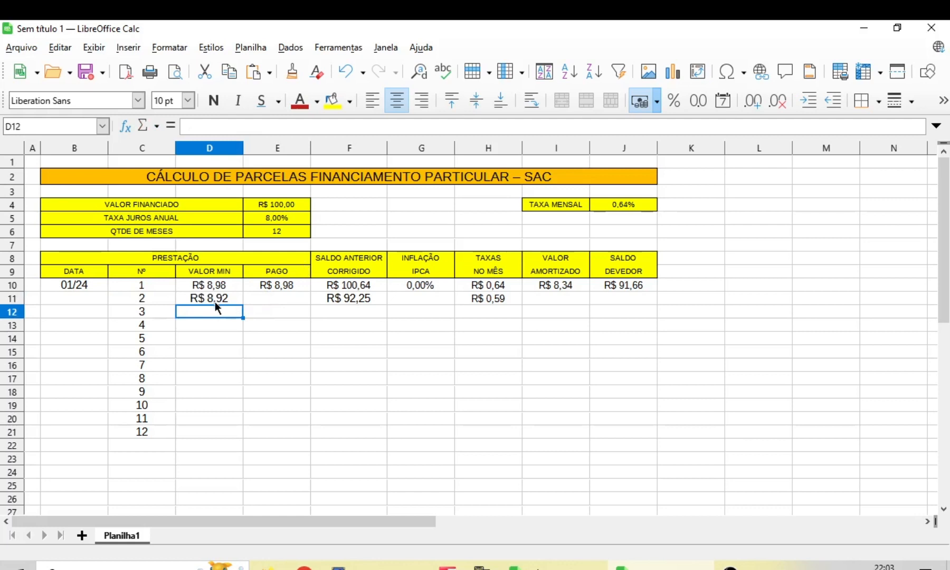
Enter 8,92 as the PAGO value in E11 and 0% as the INFLAÇÃO IPCA value in G11.
click(283, 295)
text(8)
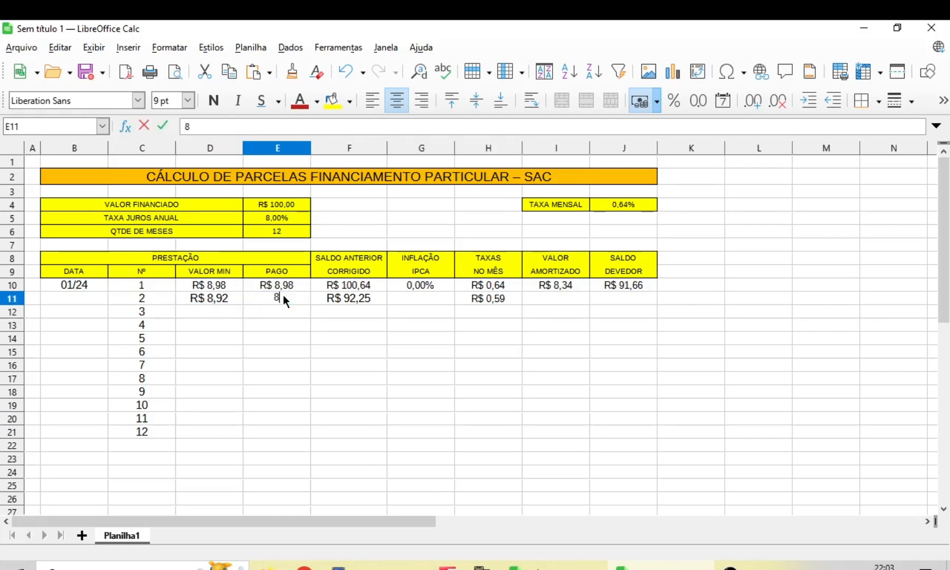
text(,92)
key(Tab)
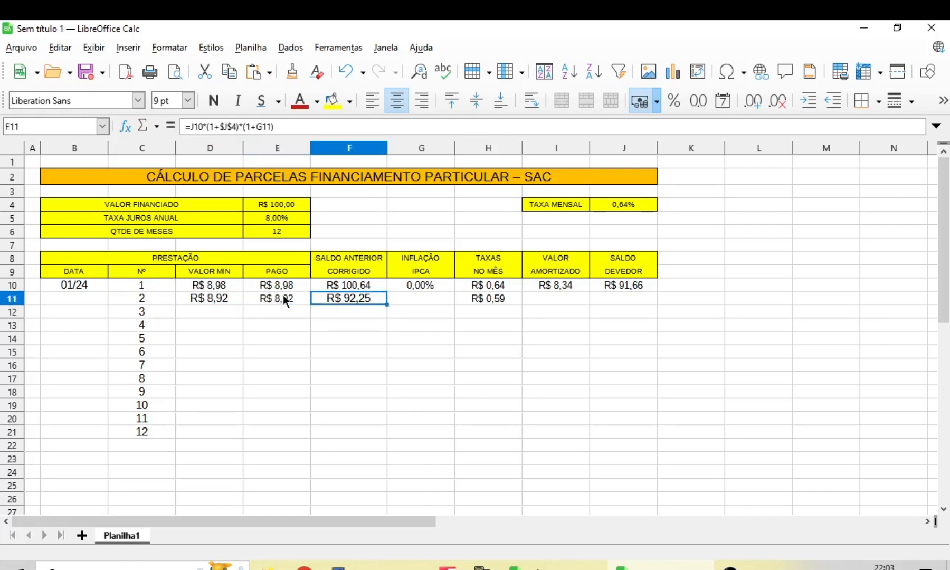
key(Tab)
text(0)
key(Tab)
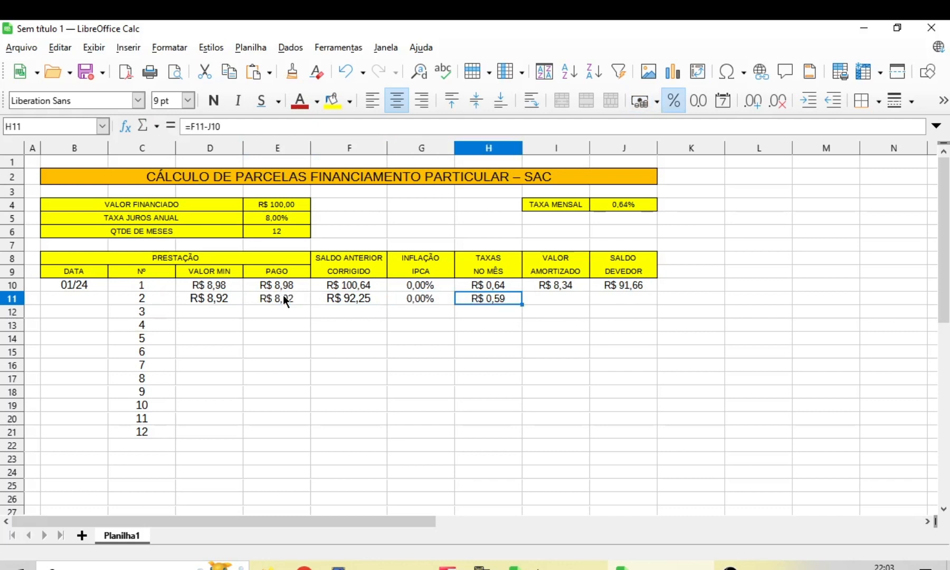
key(Tab)
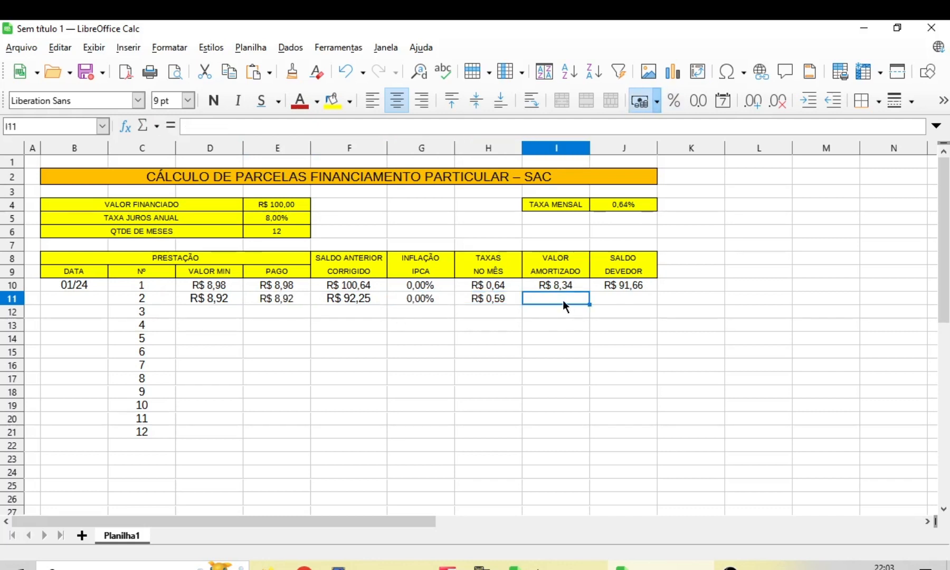
Enter the formula =F11-E11 in J11, the second row of the SALDO DEVEDOR column.
click(621, 297)
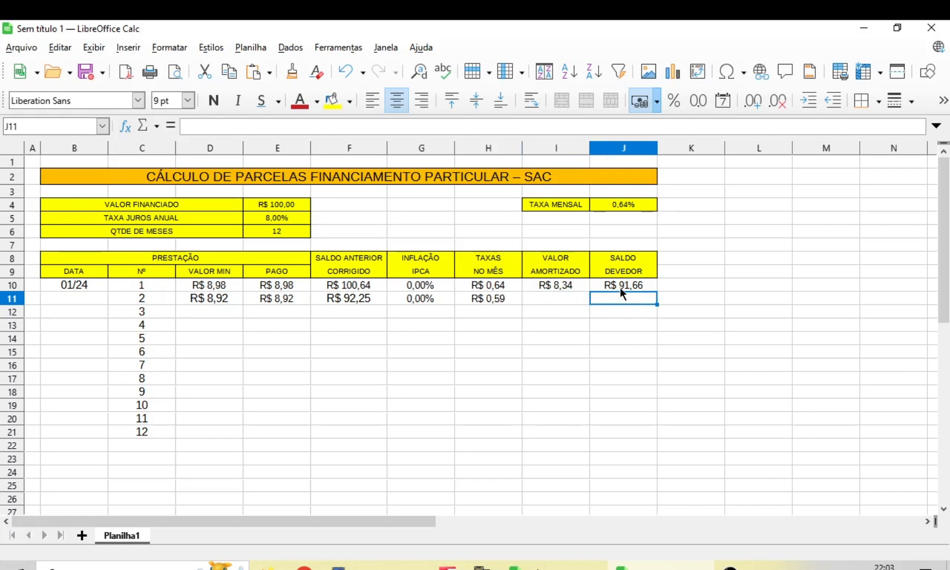
text(=)
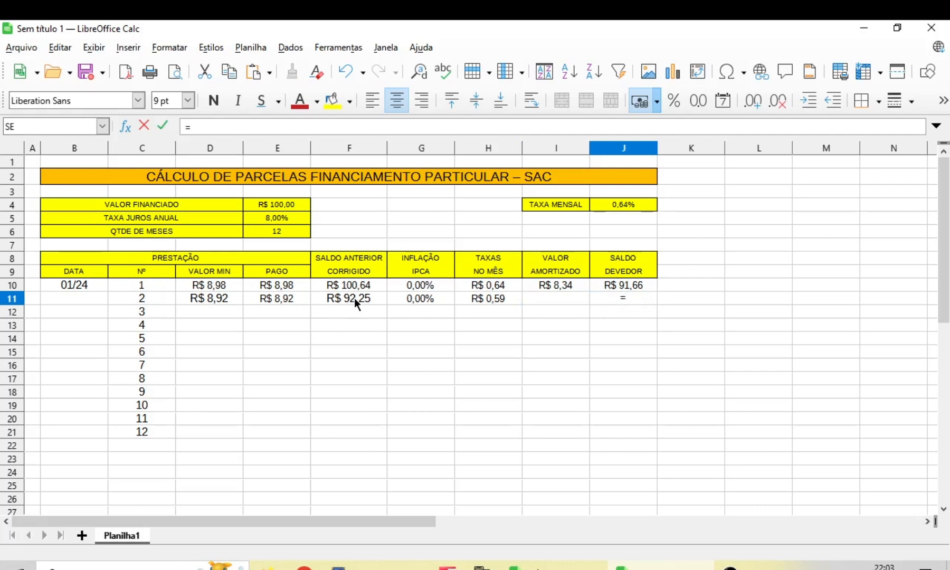
click(355, 298)
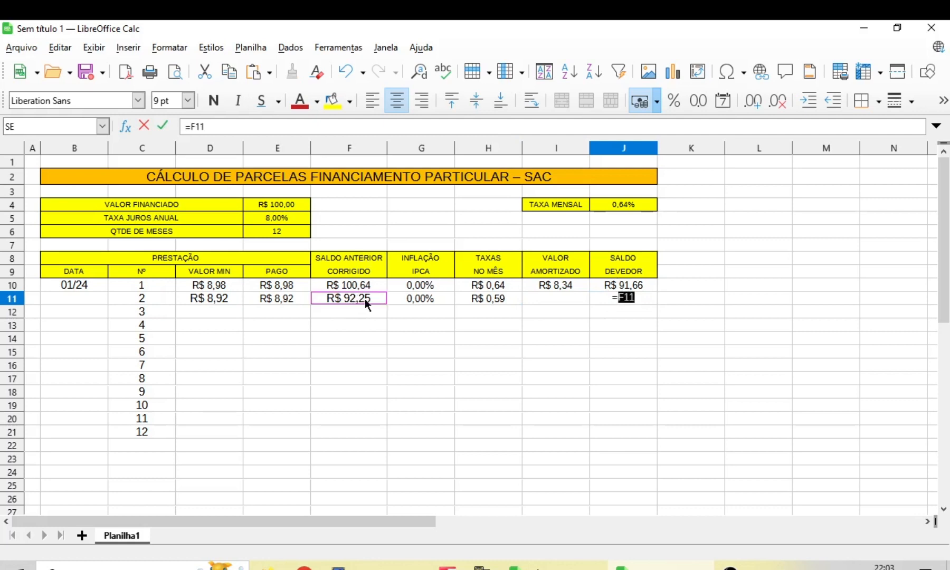
text(-)
click(292, 297)
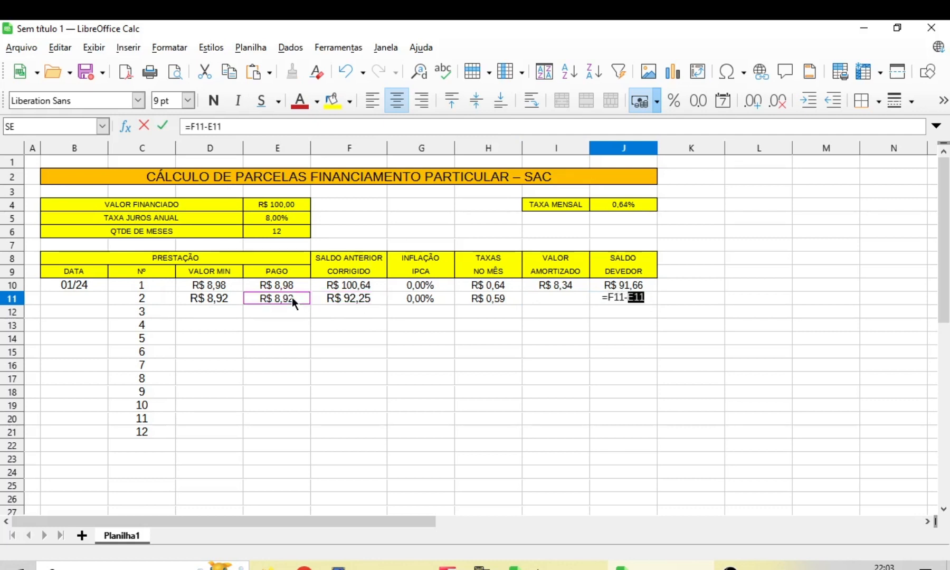
key(Return)
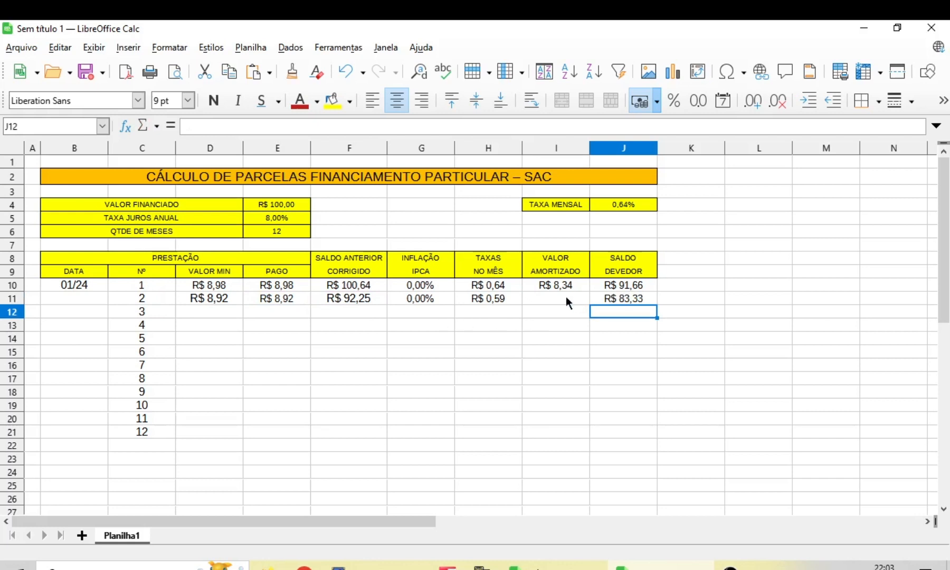
Enter the formula =E11-H11 in I11, the second row of the VALOR AMORTIZADO column.
click(566, 296)
text(=)
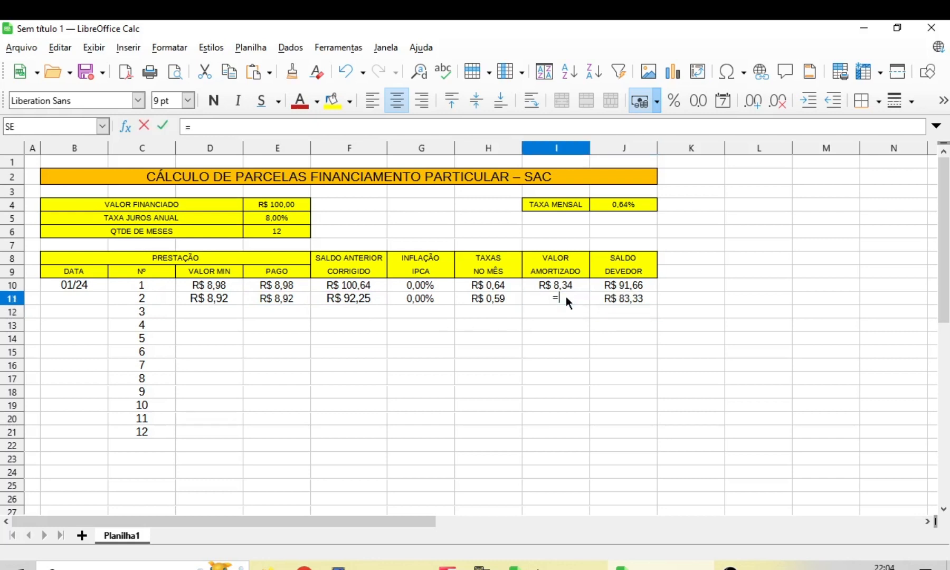
click(284, 296)
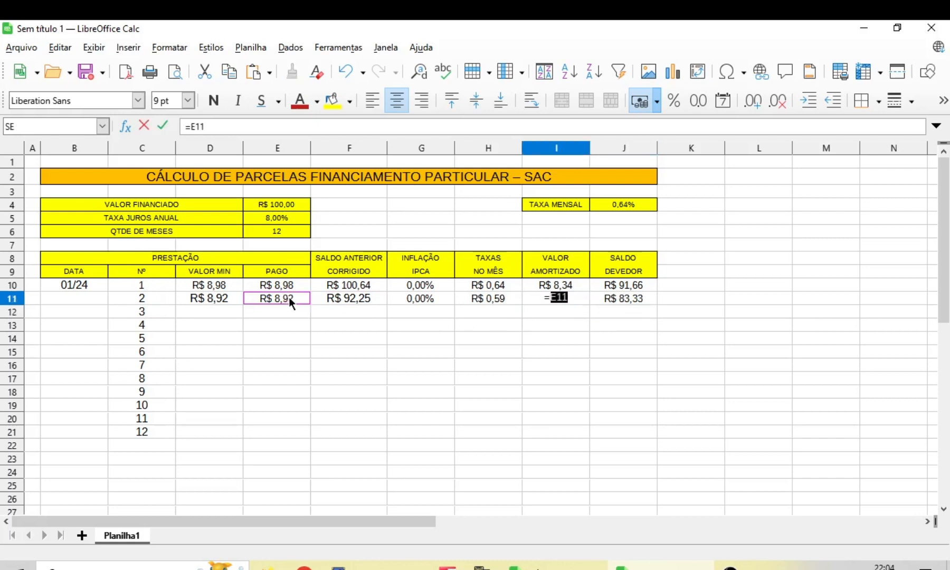
text(-)
click(495, 298)
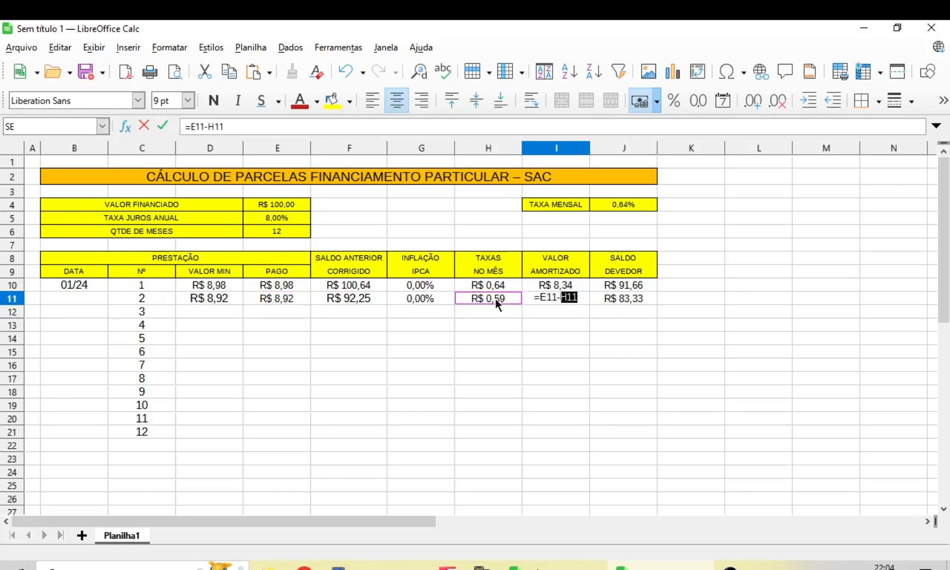
key(Return)
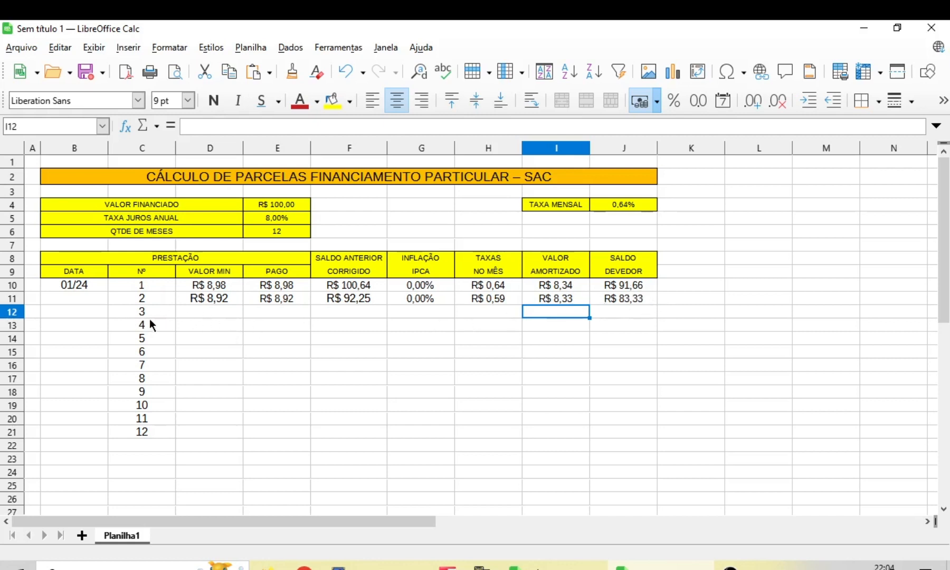
Enter the formula =FIMMÊS(B10;0)+1 in B11, the second row of the DATA column.
click(69, 295)
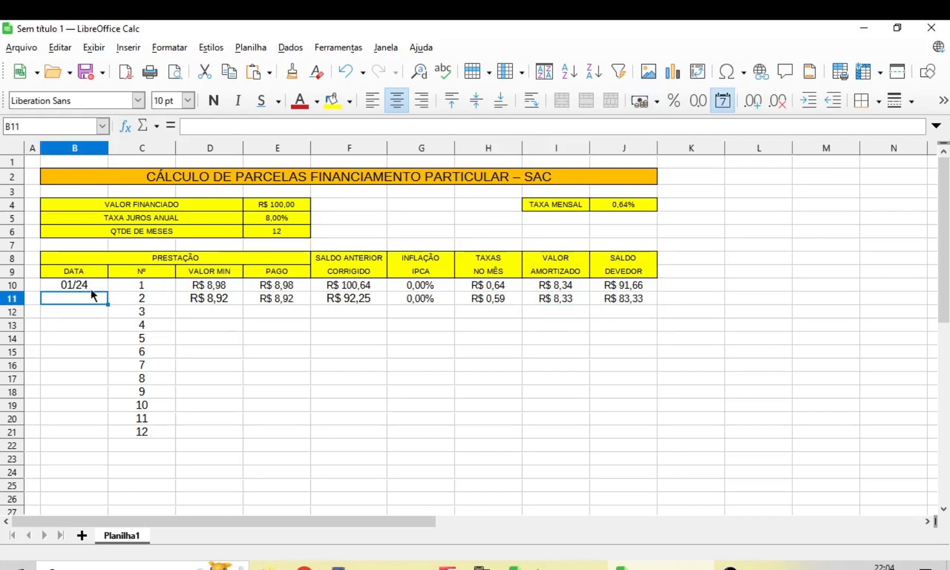
click(86, 287)
click(85, 298)
text(=)
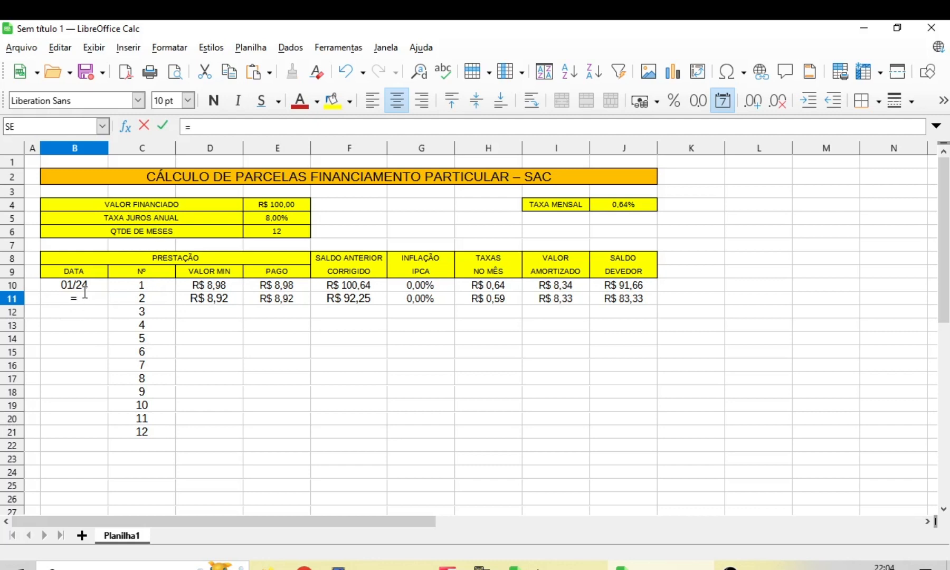
text(FIMM)
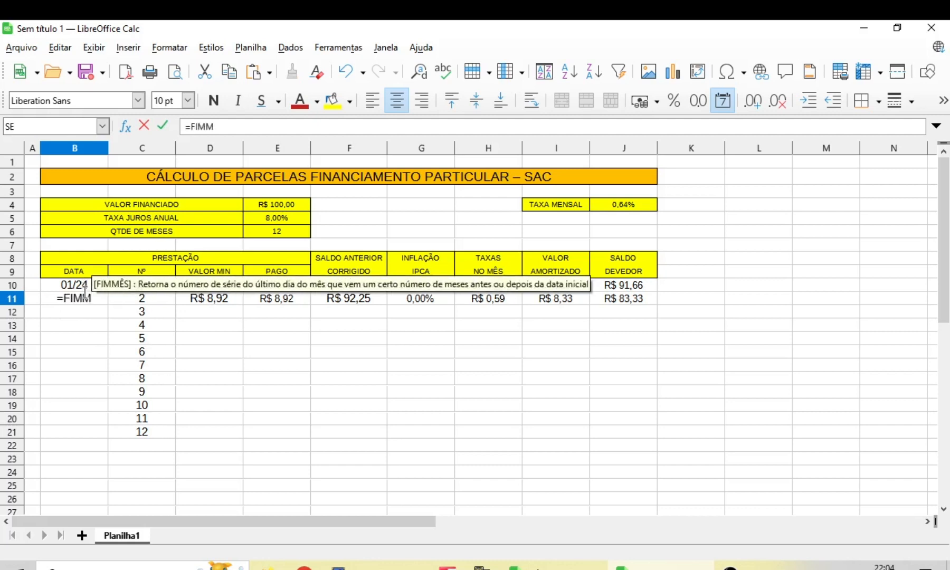
text(ÊS)
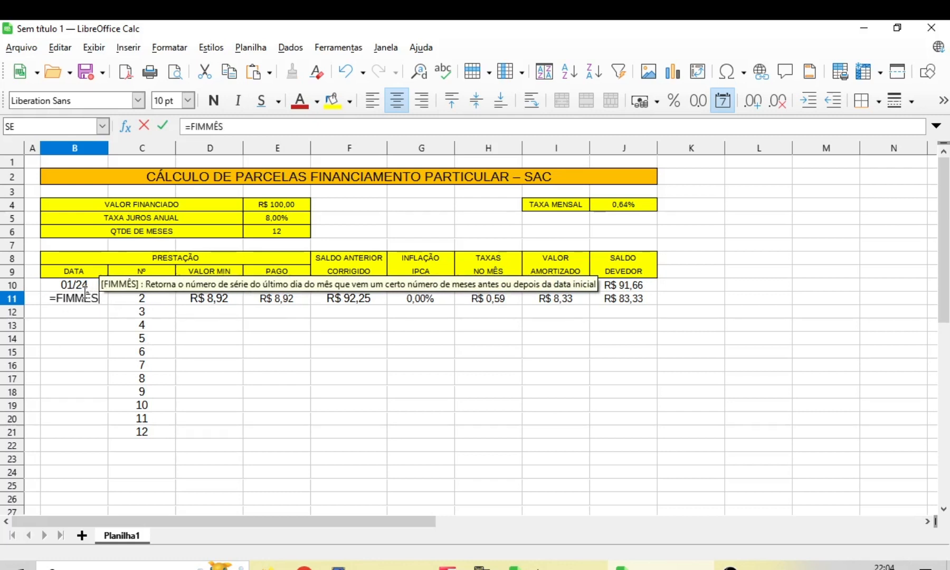
text(()
click(78, 286)
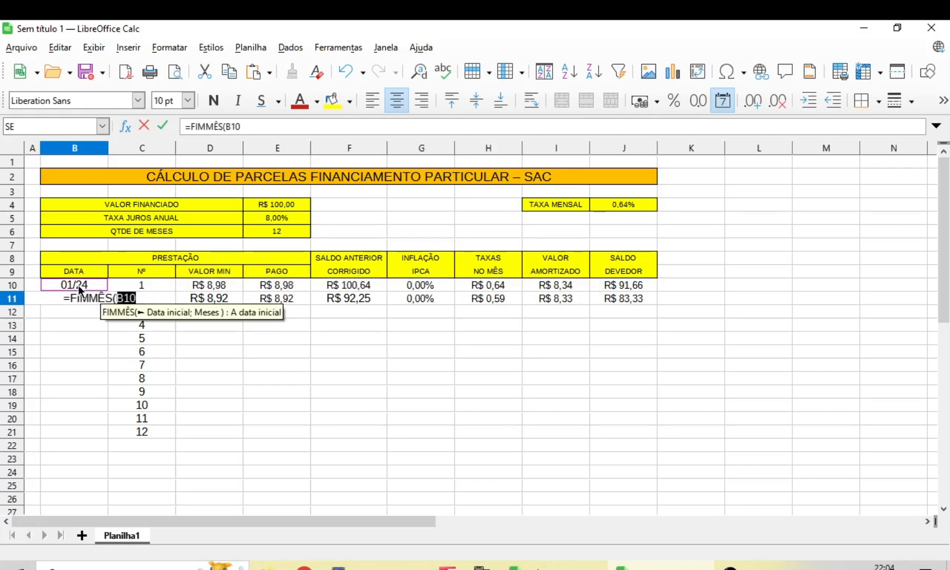
text(;)
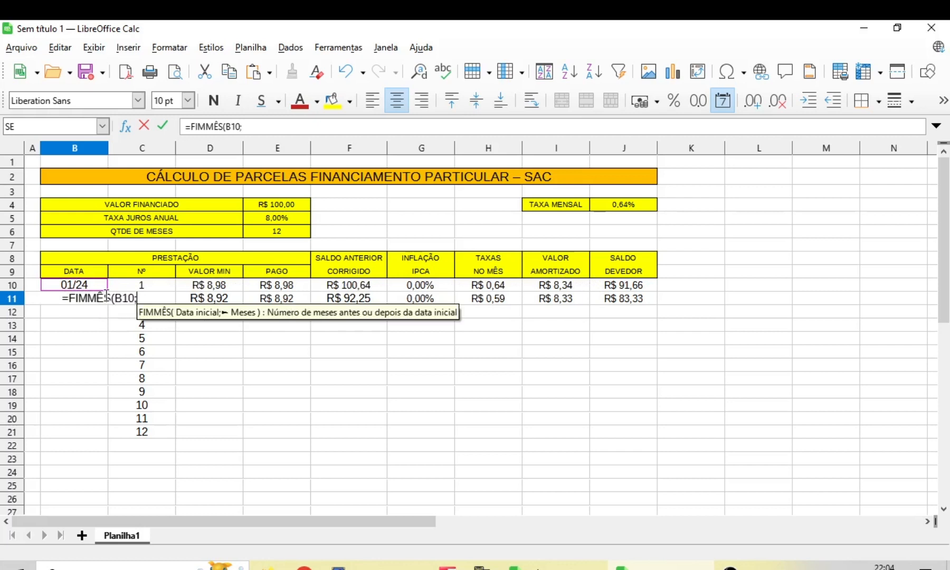
text(0)
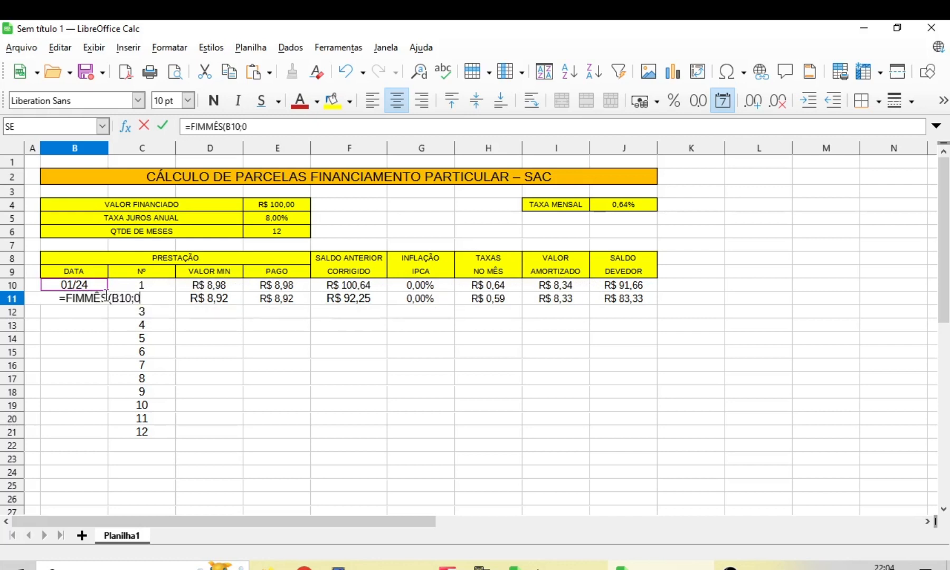
text())
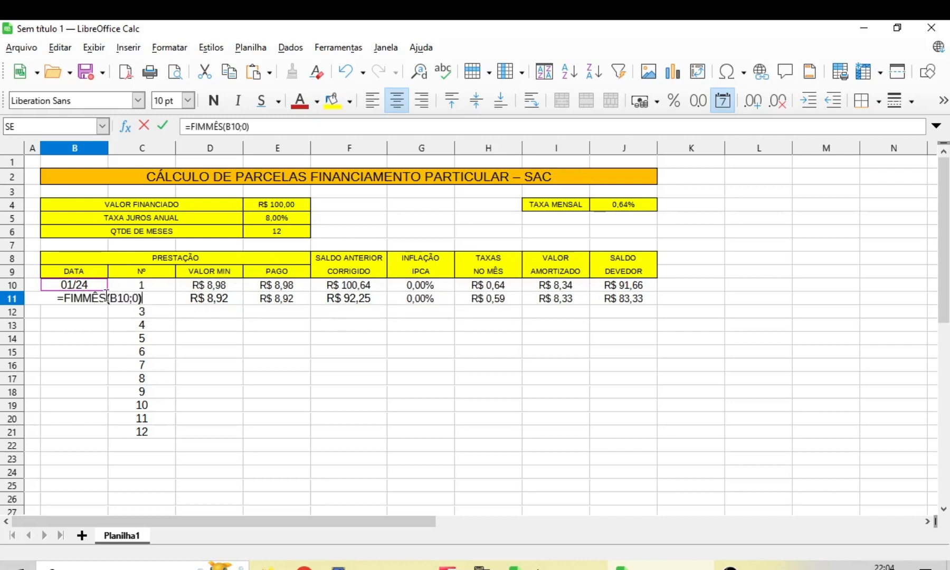
text(+1)
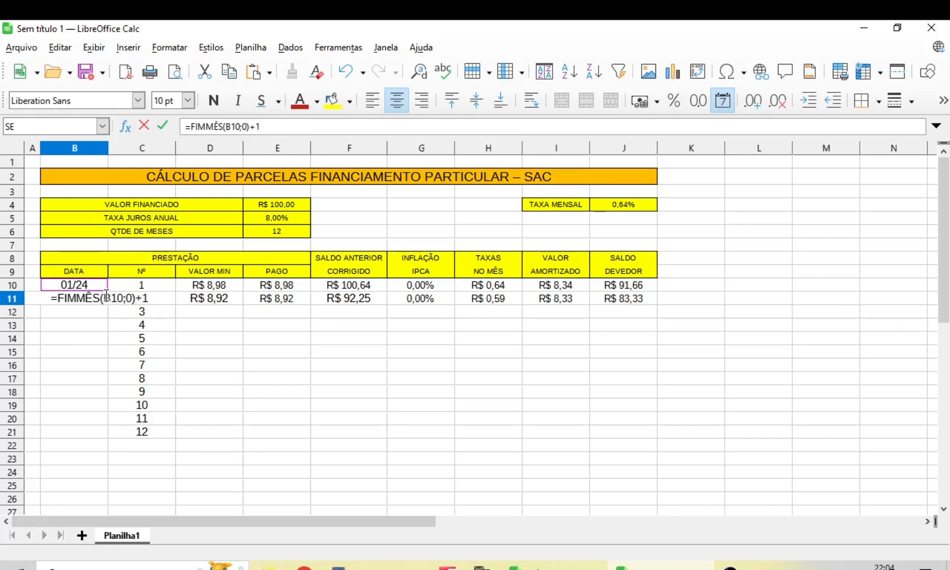
key(Return)
Fill the DATA formula from B11 down through B21.
click(90, 300)
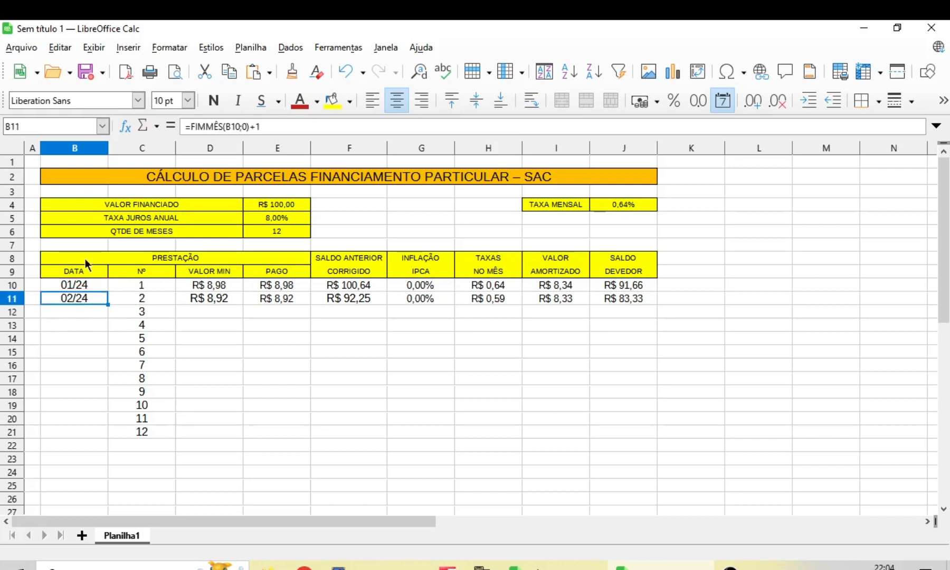
click(92, 313)
click(95, 299)
drag(108, 304, 105, 435)
Check the VALOR MIN formula in D11 and fill it down through D21.
click(218, 310)
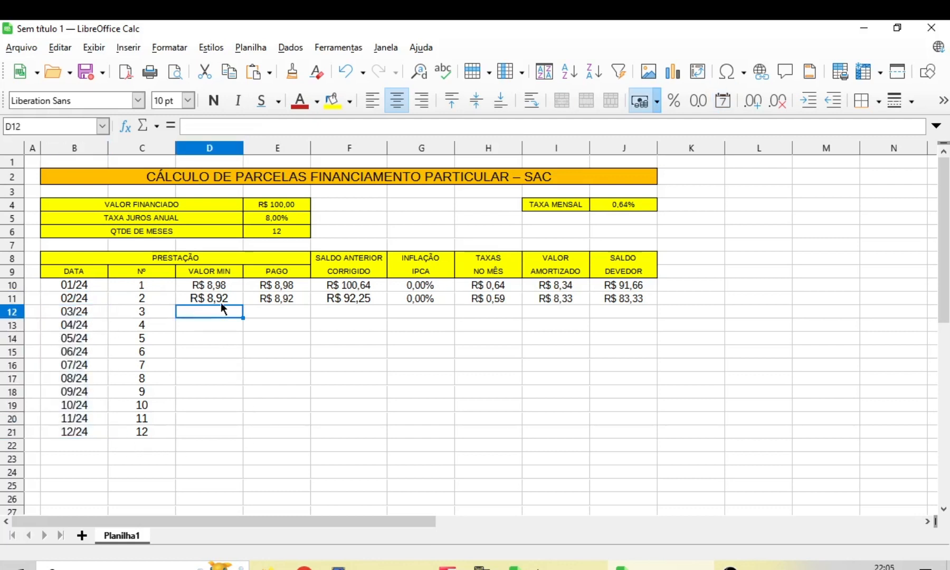
click(225, 300)
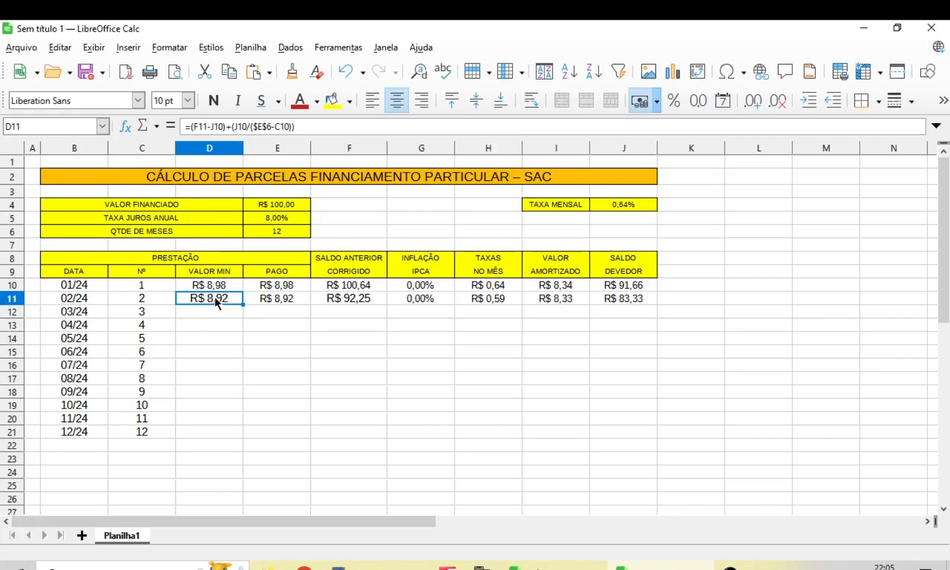
double_click(214, 296)
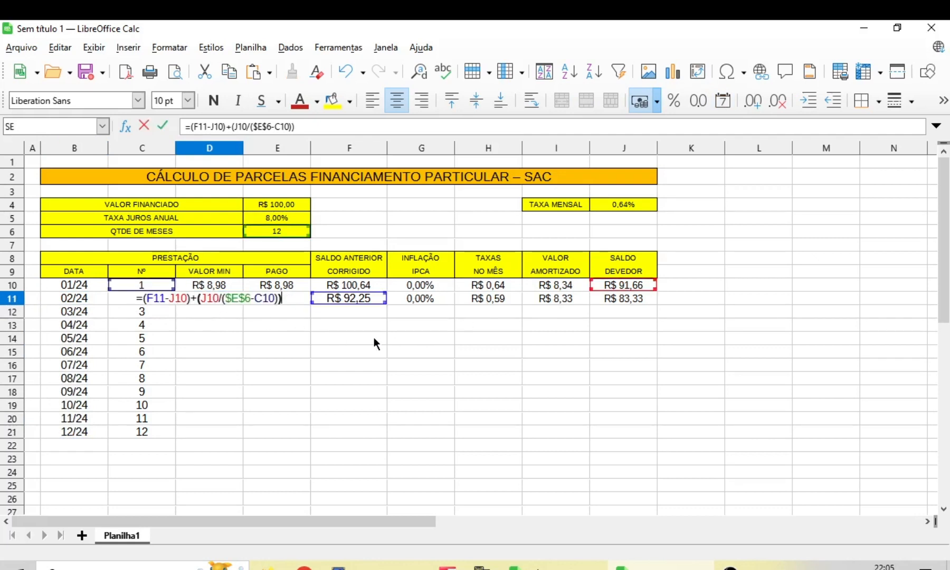
key(Return)
click(227, 297)
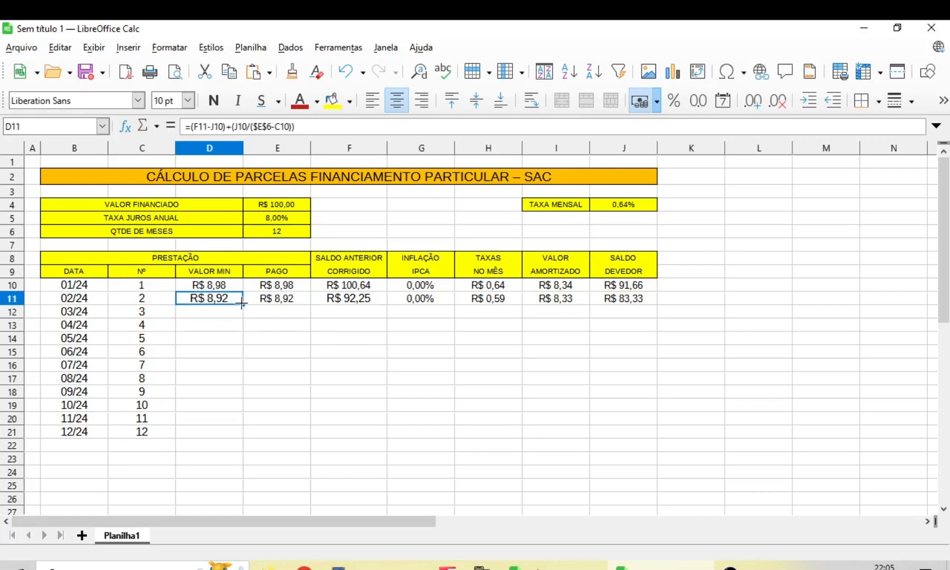
drag(243, 305, 243, 435)
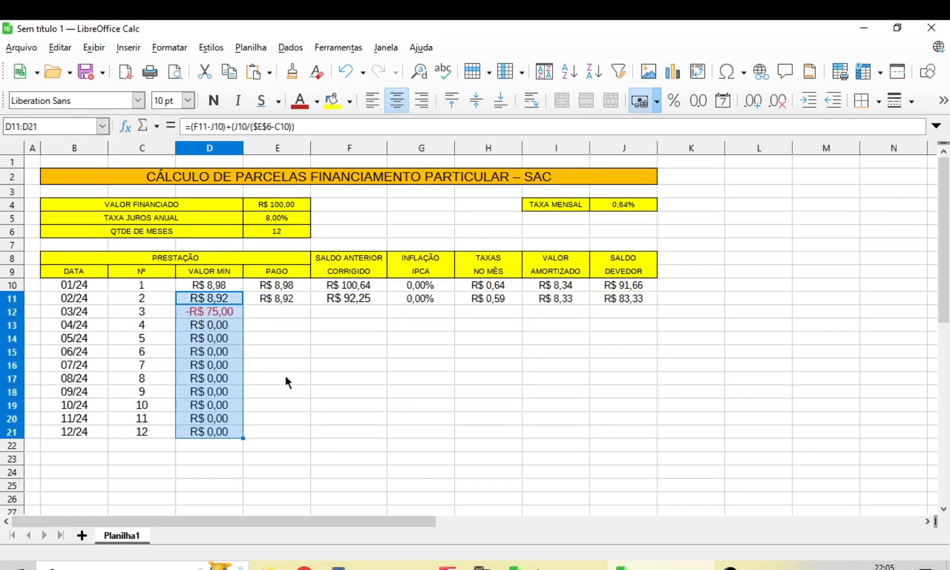
click(285, 365)
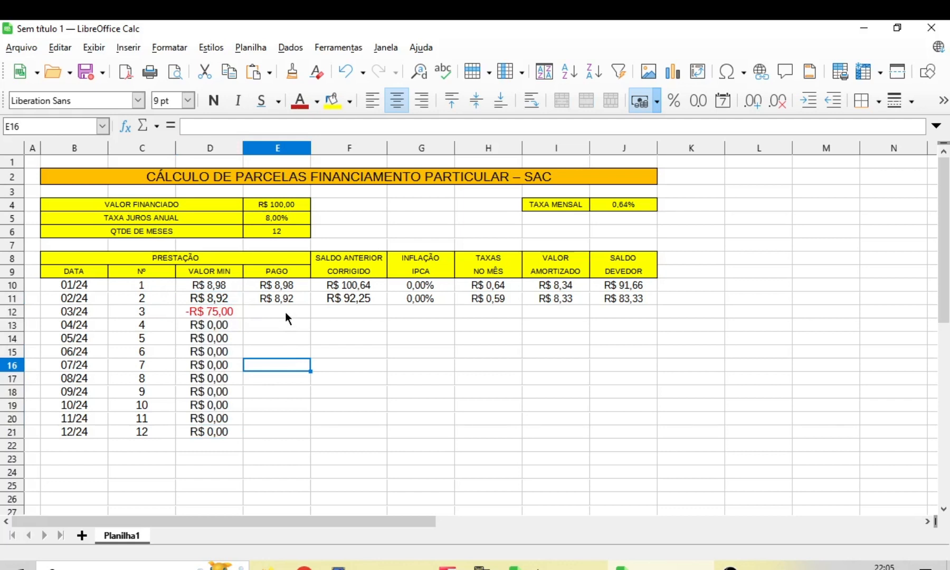
click(285, 315)
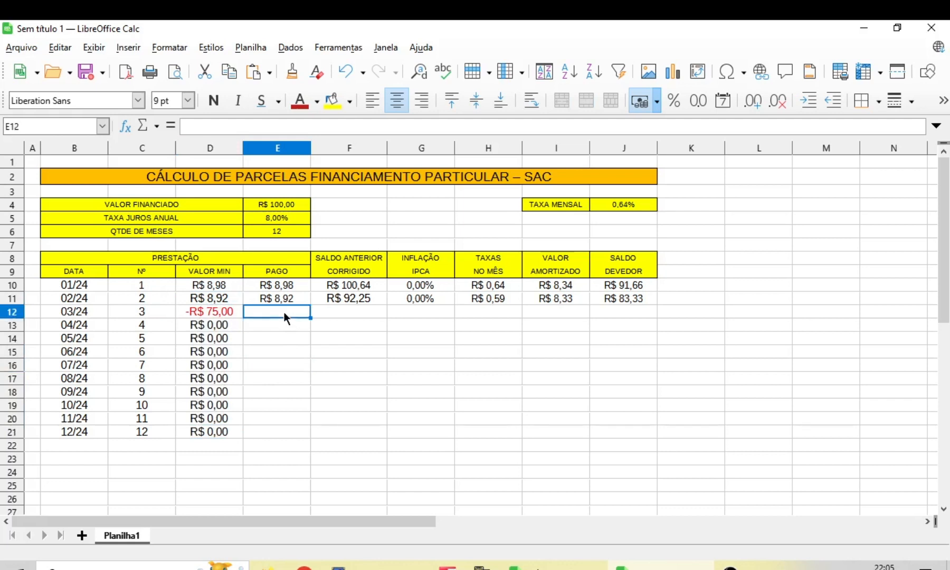
Check the SALDO ANTERIOR CORRIGIDO formula in F11 and fill it down through F21.
click(350, 298)
key(F2)
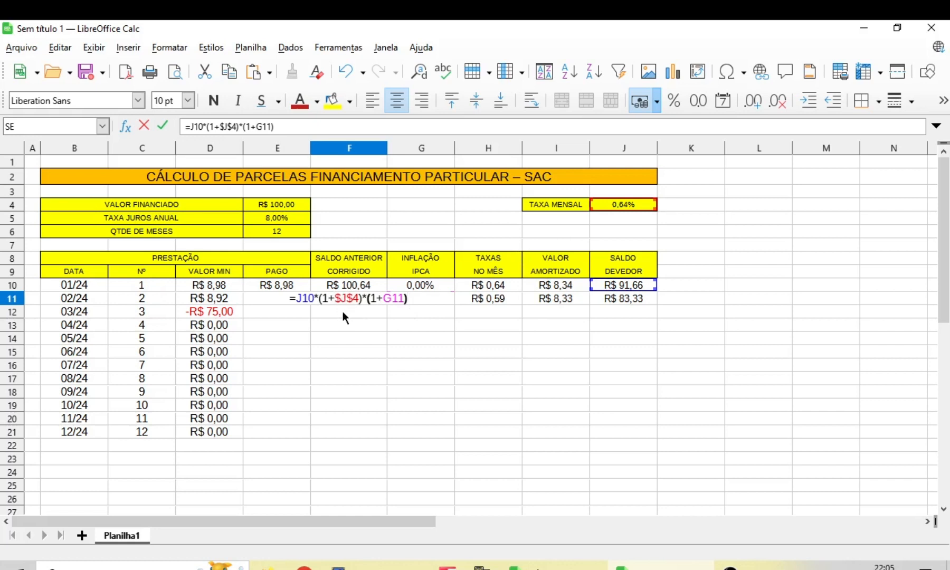
key(Return)
click(364, 299)
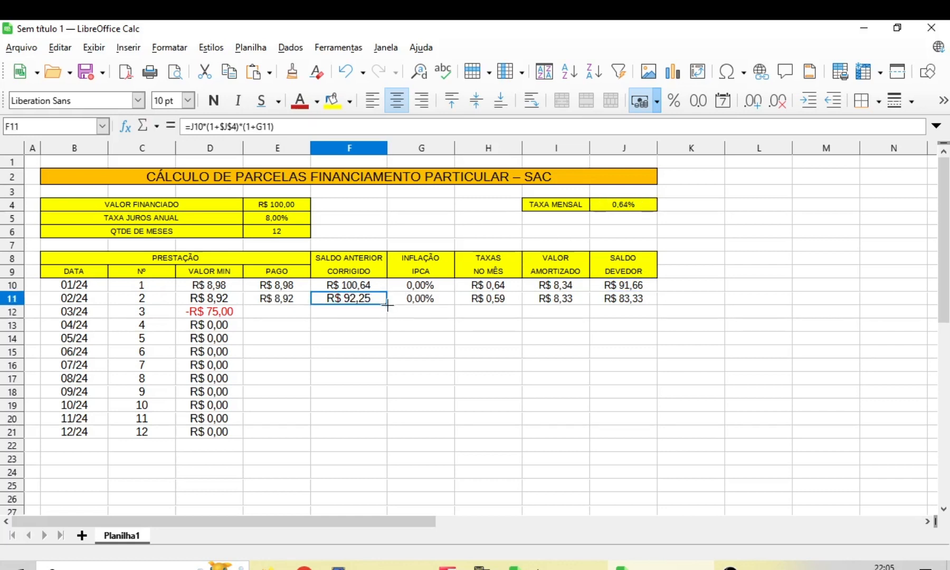
drag(384, 305, 384, 439)
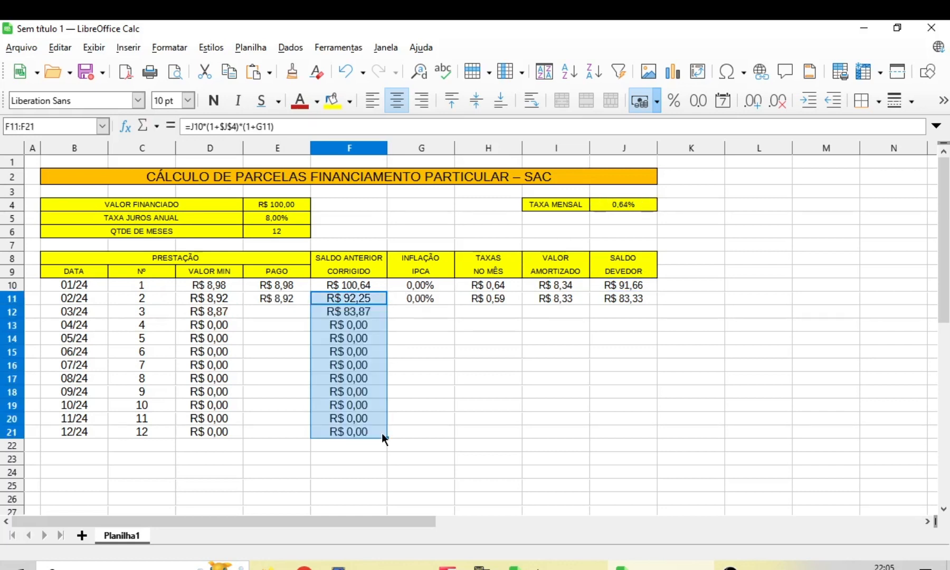
Check the TAXAS NO MÊS formula in H11 and fill it down through H21.
click(491, 301)
double_click(491, 298)
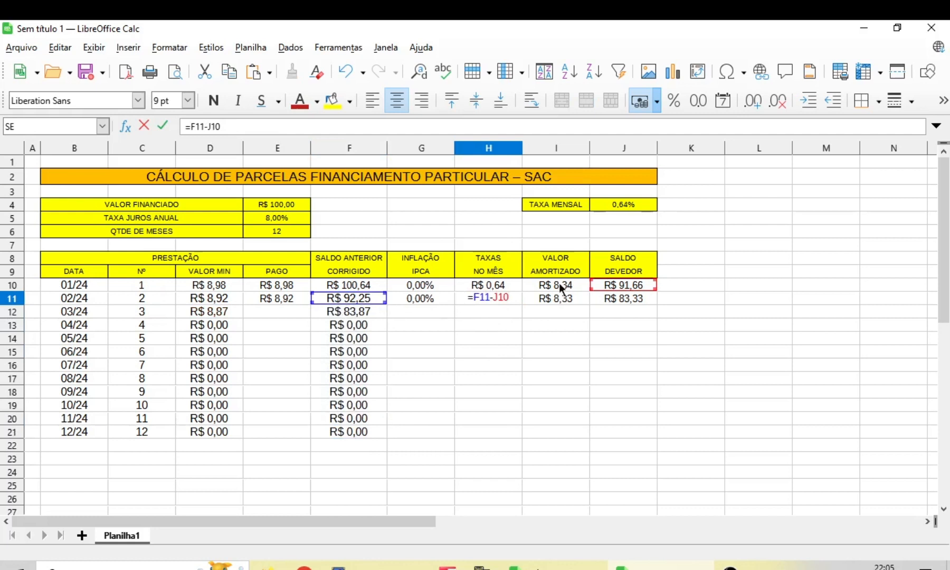
key(Return)
click(503, 297)
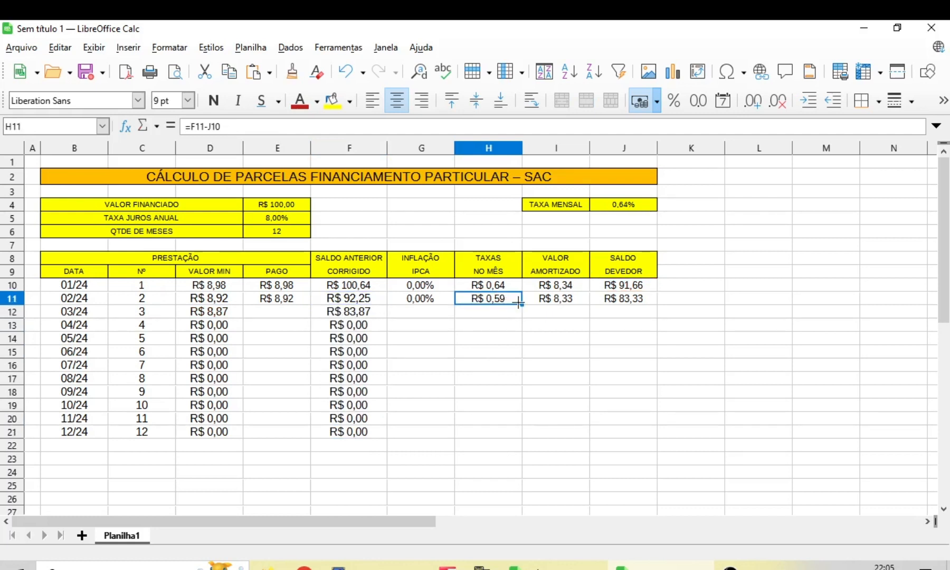
drag(522, 309, 509, 437)
Fill the VALOR AMORTIZADO formula from I11 down through I21, and select the SALDO DEVEDOR formula in J11.
click(570, 297)
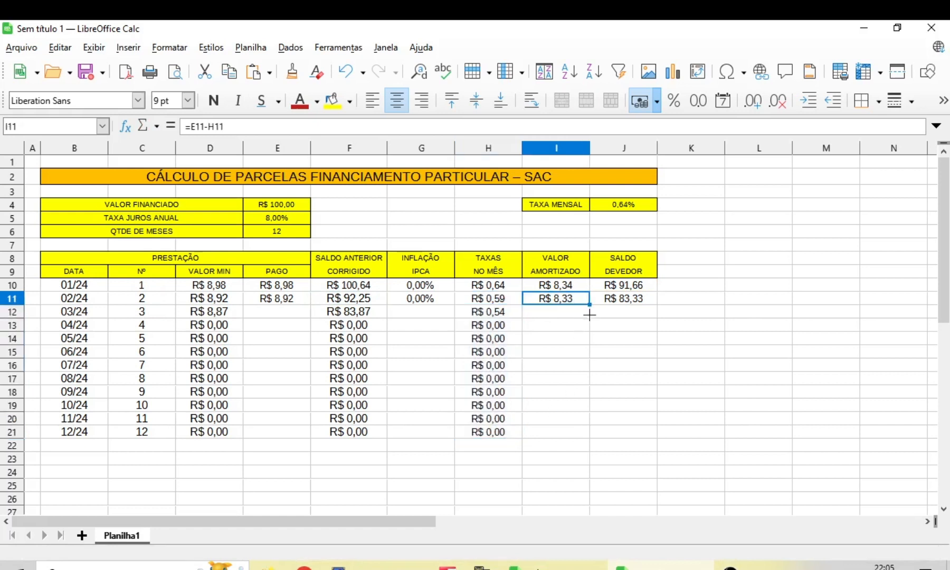
drag(589, 306, 578, 437)
click(645, 297)
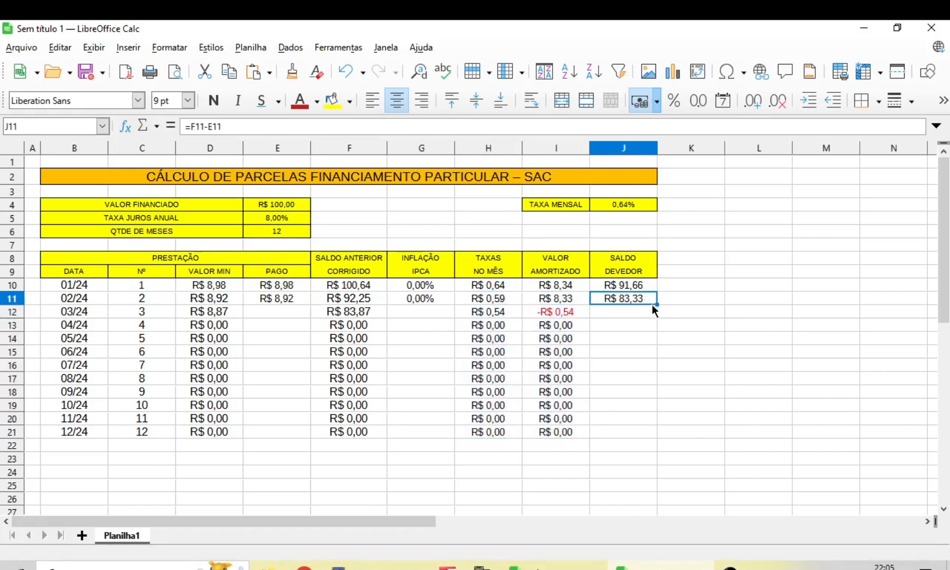
Fill the SALDO DEVEDOR formula from J11 down through J21.
drag(657, 306, 657, 437)
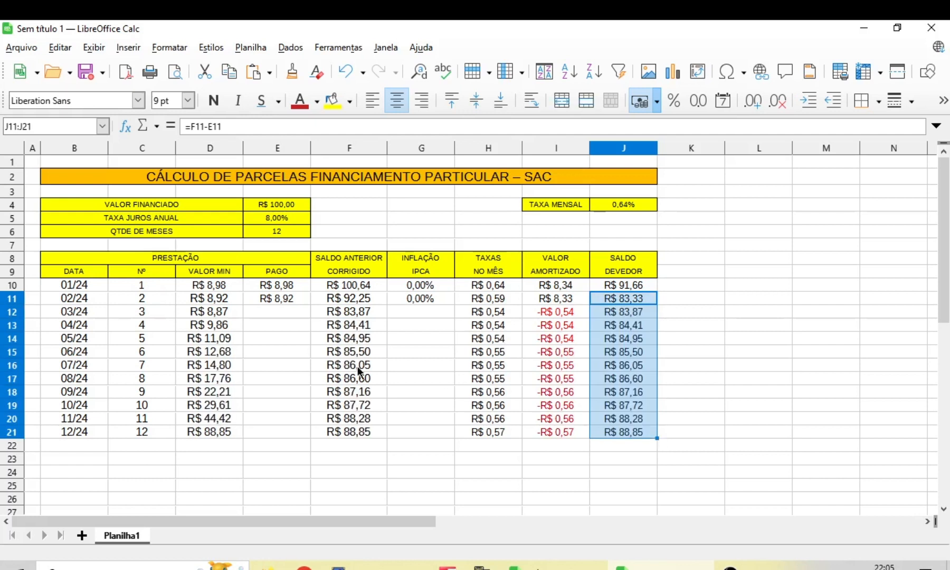
Enter payments of 8,87, 8,82, 8,76 and 8,71 in the PAGO column for installments 3 to 6.
click(283, 309)
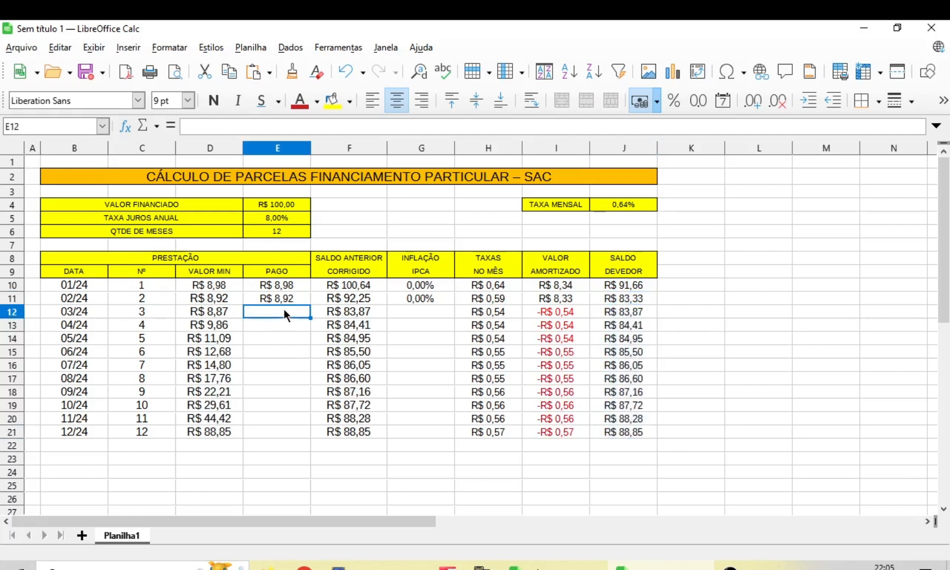
text(8,87)
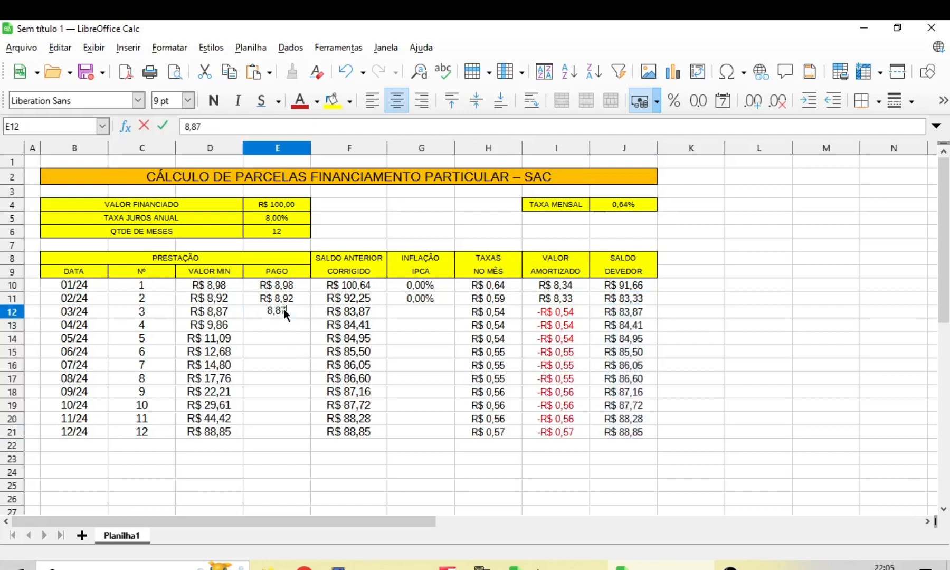
key(Return)
text(8,82)
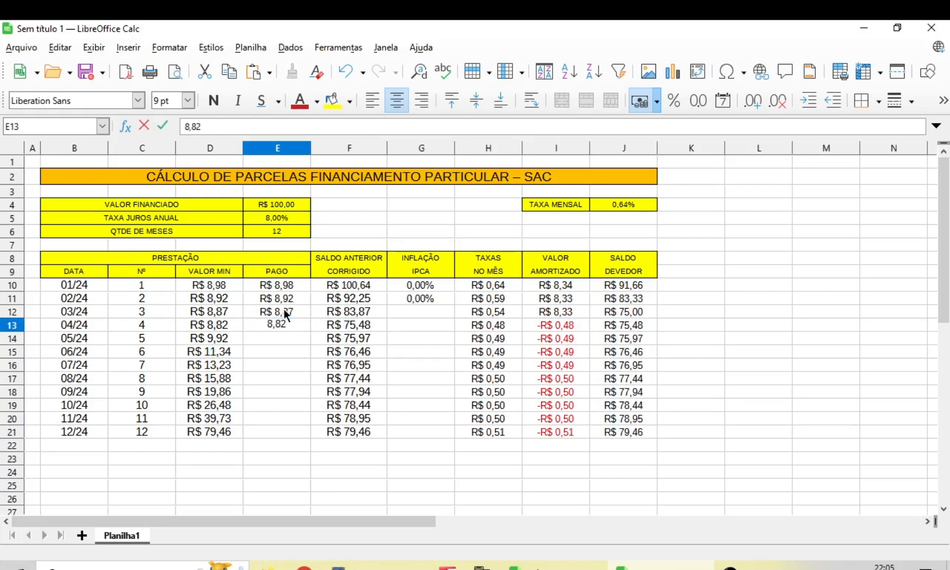
key(Return)
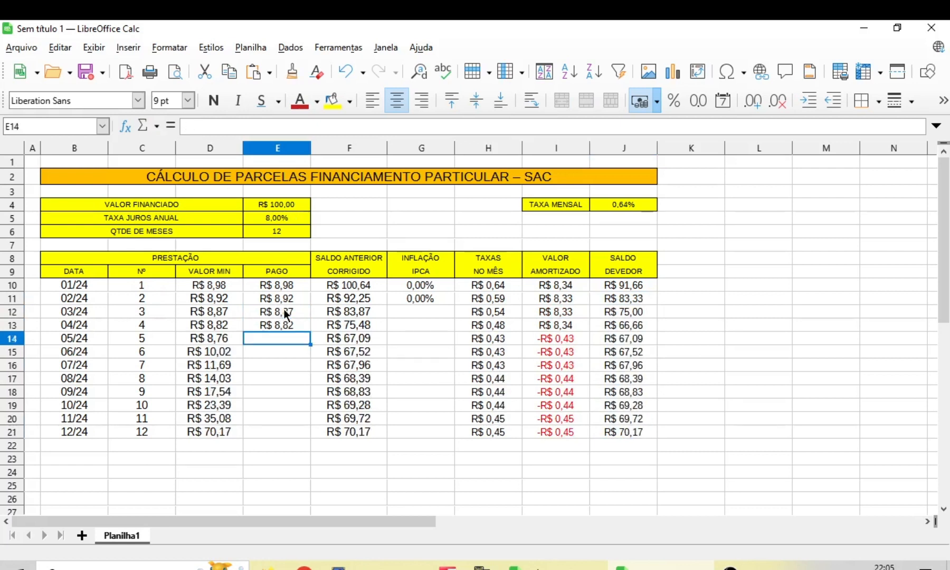
text(8,76)
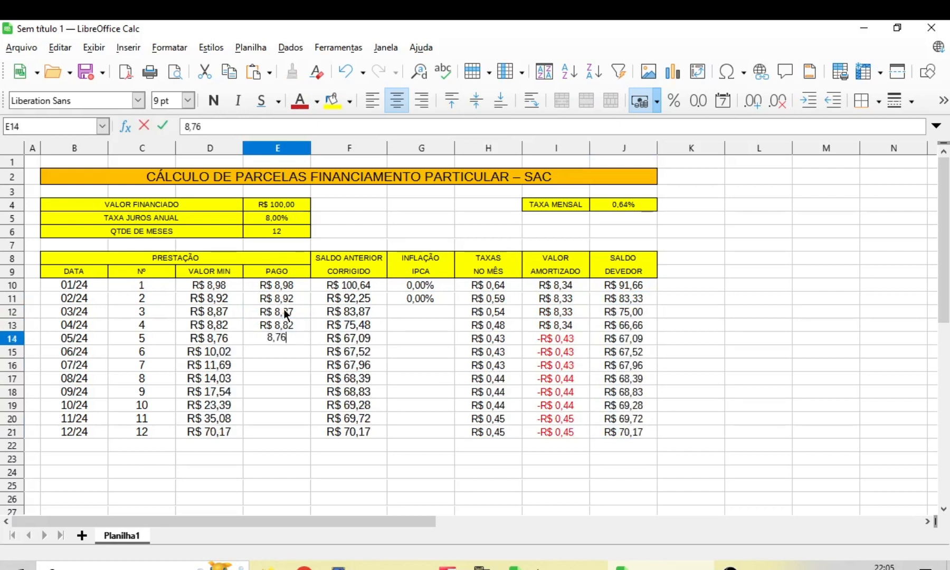
key(Return)
text(8,)
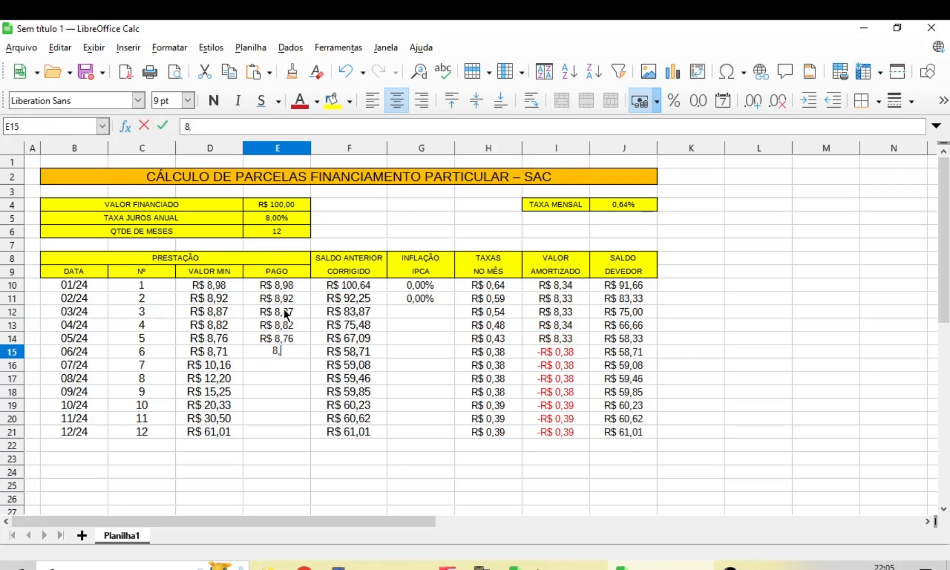
text(71)
key(Return)
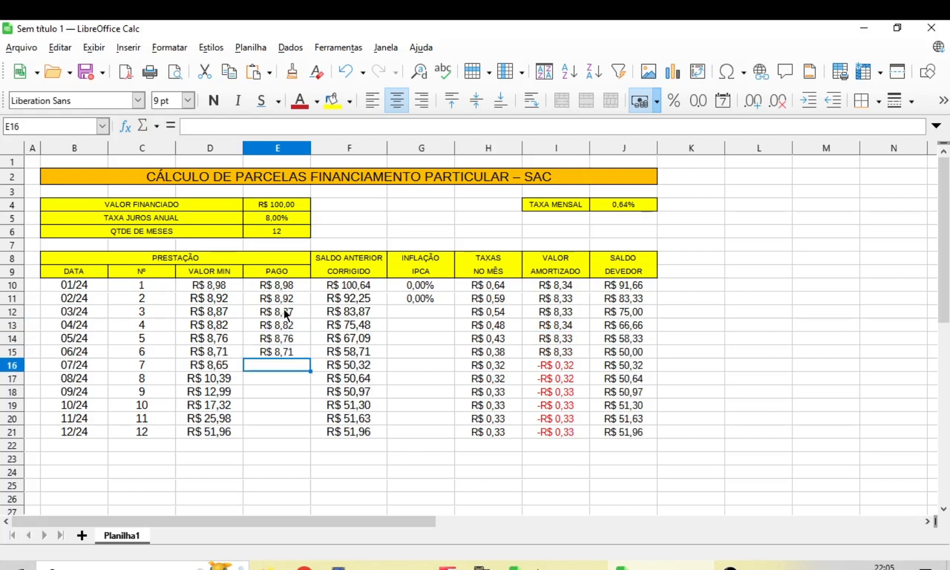
Enter payments of 8,65, 8,60, 8,55, 8,49, 8,44 and 8,39 for installments 7 to 12, and check the final SALDO DEVEDOR cell.
text(8,65)
key(Return)
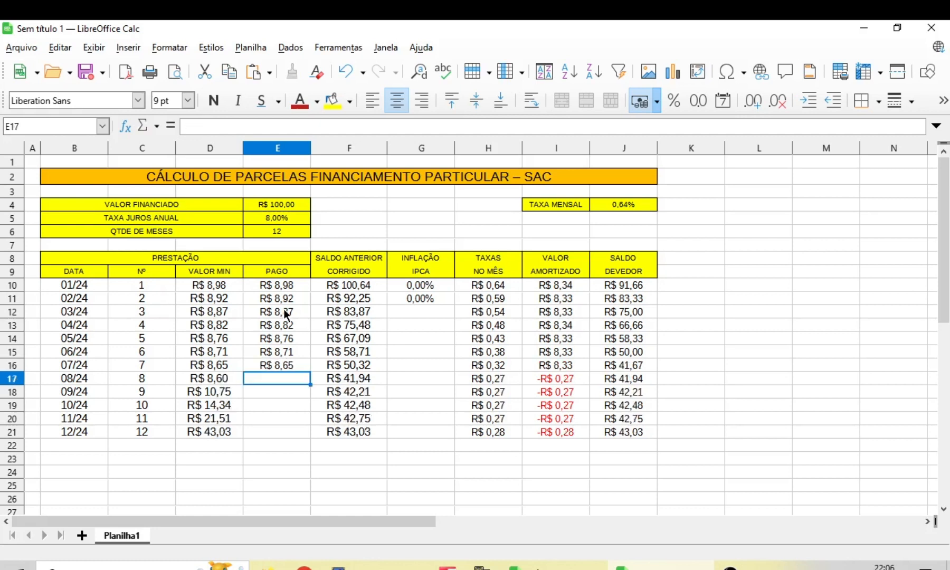
text(8,6)
key(Return)
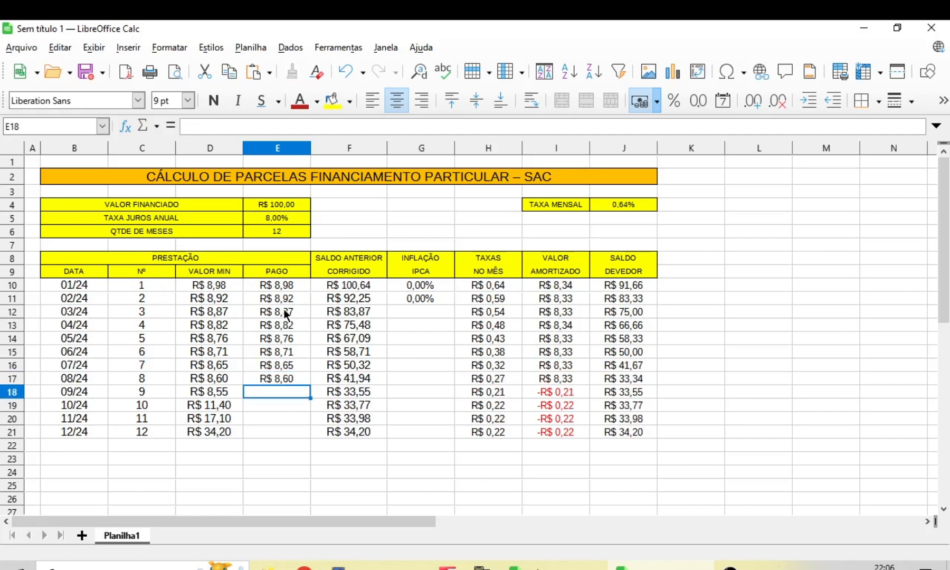
text(8,55)
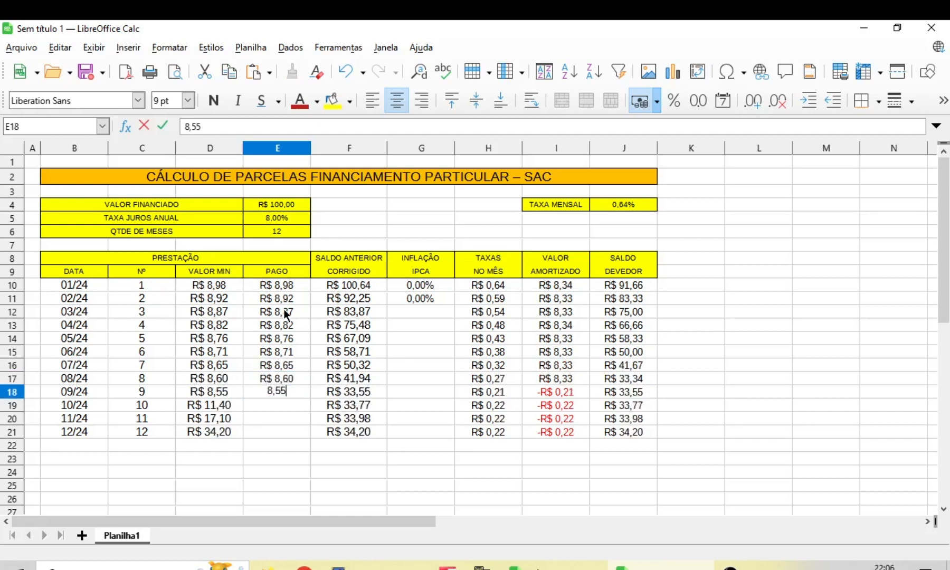
key(Return)
text(8,49)
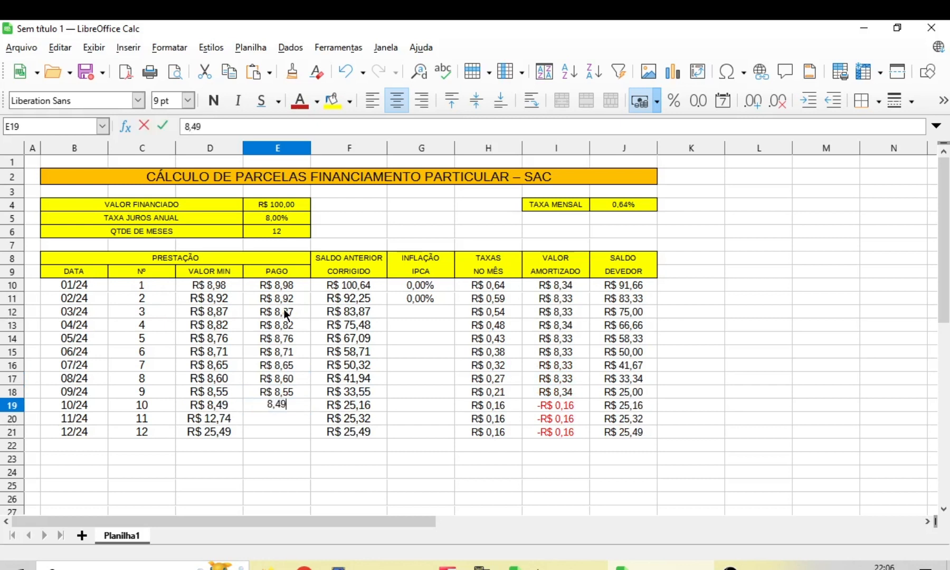
key(Return)
text(8,44)
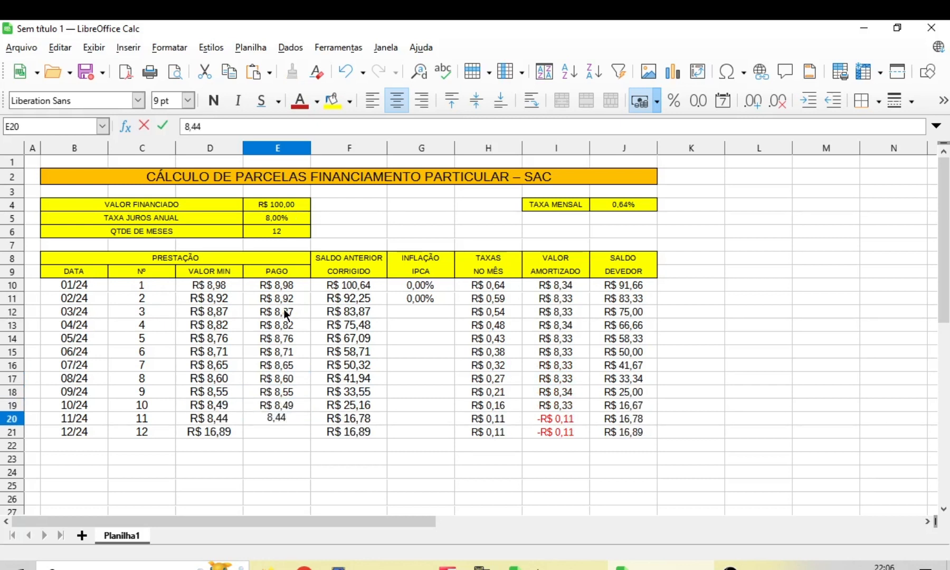
key(Return)
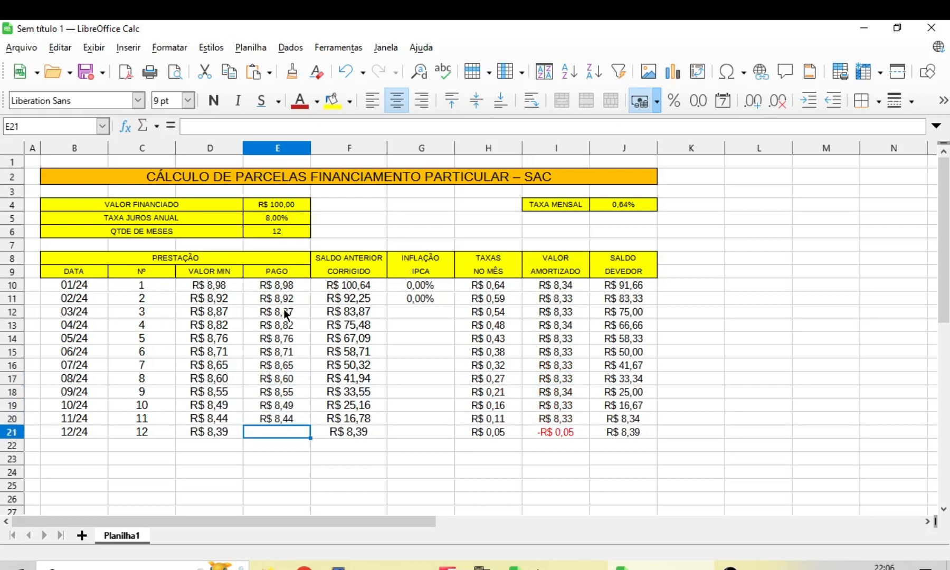
text(8,39)
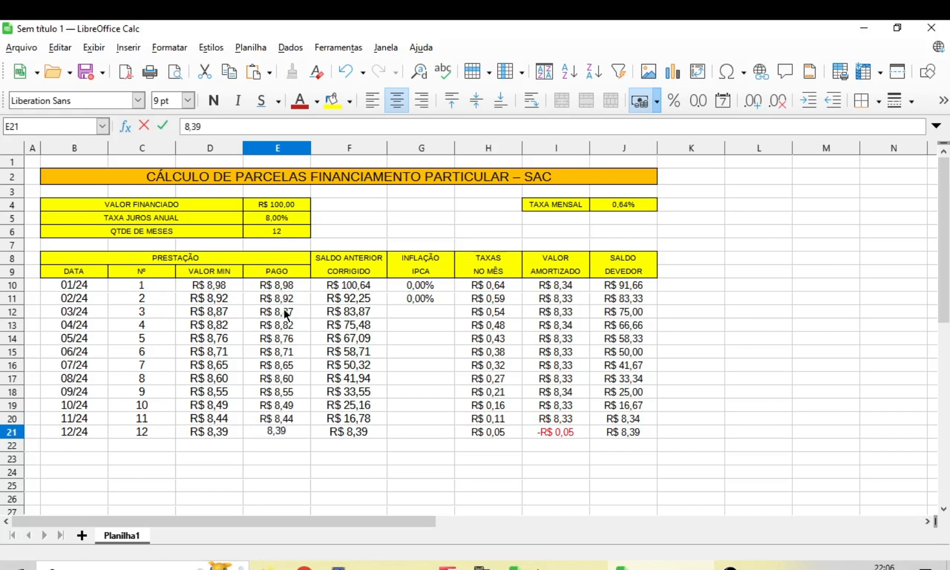
key(Return)
click(618, 430)
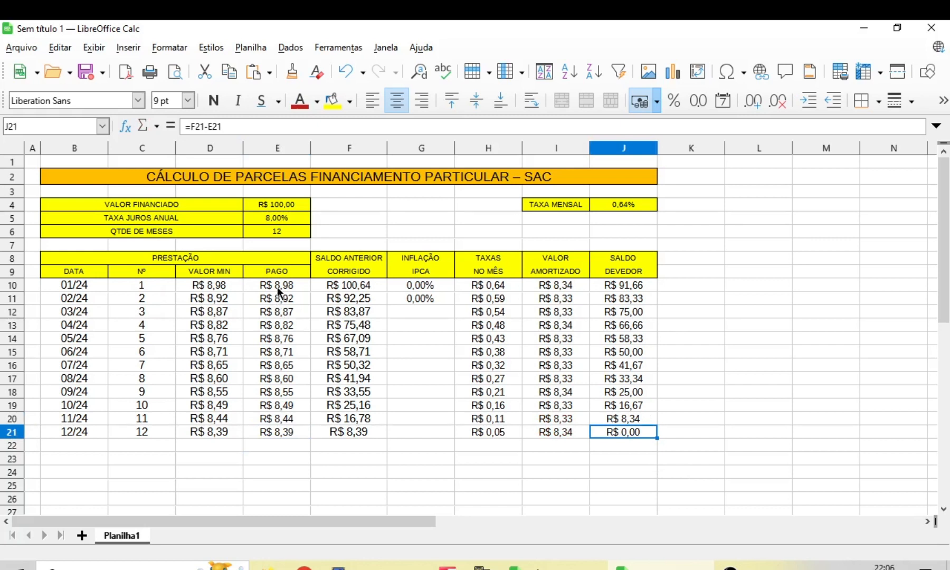
Clear all manually entered payments in E10:E21.
drag(277, 286, 298, 432)
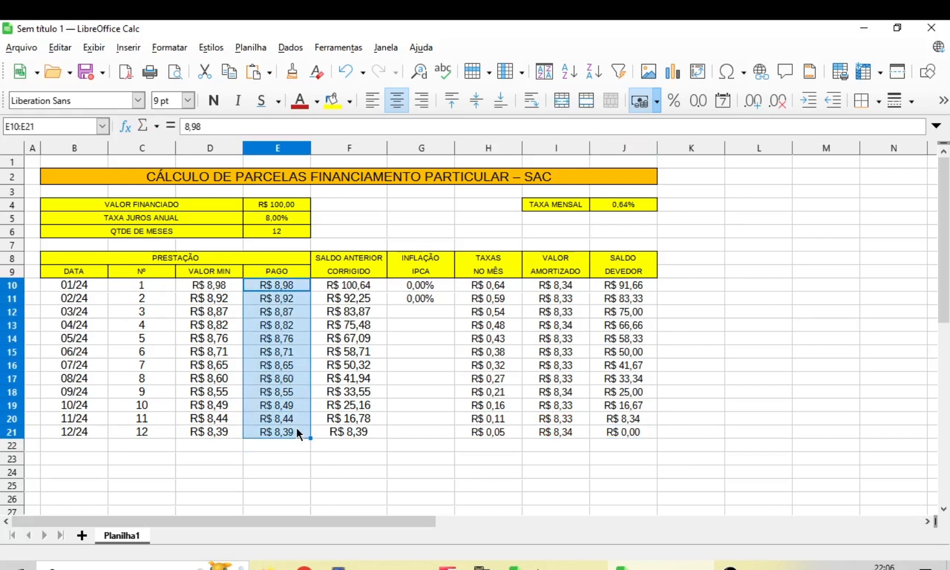
key(Delete)
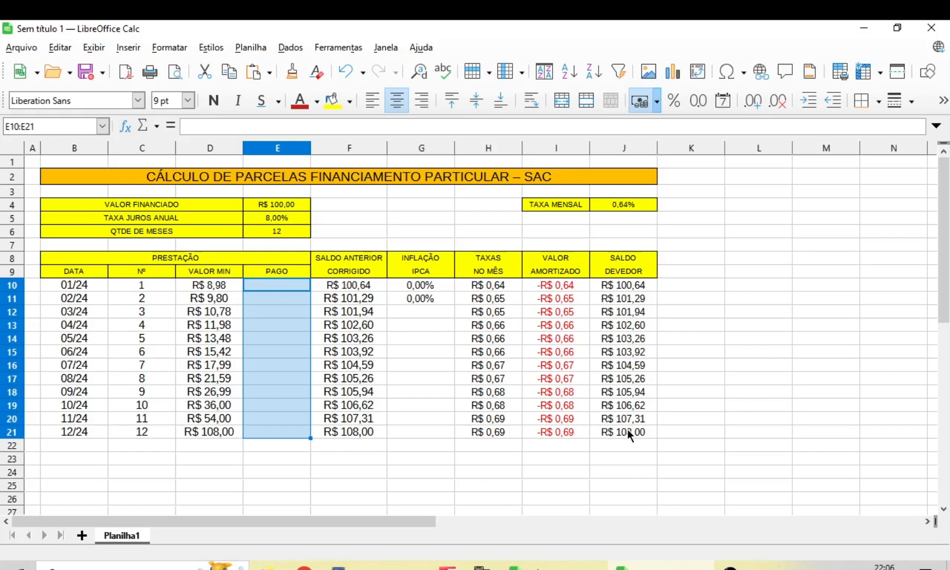
Make the IPCA inflation cell G11 reference G10 and fill the formula down through G21.
click(419, 311)
text(0)
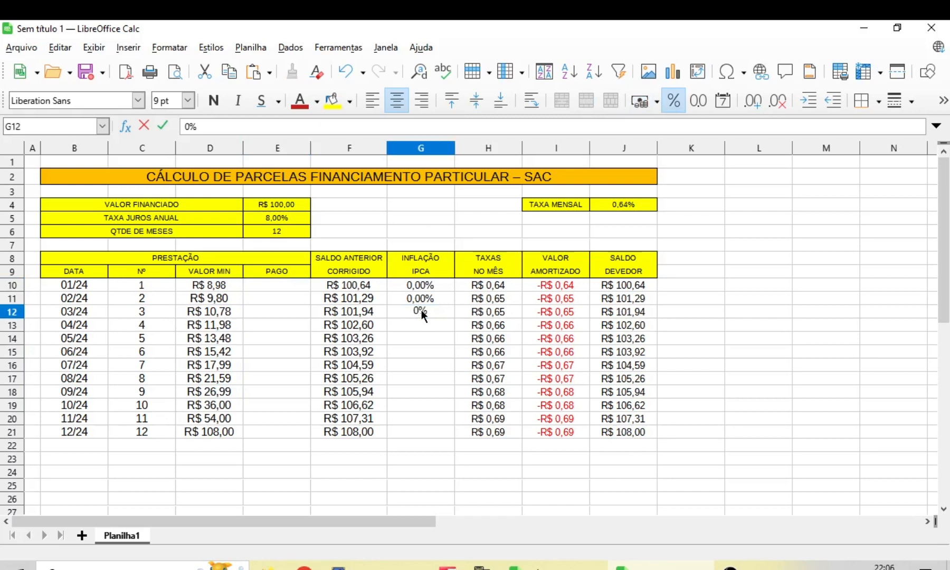
click(417, 304)
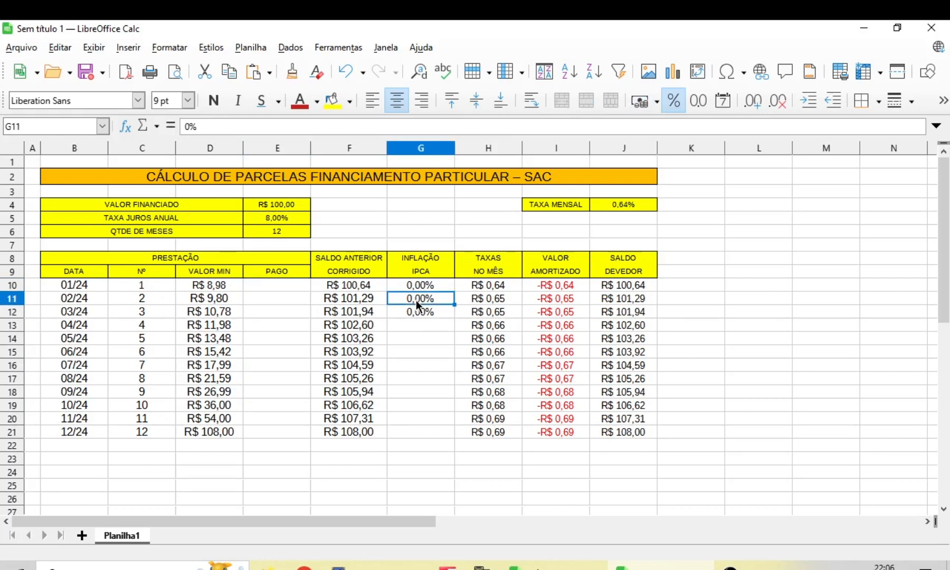
text(=)
click(413, 285)
key(Return)
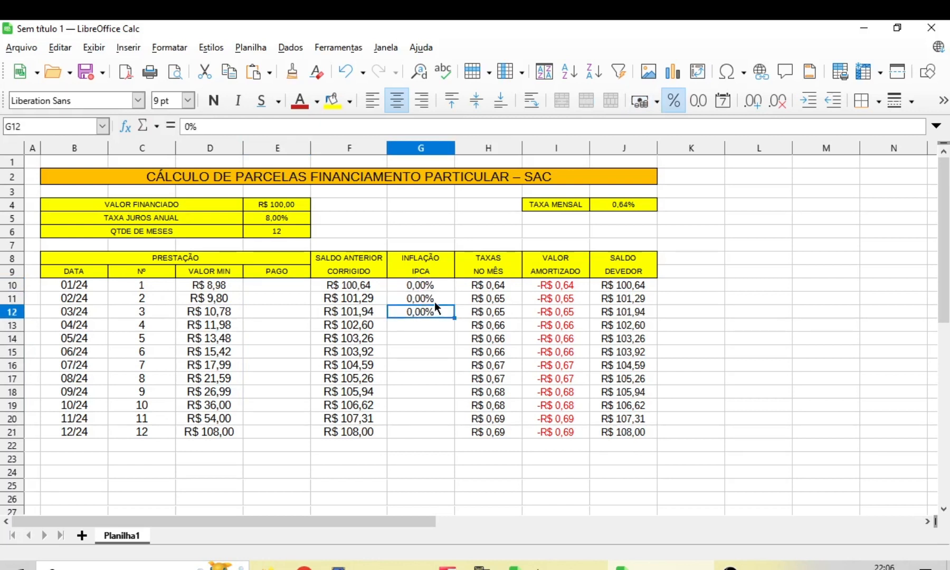
click(440, 298)
drag(456, 305, 454, 433)
click(429, 364)
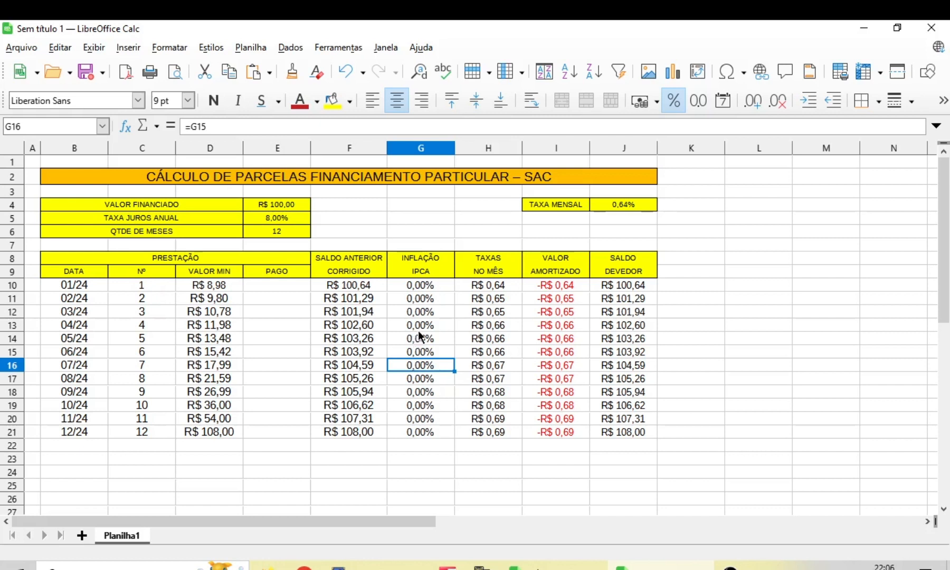
Set the first PAGO cell equal to its minimum installment with =D10 and fill the formula down through E21.
click(286, 284)
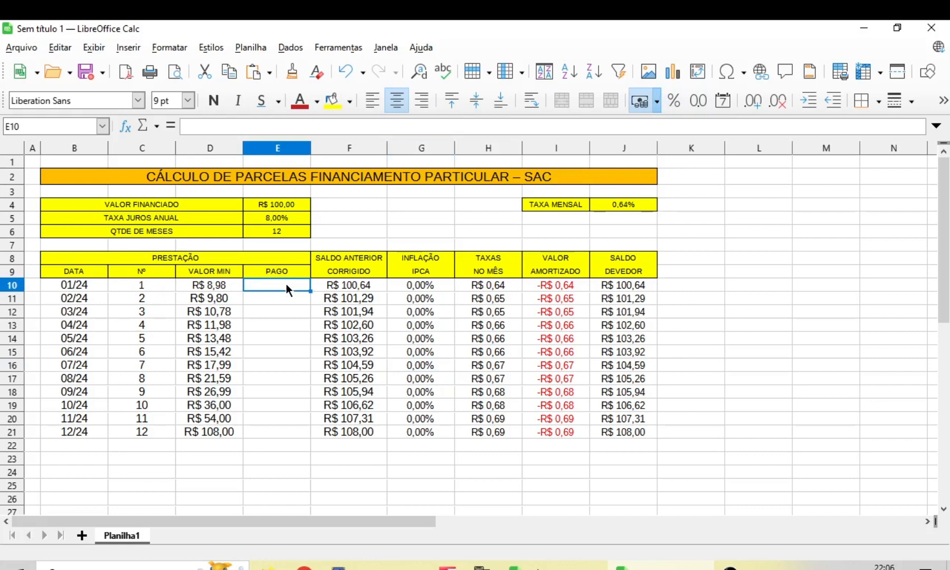
text(=)
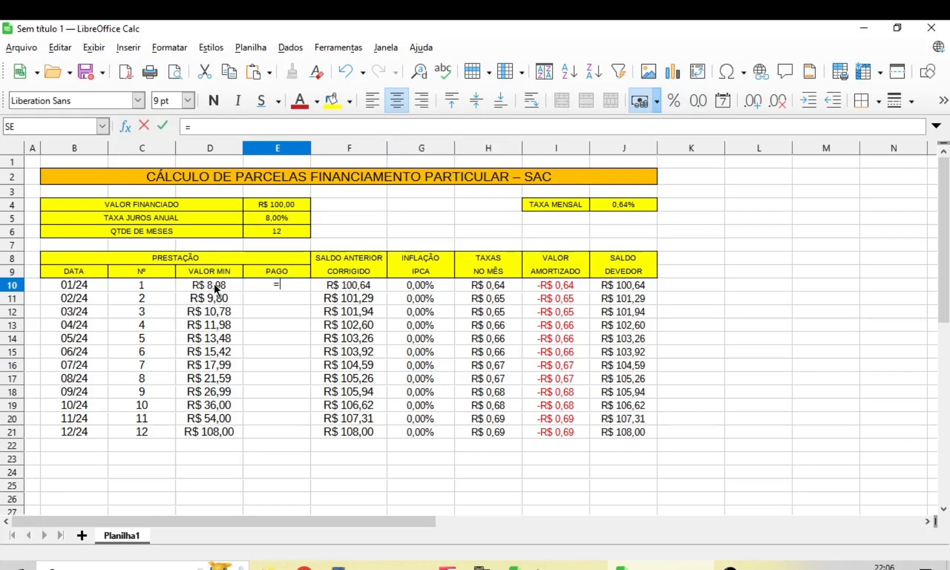
click(215, 287)
key(Return)
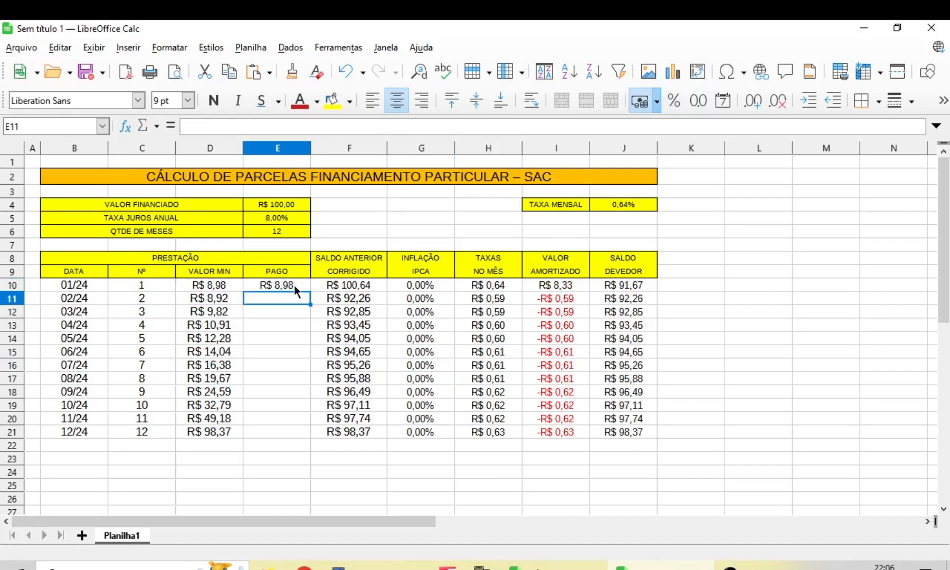
click(294, 285)
drag(310, 291, 300, 437)
click(281, 391)
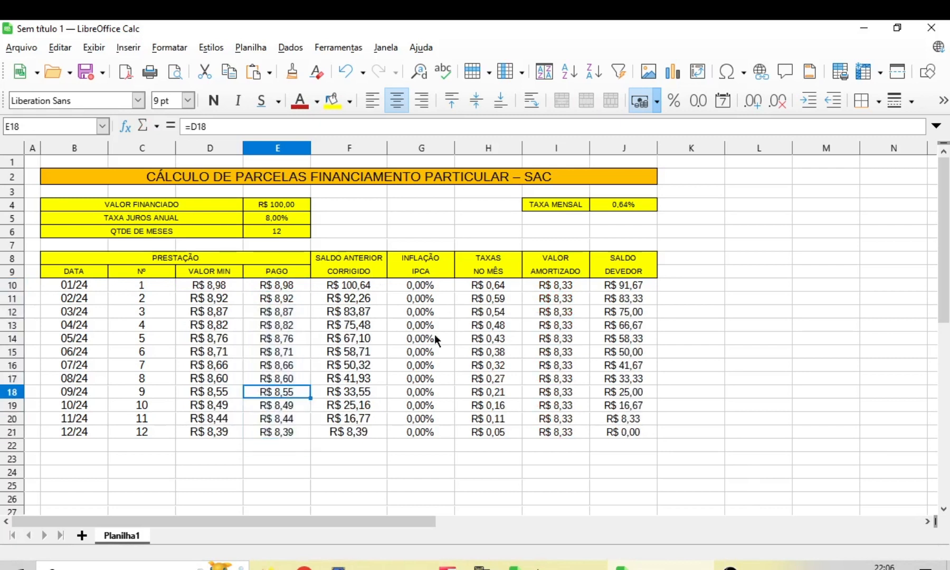
Set the first month's IPCA inflation rate in G10 to 0,63%.
click(412, 285)
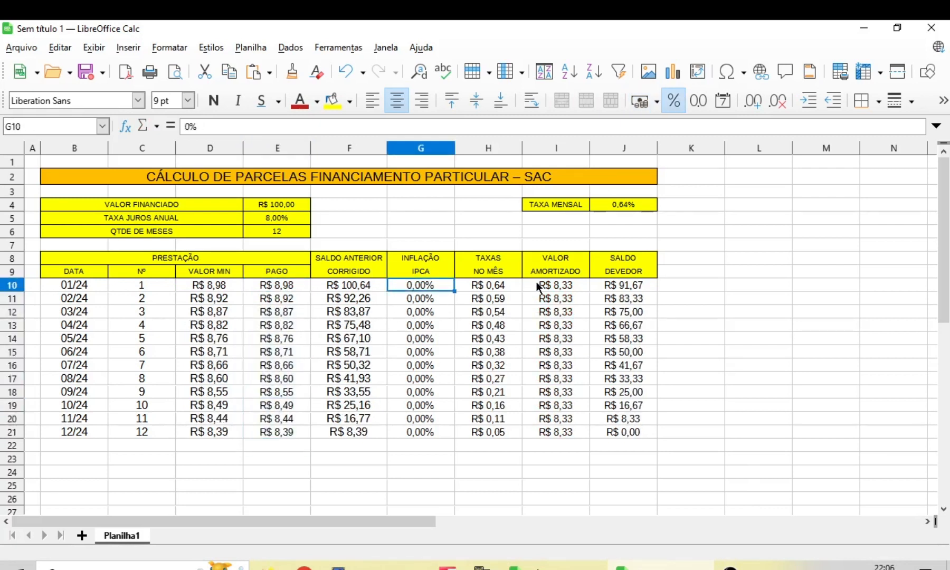
text(,6)
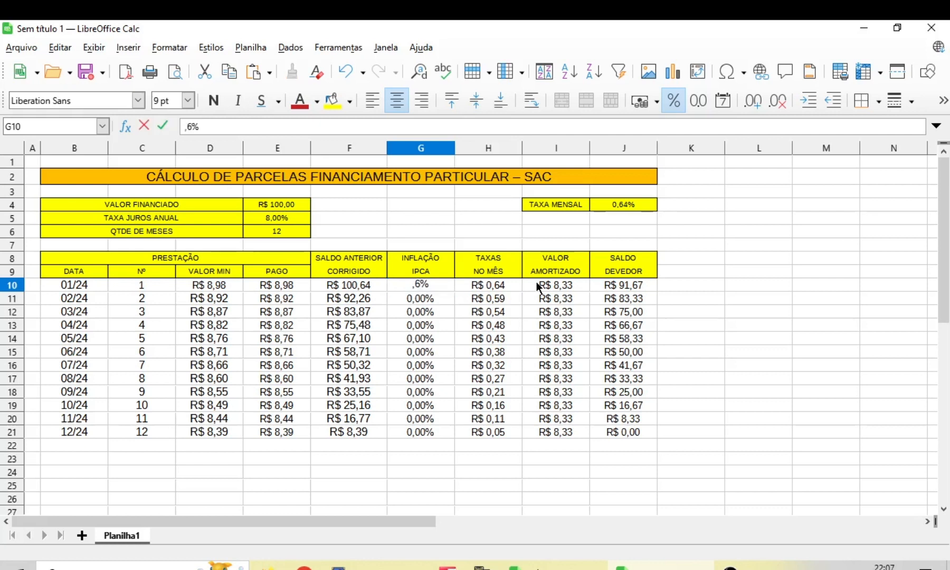
text(3)
key(Return)
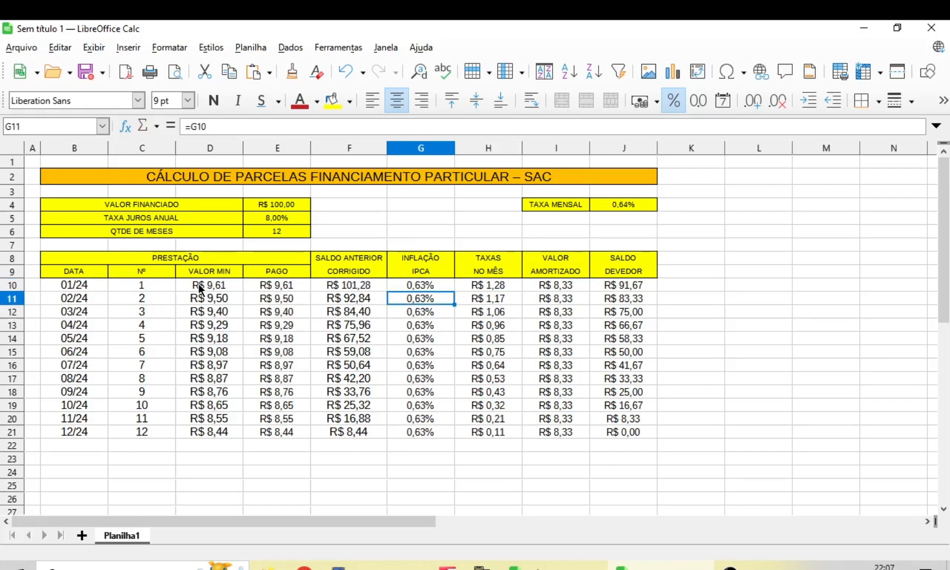
Clear the payment formulas from the PAGO column, E10:E21.
drag(273, 285, 282, 423)
key(Delete)
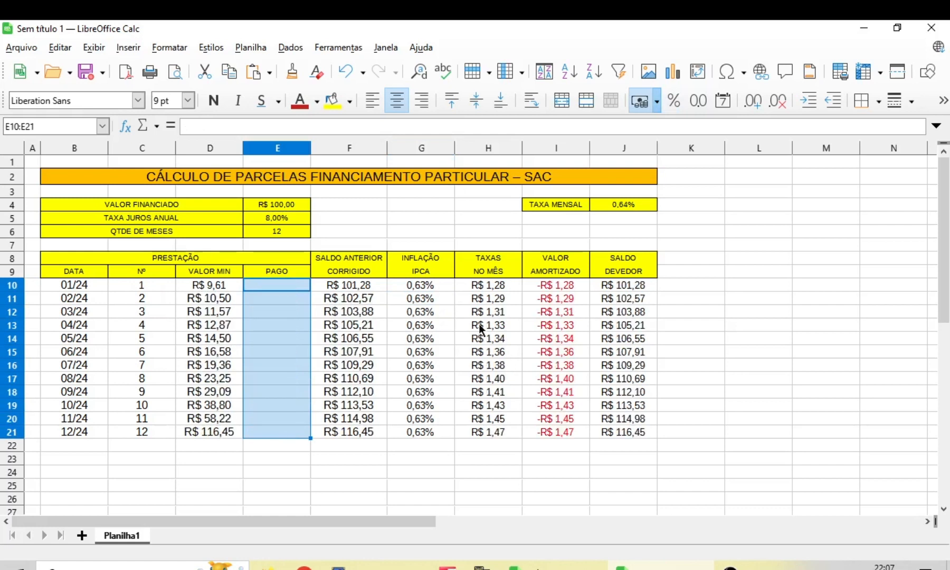
click(271, 301)
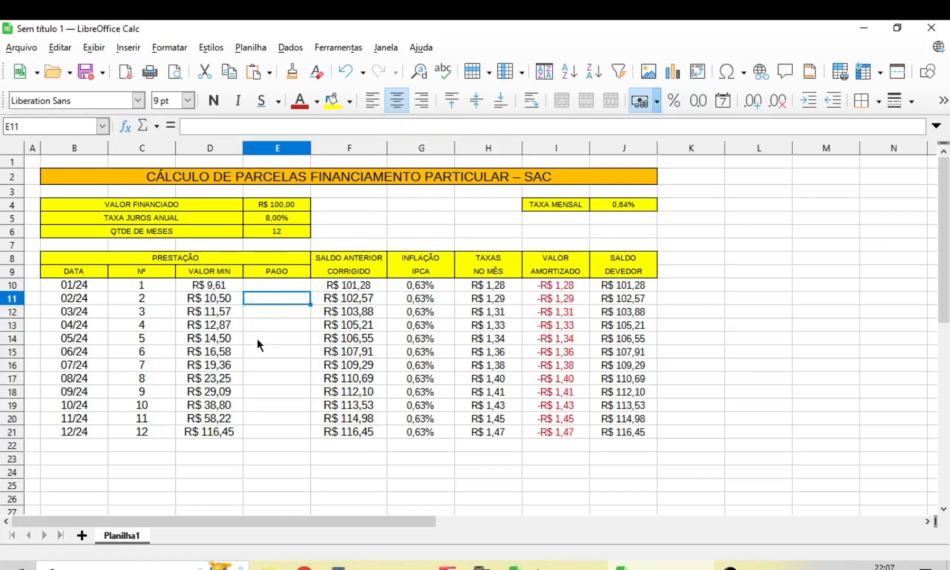
Set the number of financing months (QTDE DE MESES) to 5.
click(263, 232)
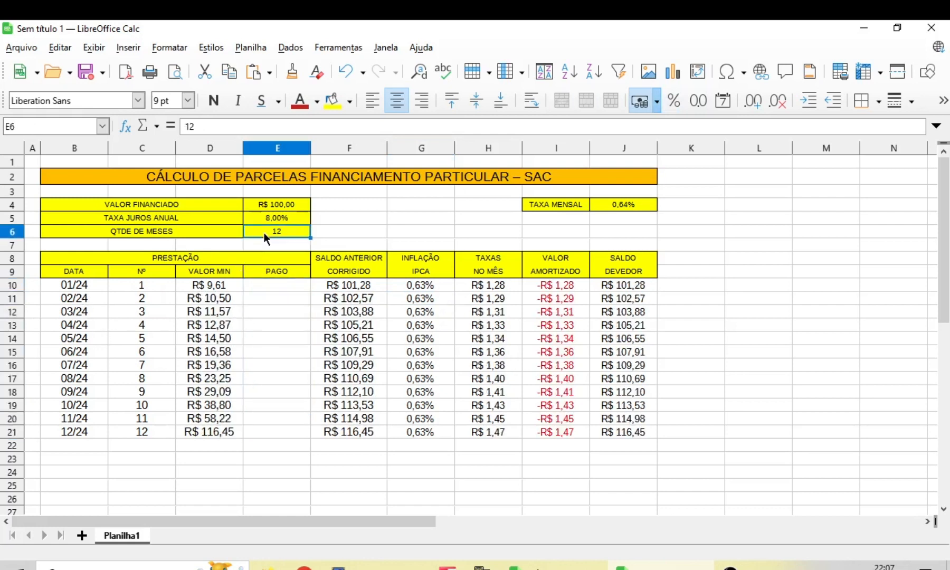
text(5)
key(Return)
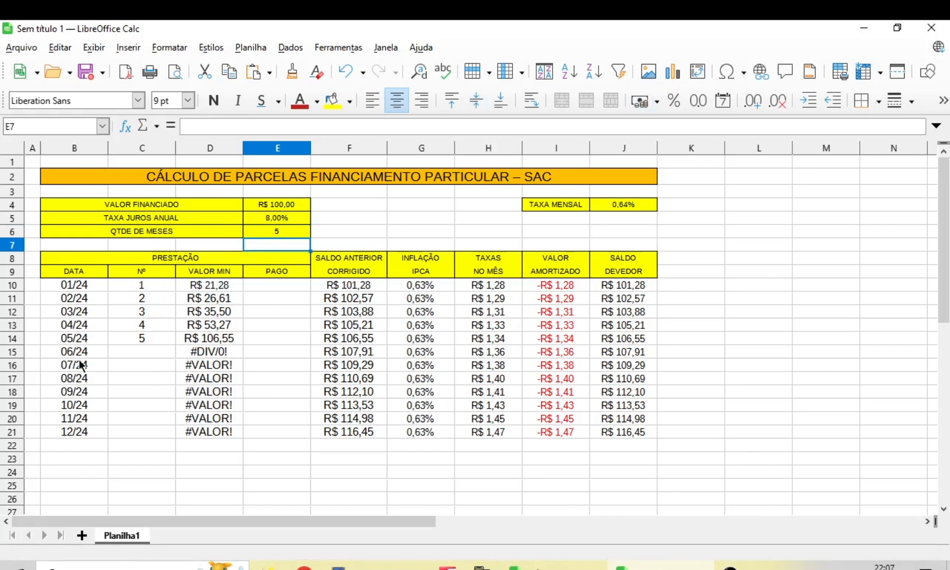
Make the DATA cell B15 blank when C15 is empty, using =SE(C15="";"";FIMMÊS(B14;0)+1).
click(79, 352)
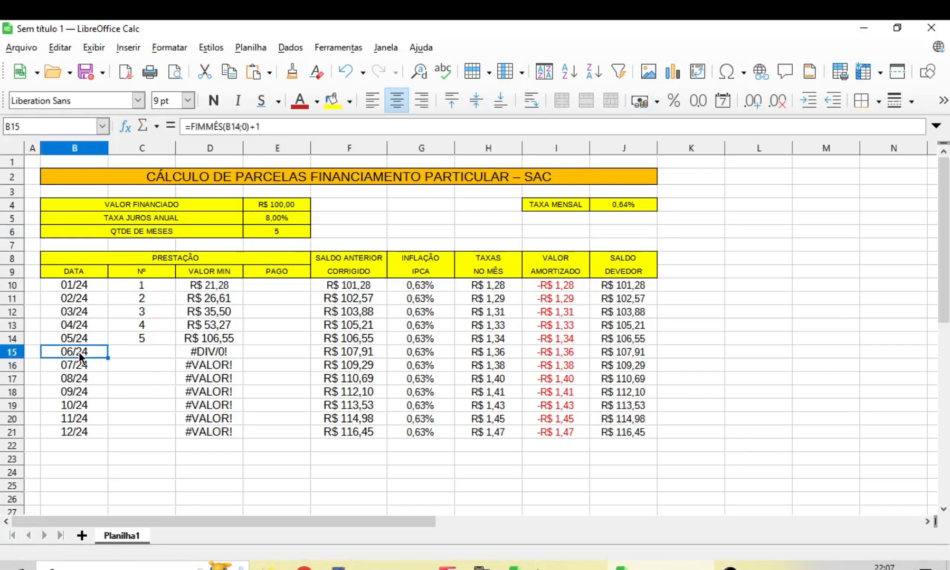
click(190, 127)
text(SE)
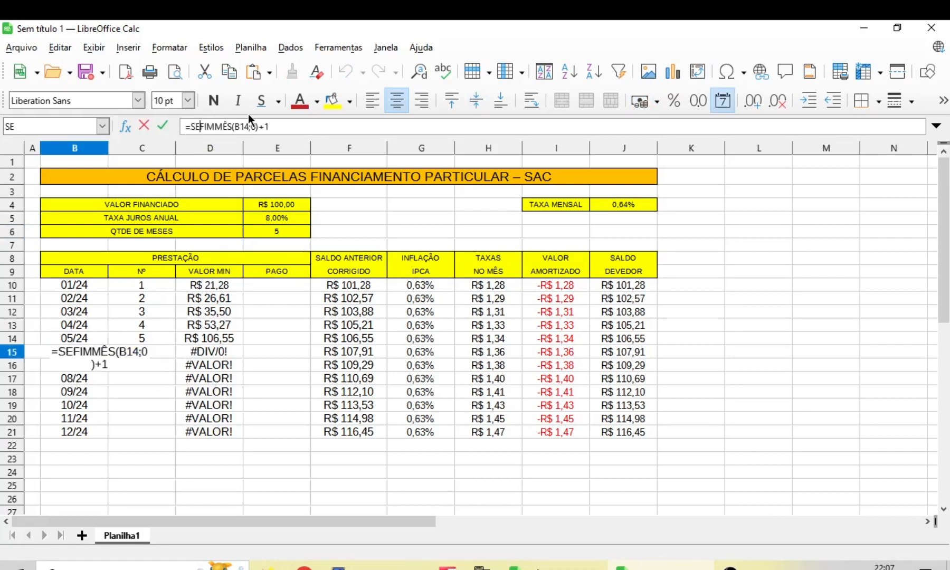
text(()
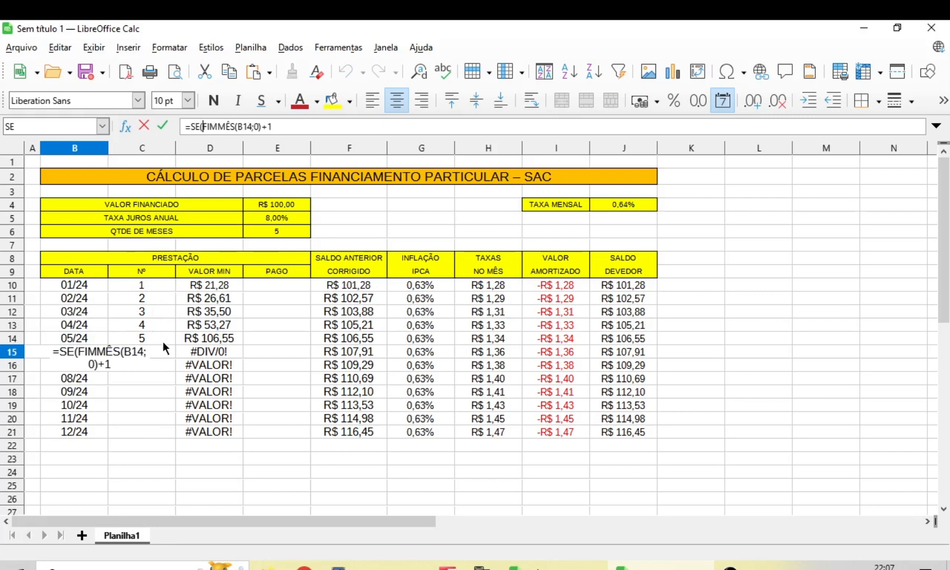
text(C15)
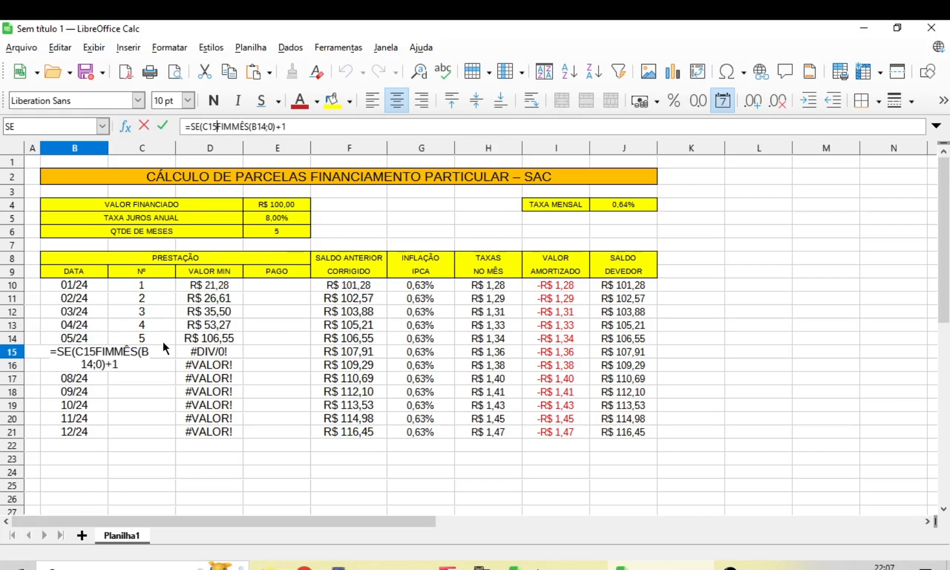
text(="";"";)
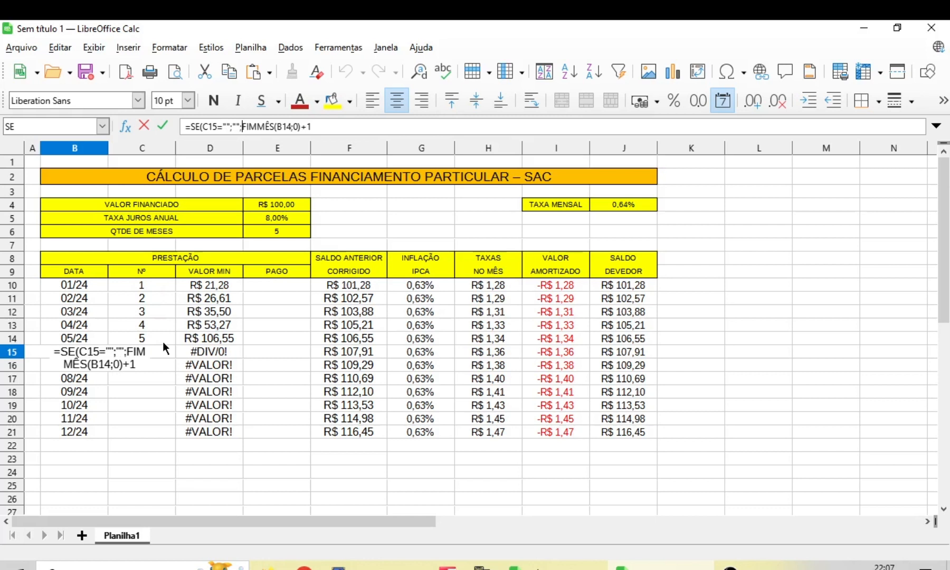
click(325, 125)
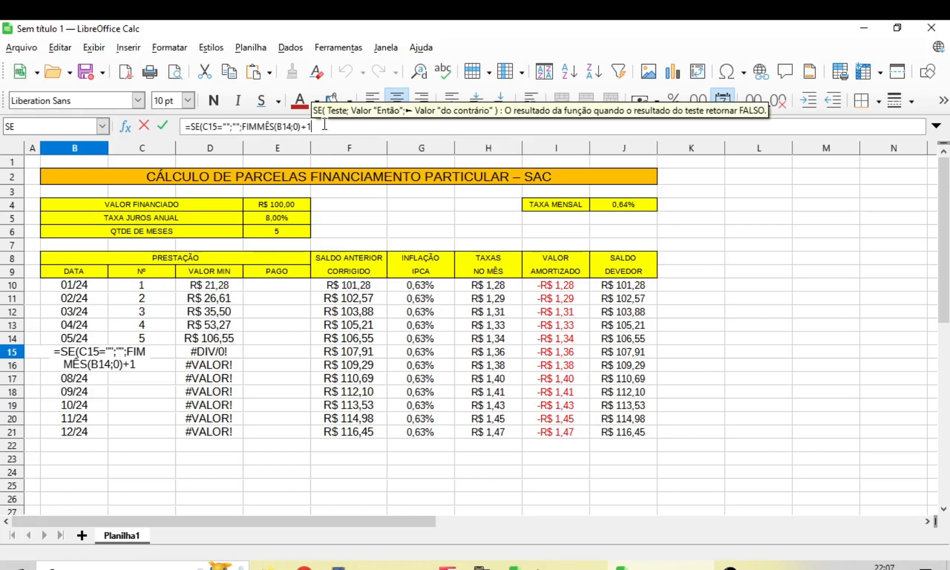
text())
key(Return)
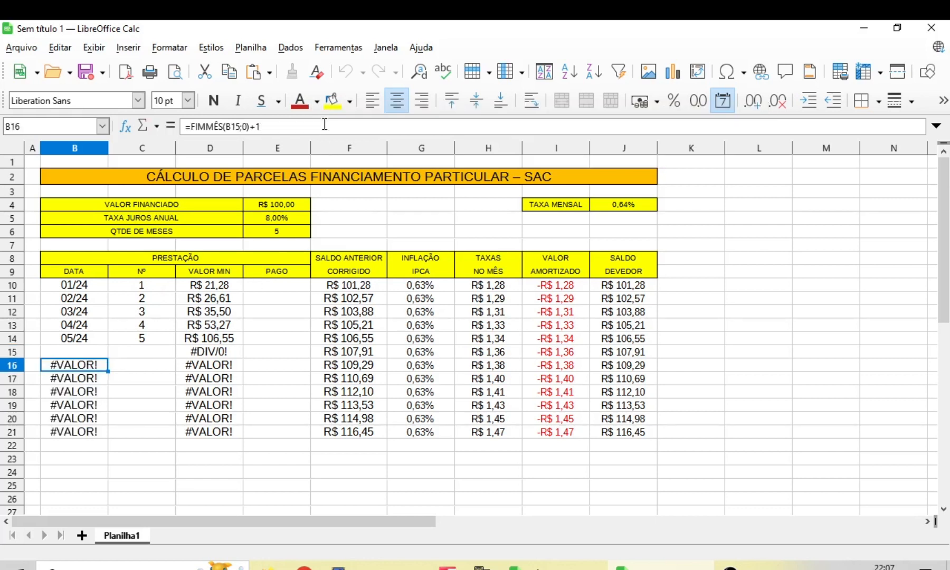
Make the VALOR MIN cell D15 blank when C15 is empty, using =SE(C15="";"";(F15-J14)+(J14/($E$6-C14))).
click(208, 352)
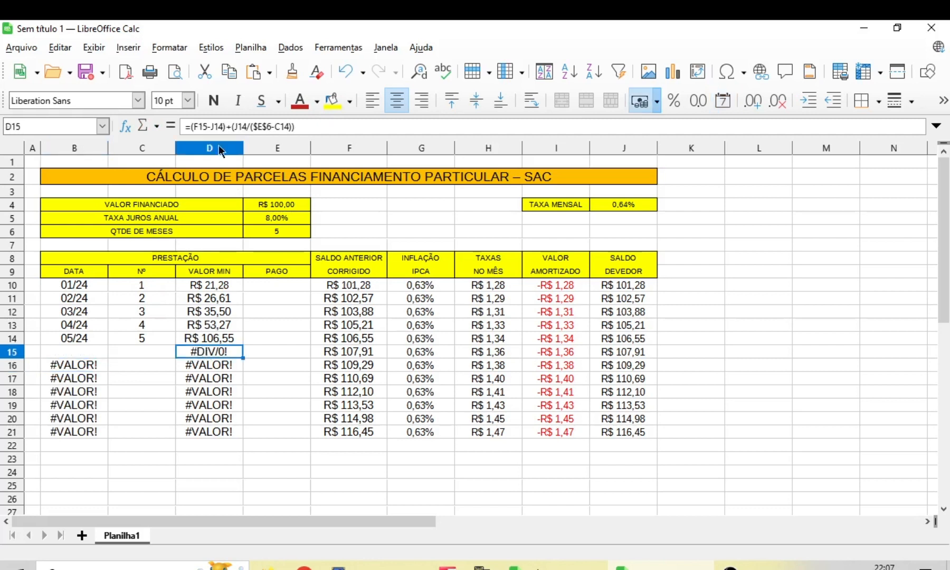
click(190, 127)
text(SE)
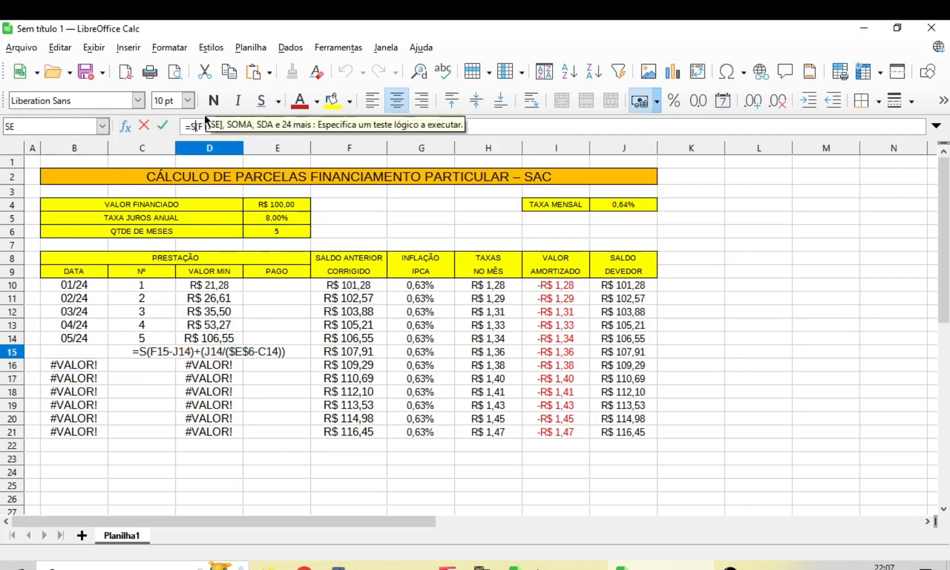
text(()
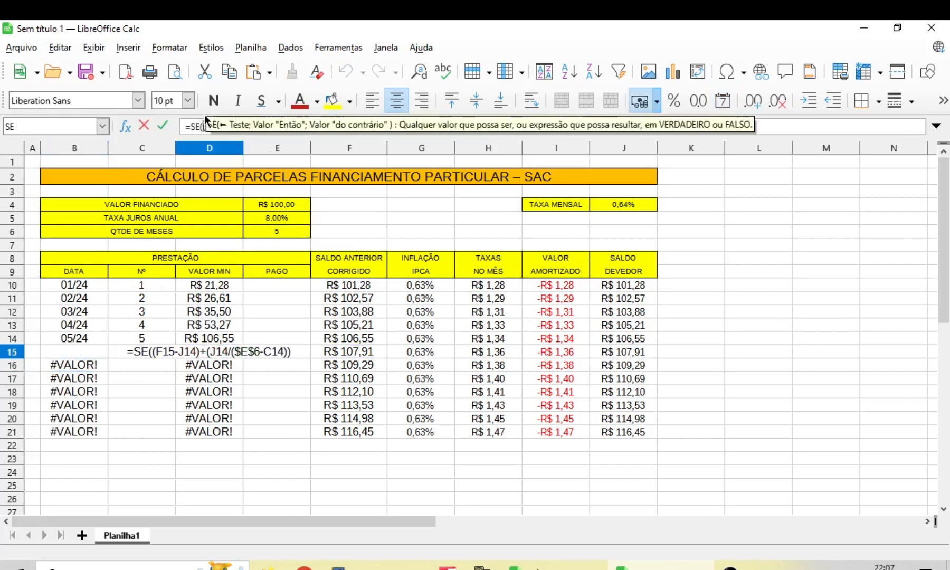
text(C15)
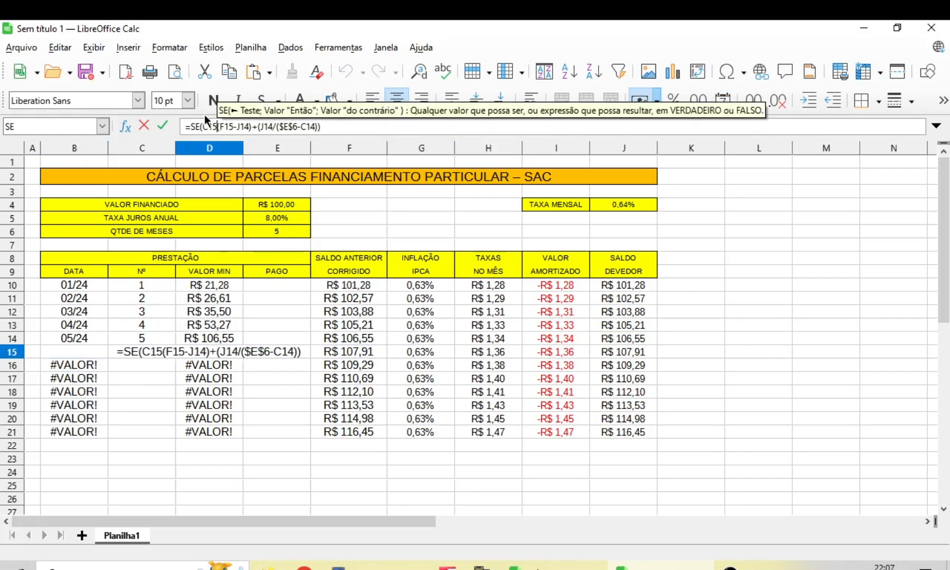
text(="";"")
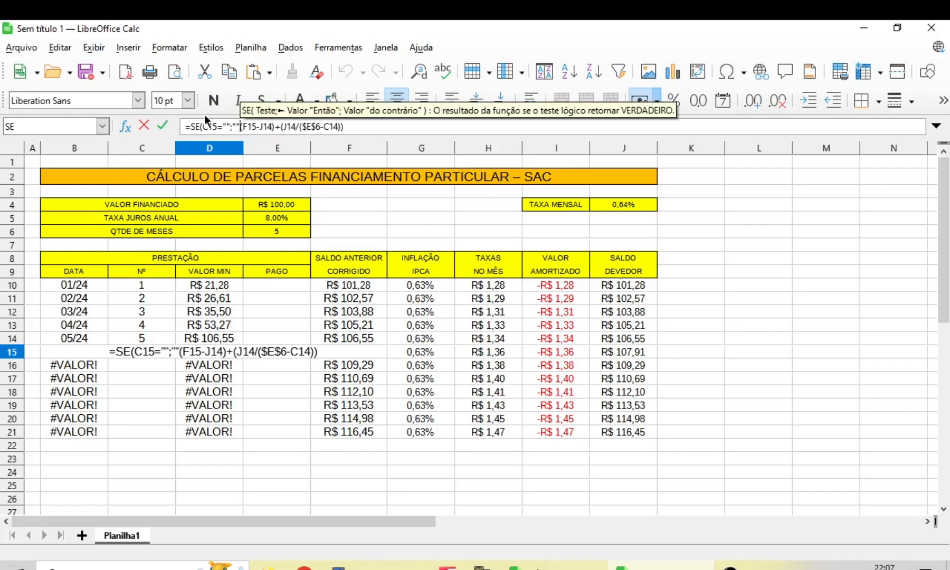
text(;)
click(353, 126)
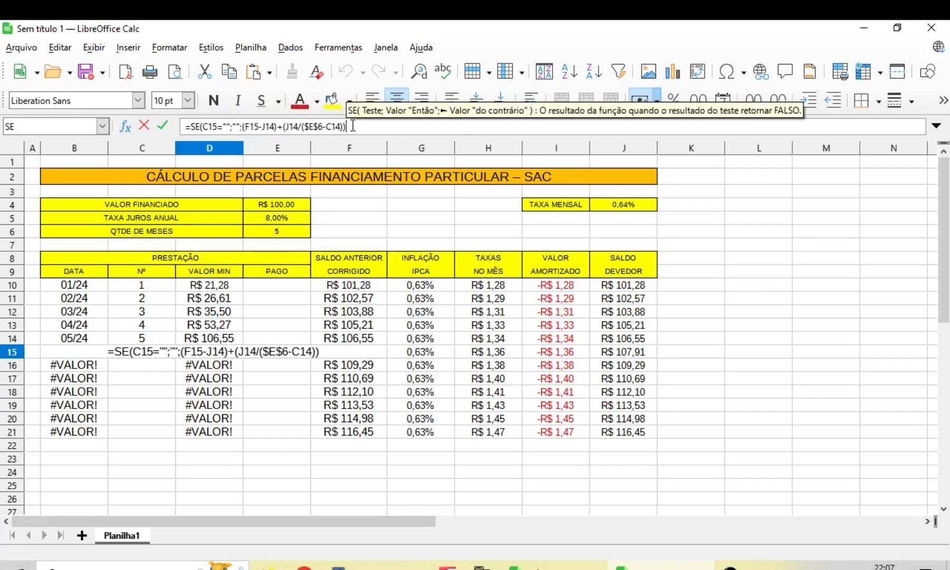
text())
key(Return)
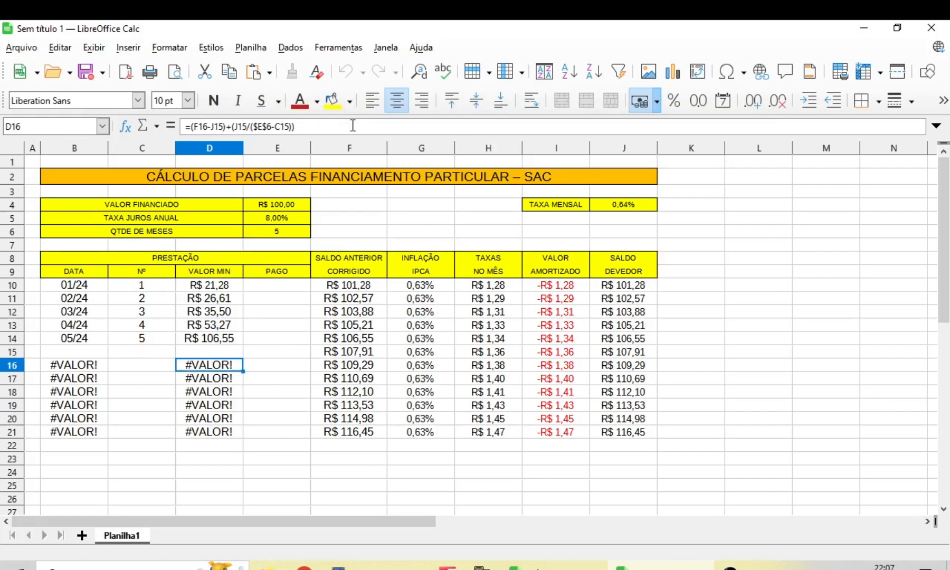
Make the corrected previous balance F15 blank when C15 is empty, using =SE(C15="";"";J14*(1+$J$4)*(1+G15)).
click(357, 354)
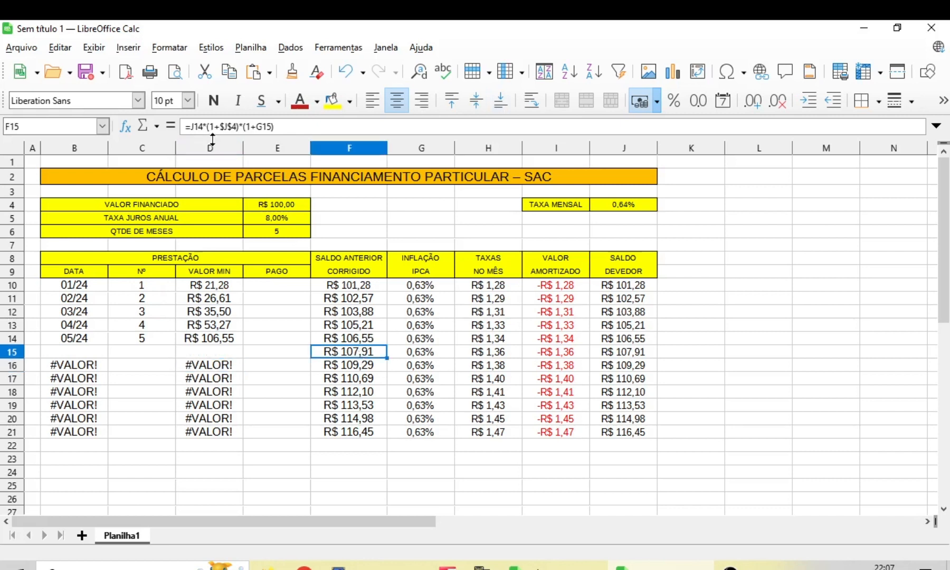
click(191, 125)
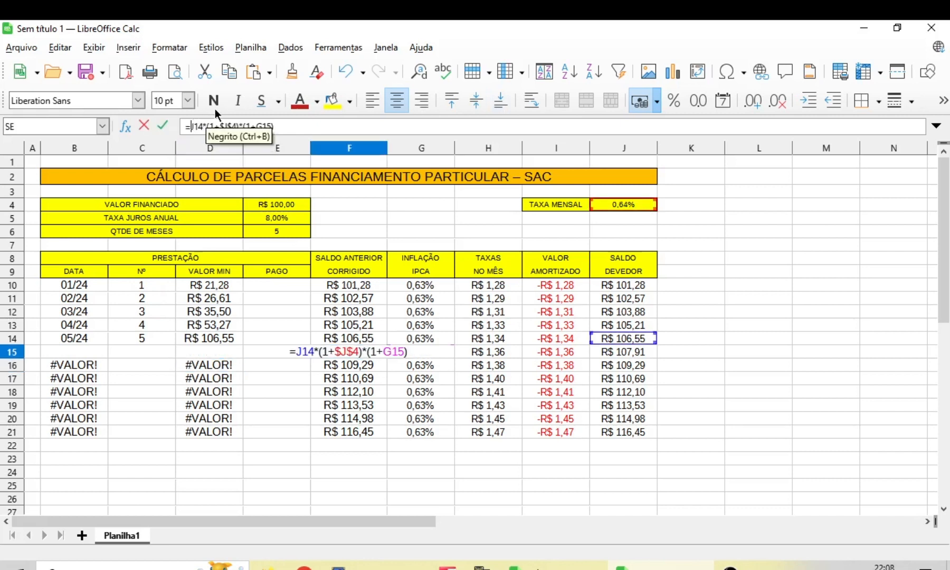
text(SE()
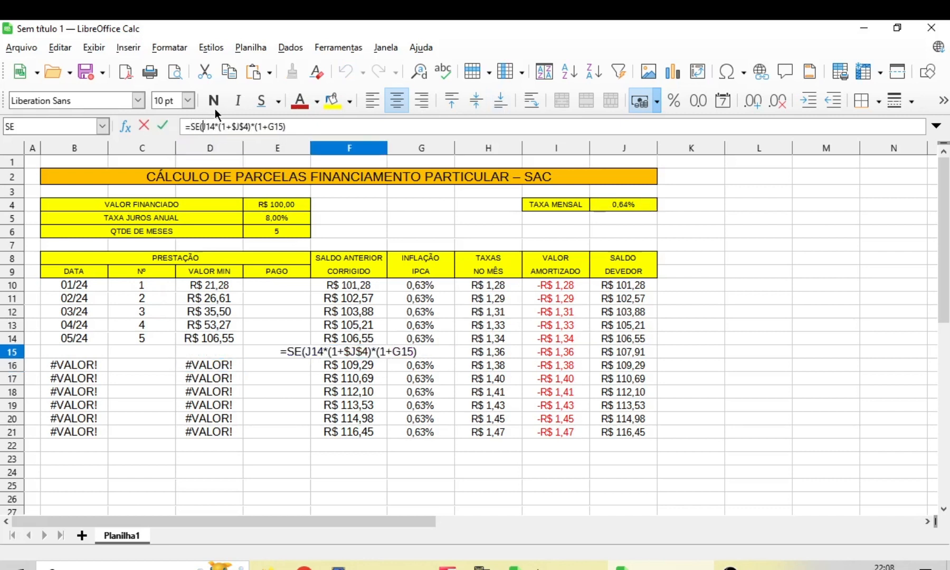
text(C15=)
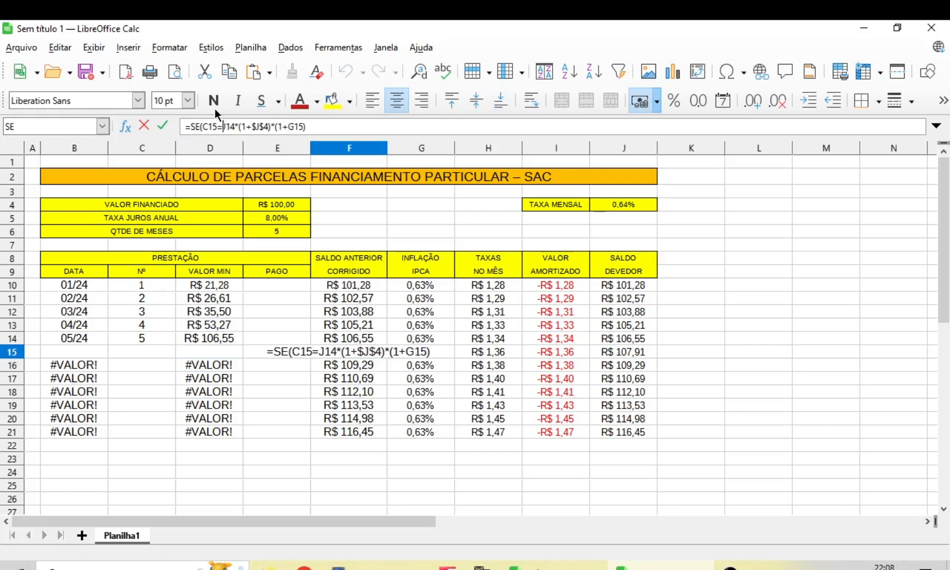
text("";)
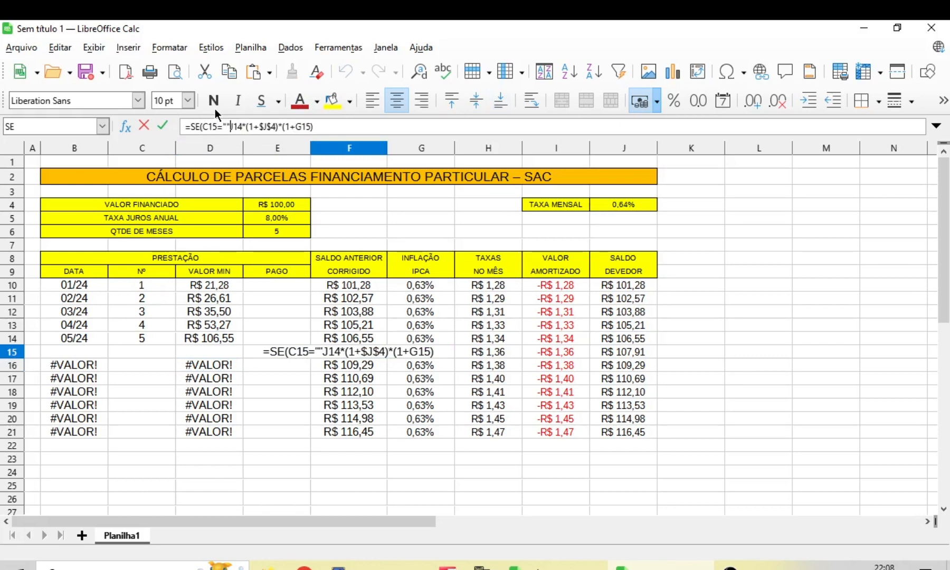
text("";)
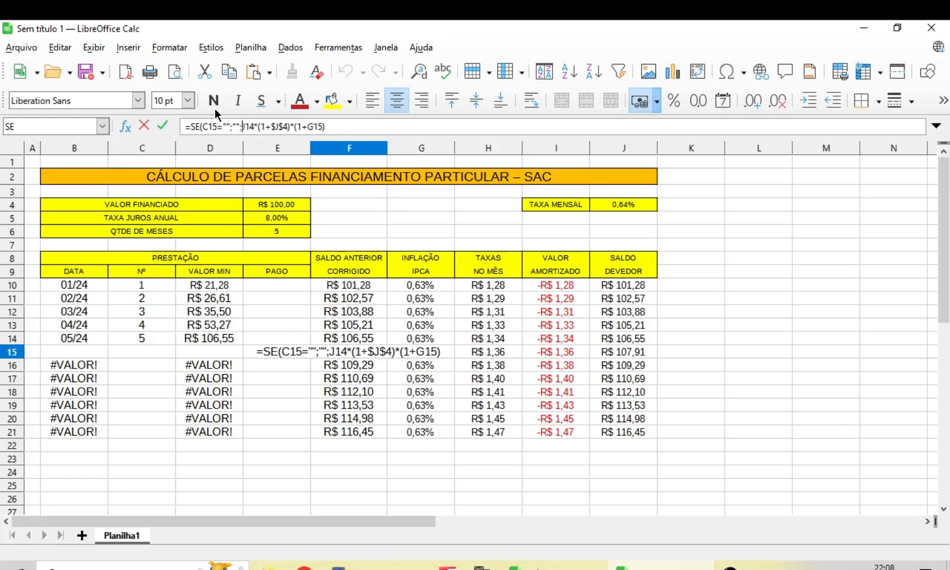
click(350, 127)
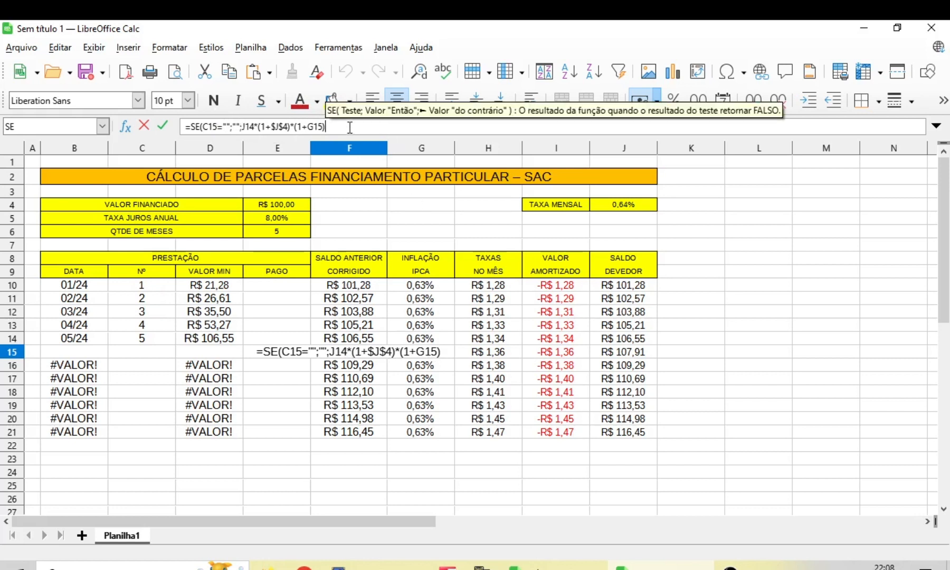
text())
key(Return)
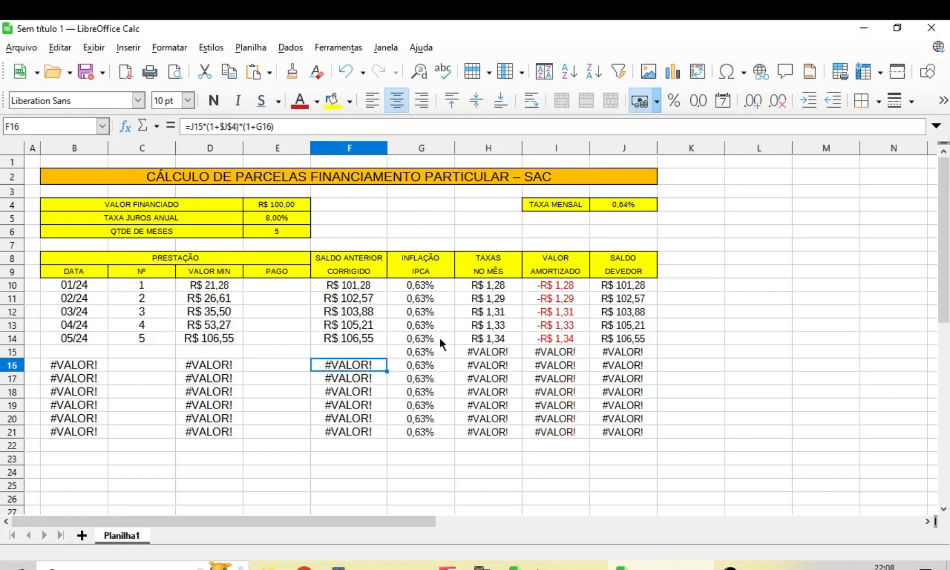
Make the monthly charges cell H15 blank when C15 is empty, using =SE(C15="";"";F15-J14).
click(429, 353)
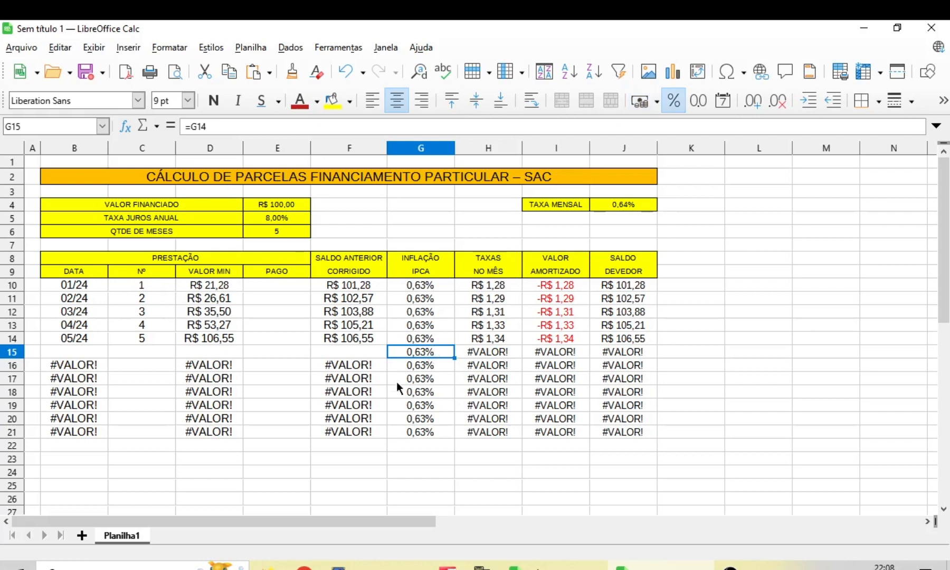
click(478, 351)
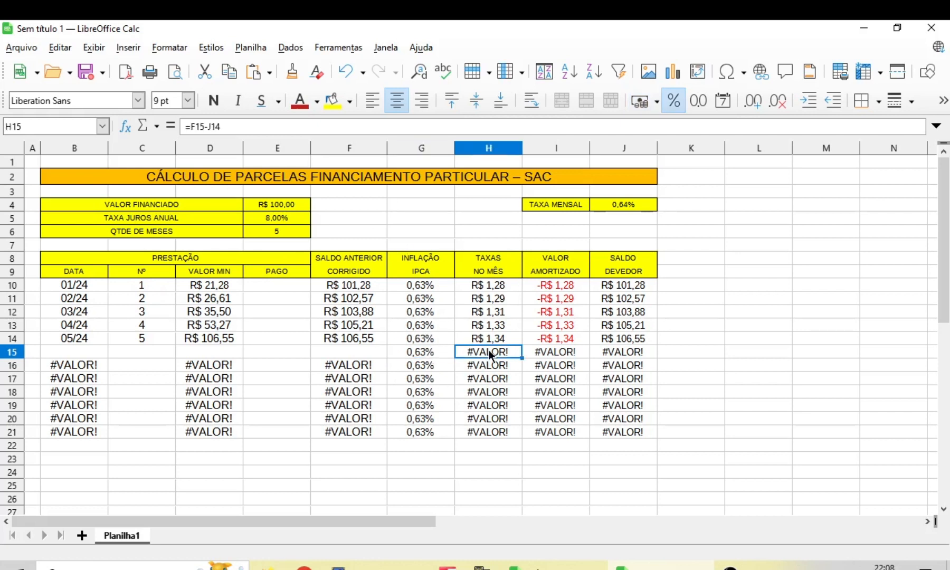
click(188, 127)
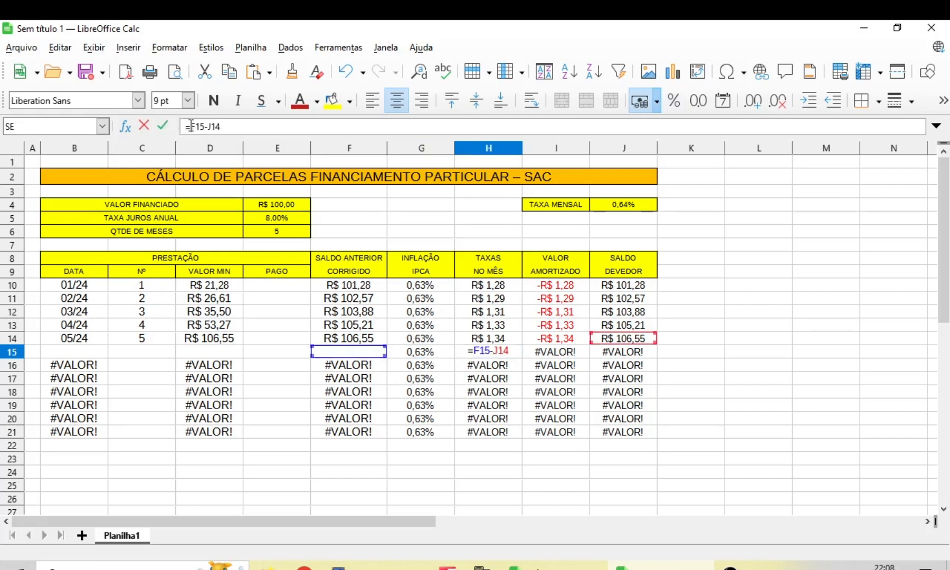
text($E)
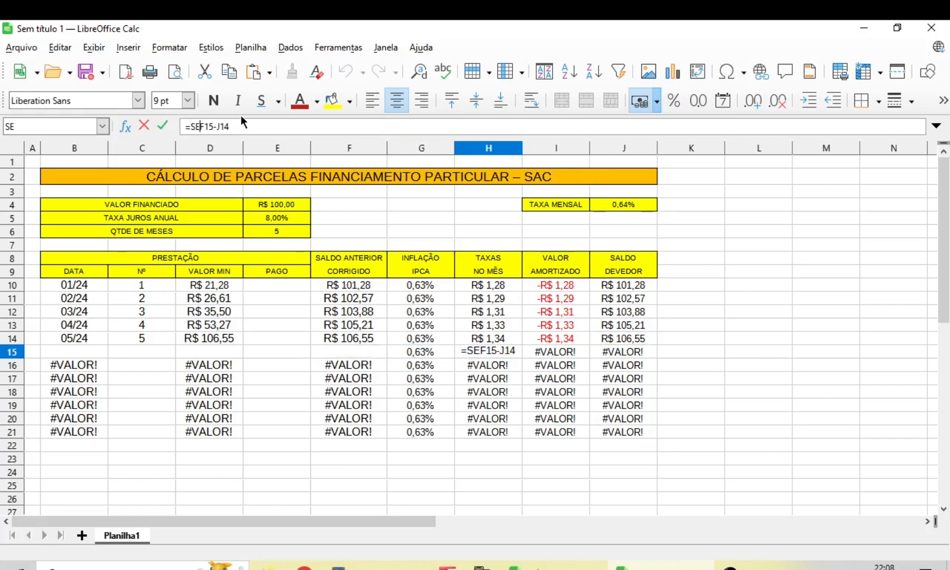
text(()
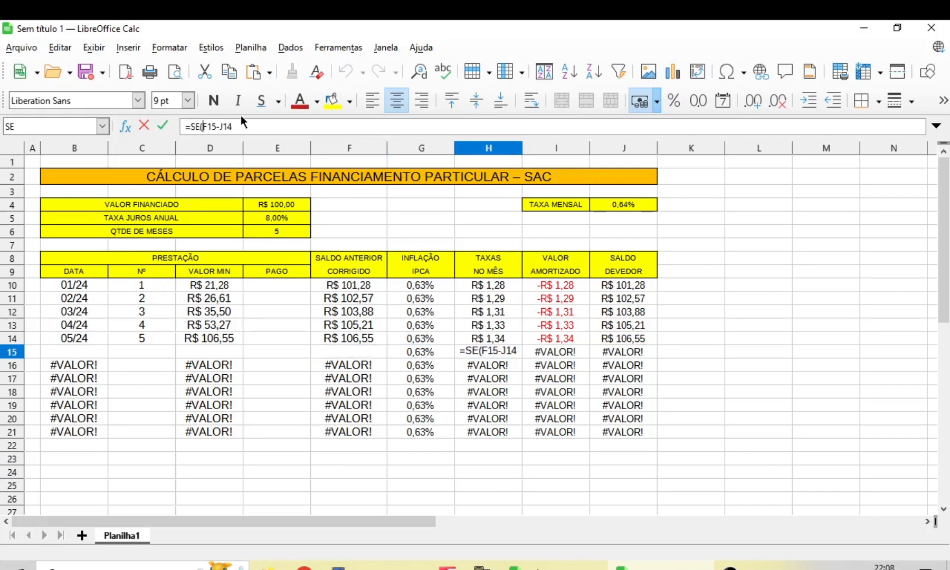
click(157, 351)
text(=)
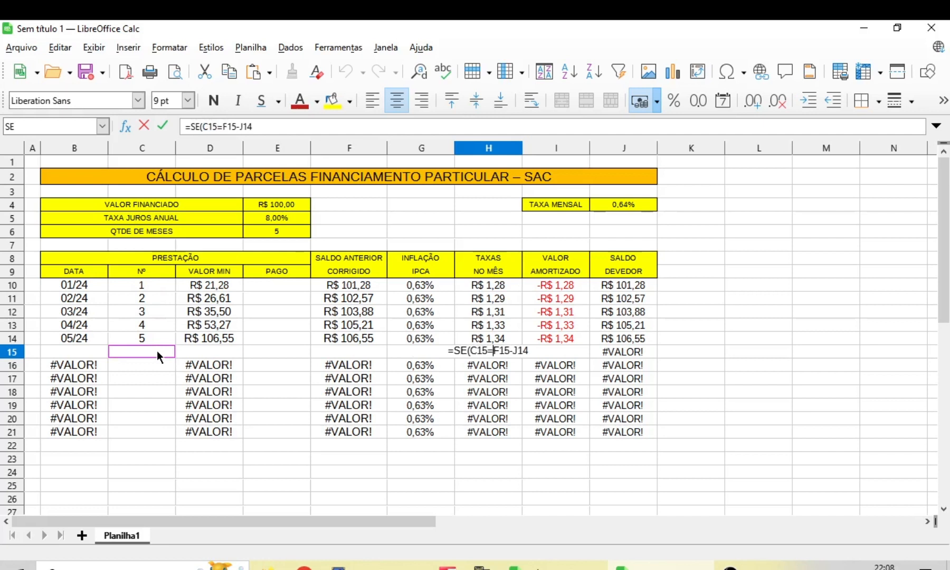
text("";)
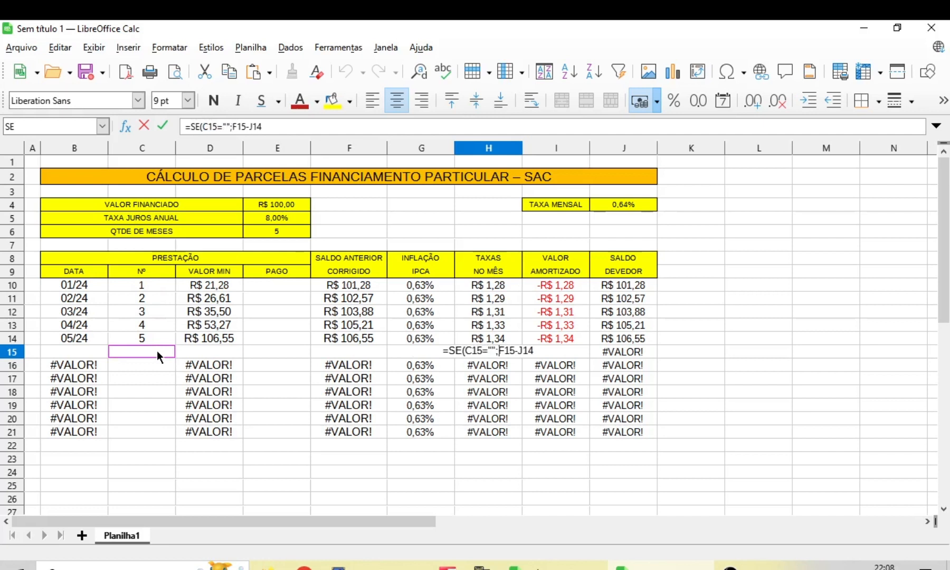
text("";)
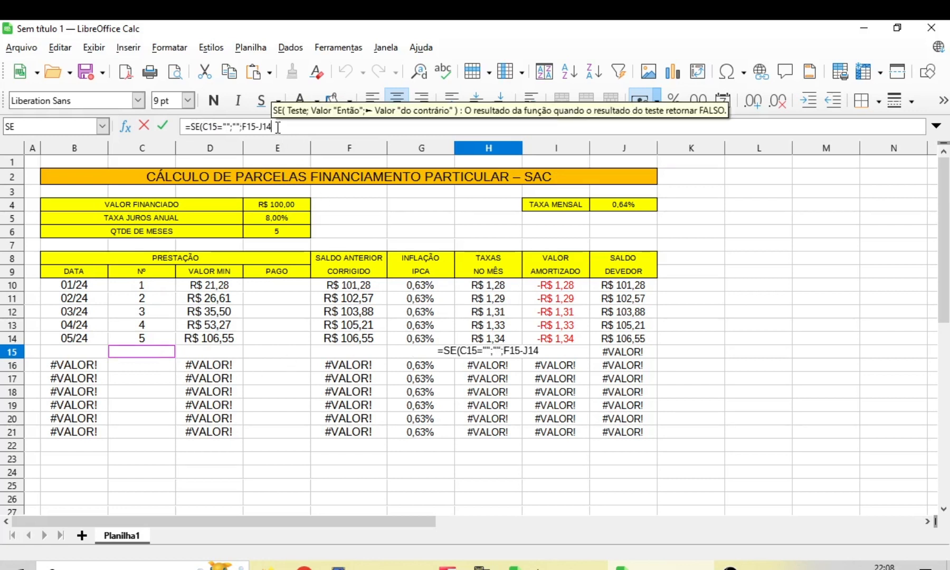
text())
key(Return)
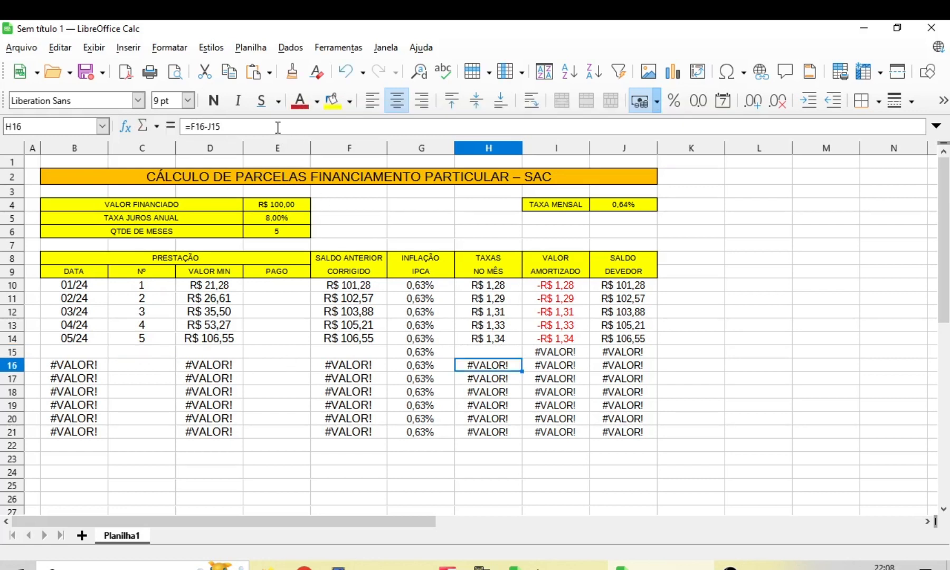
Make the amortized value cell I15 blank when C15 is empty, using =SE(C15="";"";E15-H15).
click(548, 351)
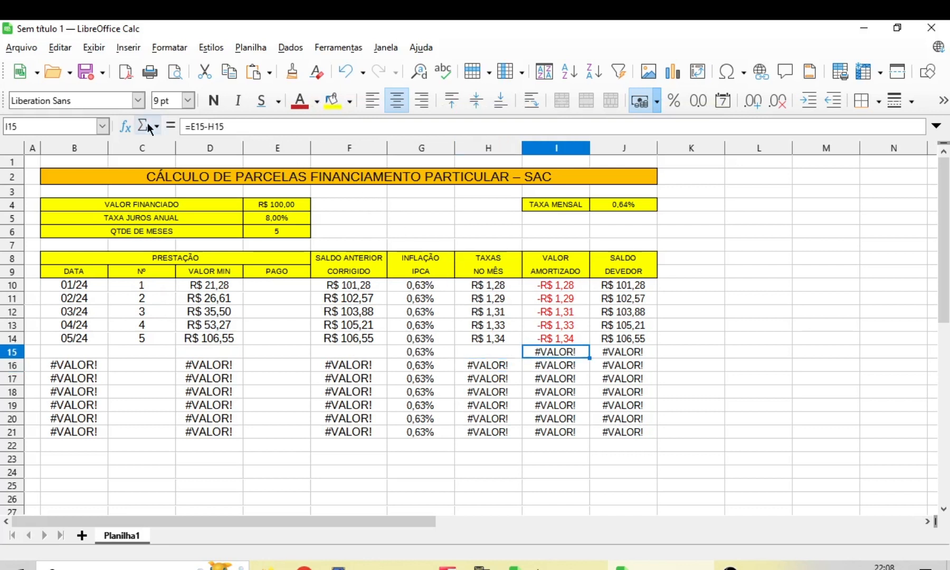
click(191, 126)
text(SE)
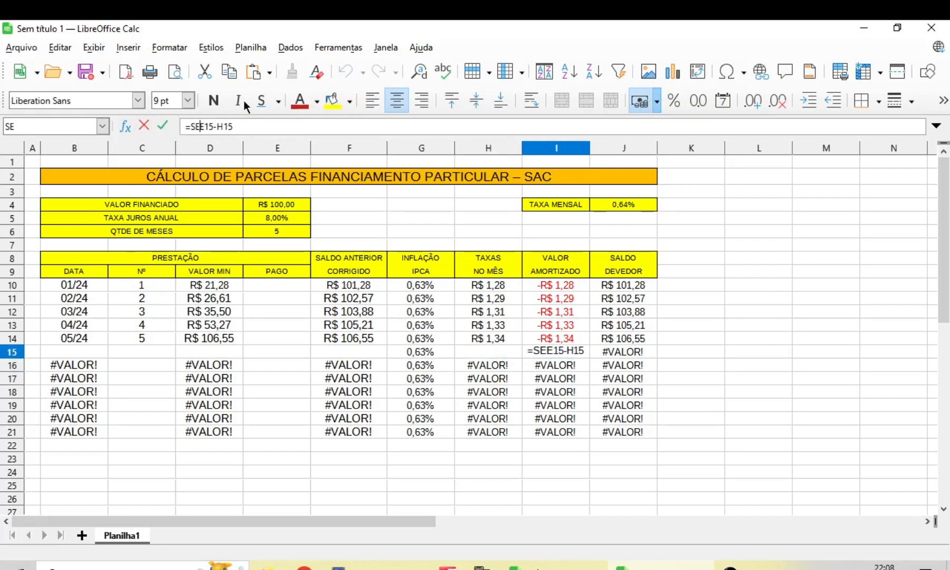
text(()
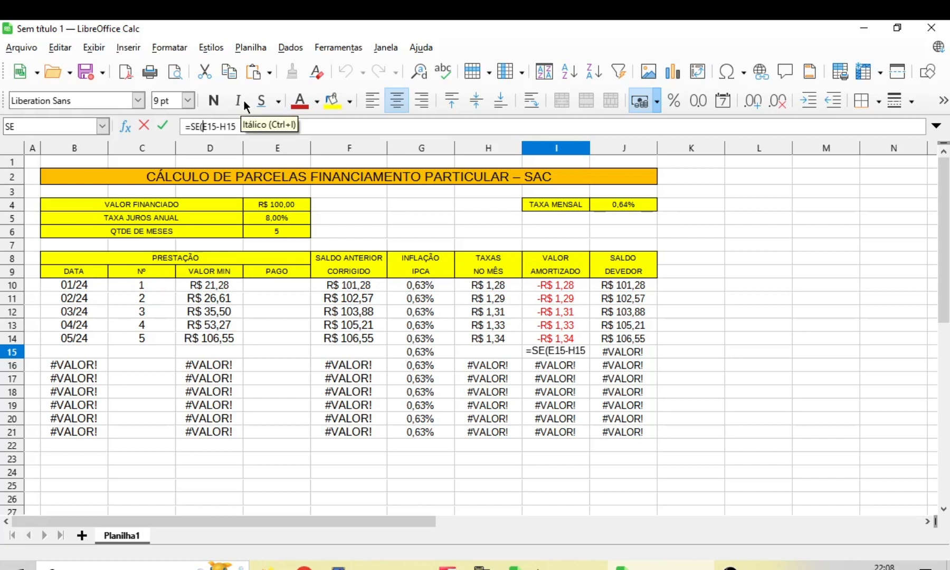
text(C15=)
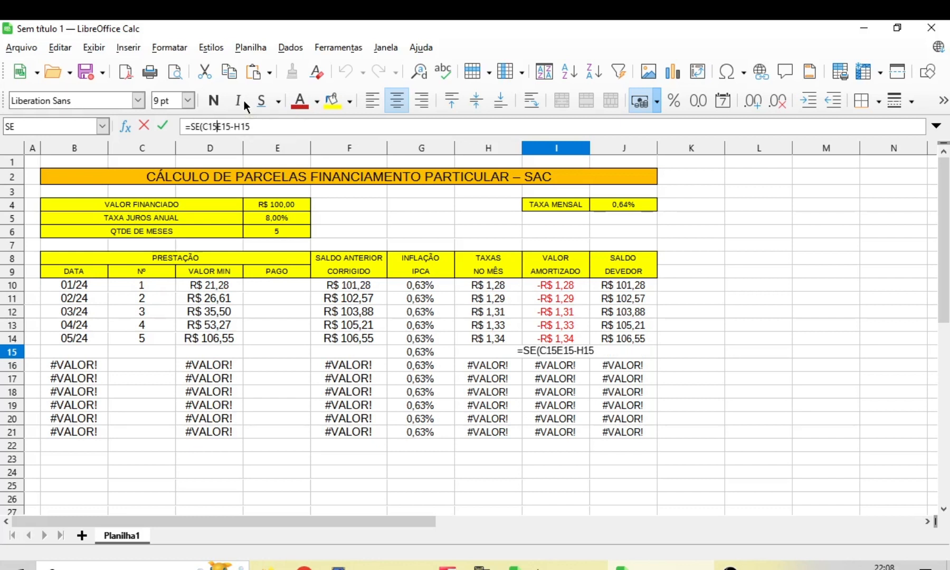
text("";)
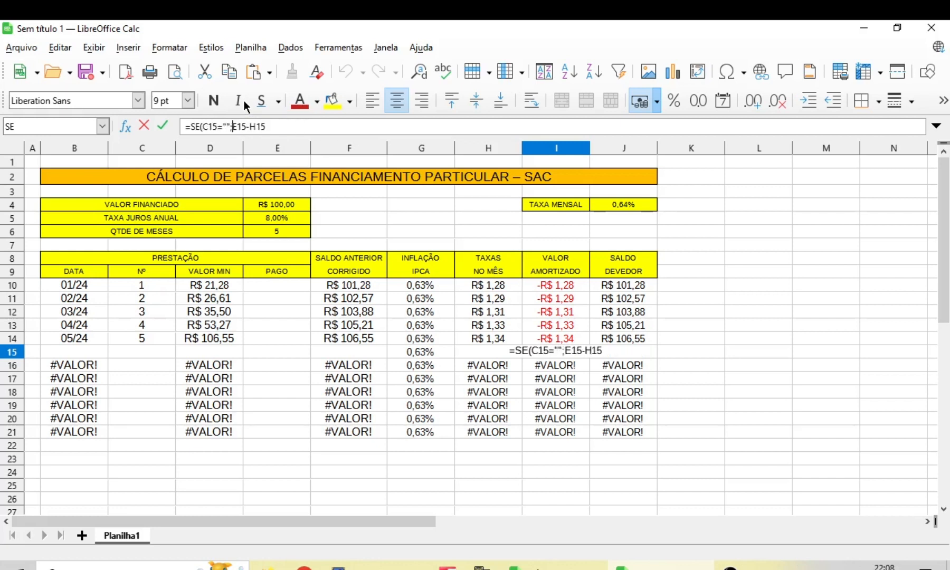
text("";)
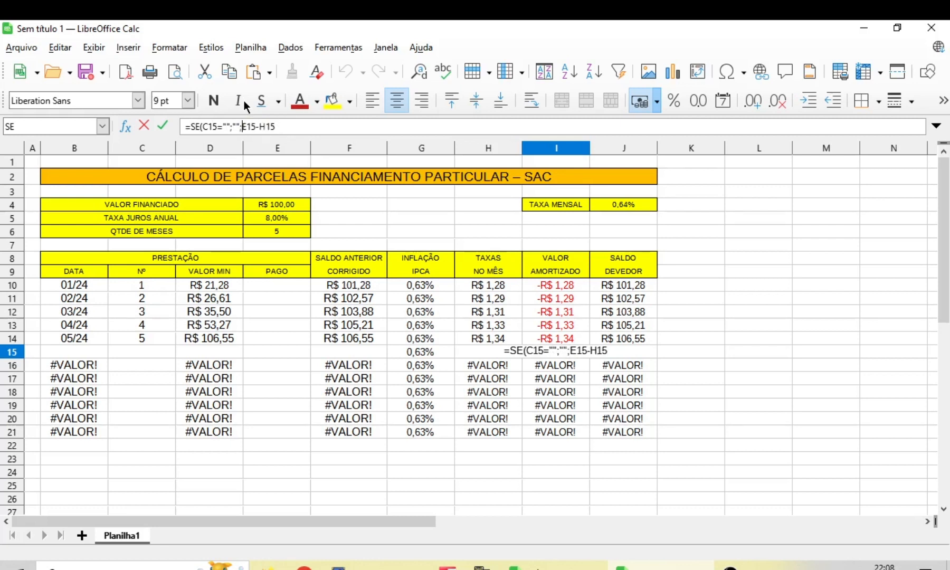
click(280, 126)
text())
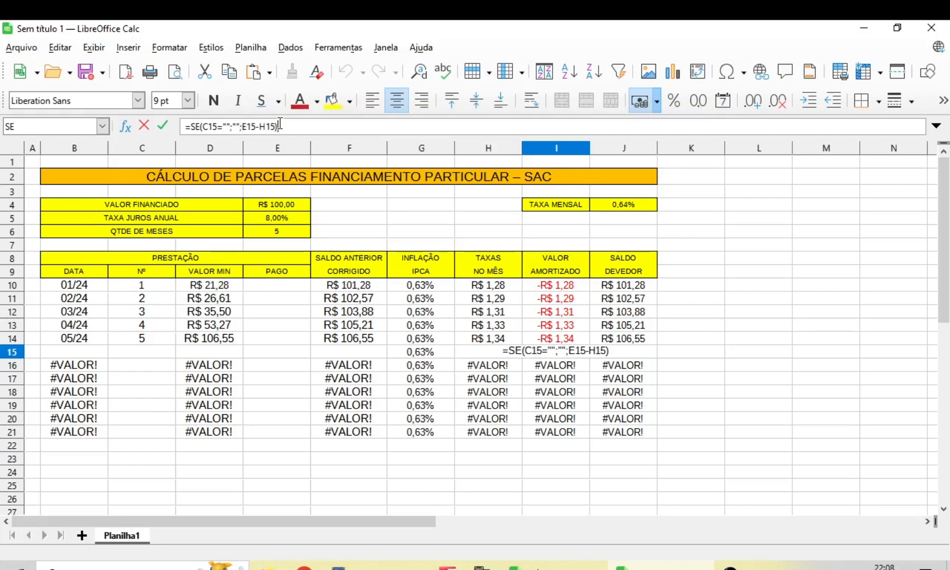
key(Return)
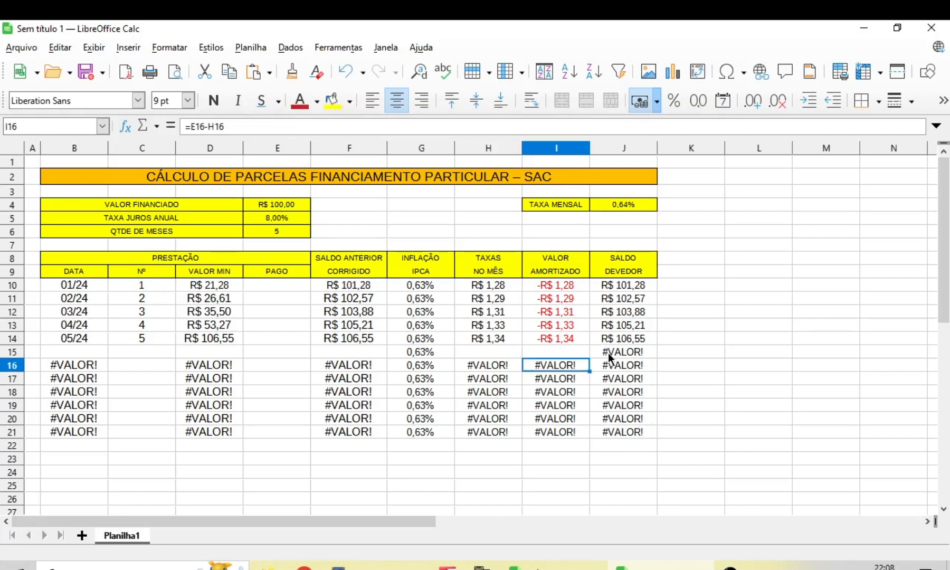
Make the outstanding balance cell J15 blank when C15 is empty, using =SE(C15="";"";F15-E15).
click(608, 351)
click(190, 126)
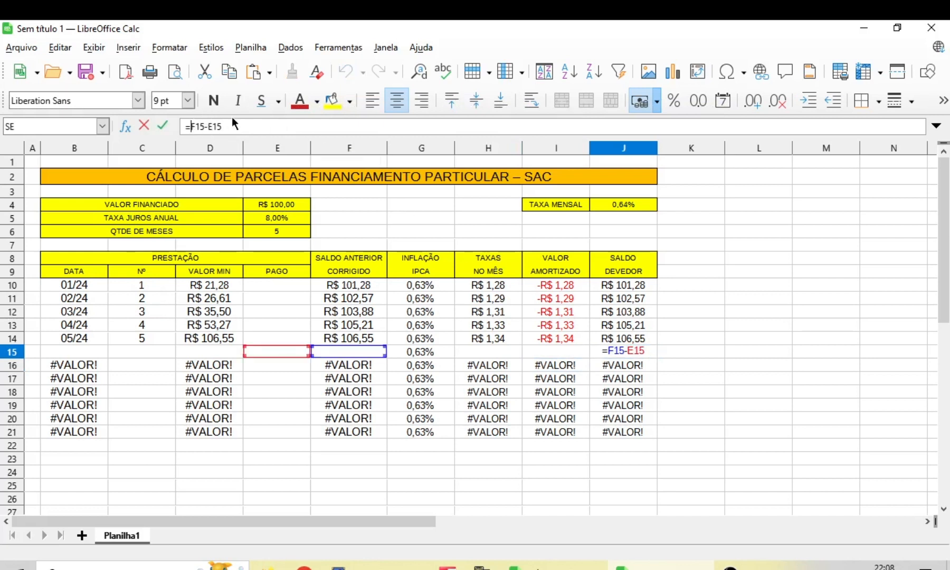
text(C15=)
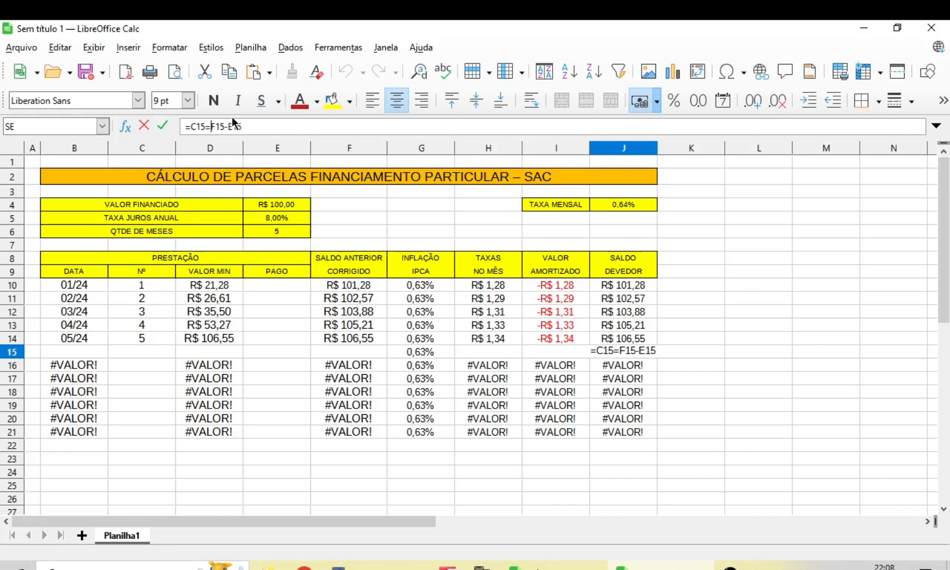
text("";"")
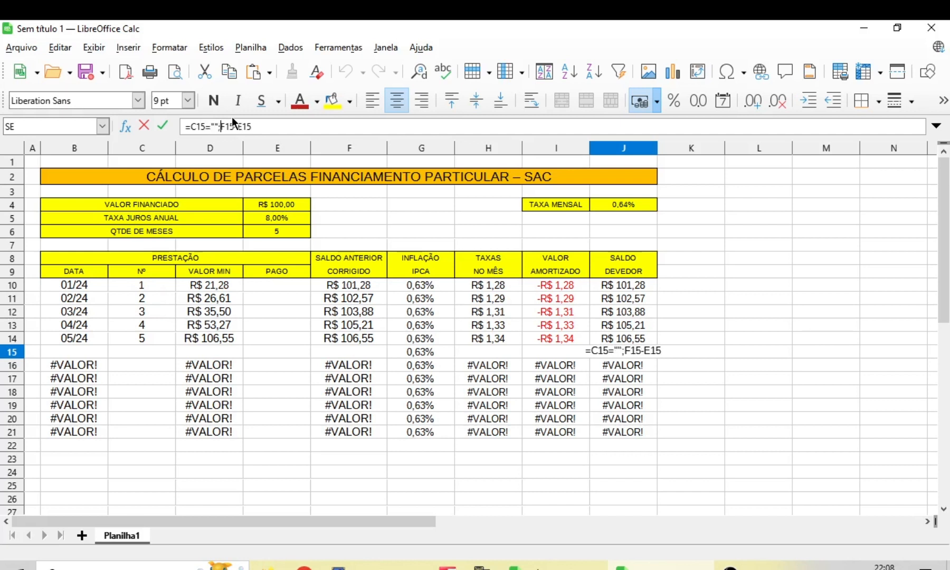
text(;)
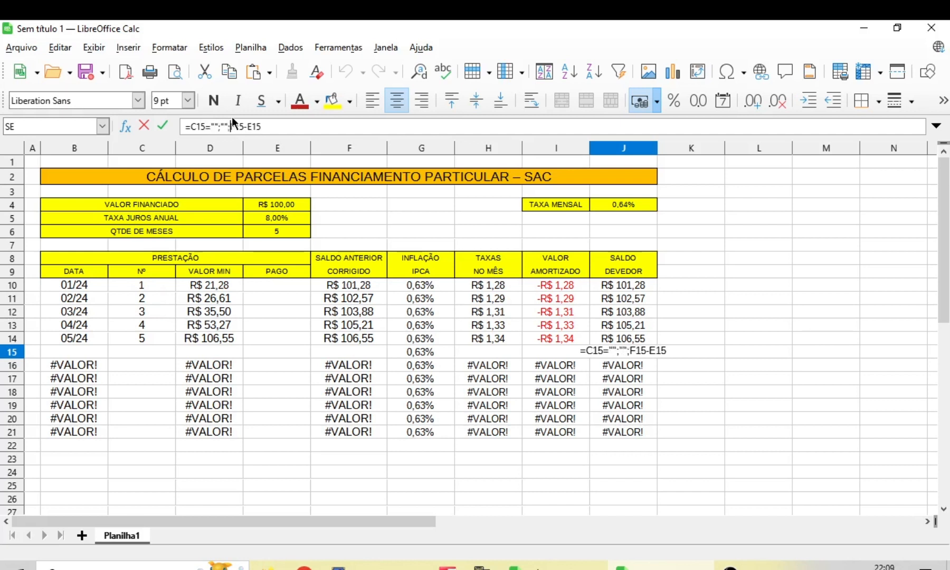
click(271, 126)
text())
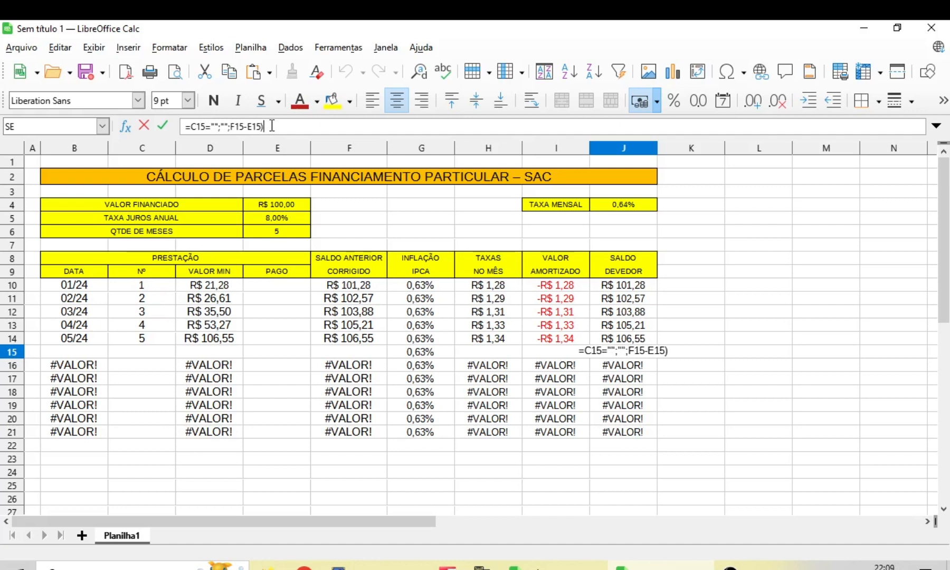
click(191, 126)
text(SE()
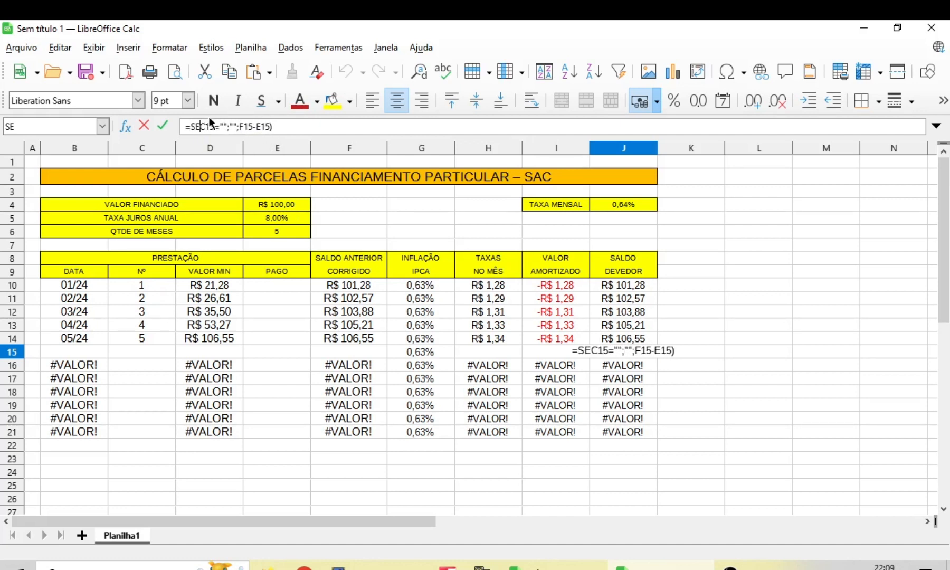
click(292, 125)
key(Return)
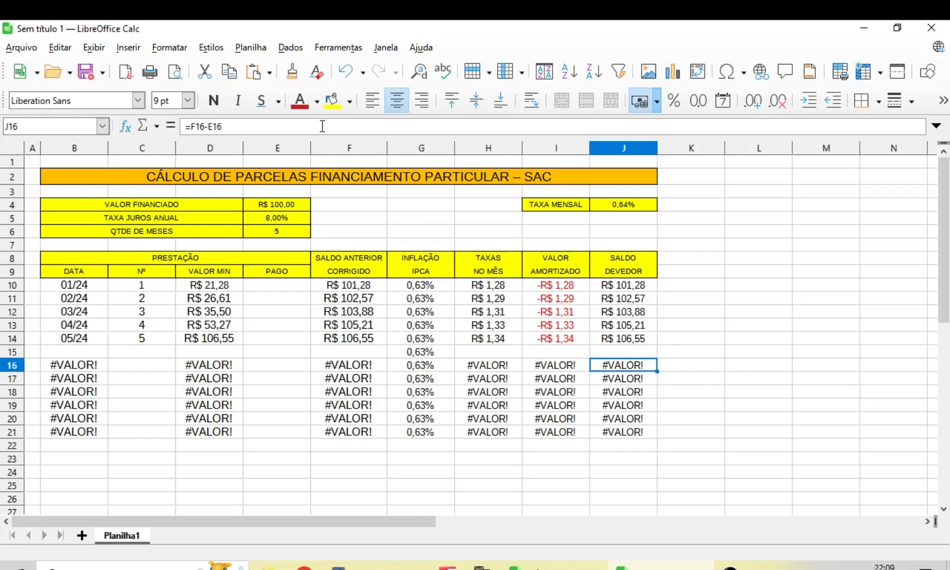
click(612, 350)
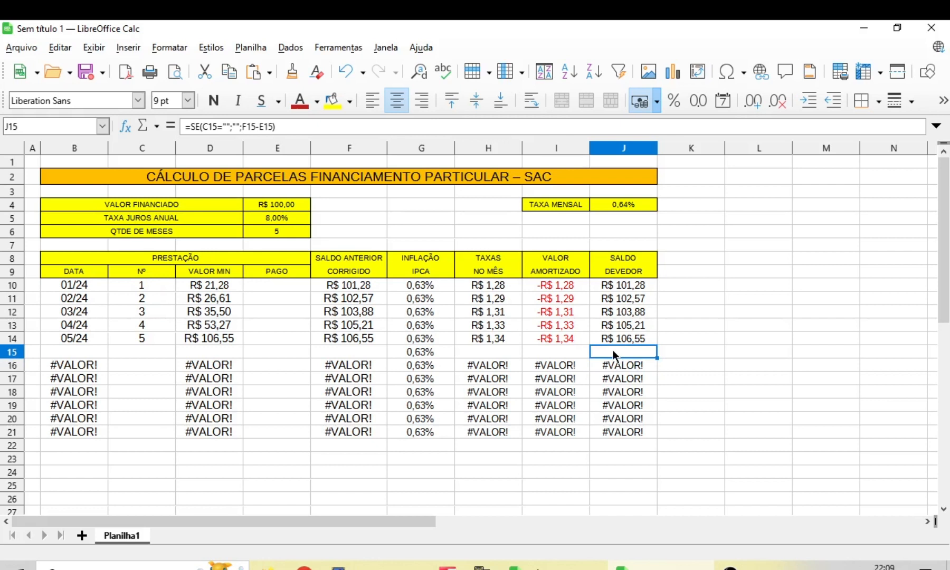
Fill the blank-proof formulas of row 15, columns B to J, down through row 21.
drag(88, 353, 652, 295)
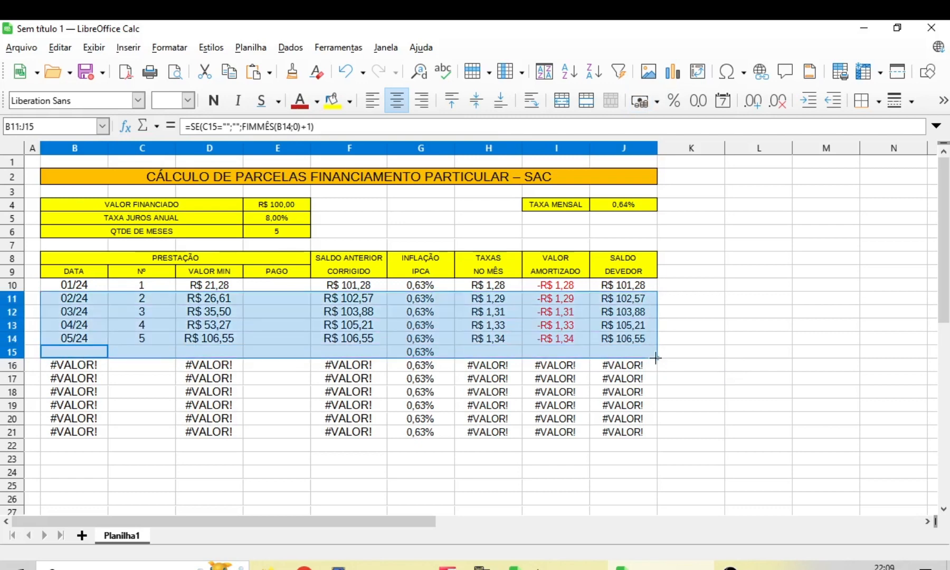
drag(659, 358, 664, 439)
click(553, 408)
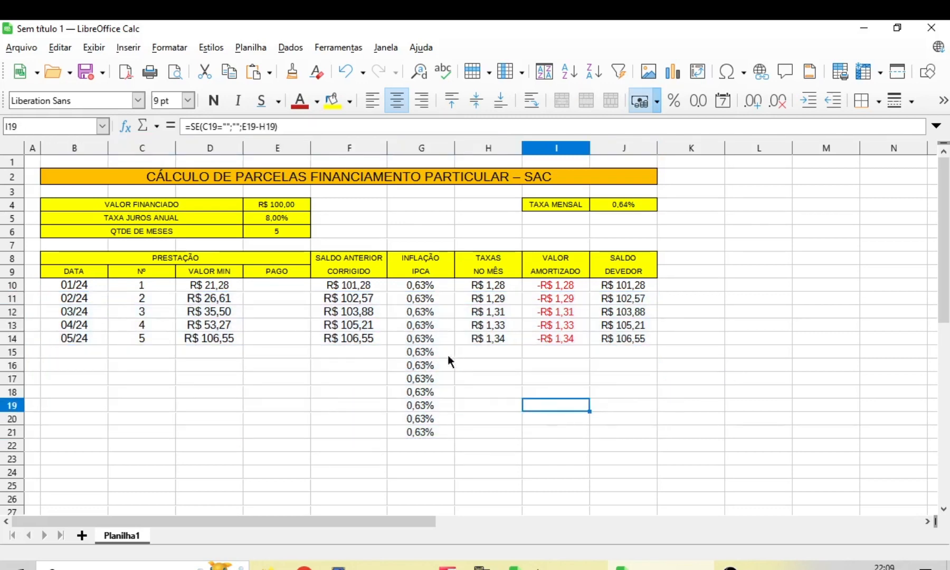
Clear the IPCA inflation values in G15:G21.
drag(447, 355, 431, 417)
key(Delete)
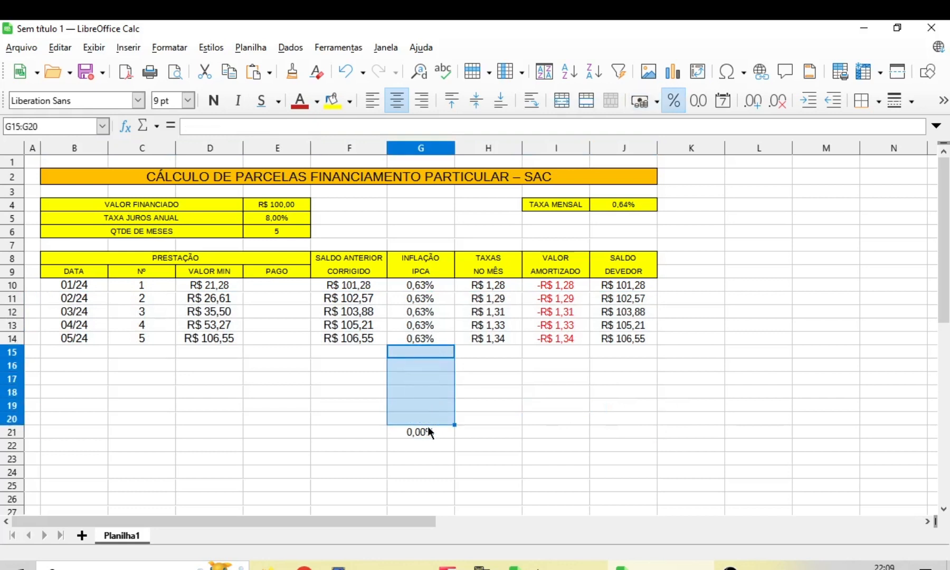
key(Down)
key(Delete)
Fill the formulas of B15:J15 down through row 592.
drag(73, 353, 641, 353)
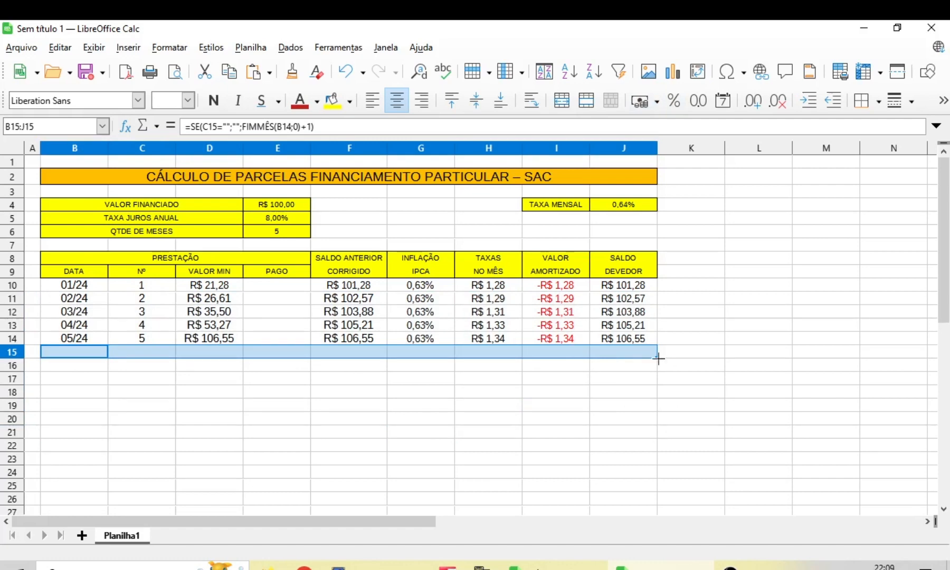
drag(657, 357, 619, 523)
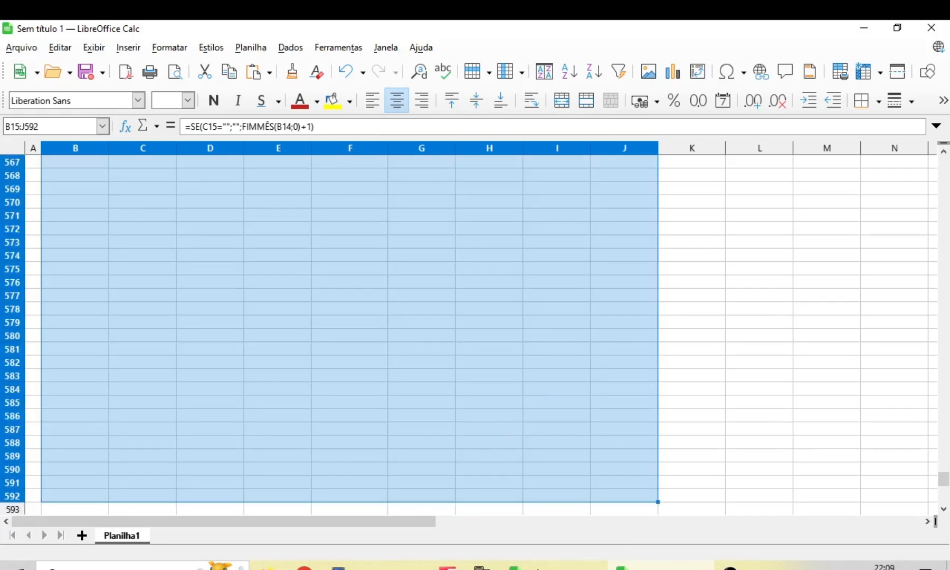
drag(943, 479, 932, 125)
click(518, 350)
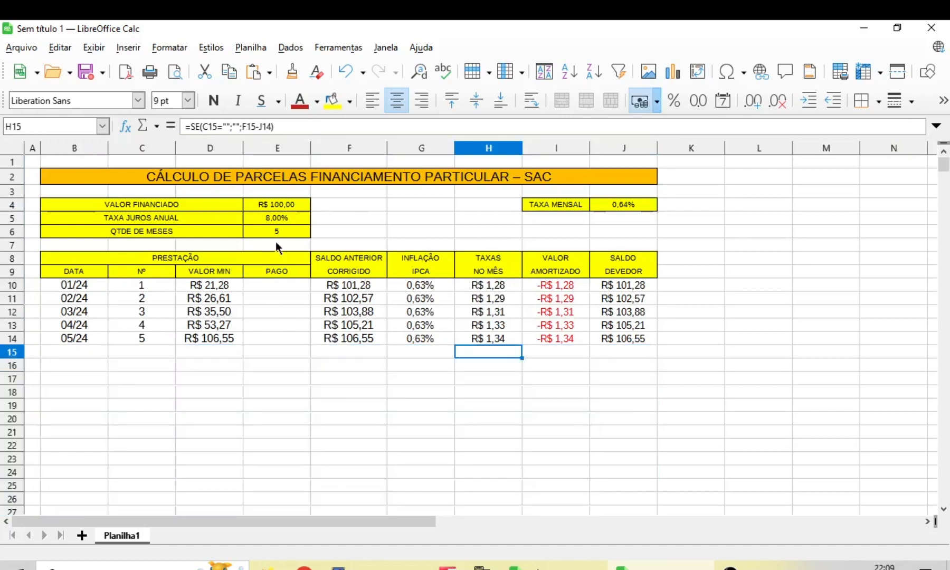
Set VALOR FINANCIADO to 100.000 and QTDE DE MESES to 360.
click(274, 206)
text(1)
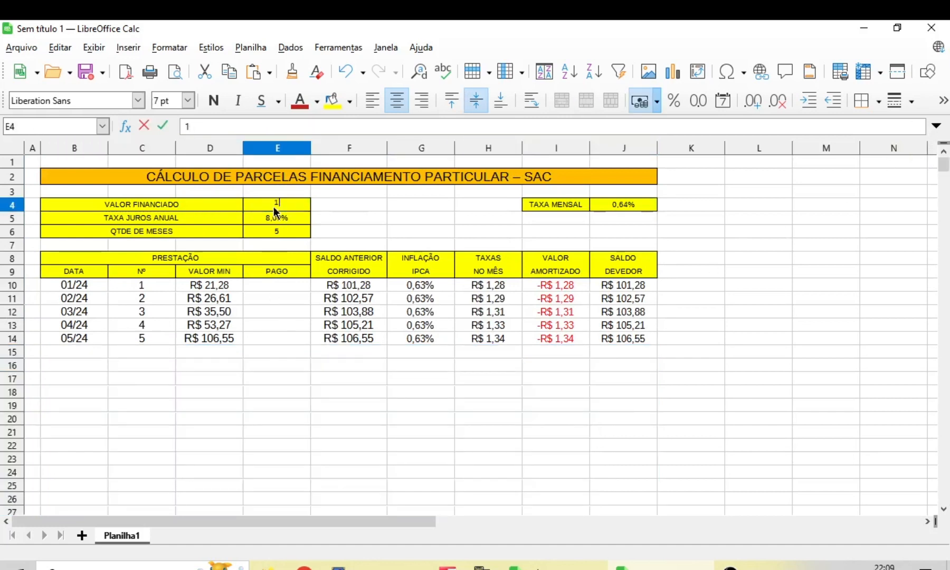
text(00.000)
key(Return)
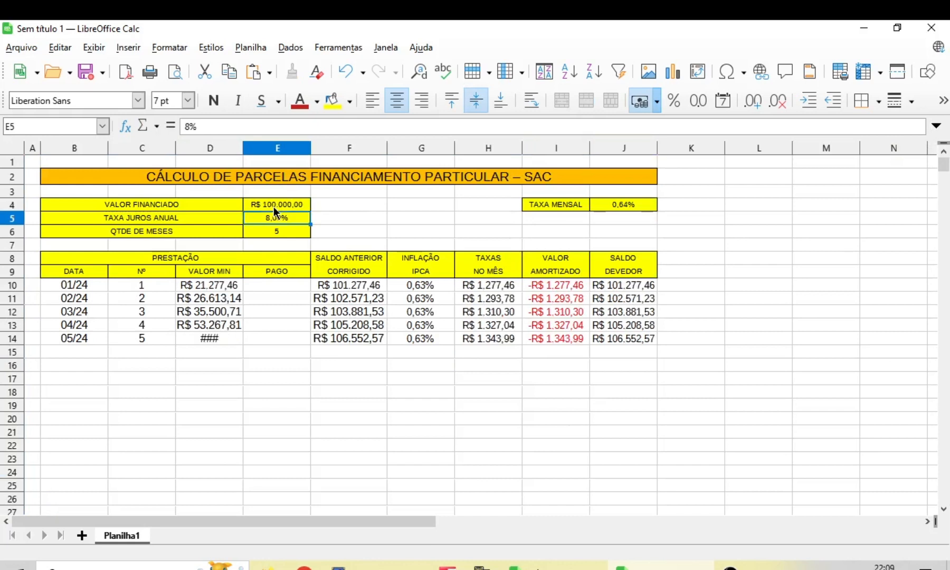
click(289, 231)
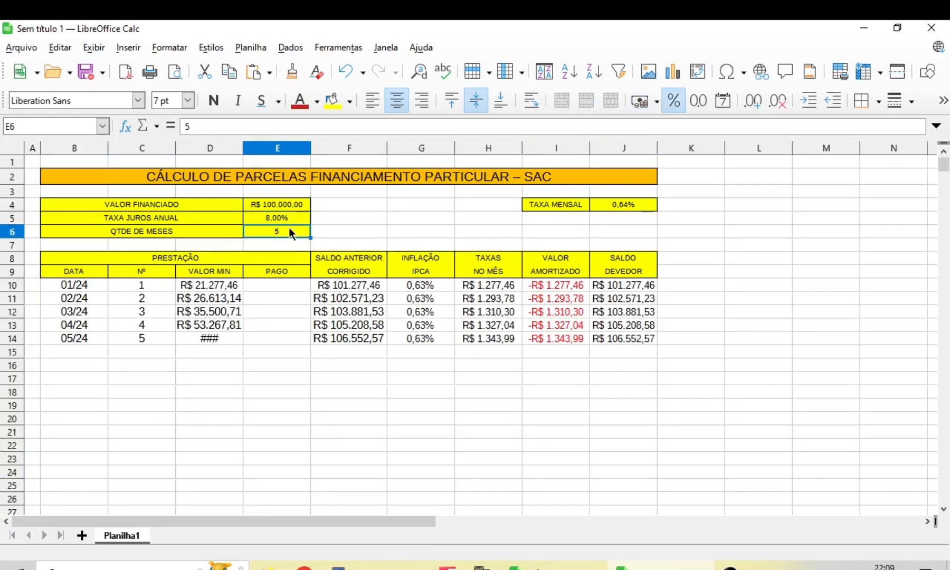
text(36)
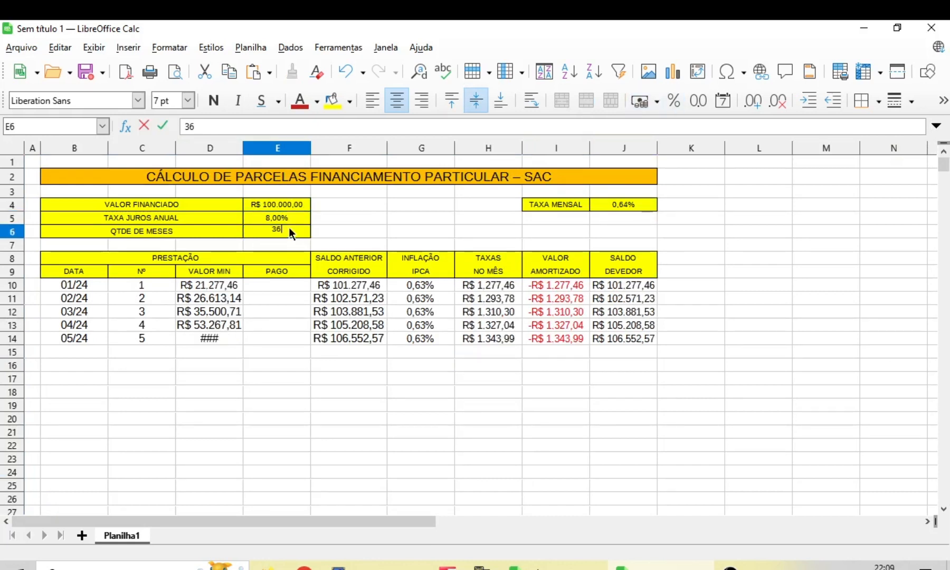
text(0)
key(Return)
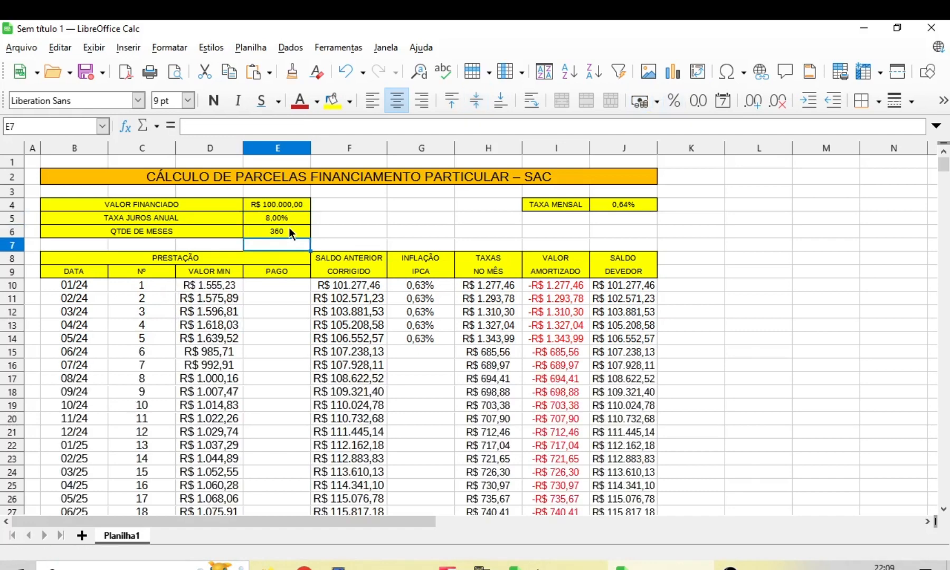
Fill the IPCA inflation formula from G14 down to G369, the row of installment 360.
click(426, 339)
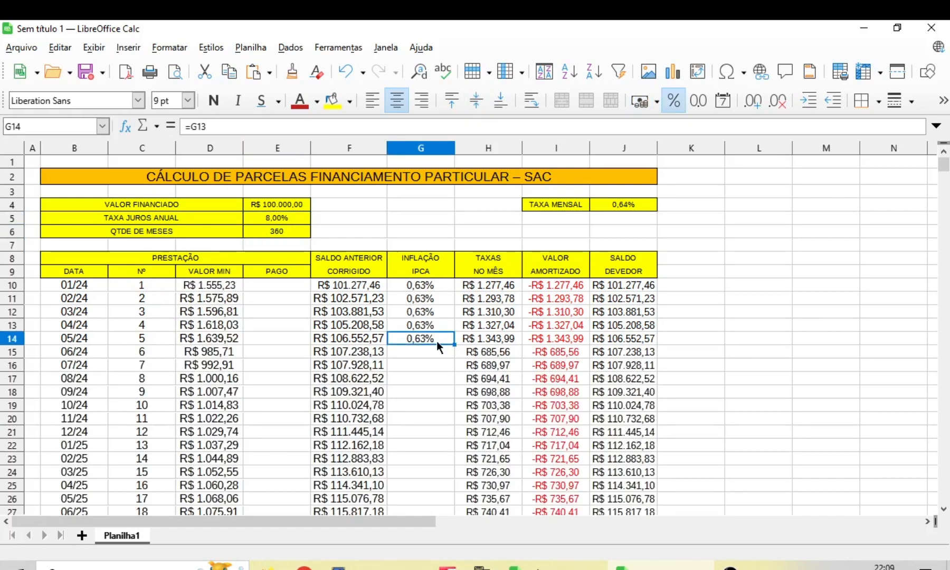
drag(456, 345, 443, 412)
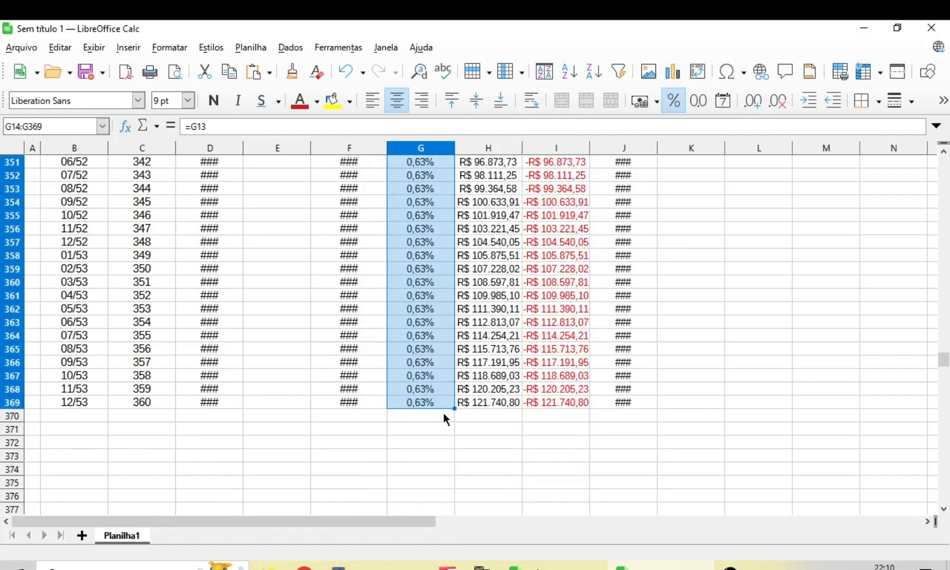
click(146, 402)
click(436, 402)
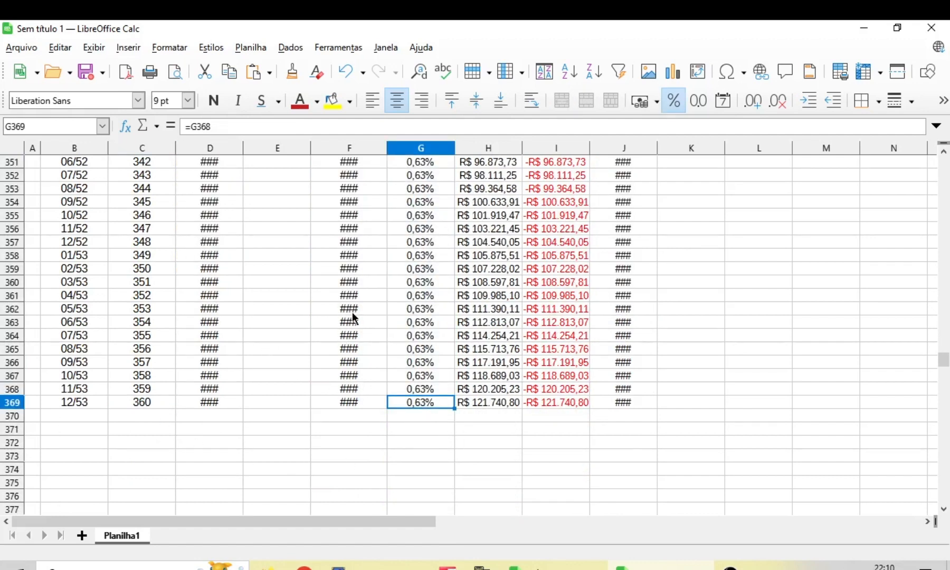
scroll(352, 311, up, 8)
drag(943, 348, 939, 157)
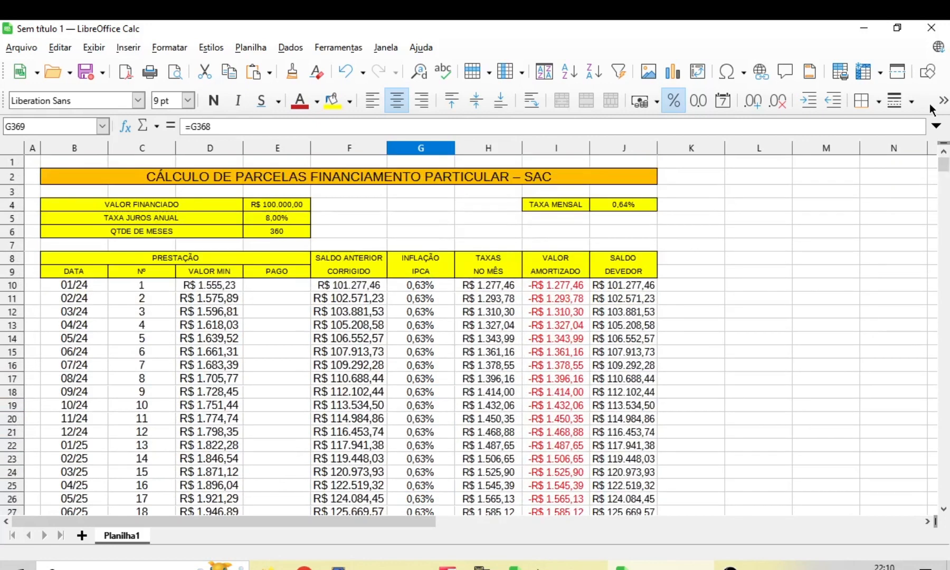
click(786, 285)
Enter 1555,23 as the PAGO amount of the first installment in E10.
click(272, 287)
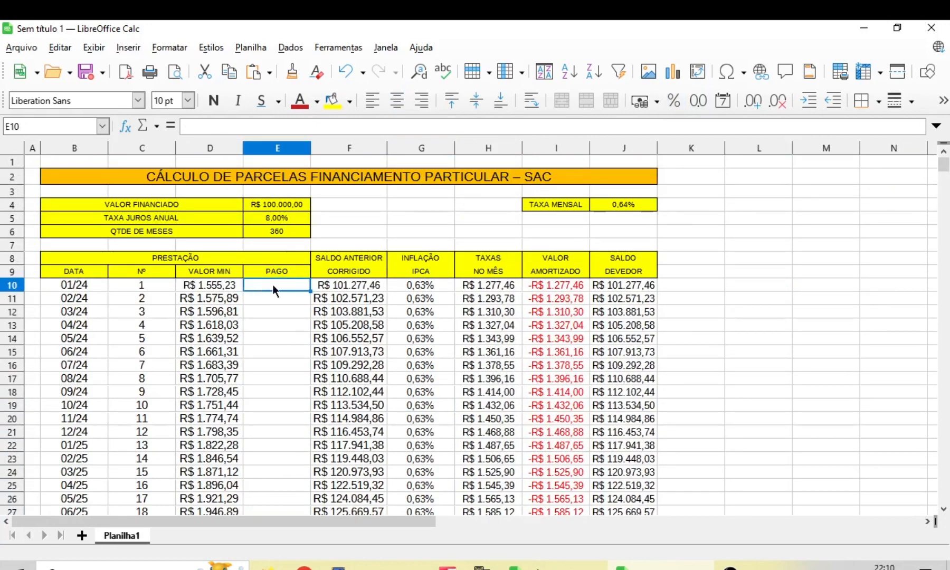
text(155)
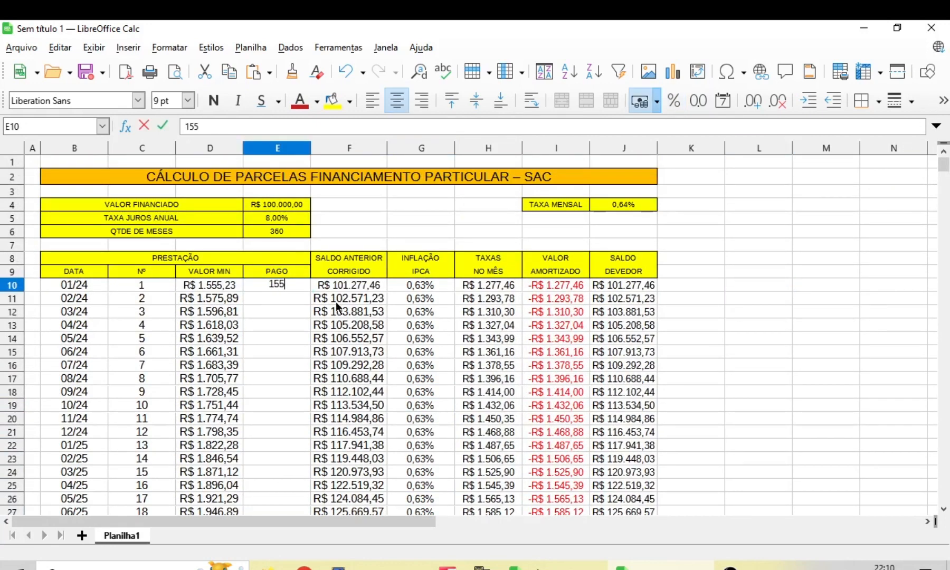
text(5,23)
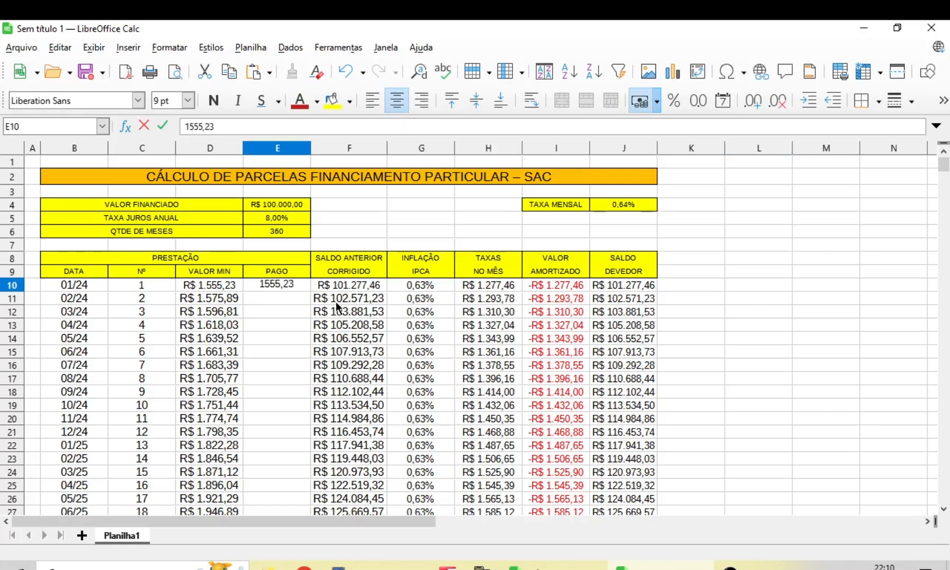
key(Return)
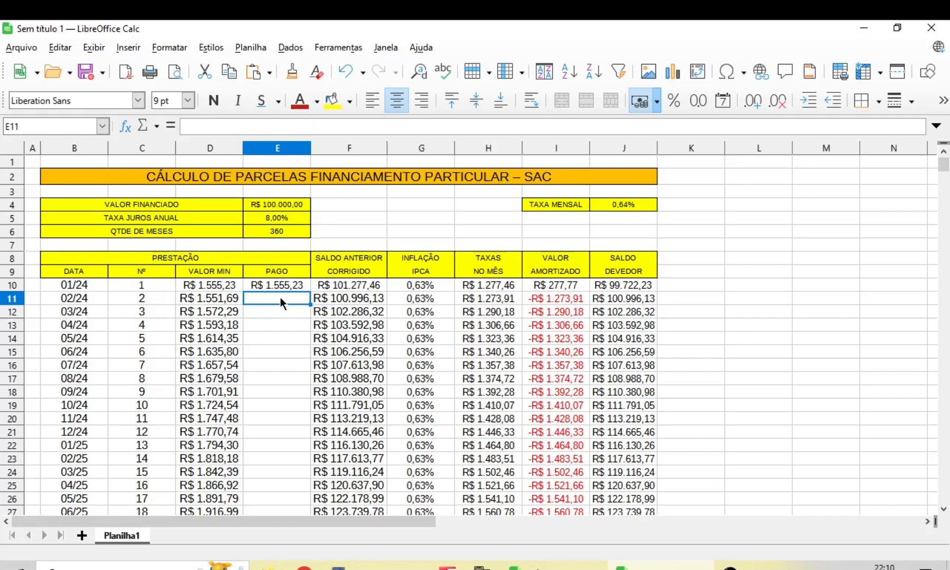
Make the PAGO amount in E11 equal to the minimum value with =D11 and fill the formula down through E369.
text(=)
click(227, 298)
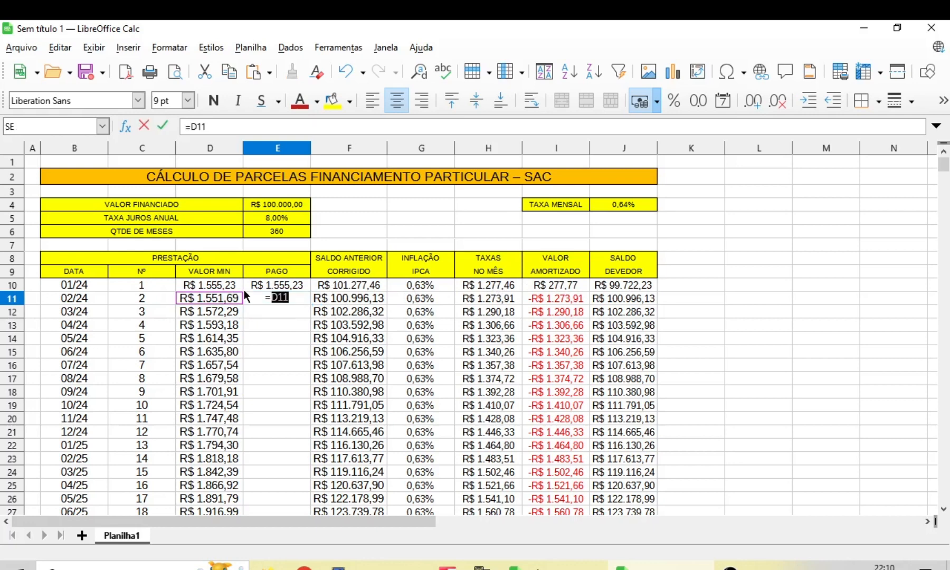
key(Return)
click(289, 298)
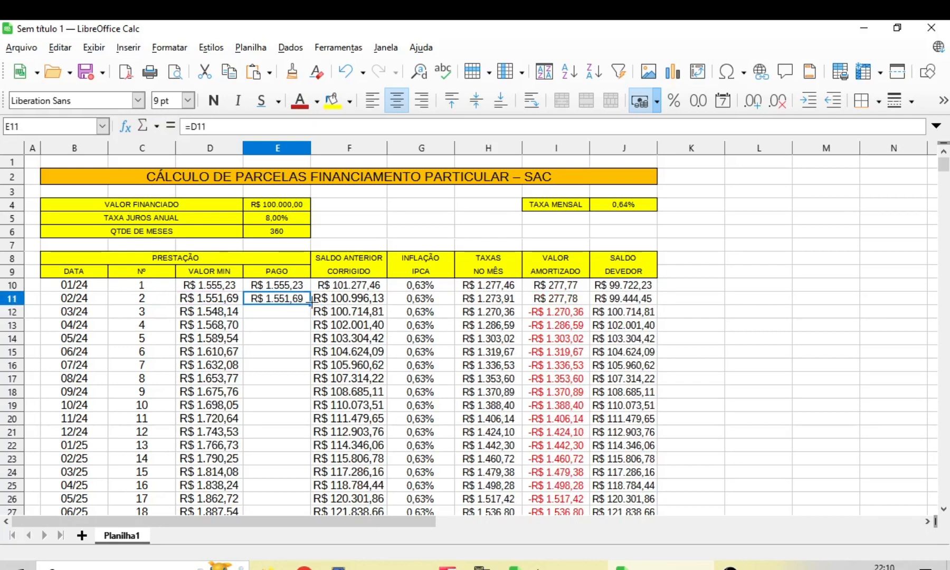
drag(311, 305, 322, 332)
click(296, 319)
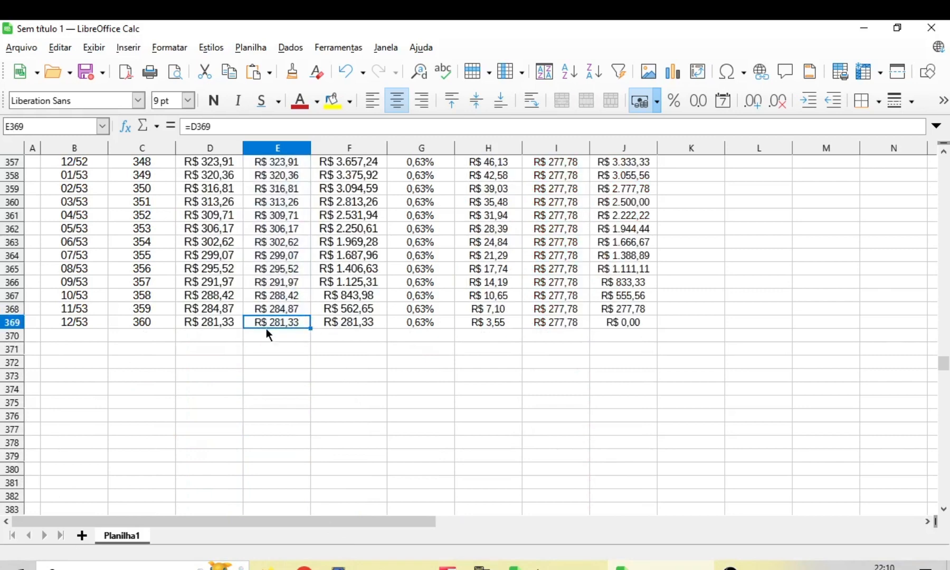
Examine the final installment's amounts in row 369 and the VALOR AMORTIZADO formulas and values from I10 downward.
click(356, 323)
click(613, 322)
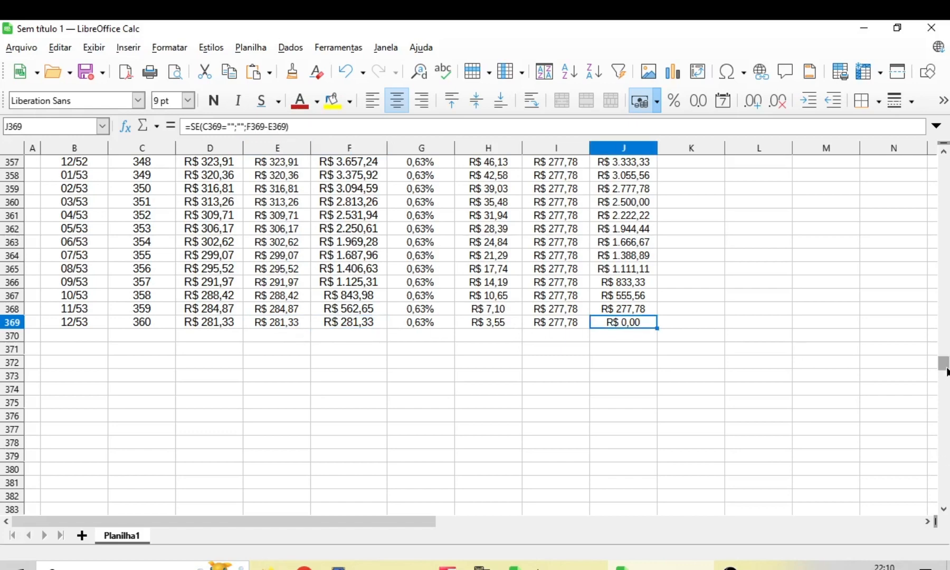
drag(947, 371, 924, 158)
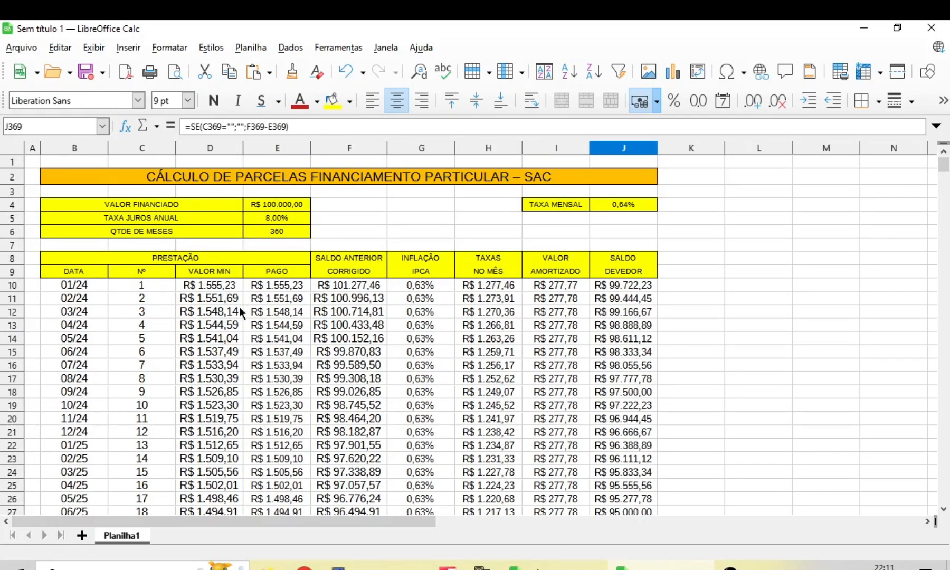
click(276, 350)
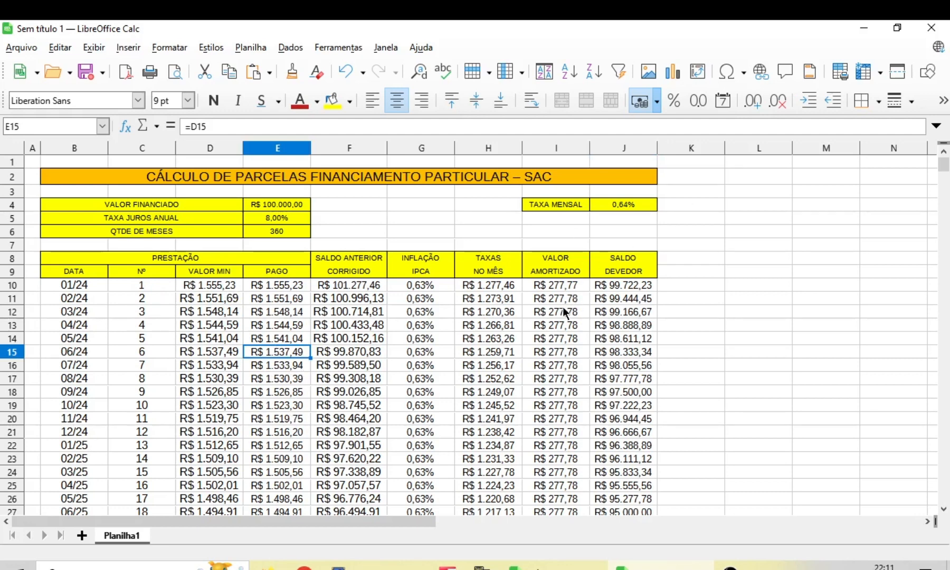
drag(558, 286, 555, 448)
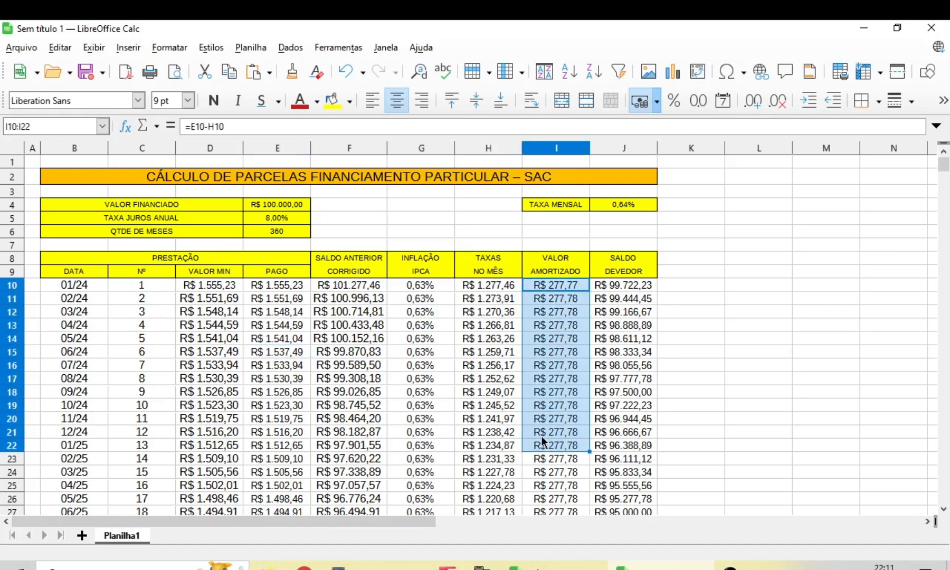
click(563, 353)
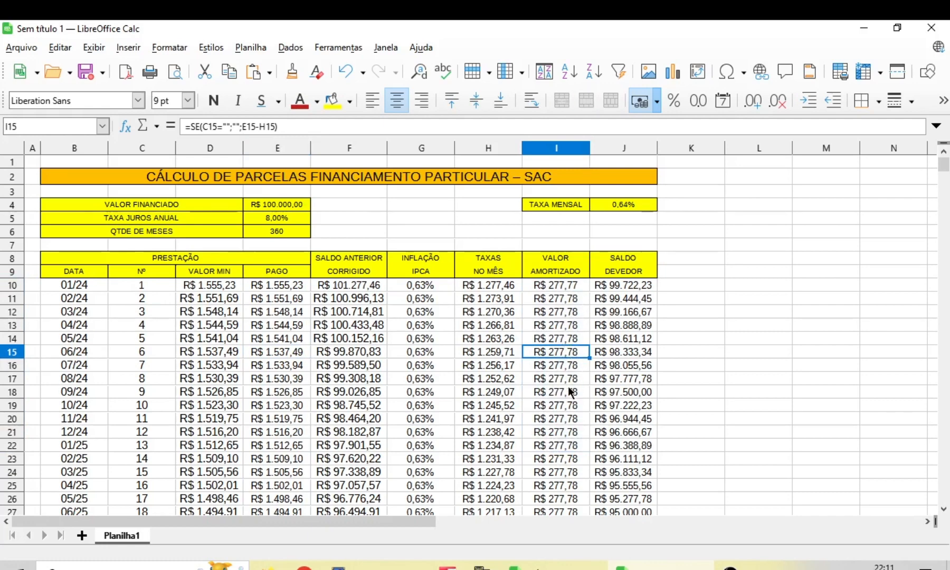
scroll(567, 388, down, 10)
scroll(567, 388, up, 8)
scroll(566, 386, up, 3)
click(555, 285)
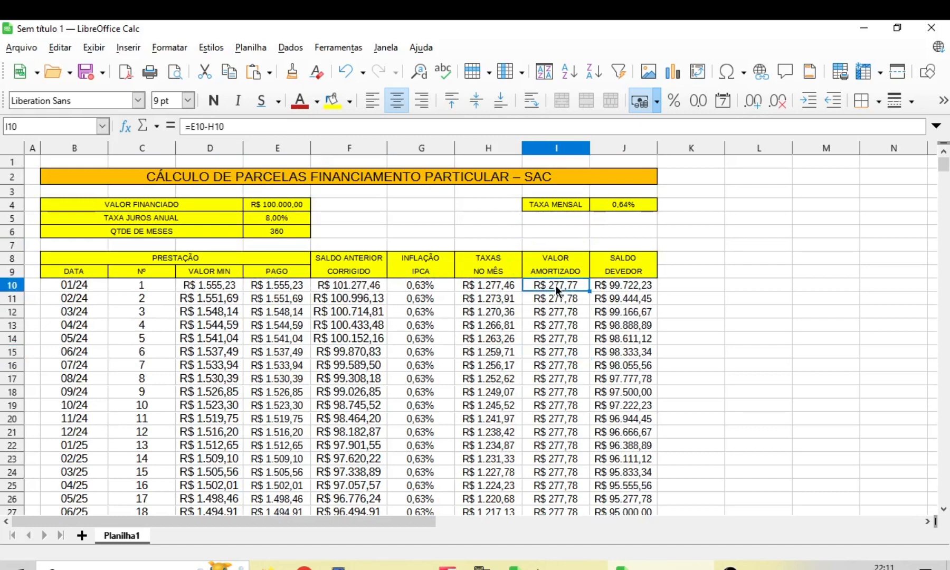
Review the SALDO DEVEDOR formulas in J10:J15 against the monthly TAXAS in H15 and the amortized value in I22.
click(616, 283)
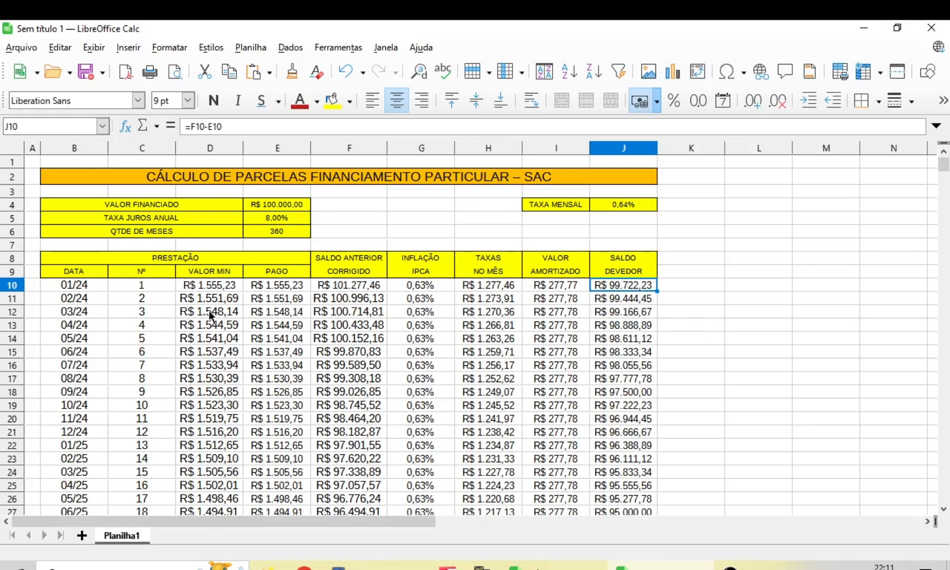
click(612, 299)
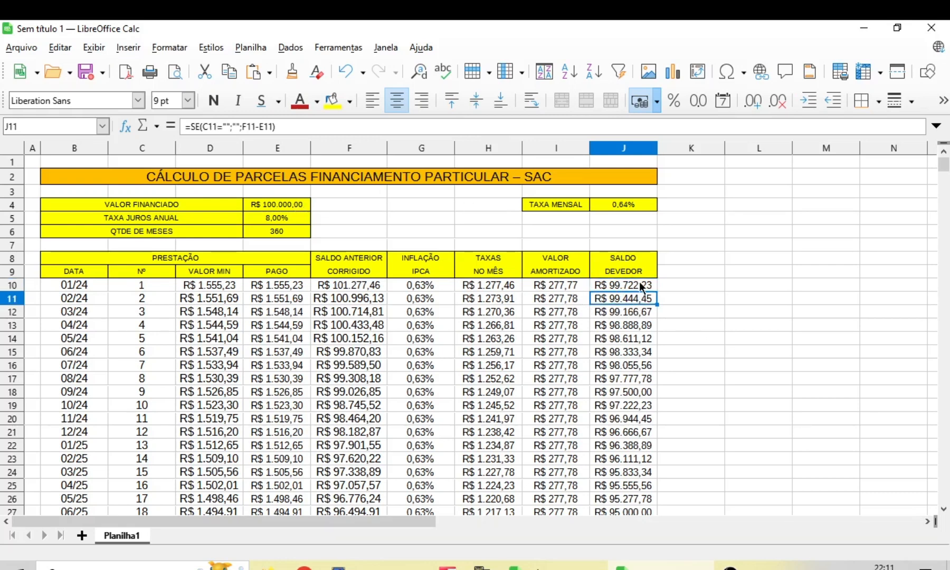
click(628, 287)
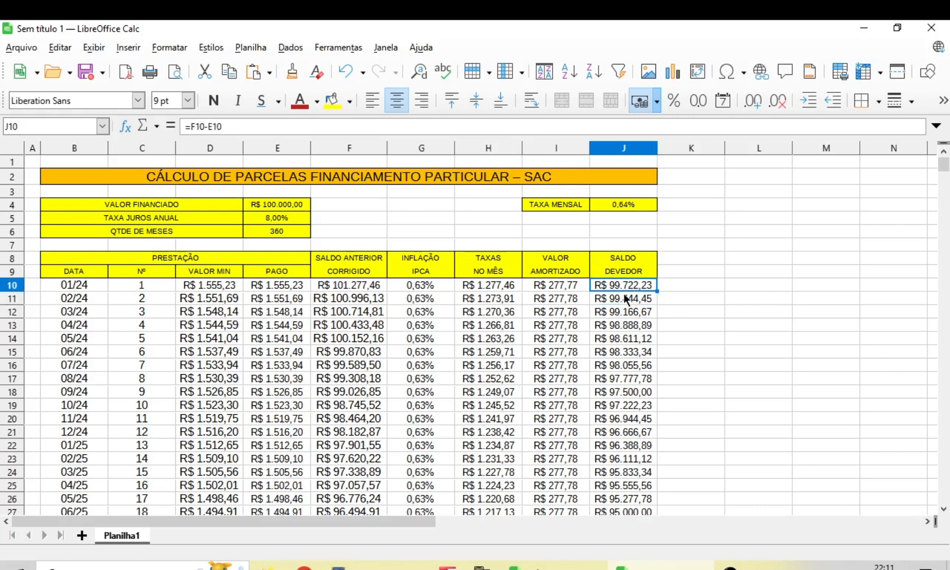
click(624, 309)
click(622, 327)
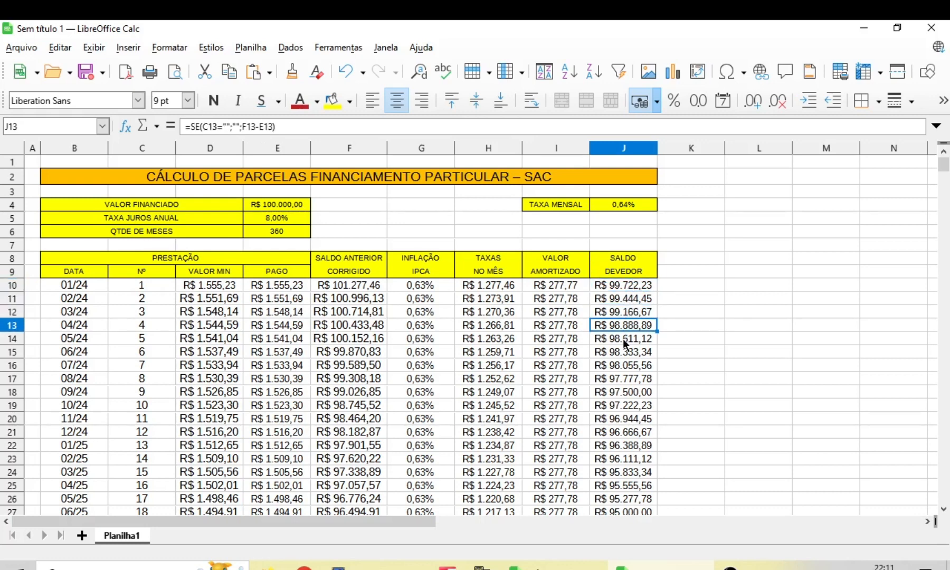
click(623, 339)
click(619, 353)
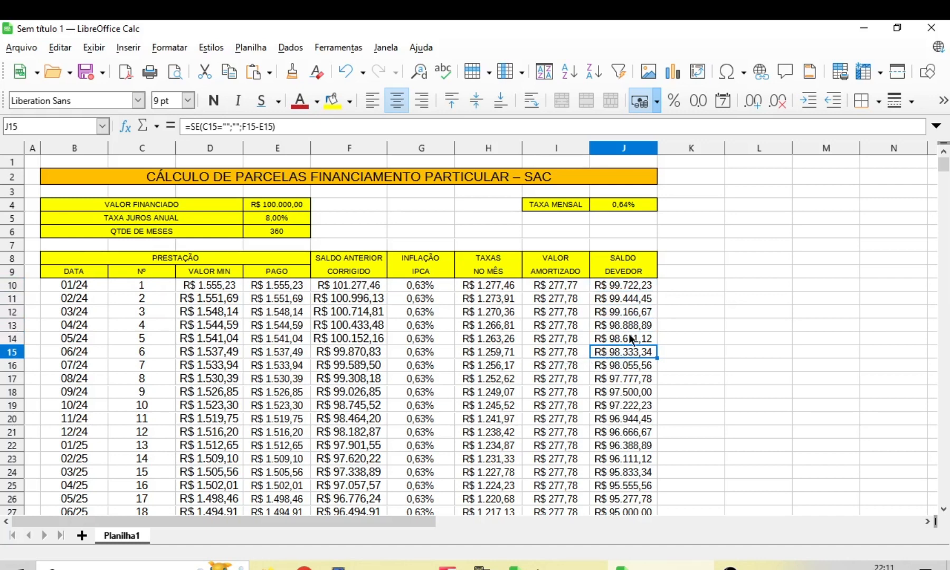
click(489, 352)
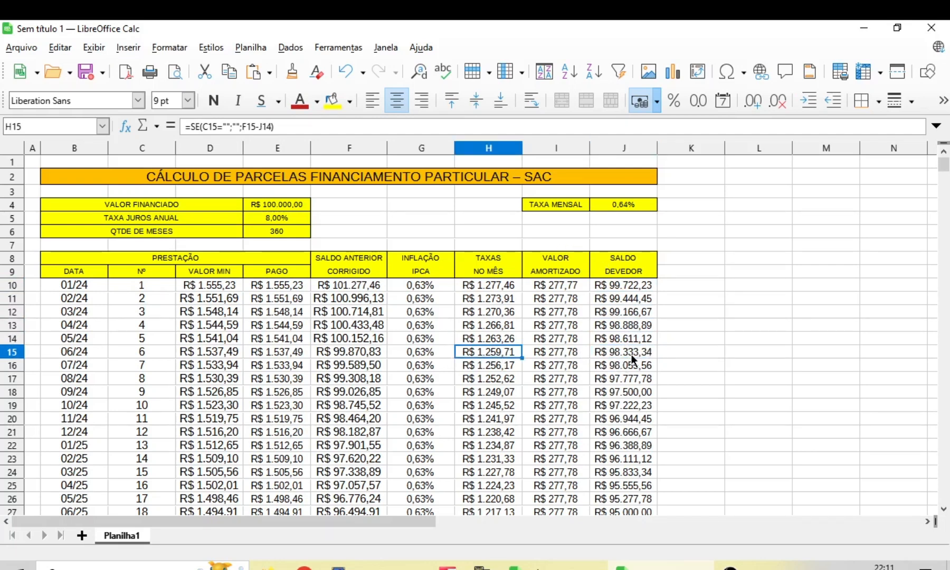
click(631, 337)
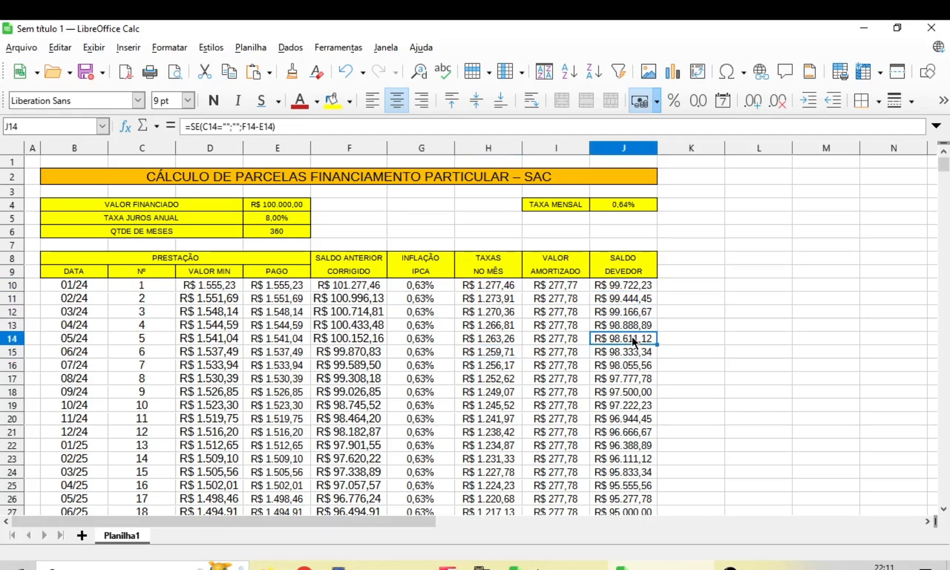
click(489, 349)
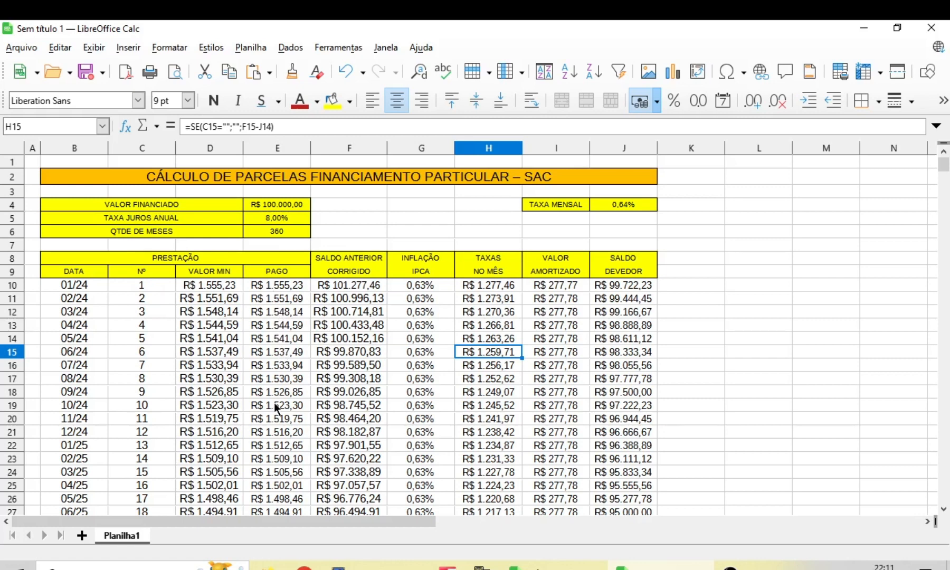
click(557, 442)
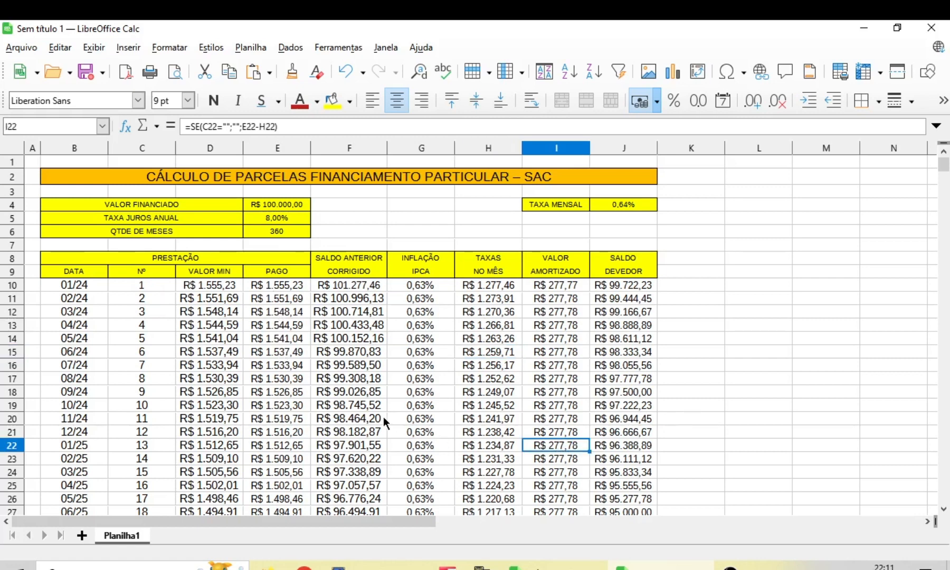
Inspect the PAGO formulas further down the installment table, at E24 and E157.
scroll(383, 416, down, 4)
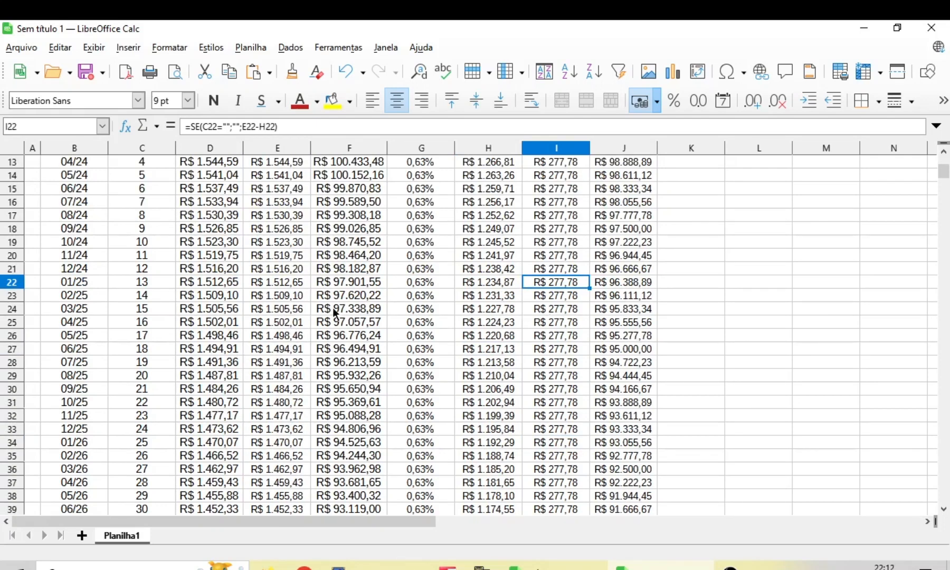
click(274, 308)
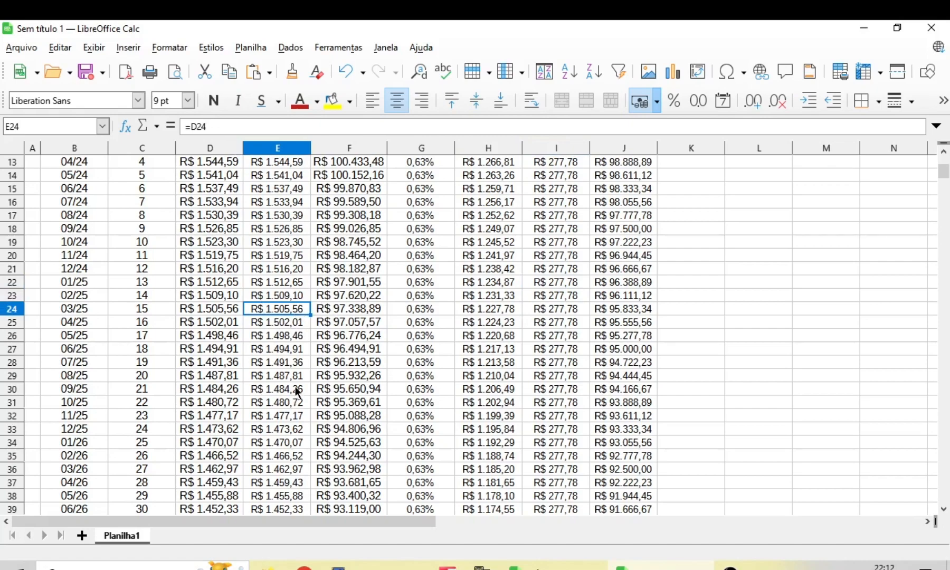
scroll(299, 393, down, 9)
scroll(299, 395, down, 20)
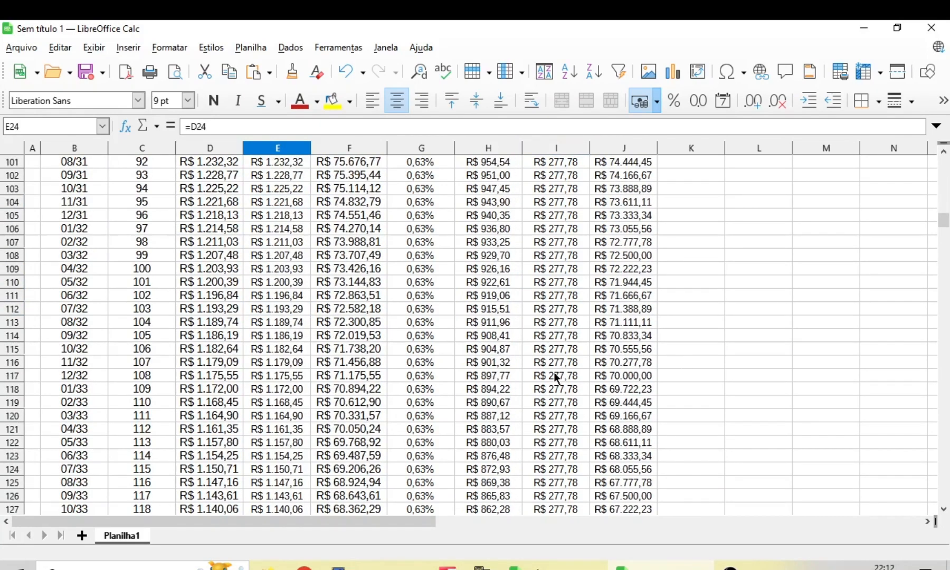
click(285, 376)
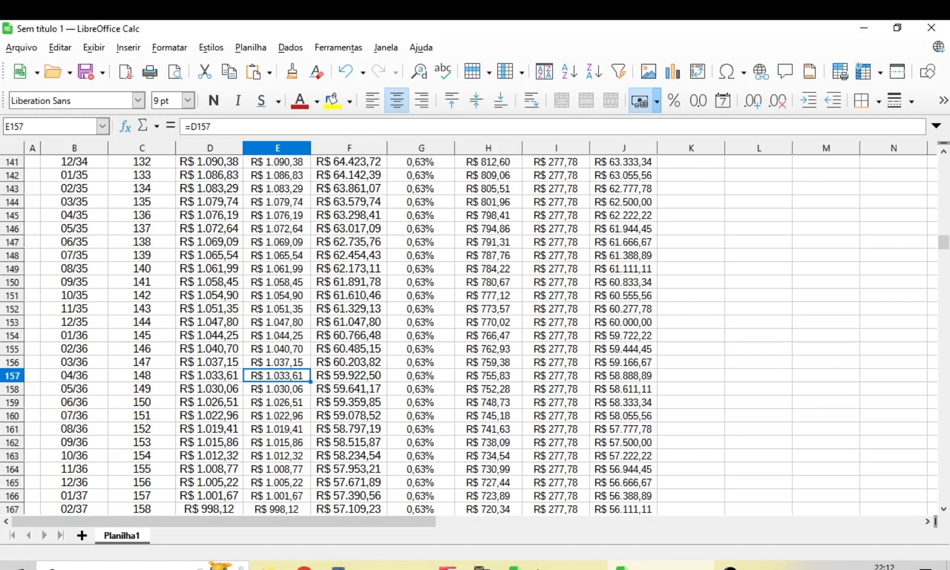
drag(944, 255, 943, 157)
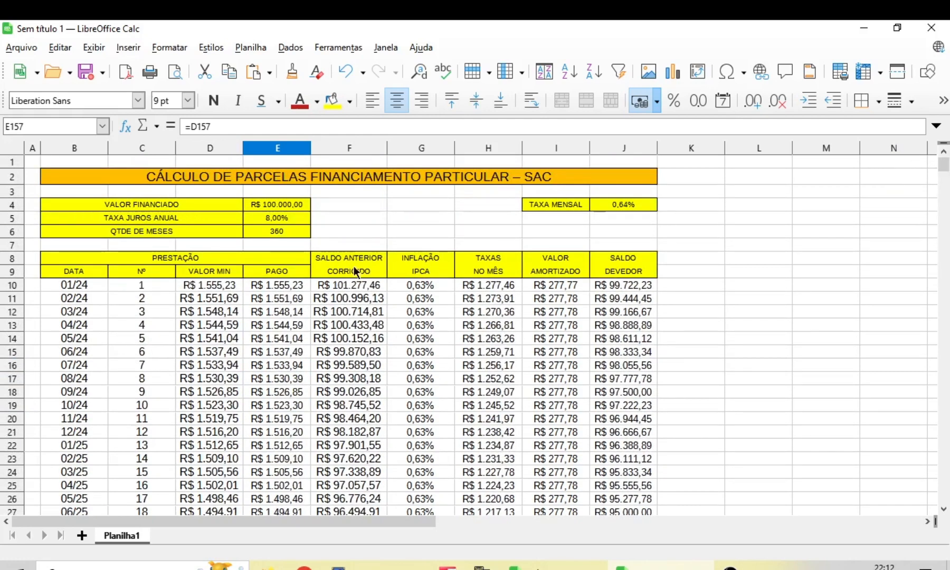
Replace the PAGO formulas in E10:E369 with fixed values by copying the range and pasting only numbers over it.
click(285, 285)
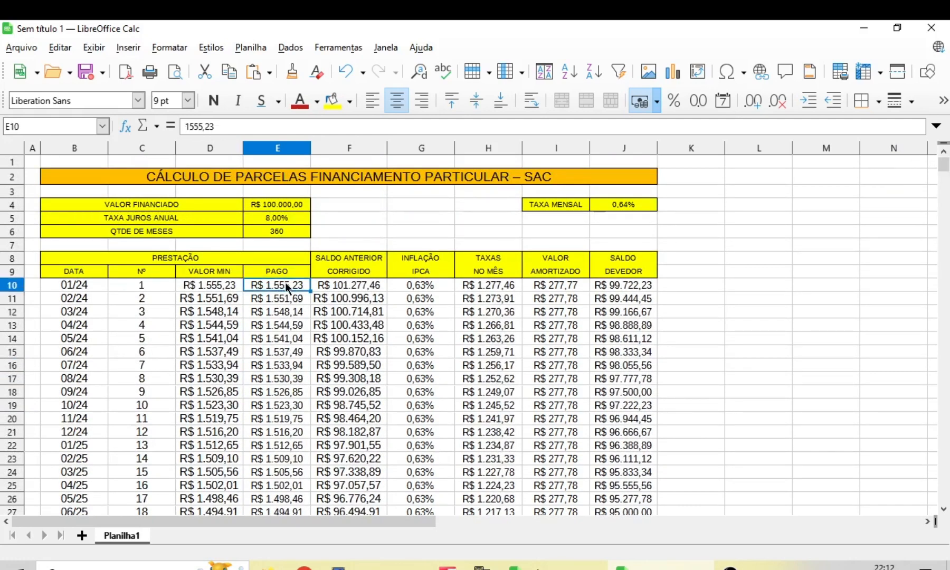
key(ctrl+shift+Down)
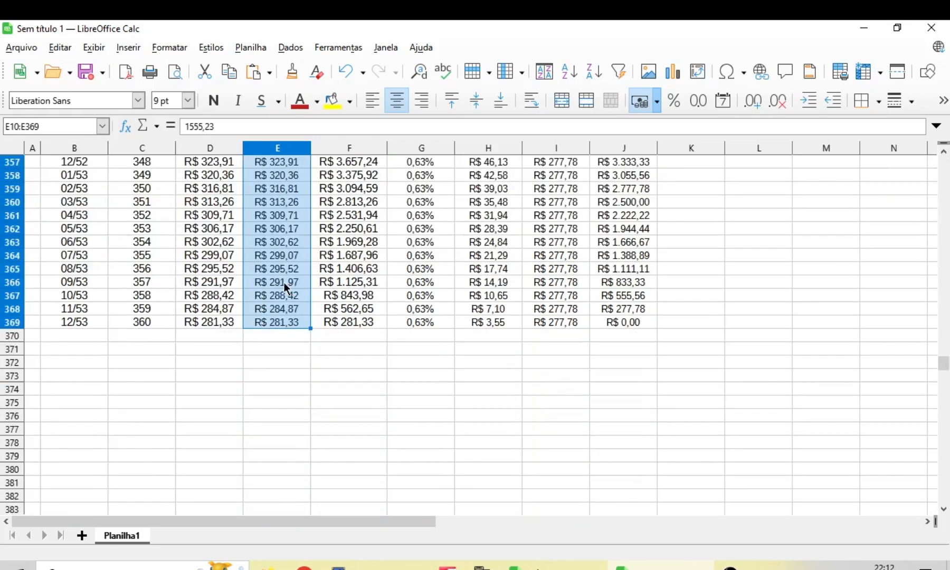
right_click(285, 288)
click(317, 307)
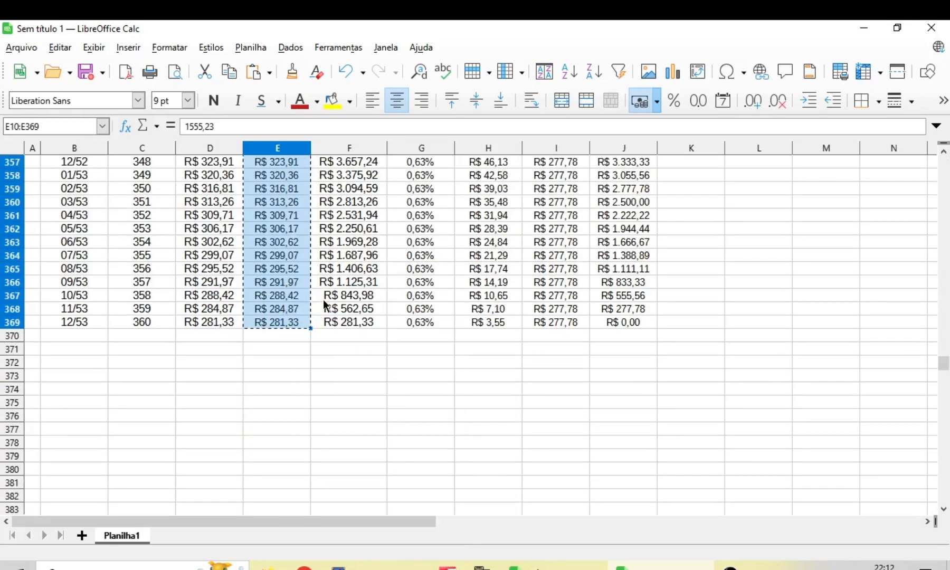
key(Page_Up)
right_click(295, 281)
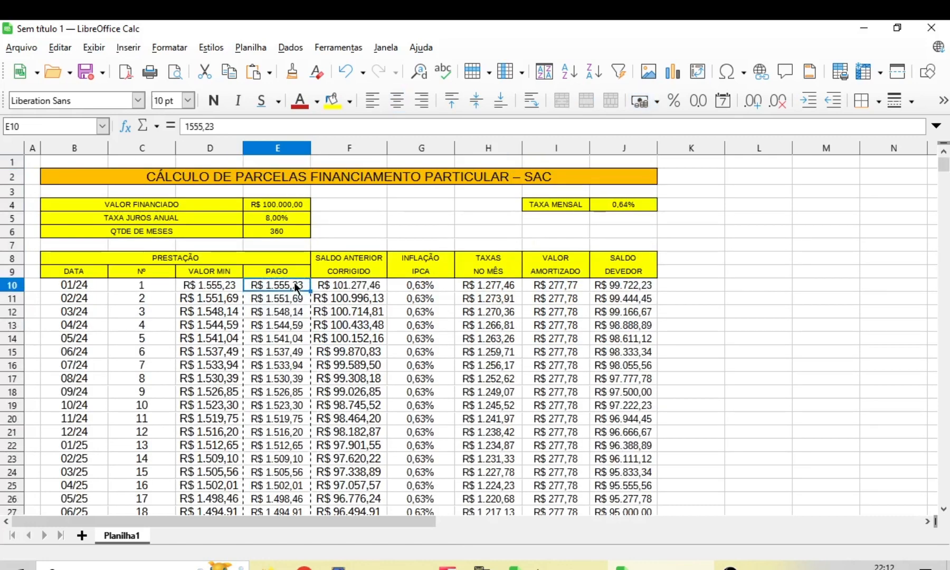
mouse_move(360, 345)
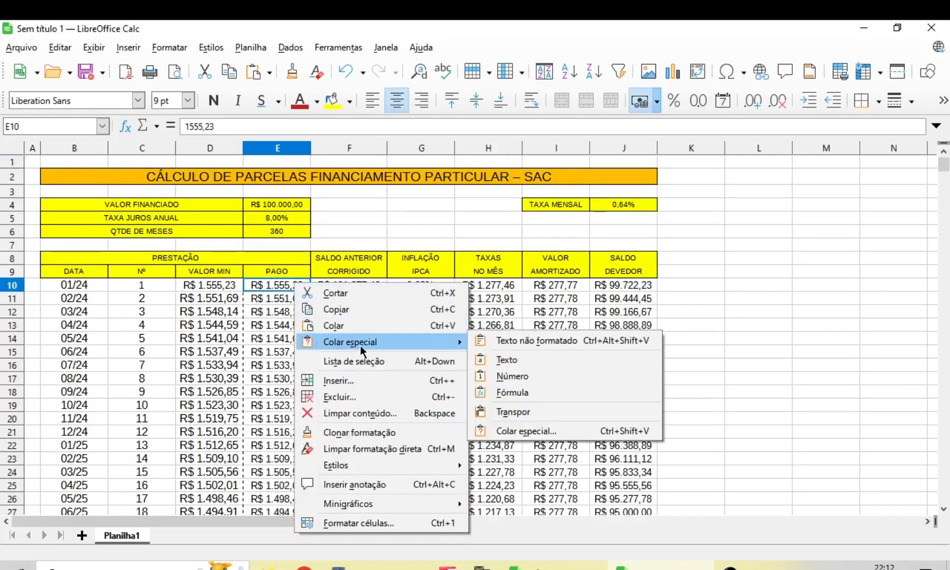
click(526, 378)
click(296, 351)
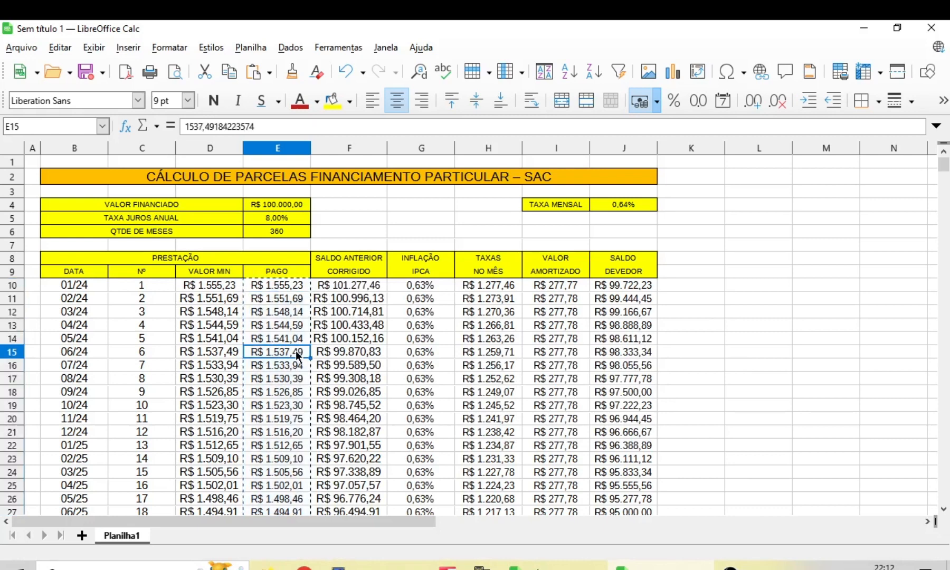
click(288, 323)
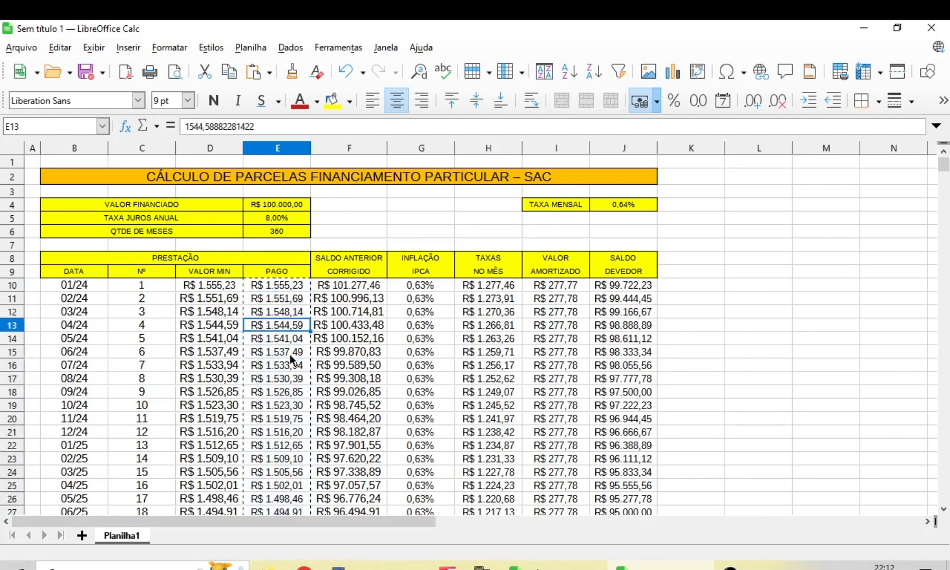
click(746, 301)
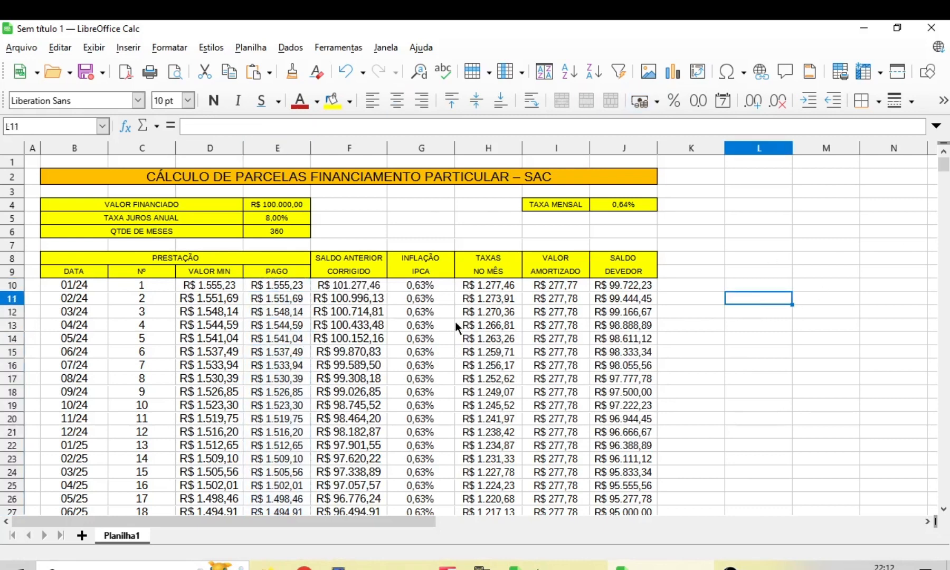
Add an extra 277,78 to the PAGO value of installment 27 in E36 by turning it into a sum.
scroll(457, 324, down, 7)
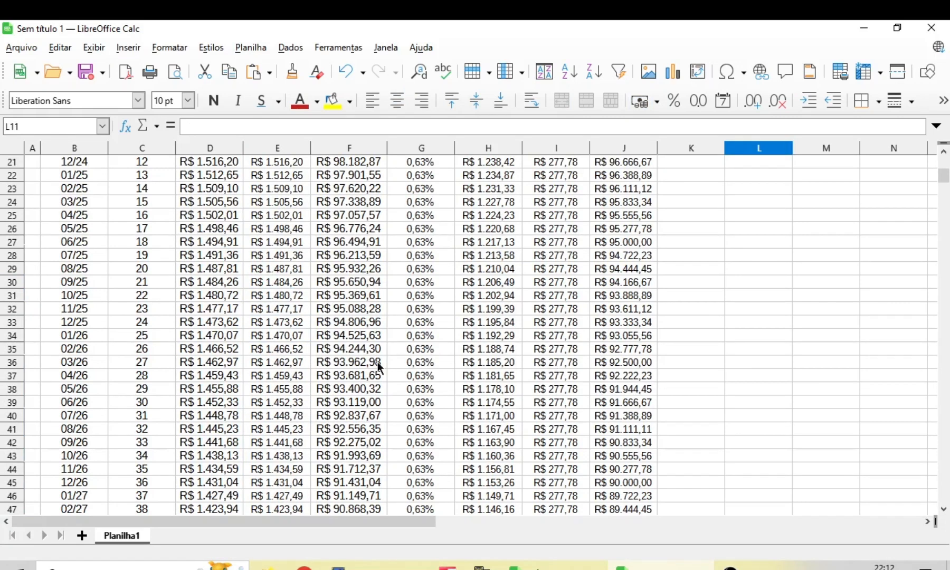
click(291, 362)
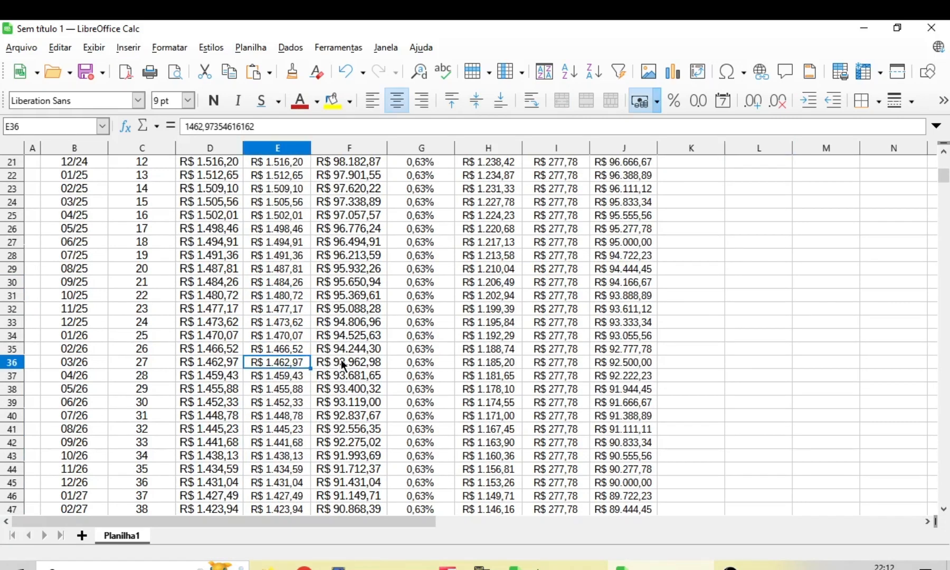
click(258, 126)
click(186, 125)
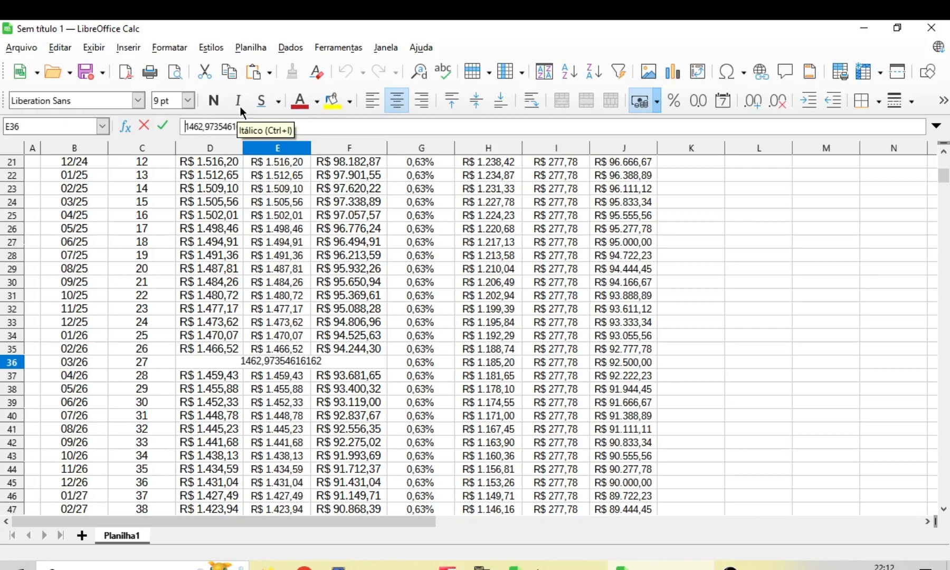
text(=)
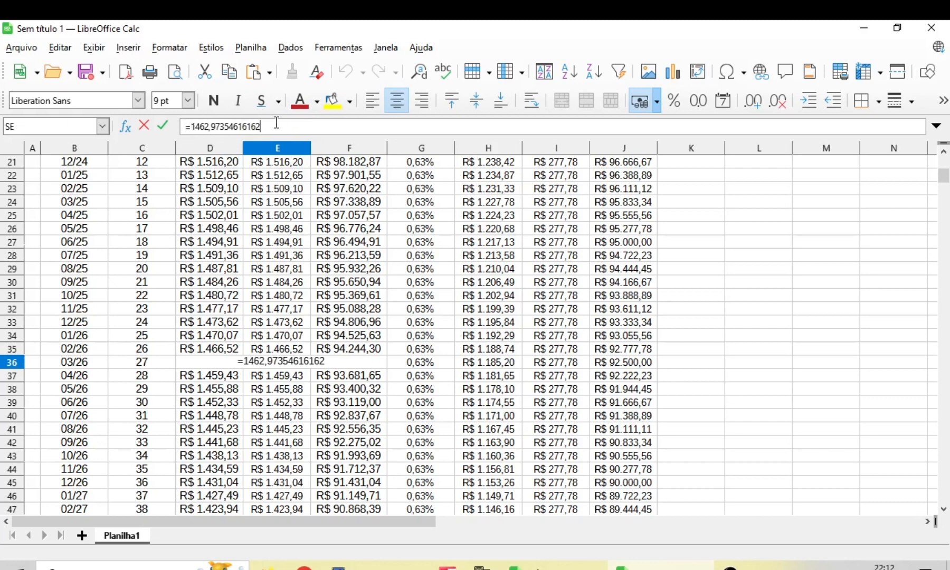
text(+277,78)
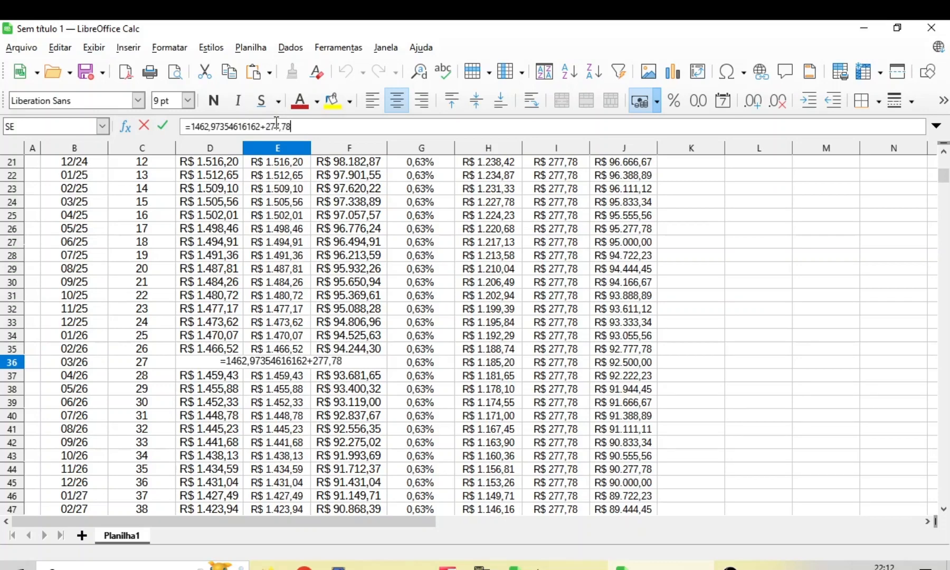
key(Return)
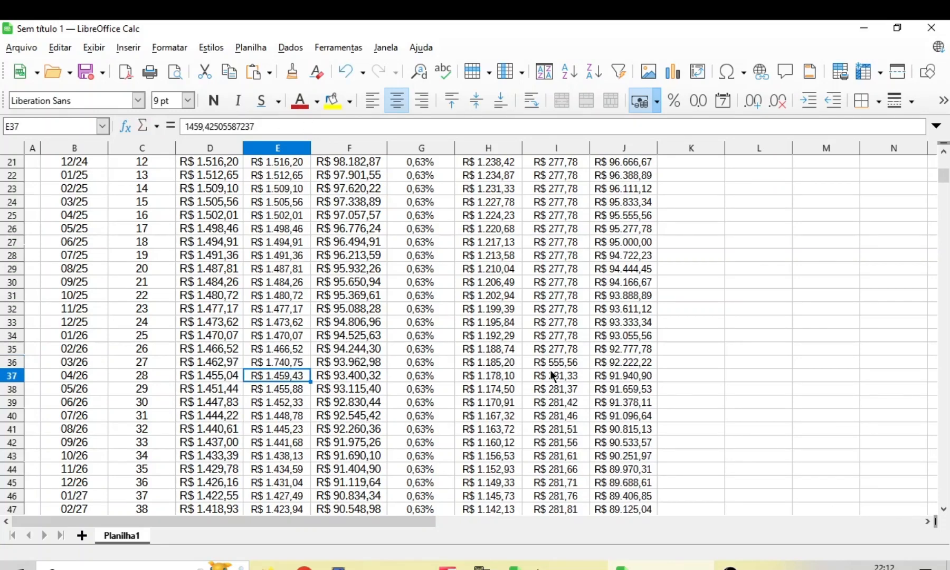
Examine how the extra payment affects the last installments around row 329, comparing VALOR MIN and PAGO in row 318.
scroll(562, 361, down, 7)
scroll(561, 359, up, 4)
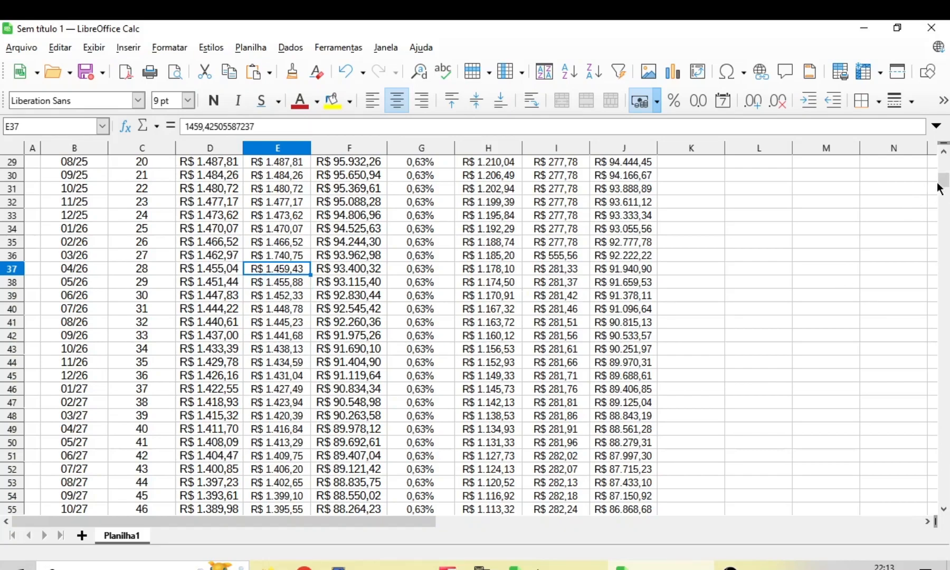
drag(936, 182, 941, 342)
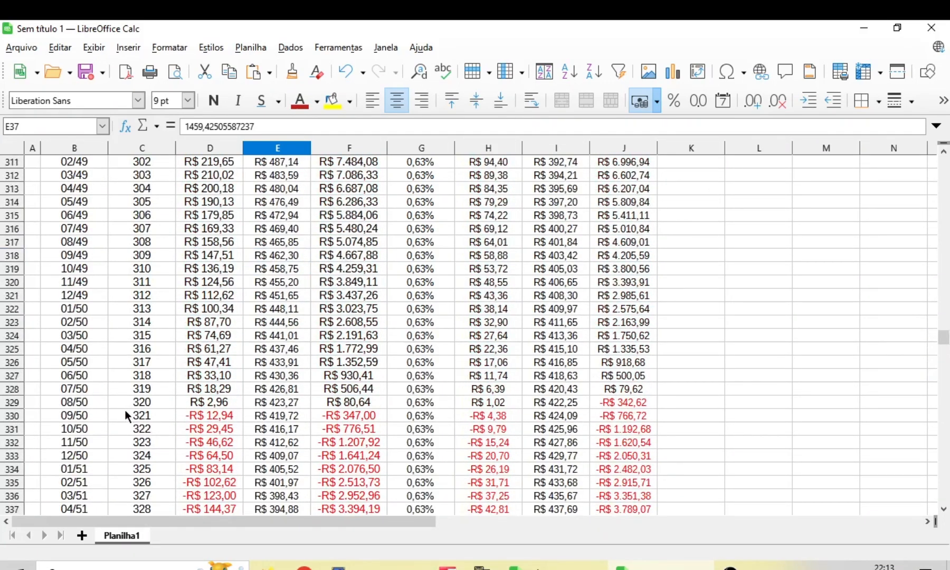
click(158, 402)
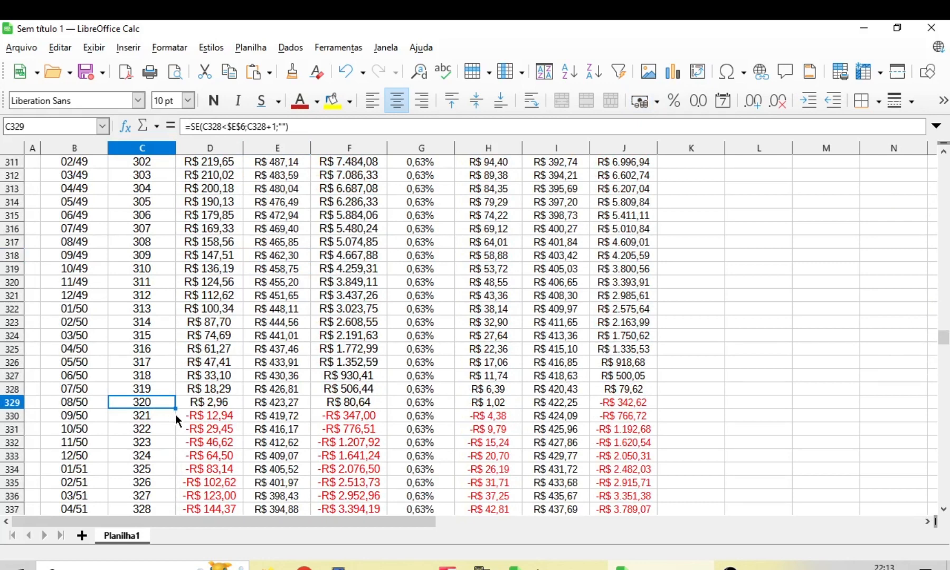
click(277, 255)
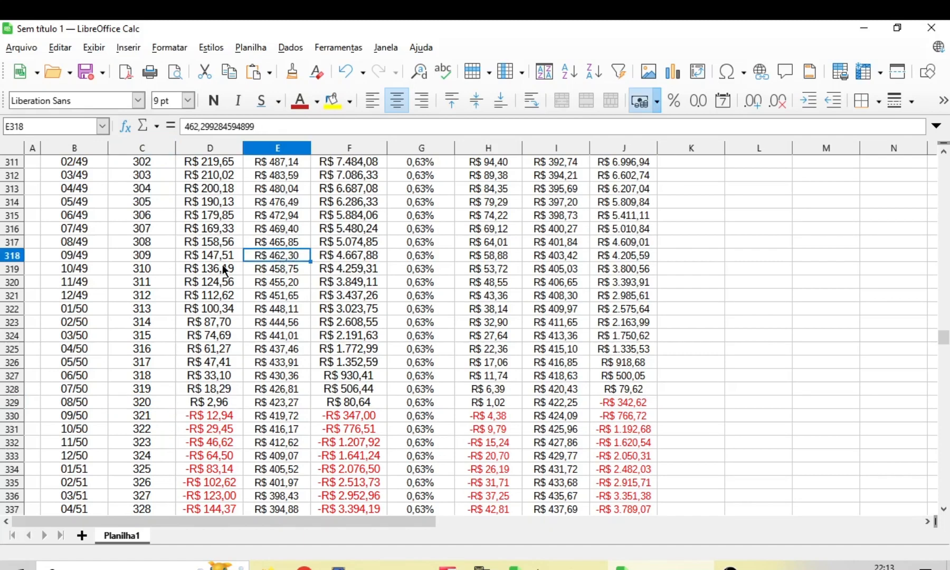
click(218, 254)
click(268, 255)
scroll(289, 281, up, 5)
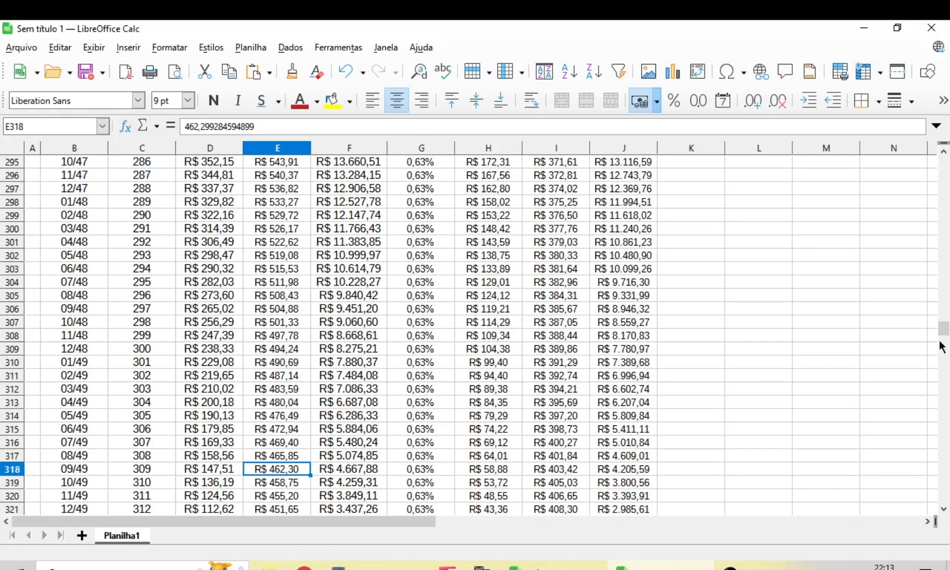
drag(944, 339, 918, 158)
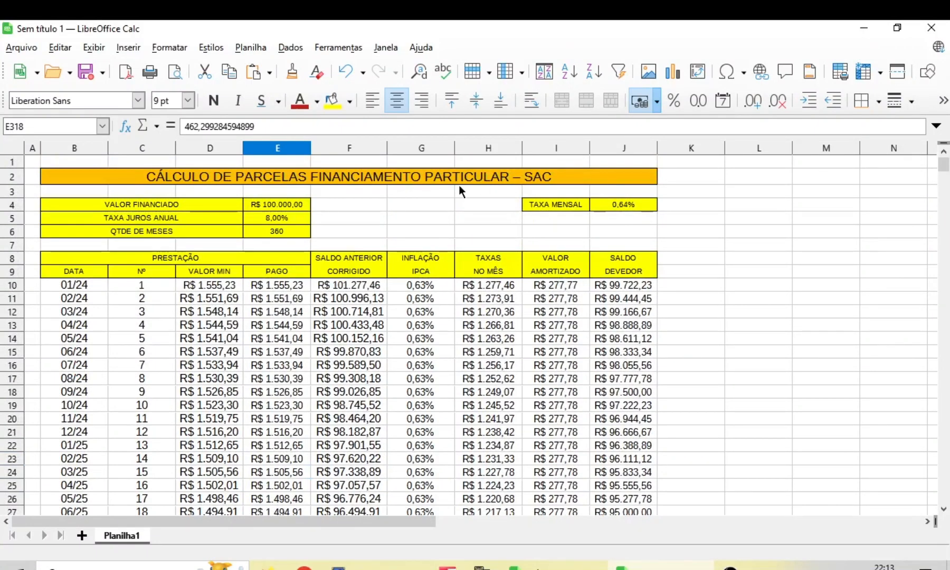
Set QTDE DE MESES in E6 to 359 and check the installments near the end of the table.
click(293, 233)
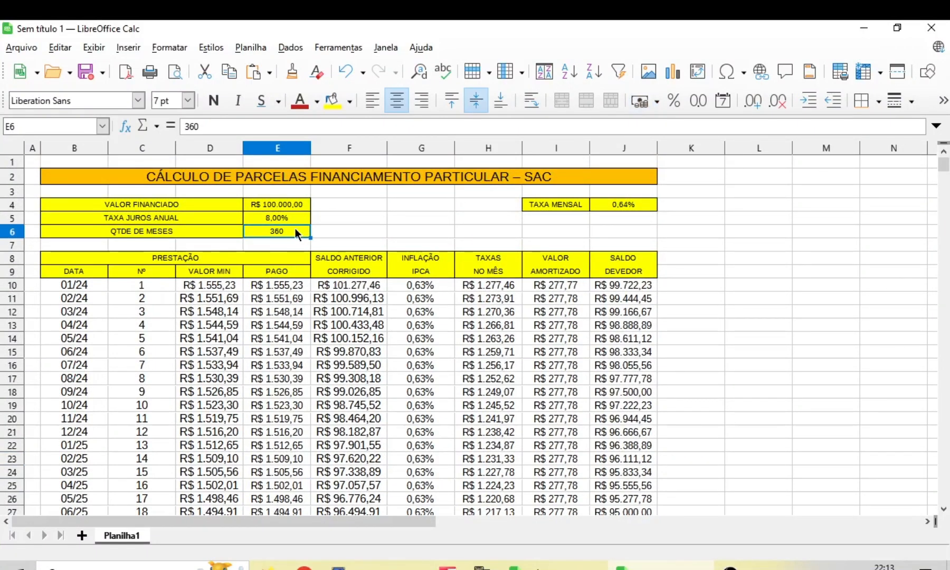
text(359)
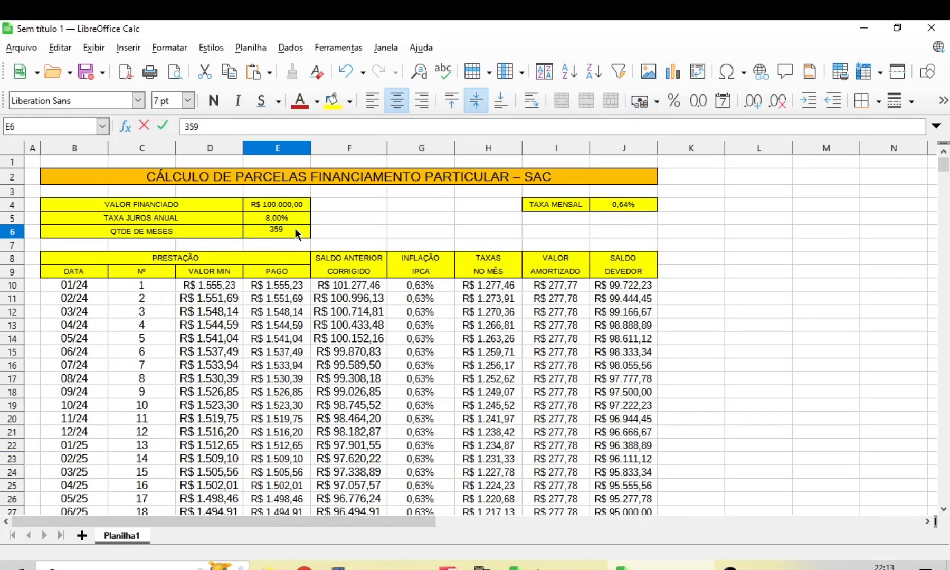
key(Return)
scroll(384, 360, down, 12)
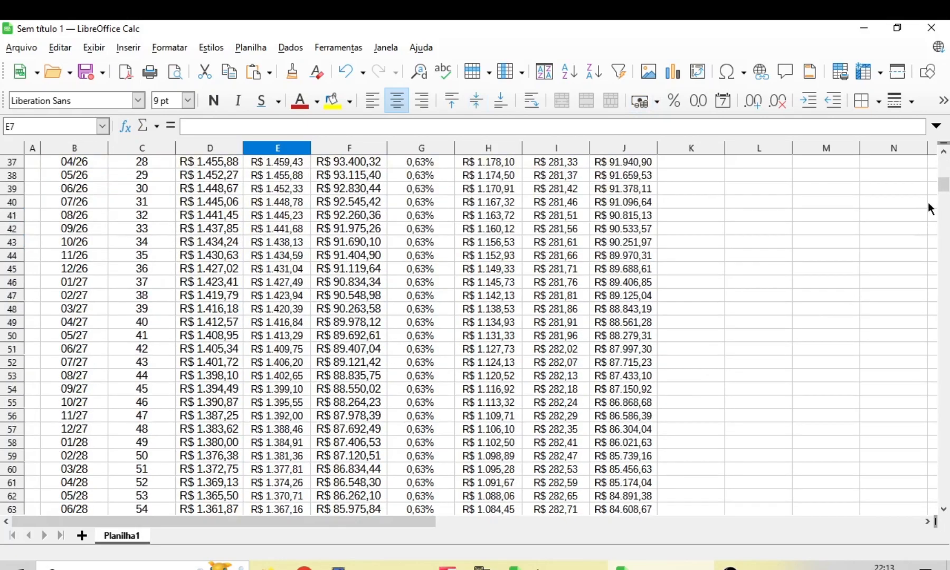
drag(943, 184, 921, 347)
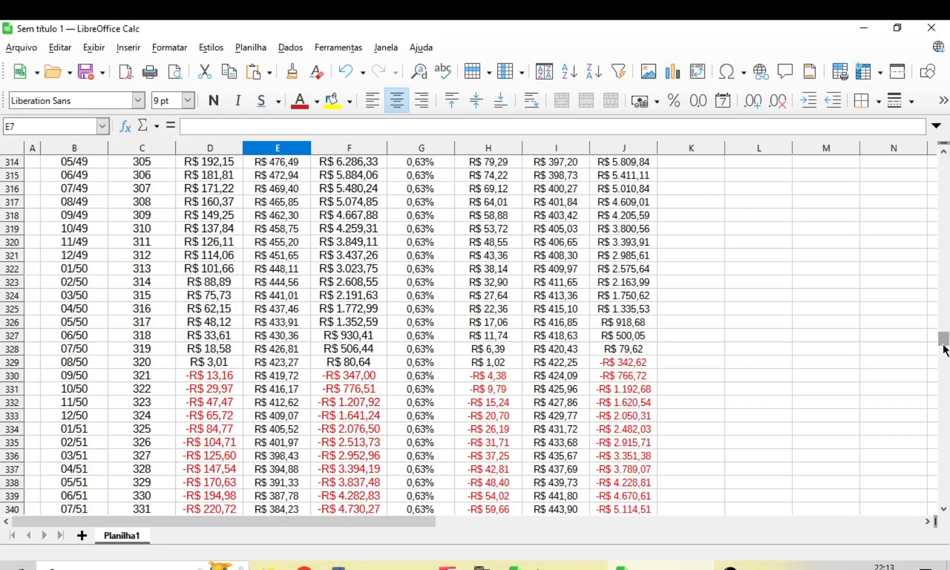
drag(944, 333, 937, 153)
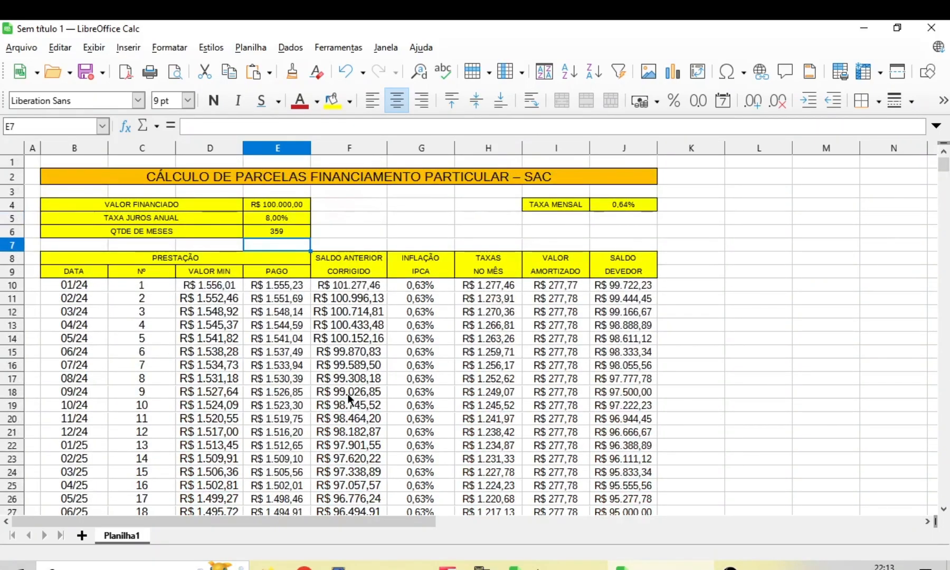
Remove the extra +277,78 from the PAGO formula of installment 27 in E36.
scroll(347, 394, down, 7)
scroll(425, 404, down, 2)
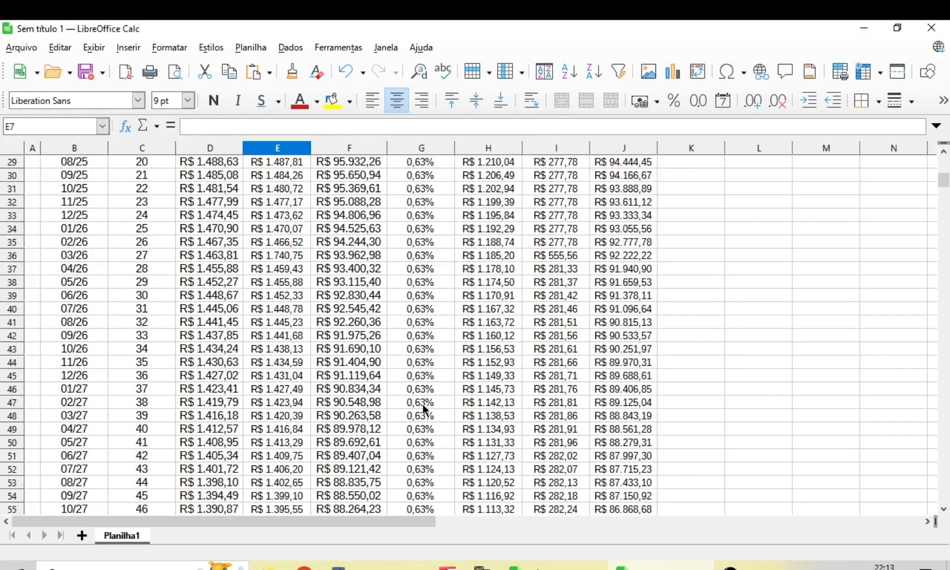
scroll(422, 404, down, 3)
scroll(423, 404, up, 4)
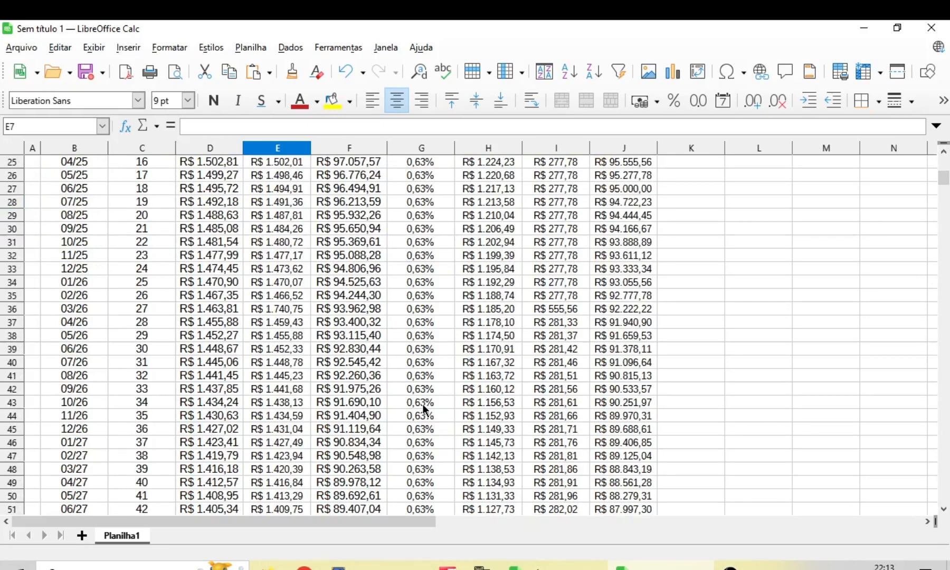
click(274, 311)
drag(260, 127, 316, 128)
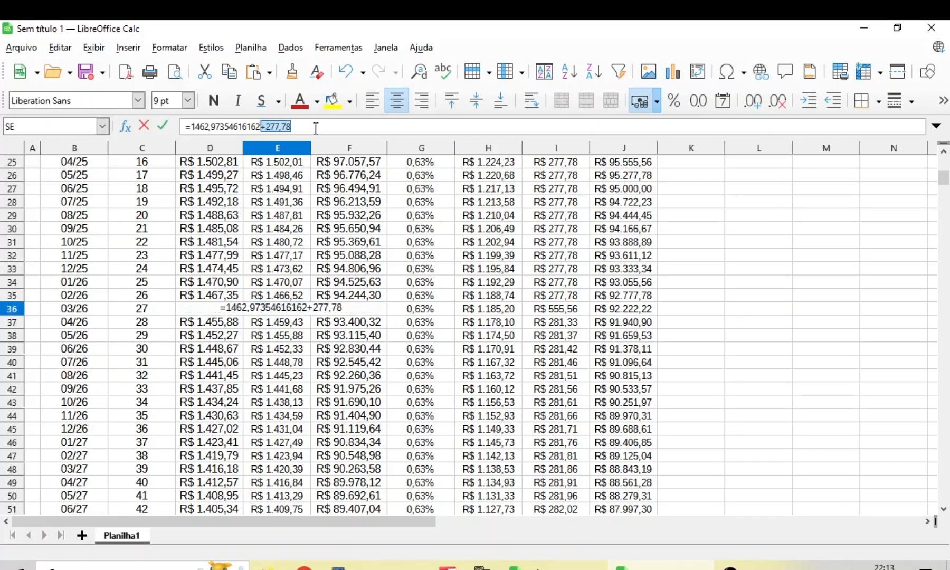
key(BackSpace)
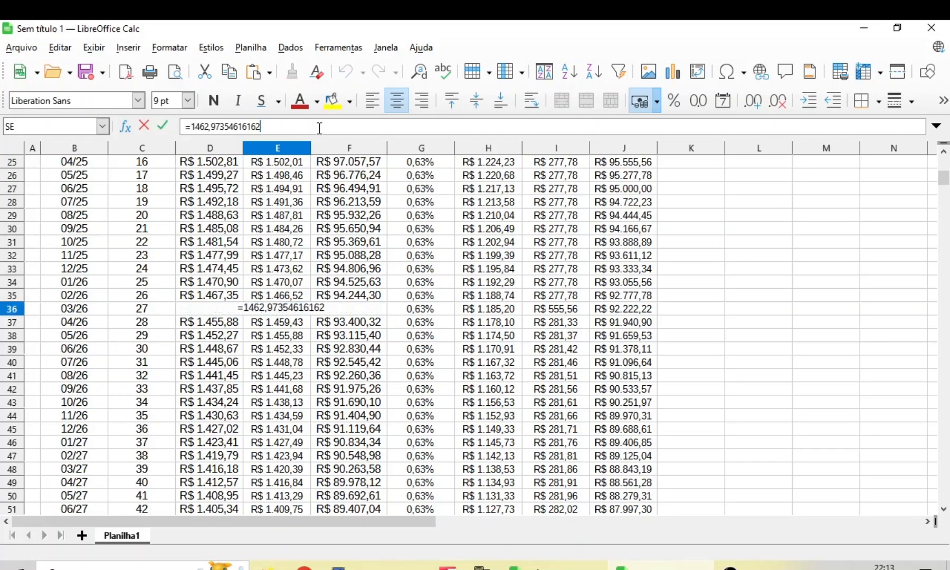
key(Return)
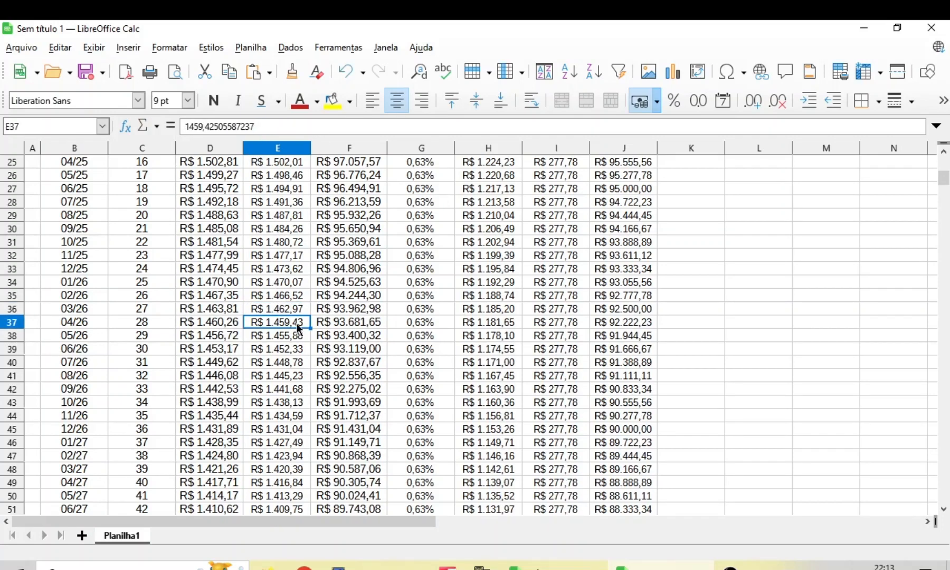
Set QTDE DE MESES in E6 back to 360 and review the first installments.
scroll(298, 296, up, 8)
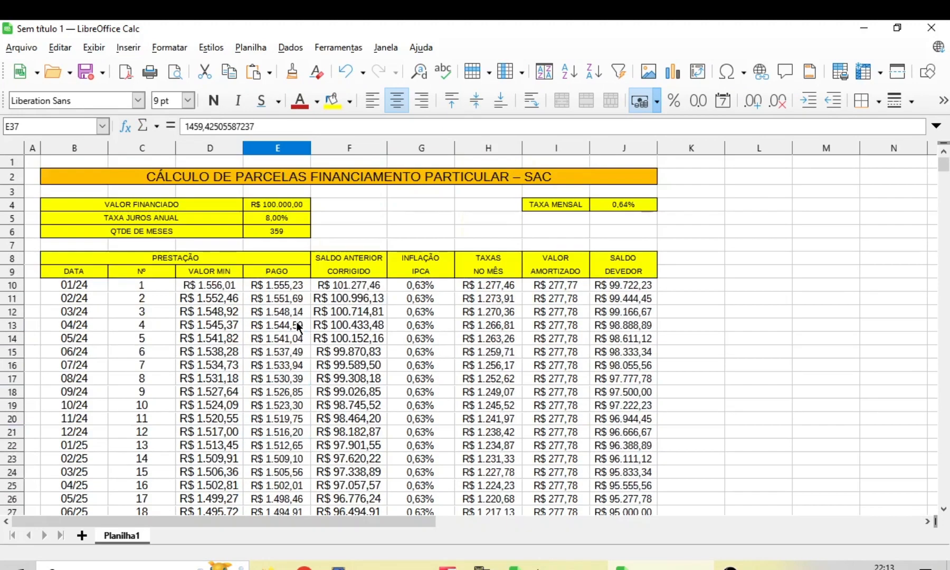
click(281, 230)
text(360)
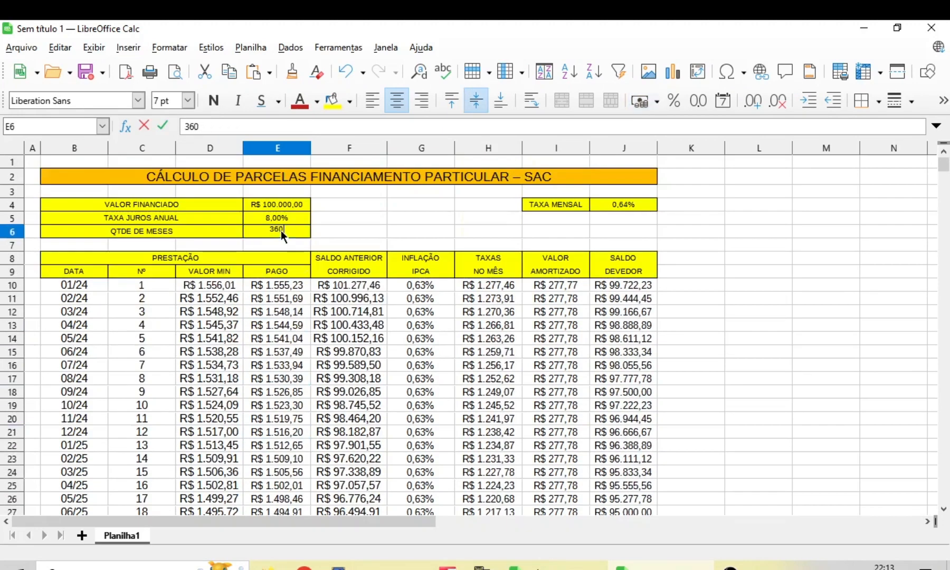
key(Return)
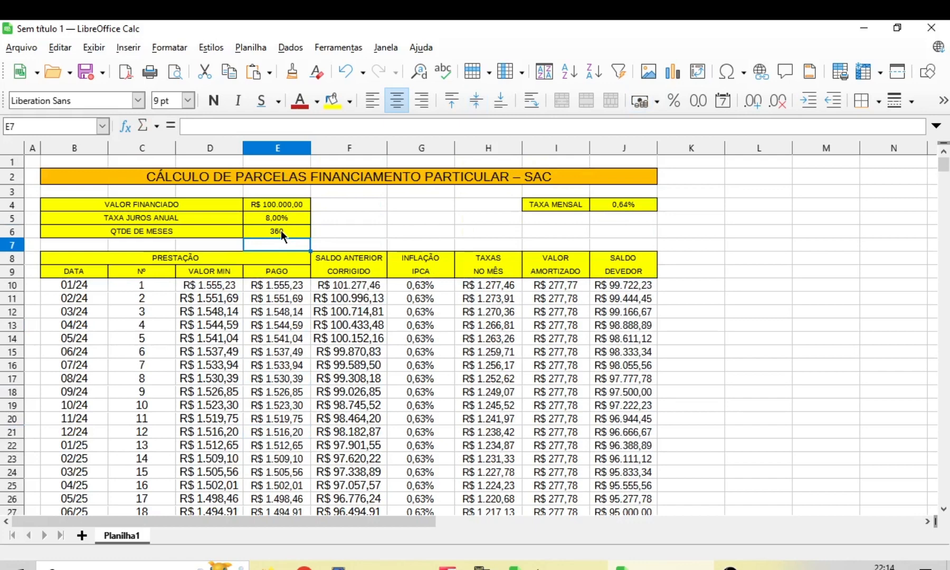
scroll(760, 302, down, 5)
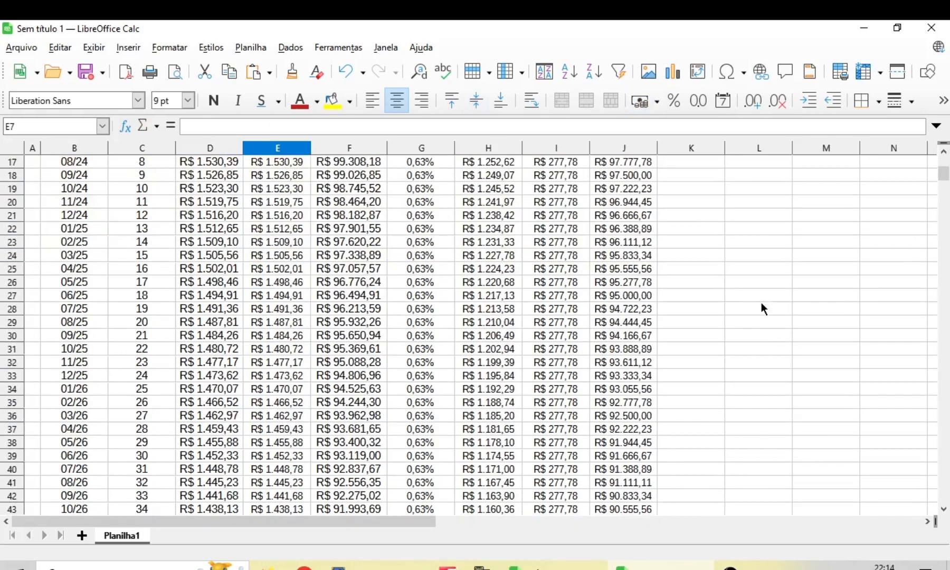
scroll(761, 302, up, 4)
scroll(371, 290, up, 1)
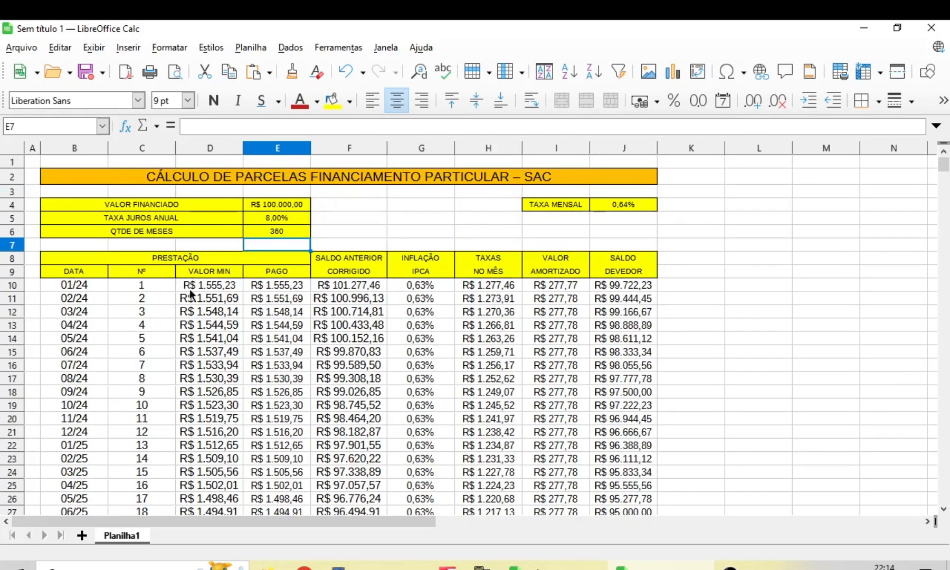
Freeze the rows above row 10 so the loan data and table headers stay fixed.
click(38, 285)
click(95, 46)
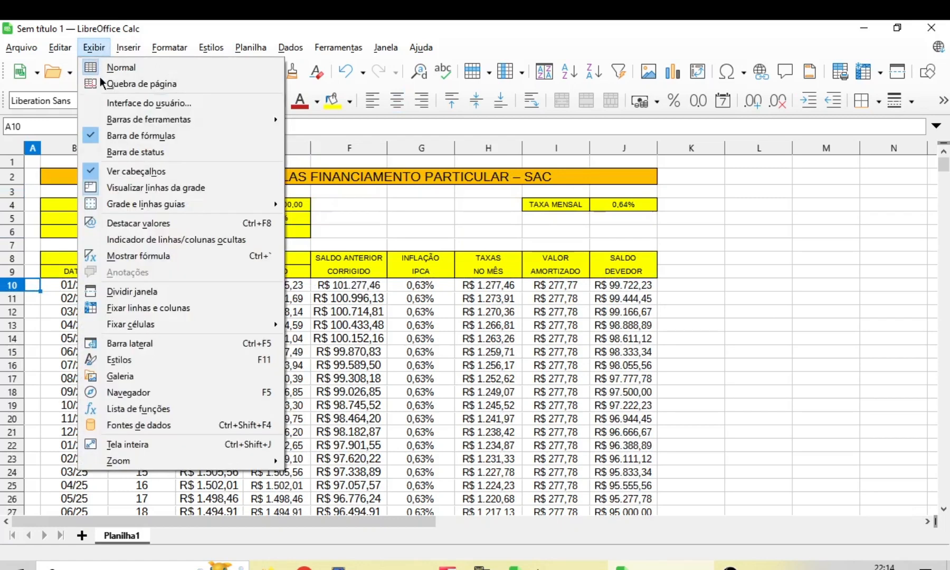
click(55, 51)
mouse_move(94, 47)
click(129, 308)
Enter a payment of 50.000 as the PAGO value of installment 90 in E99.
scroll(53, 303, down, 20)
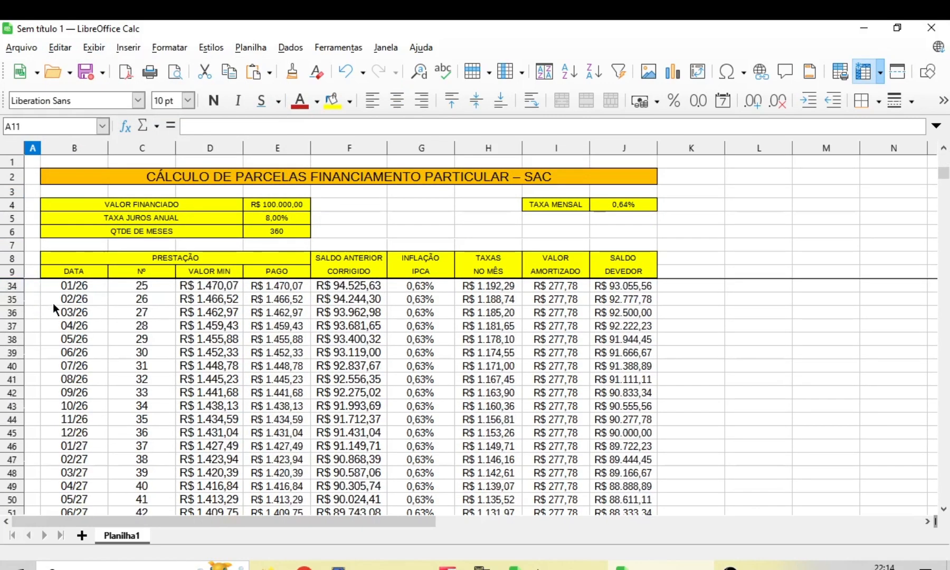
scroll(55, 305, down, 4)
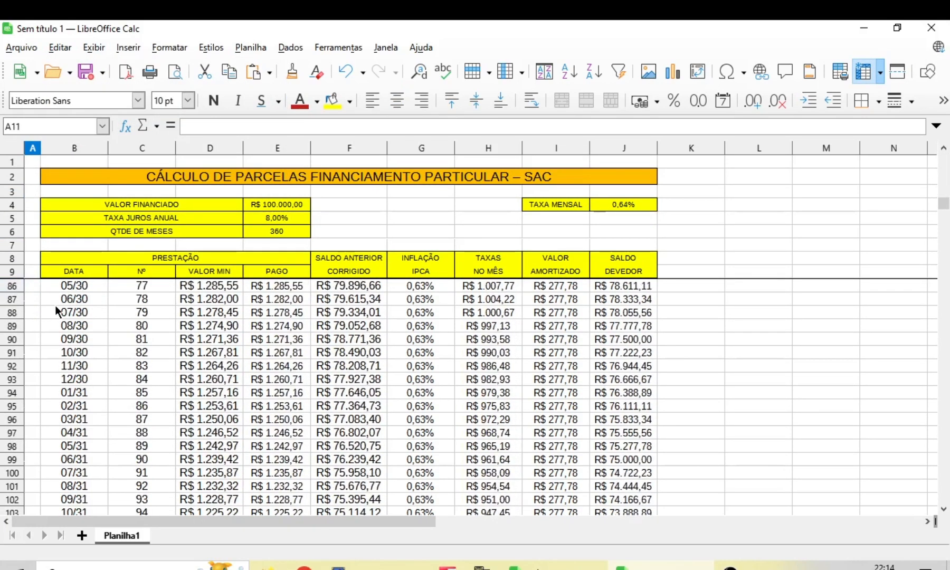
click(276, 457)
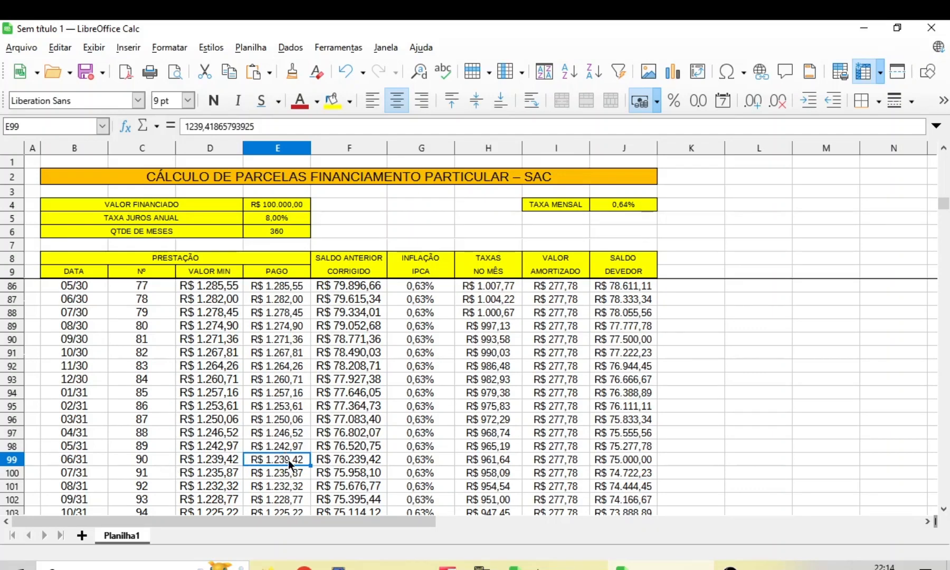
text(50.0)
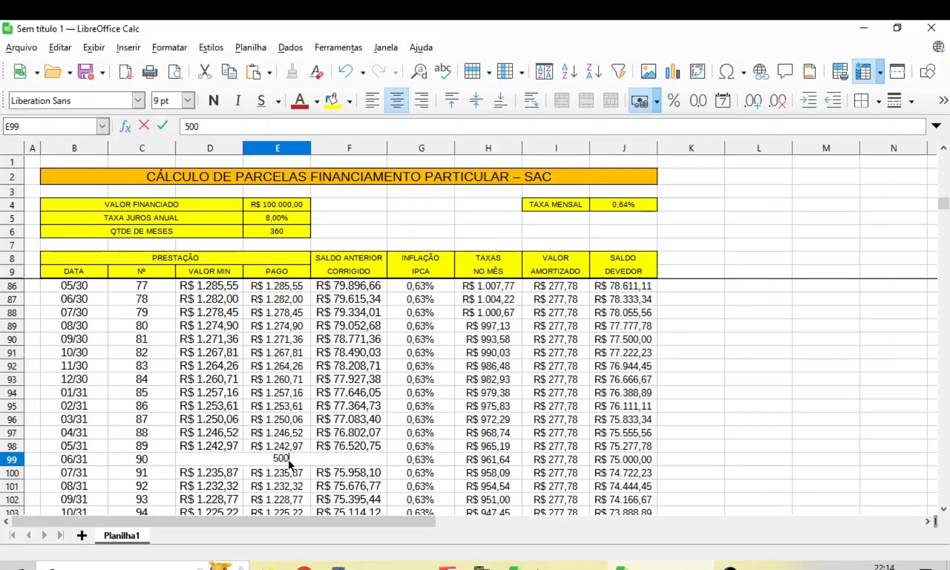
text(00)
key(Return)
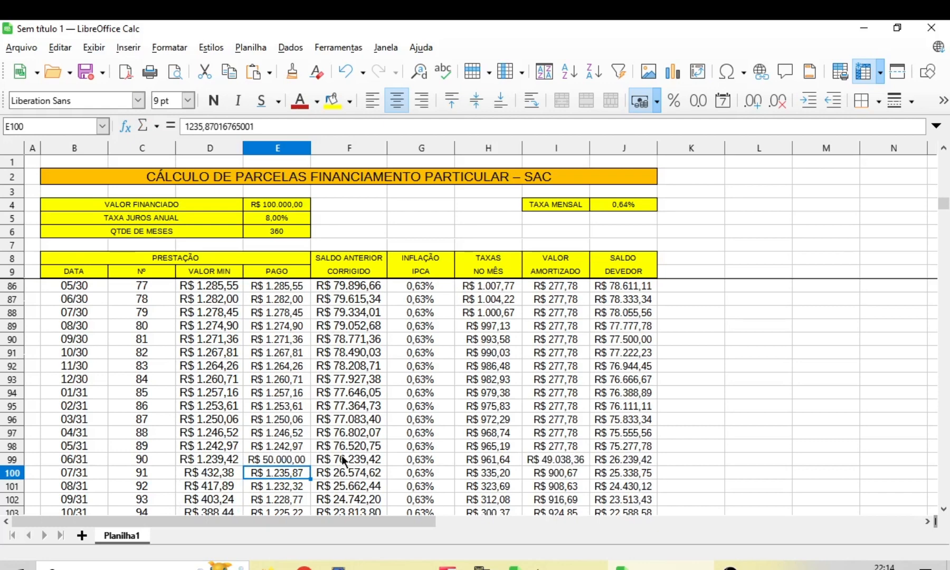
Examine the installments following the 50.000 payment in E99 to find where the SALDO DEVEDOR turns negative.
drag(947, 207, 947, 228)
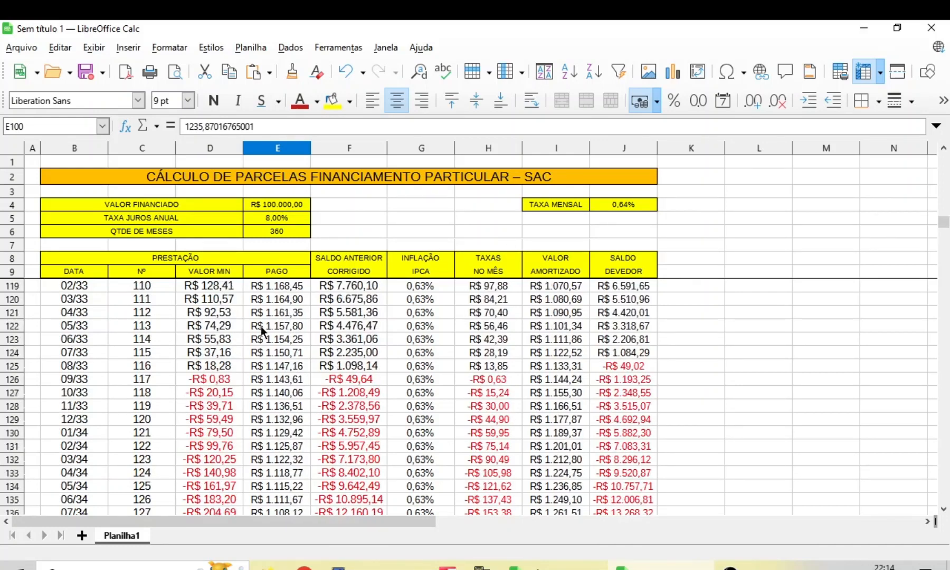
click(209, 368)
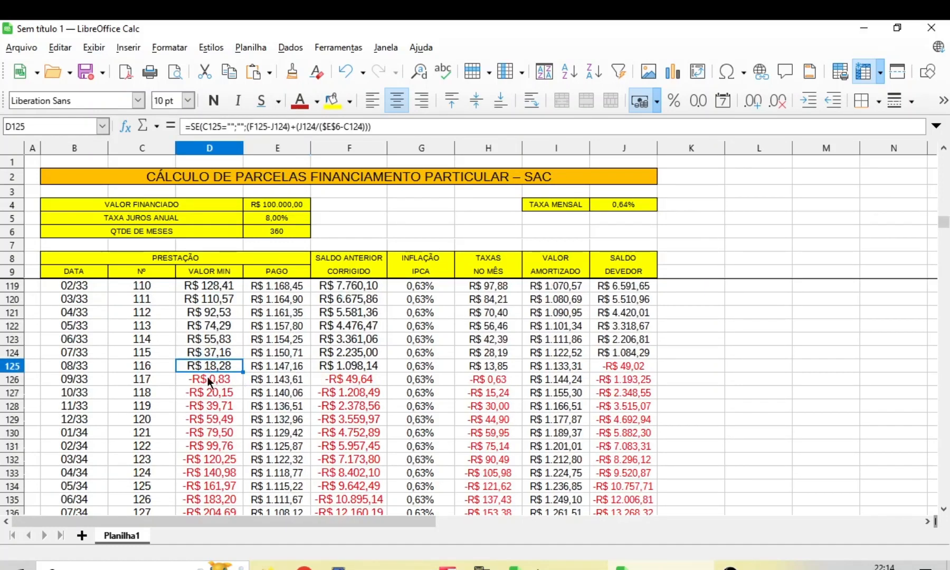
scroll(274, 370, up, 8)
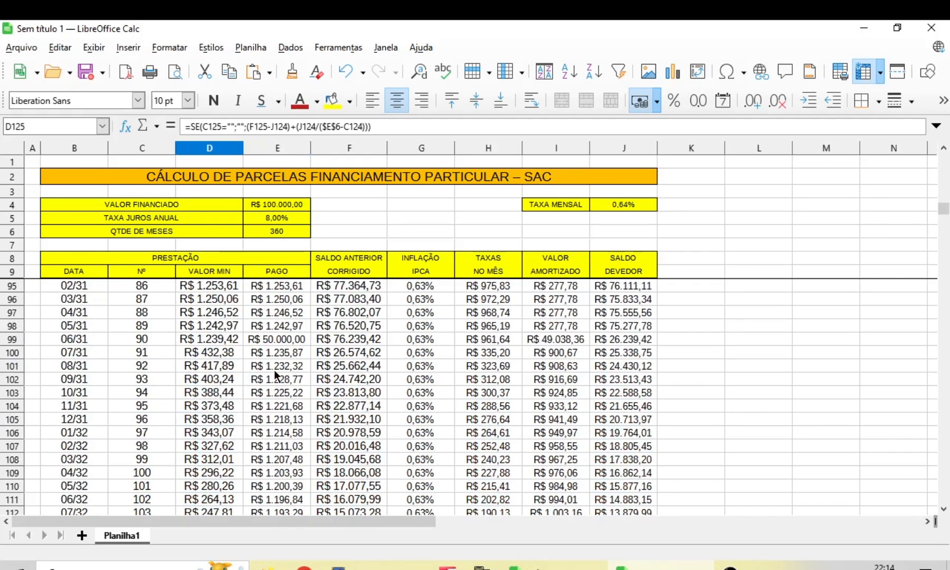
click(279, 340)
scroll(245, 352, down, 8)
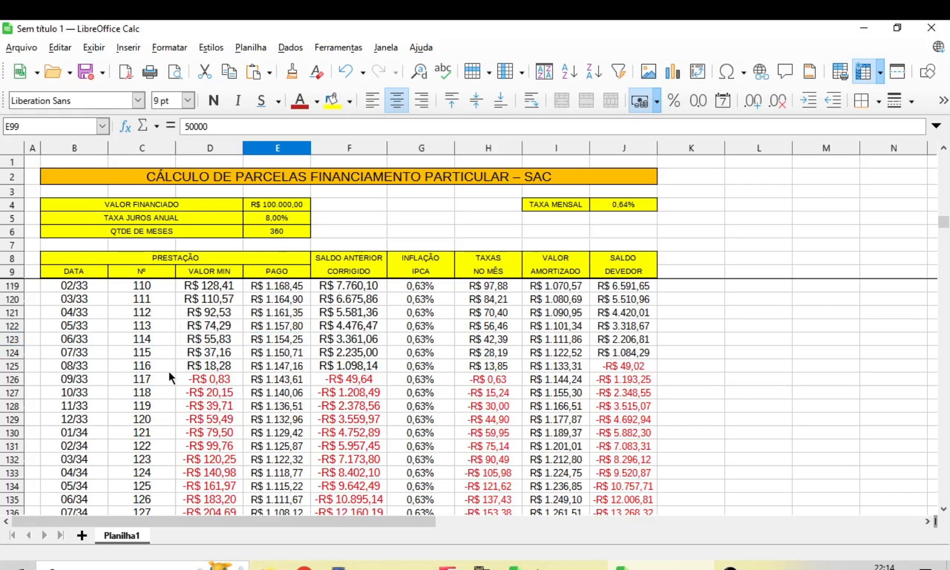
Set QTDE DE MESES in E6 to 116 and review the VALOR MIN and PAGO columns from installment 82 to 116.
scroll(276, 346, up, 5)
click(274, 229)
text(116)
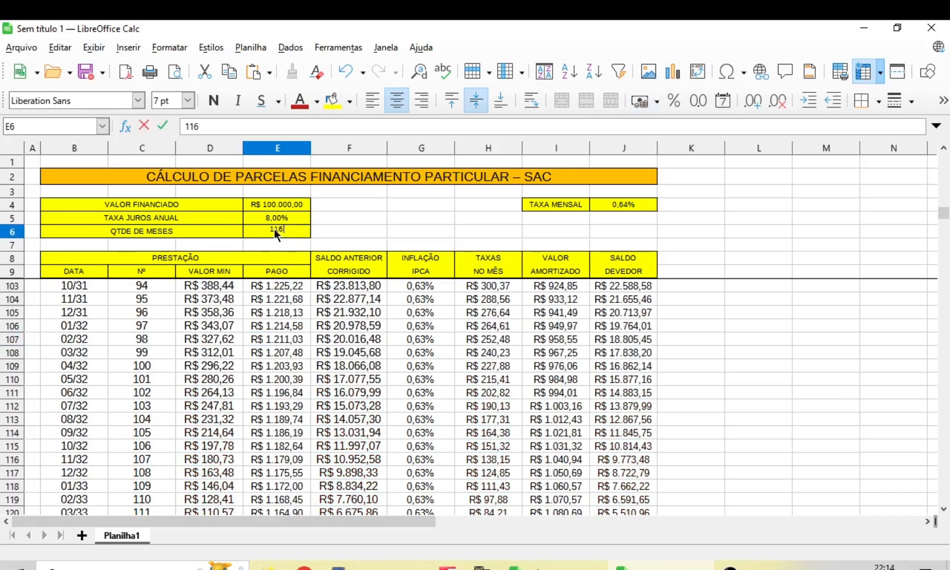
key(Return)
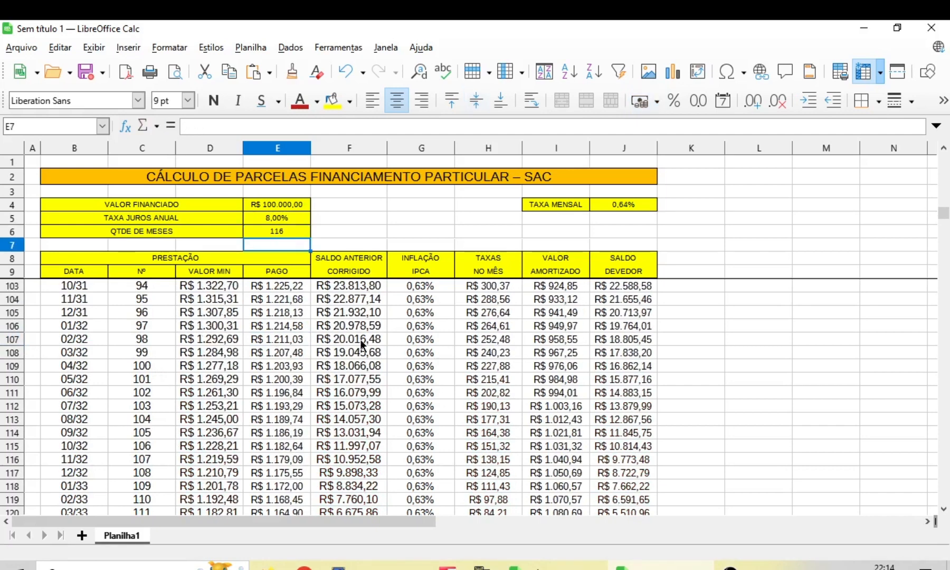
scroll(353, 337, down, 5)
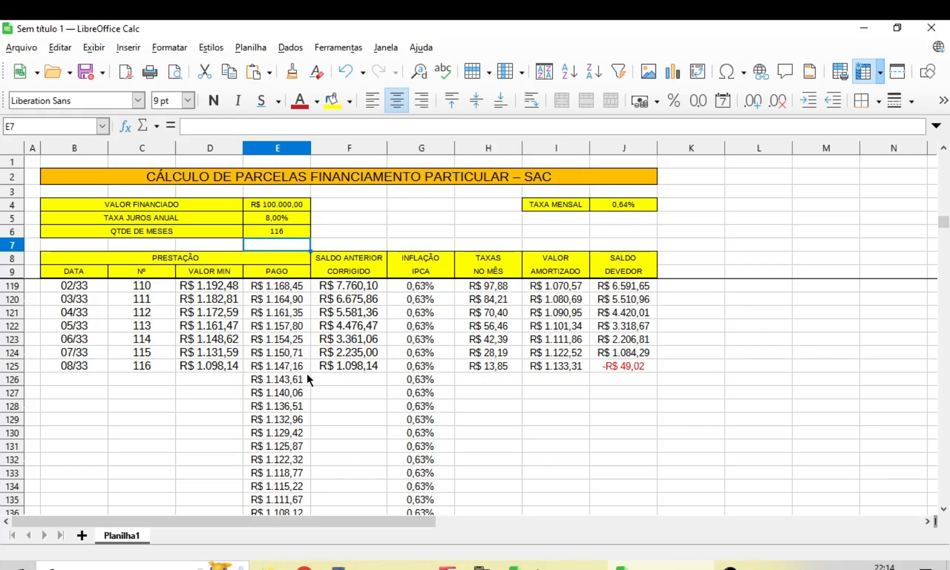
scroll(255, 369, up, 9)
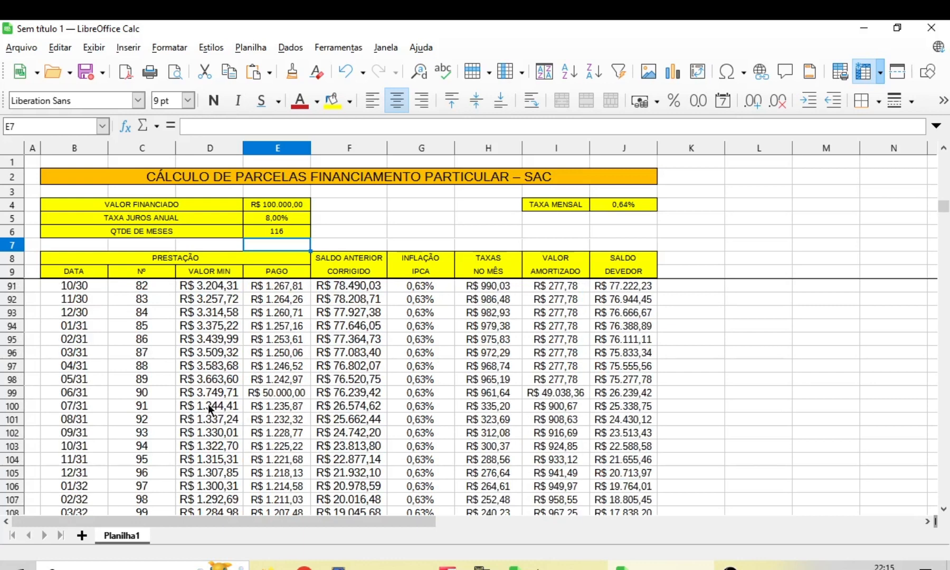
scroll(269, 407, down, 7)
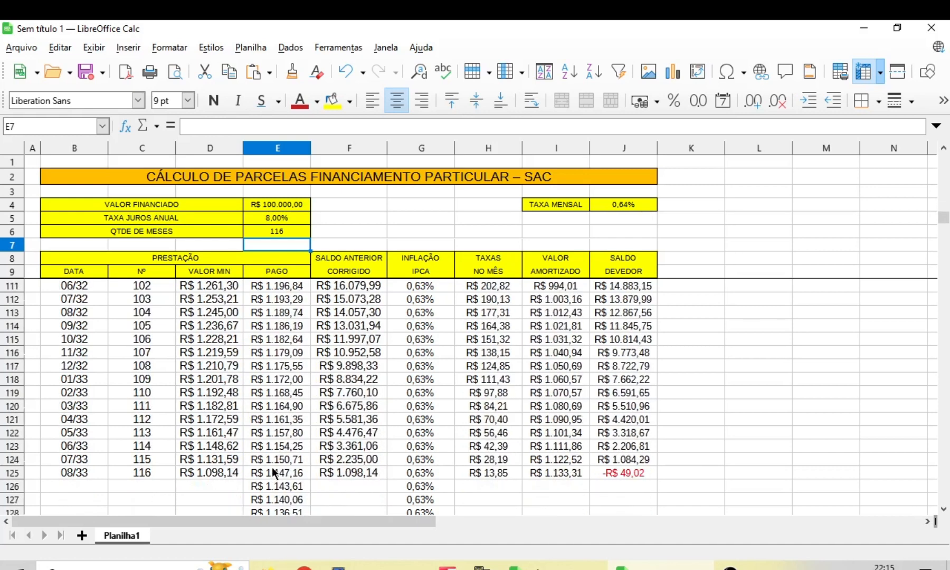
scroll(272, 467, up, 7)
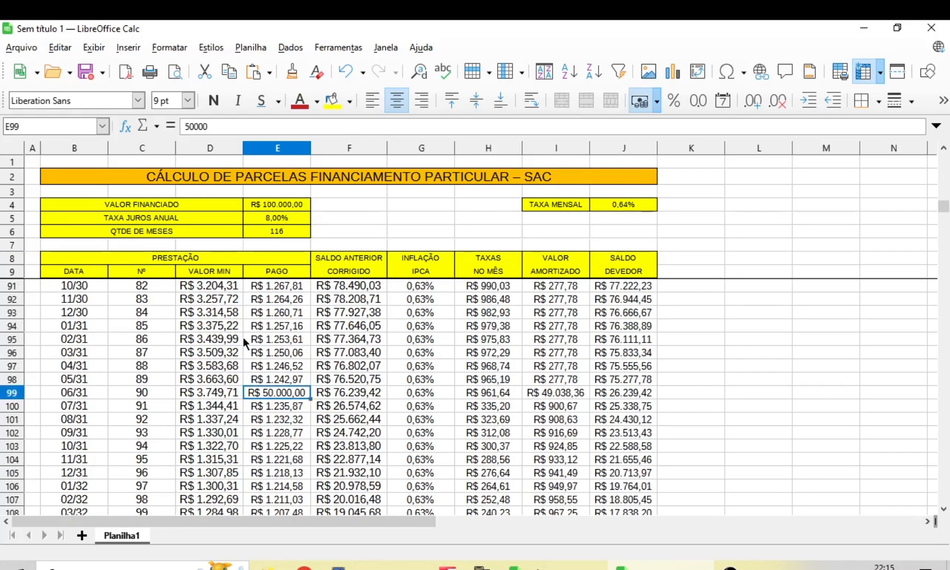
Set QTDE DE MESES in E6 back to 360 and return to the rows around installment 90.
click(258, 234)
text(360)
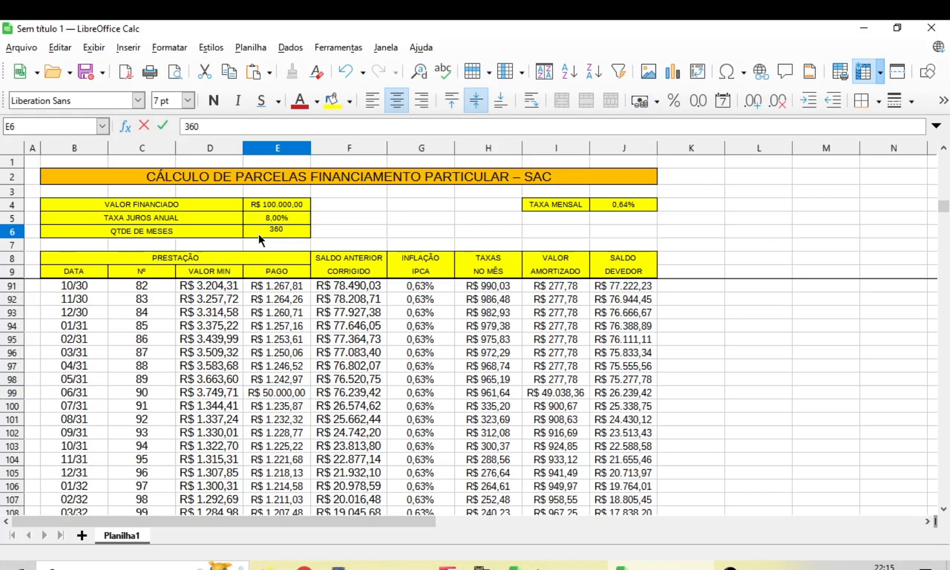
key(Return)
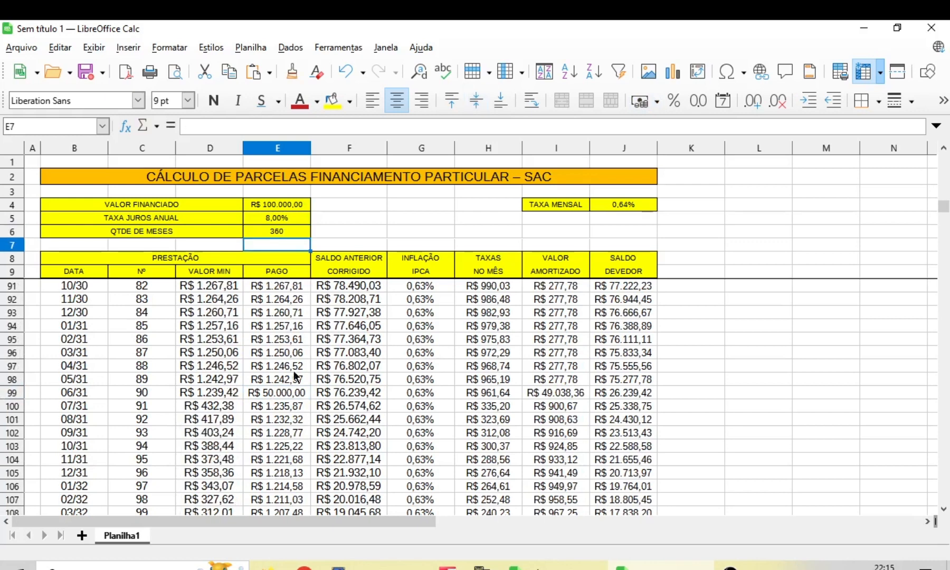
scroll(287, 362, down, 4)
scroll(286, 361, up, 3)
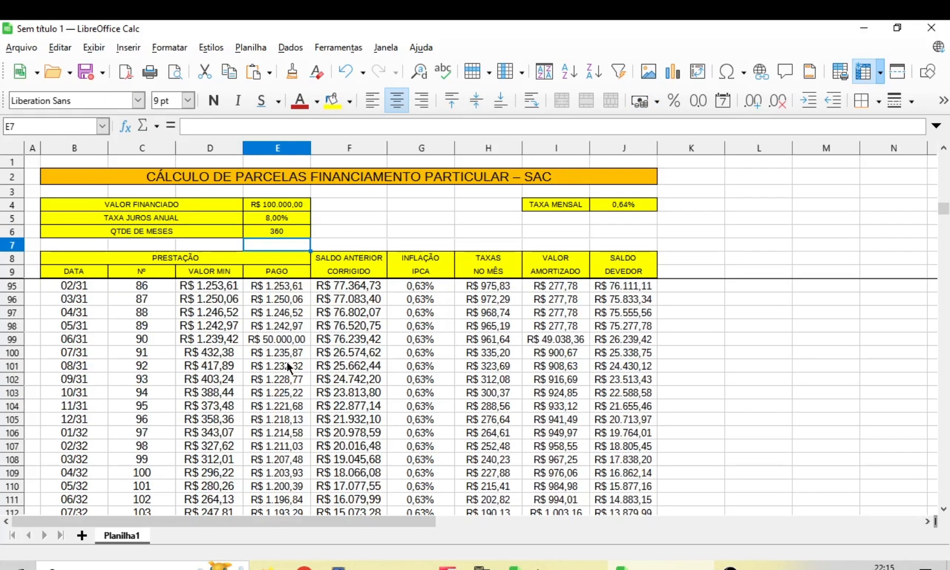
Compare VALOR MIN with the fixed PAGO values of installments 91 to 94 and check the rows around the loan's payoff.
click(214, 353)
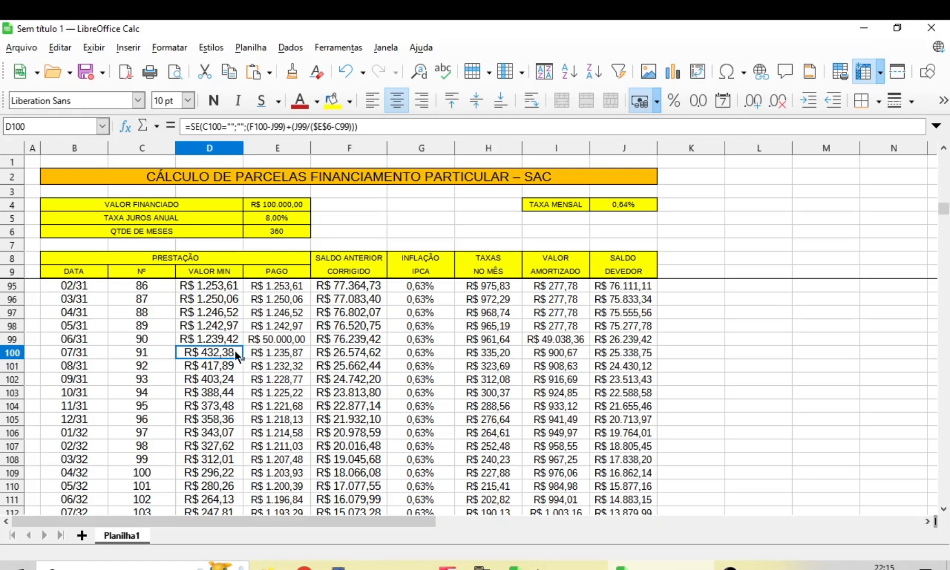
click(295, 340)
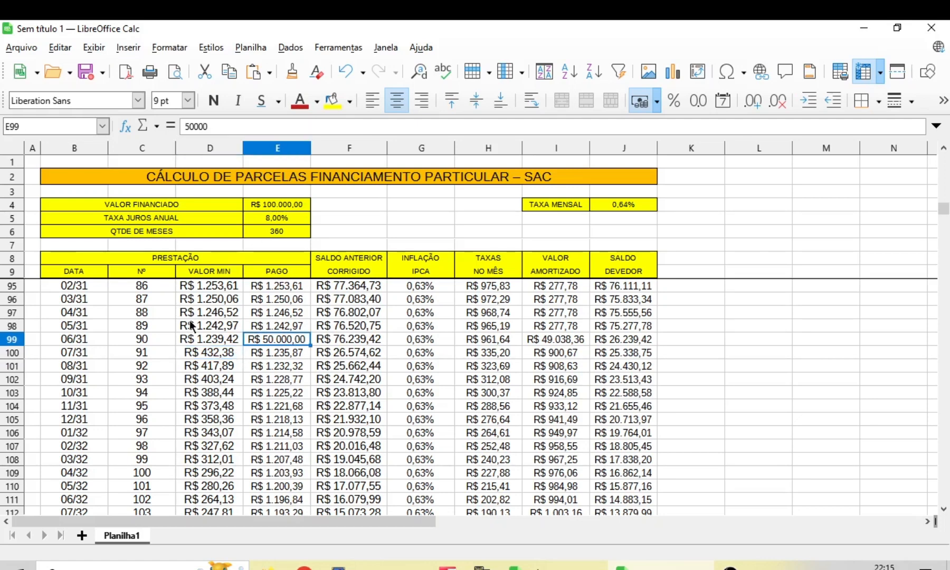
click(212, 355)
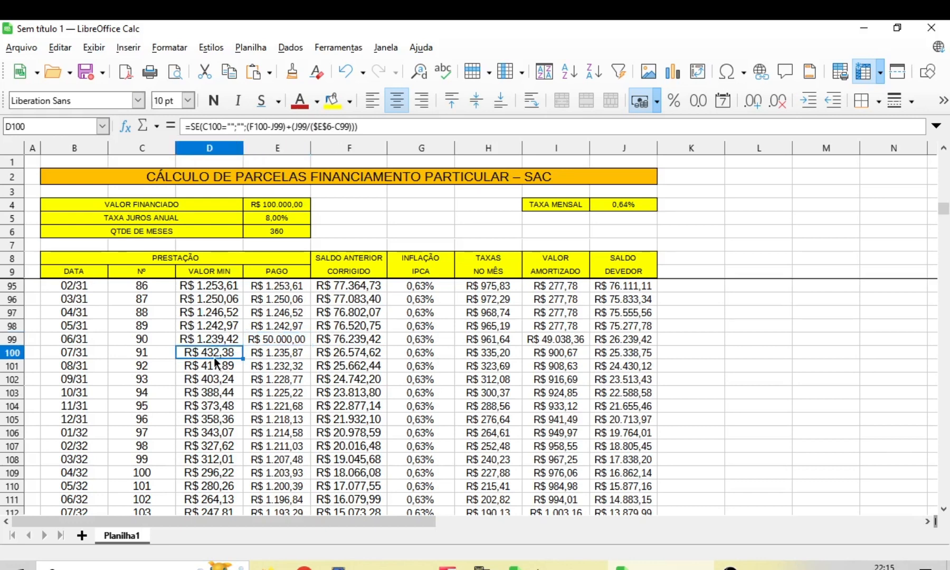
click(285, 353)
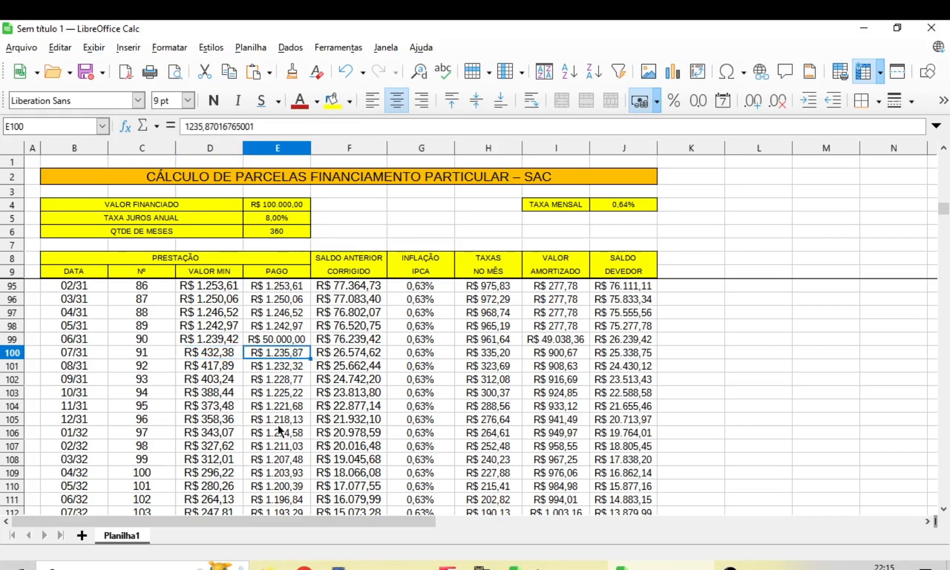
click(280, 367)
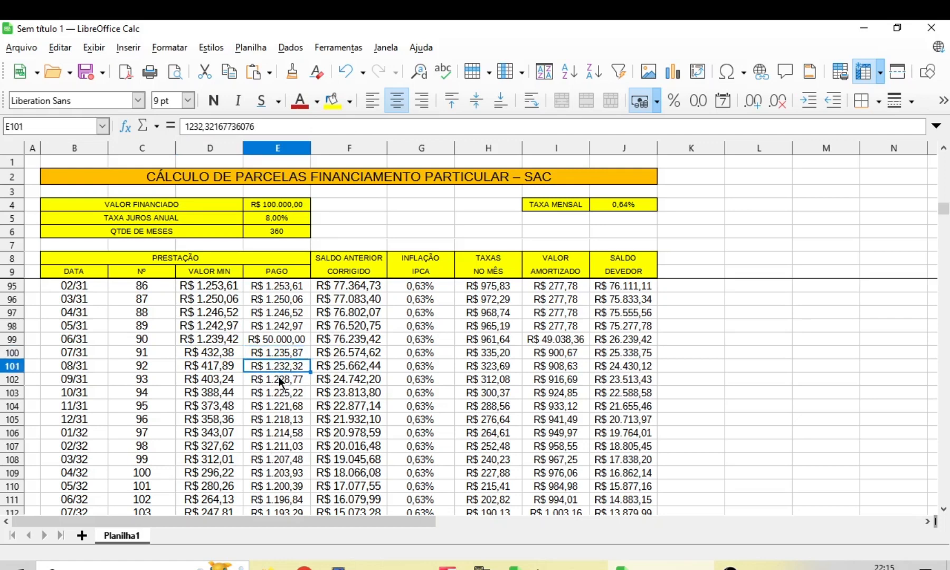
click(278, 379)
click(278, 392)
click(285, 352)
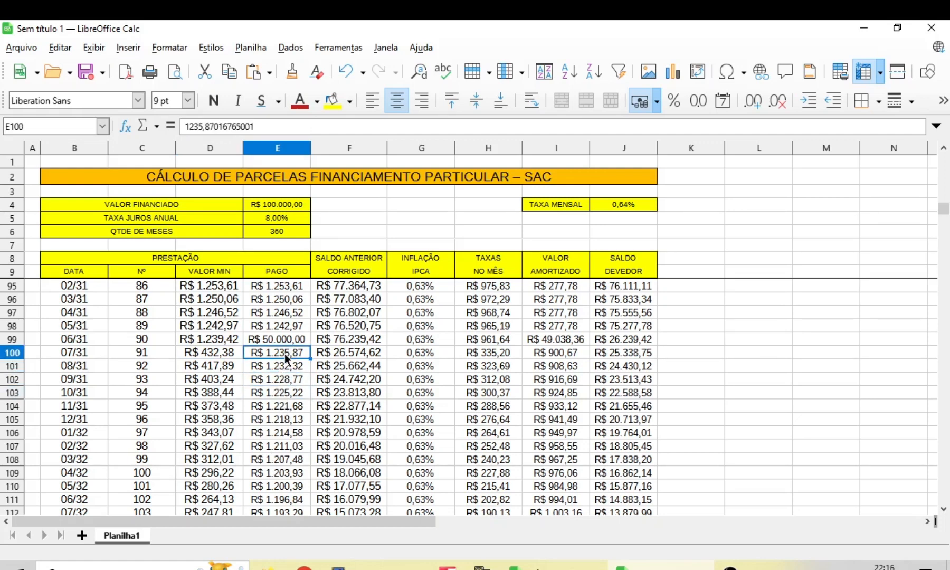
click(285, 366)
click(287, 377)
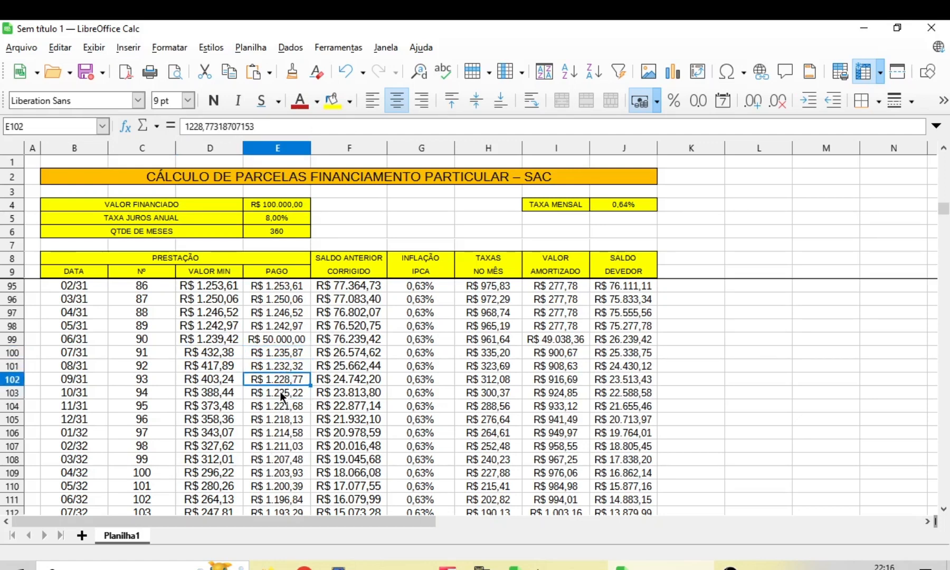
scroll(280, 392, down, 8)
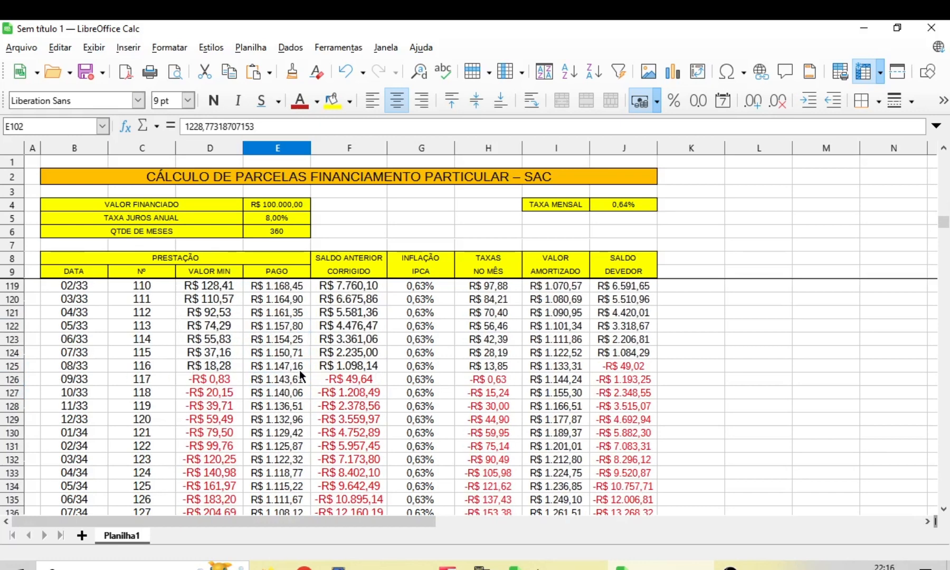
scroll(301, 376, up, 8)
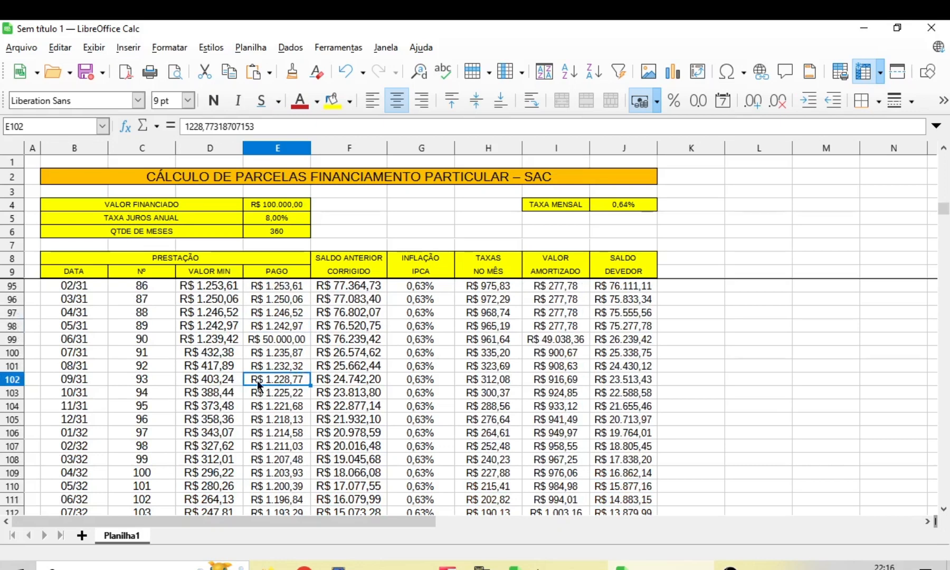
Review the PAGO values of installments 91 to 94 again against the 50.000 payment in E99 and the VALOR MIN in D100.
click(212, 351)
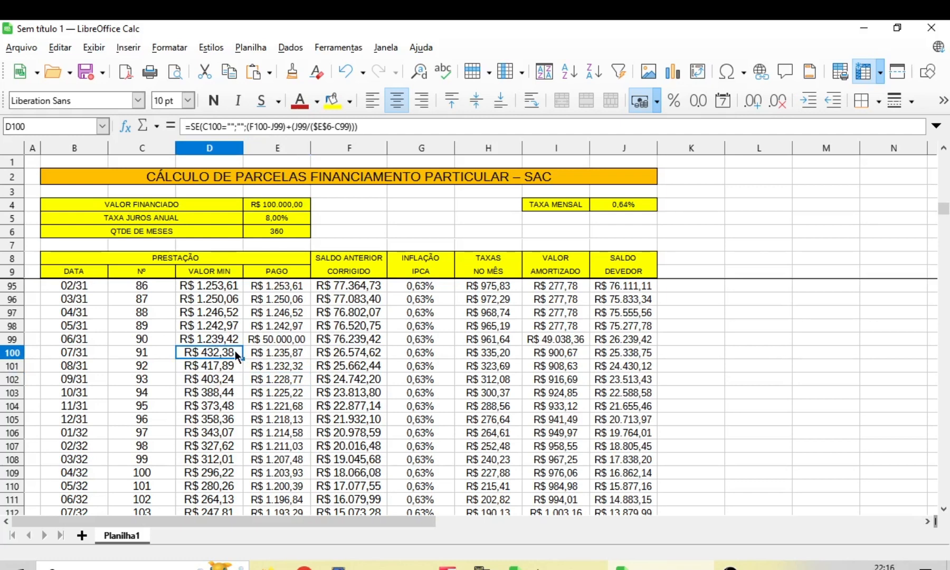
click(285, 352)
click(285, 366)
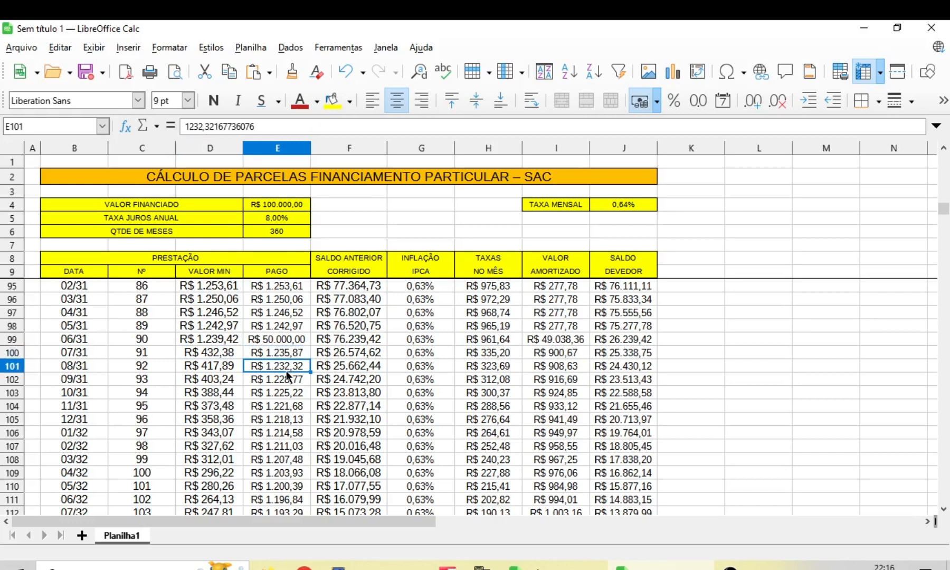
click(290, 378)
click(289, 393)
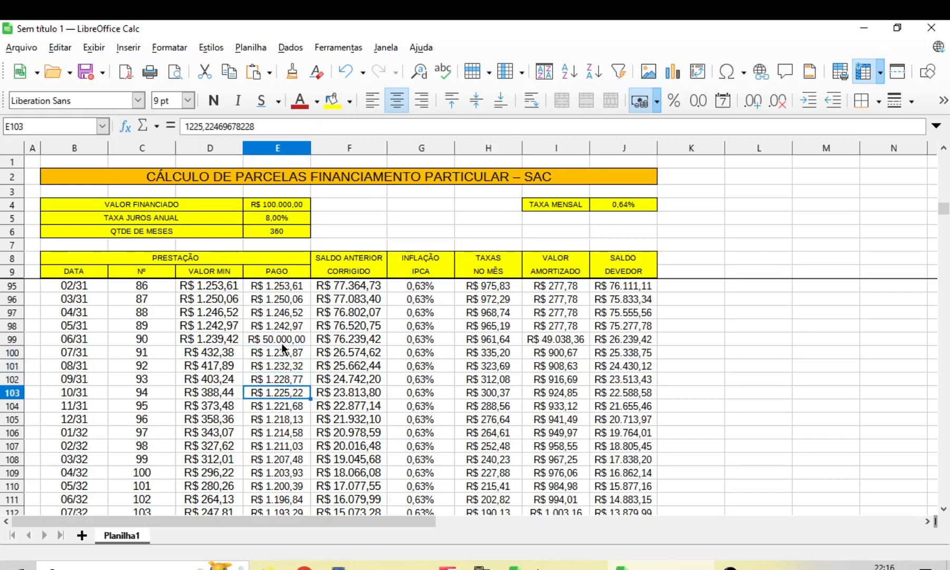
click(282, 340)
click(206, 355)
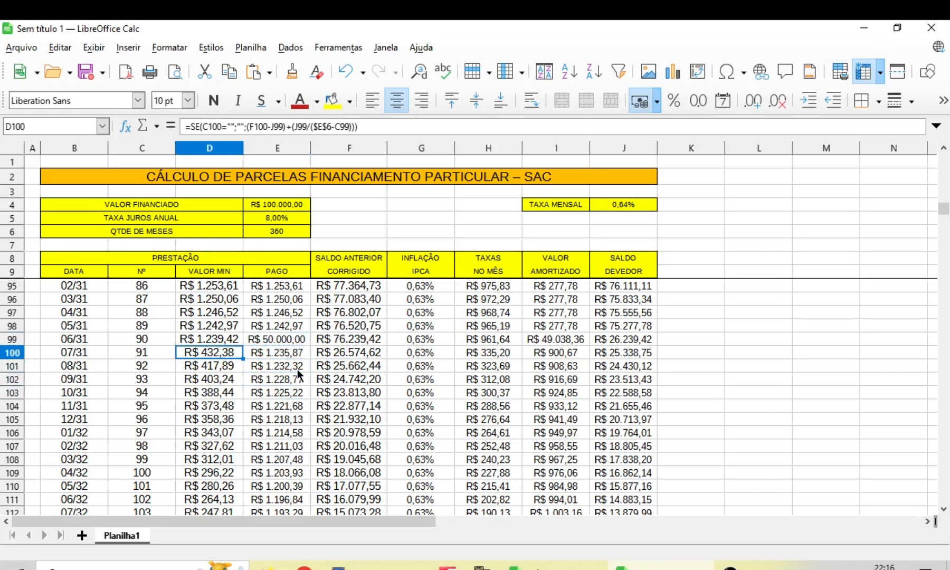
Compare PAGO with VALOR MIN for installments 105 and 115, and inspect the SALDO ANTERIOR CORRIGIDO of installment 115.
scroll(296, 371, down, 3)
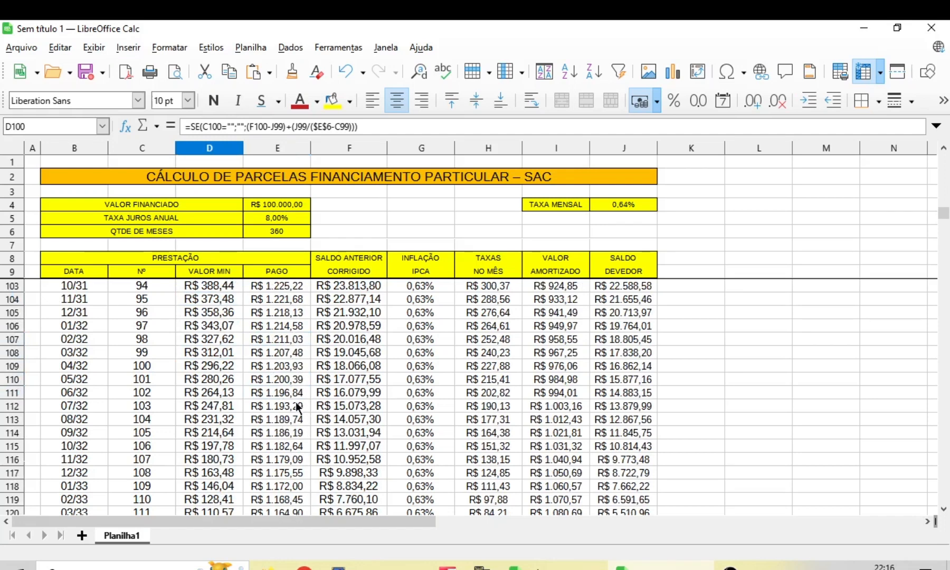
click(274, 431)
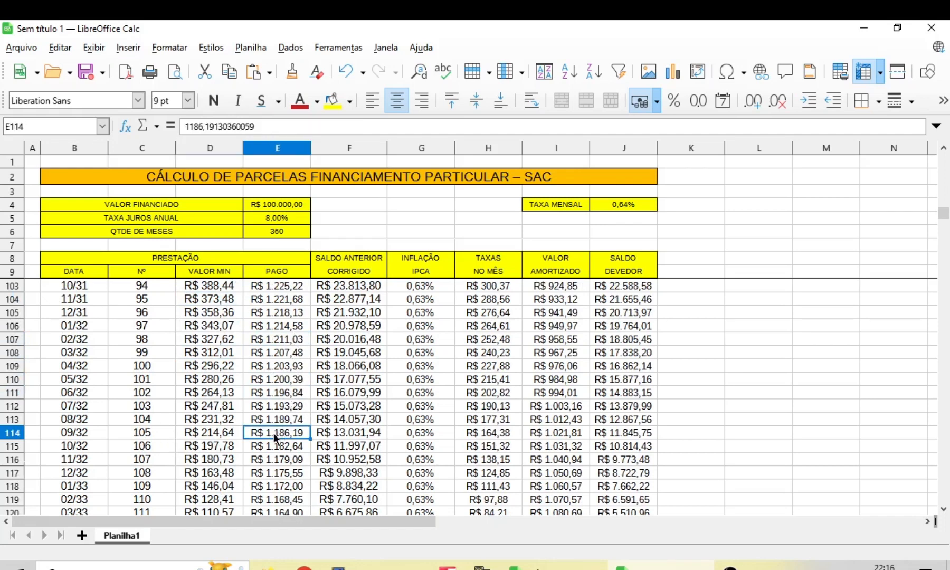
click(205, 432)
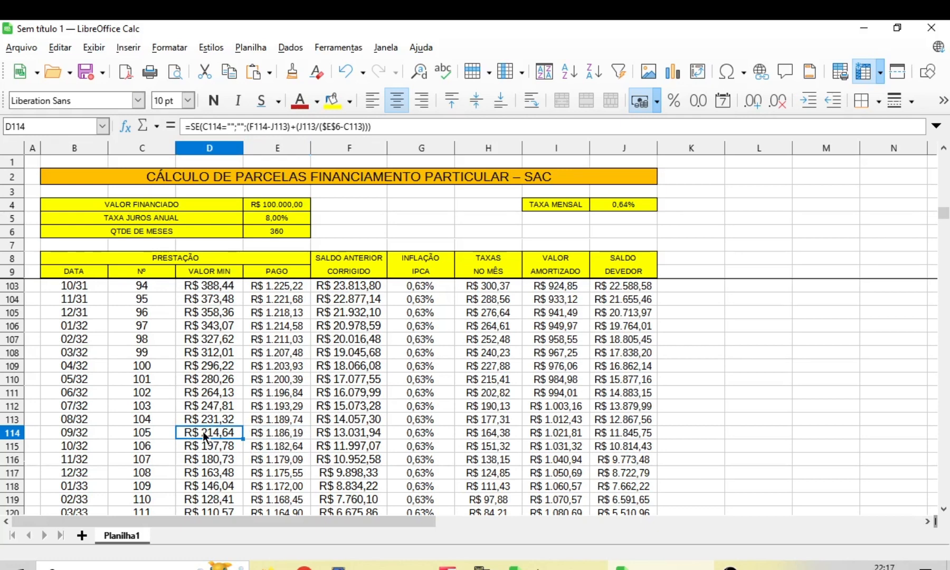
scroll(296, 433, down, 1)
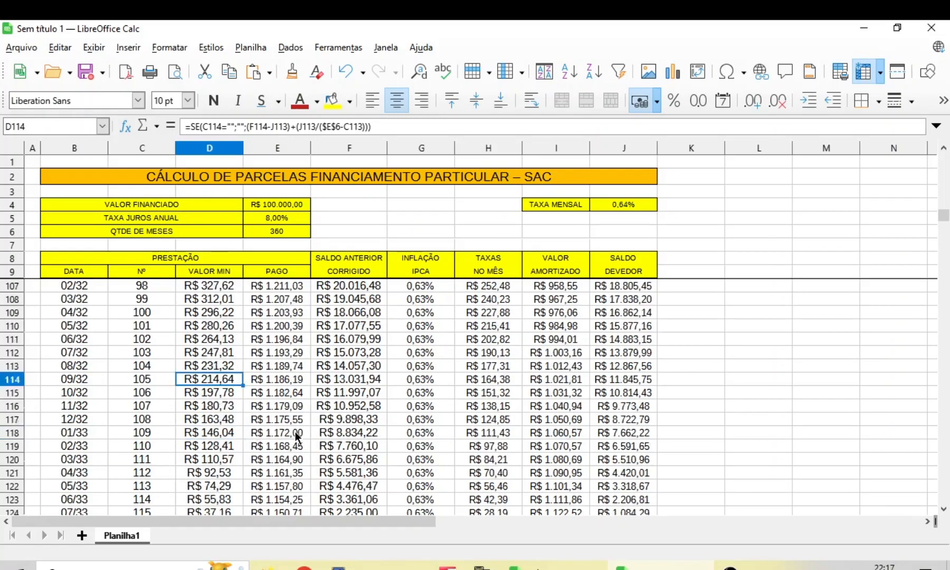
scroll(296, 436, down, 1)
scroll(296, 436, up, 2)
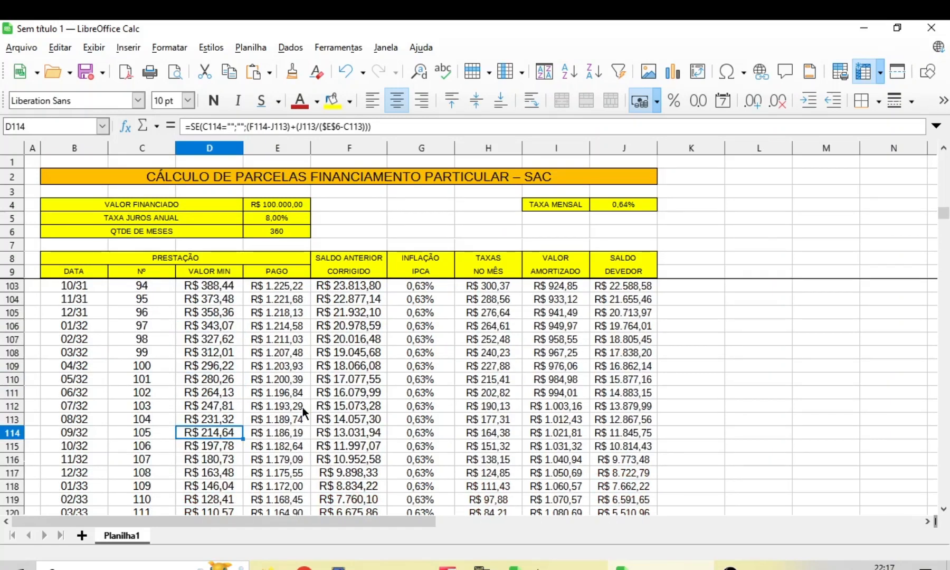
scroll(302, 407, down, 2)
scroll(296, 406, down, 1)
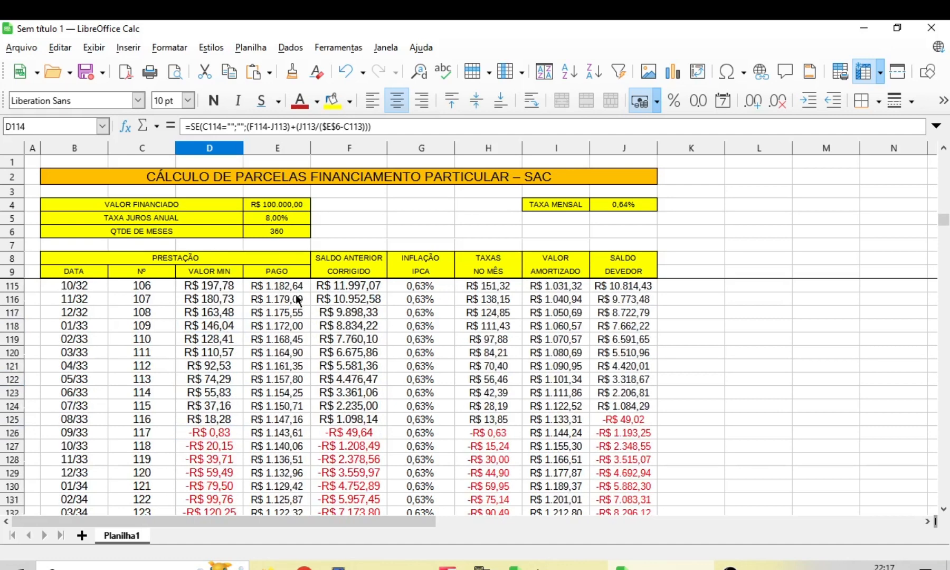
click(281, 404)
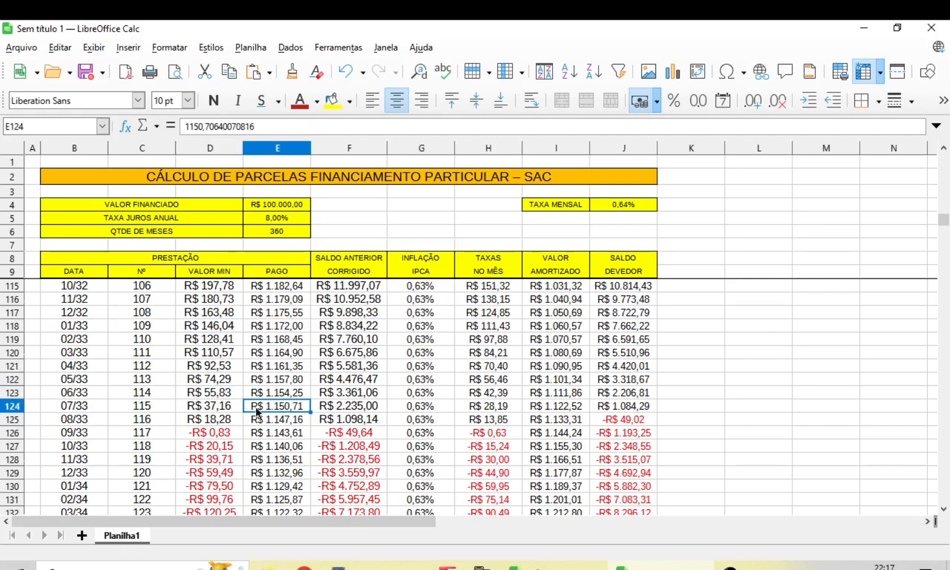
click(219, 407)
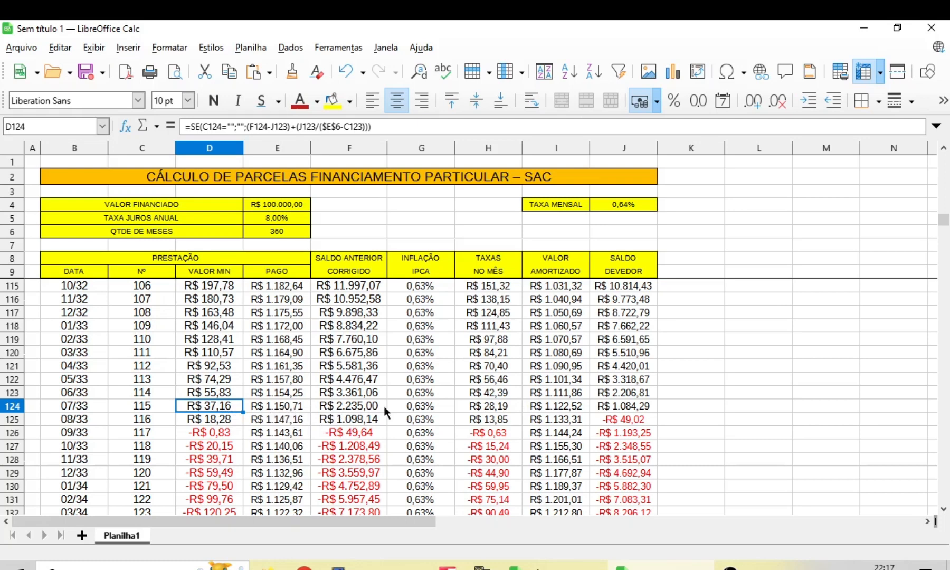
click(348, 407)
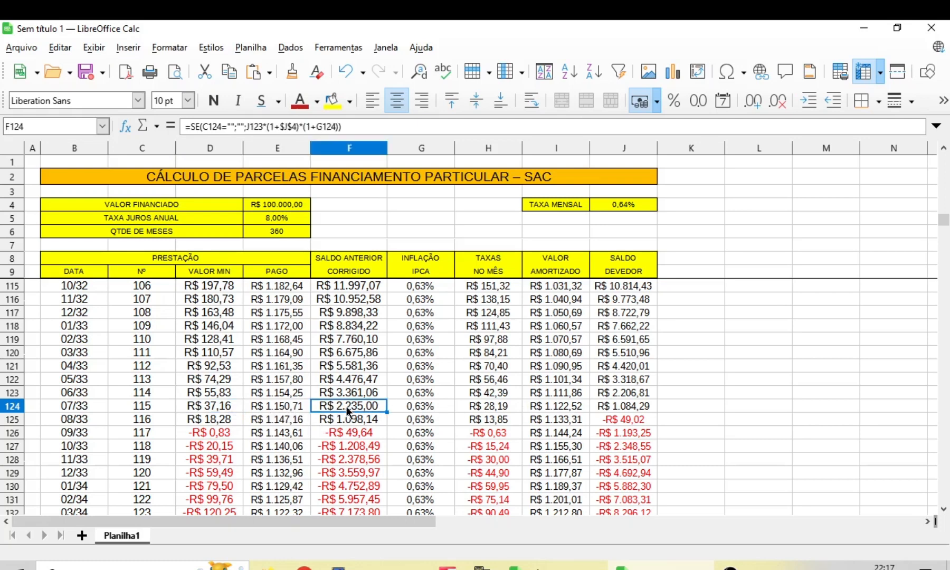
Set the PAGO of installment 115 in E124 to 2.235,00 and check its SALDO DEVEDOR and the rows below.
click(281, 405)
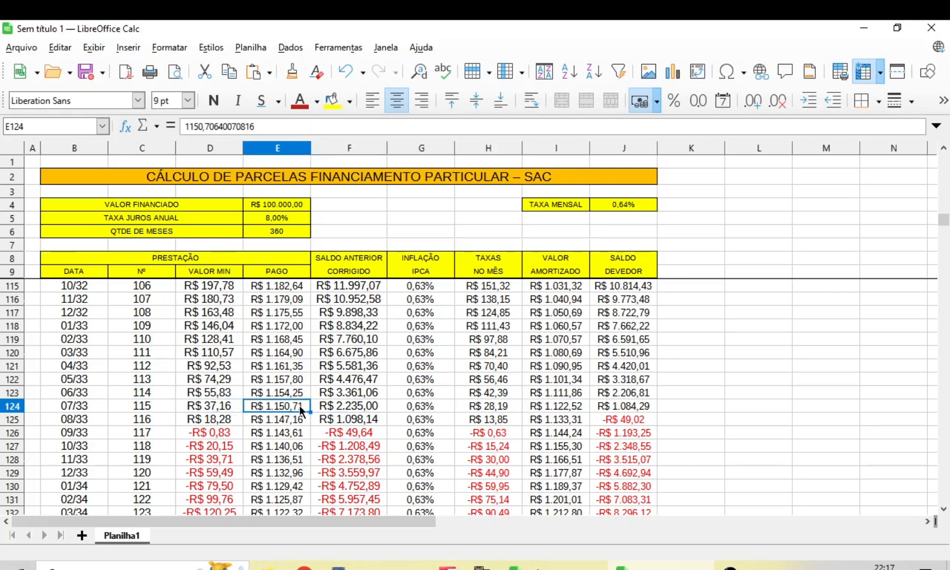
text(2.235)
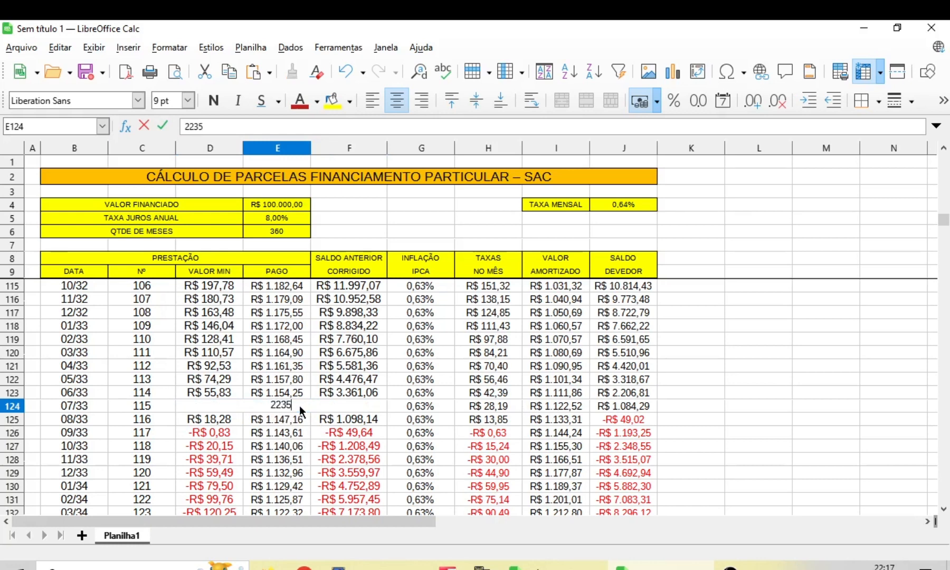
key(Return)
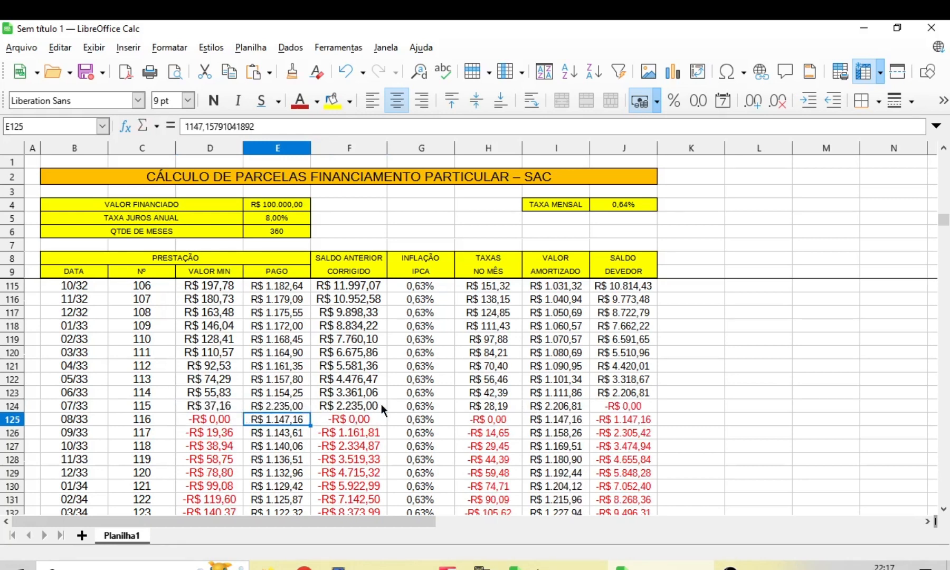
click(628, 406)
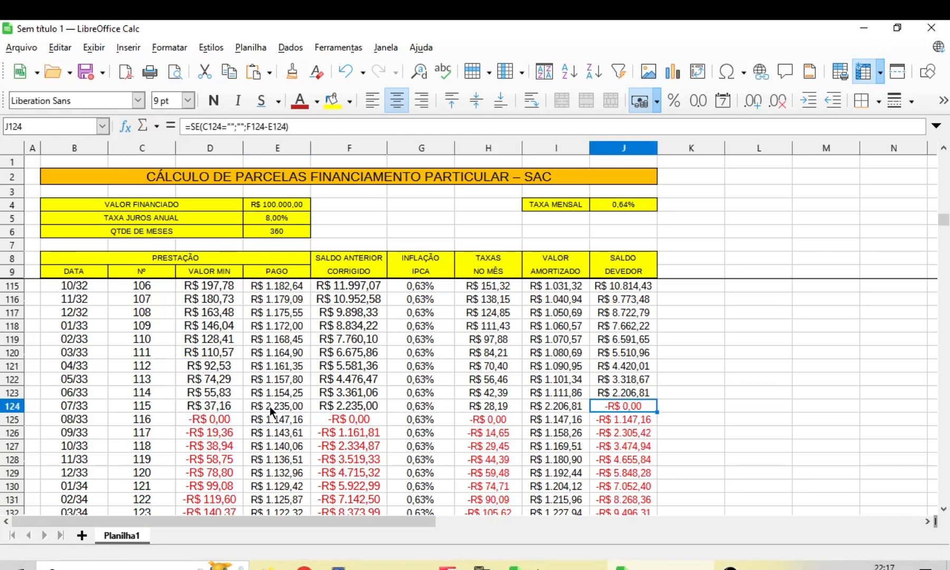
scroll(278, 431, down, 4)
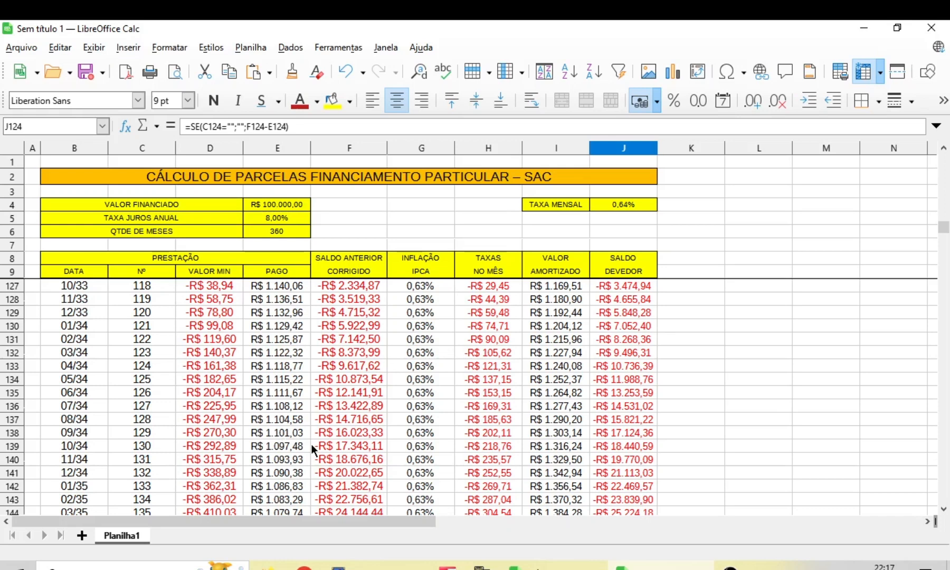
Set the TAXA JUROS ANUAL in E5 to 9%.
click(287, 218)
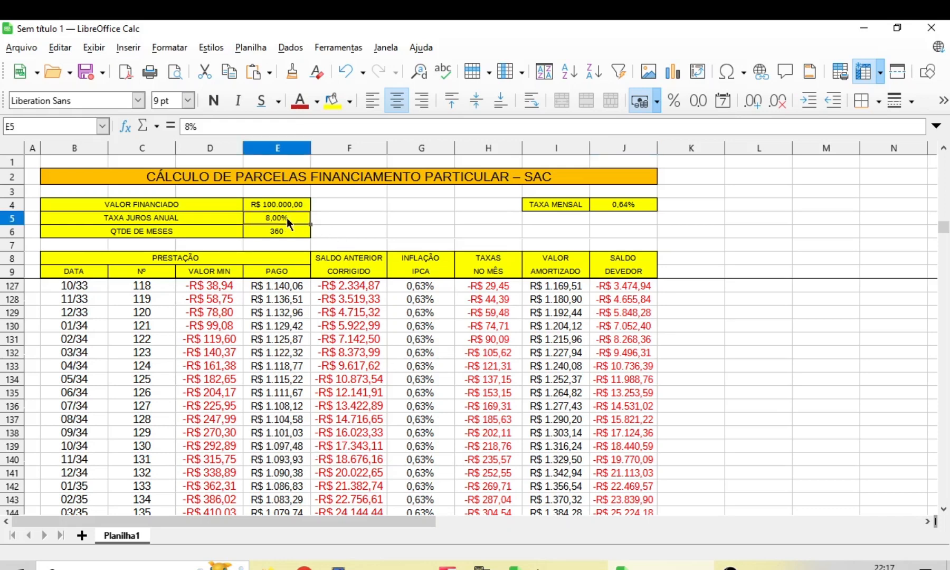
text(9)
key(Return)
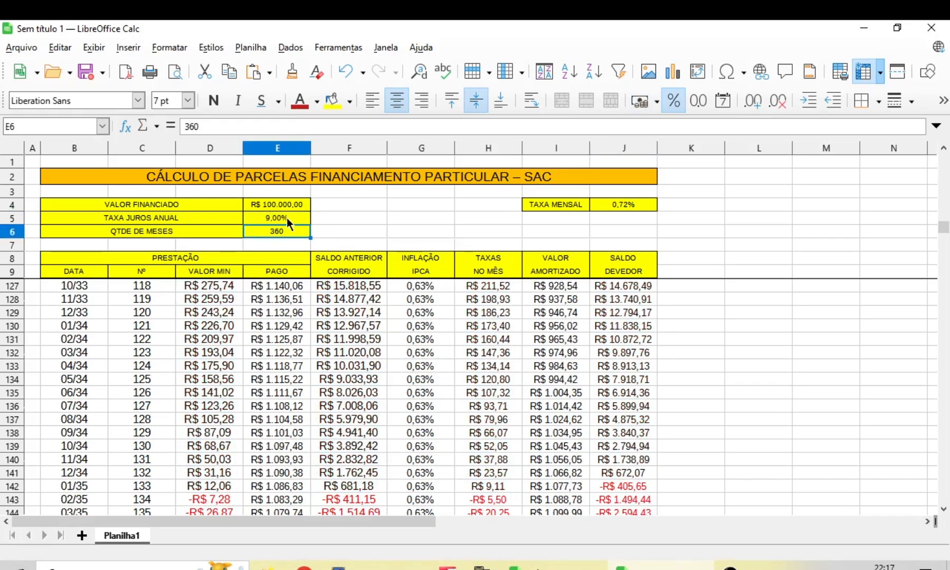
Clear the PAGO values of installments 2 to 14 in E11:E23.
drag(943, 230, 943, 170)
click(418, 316)
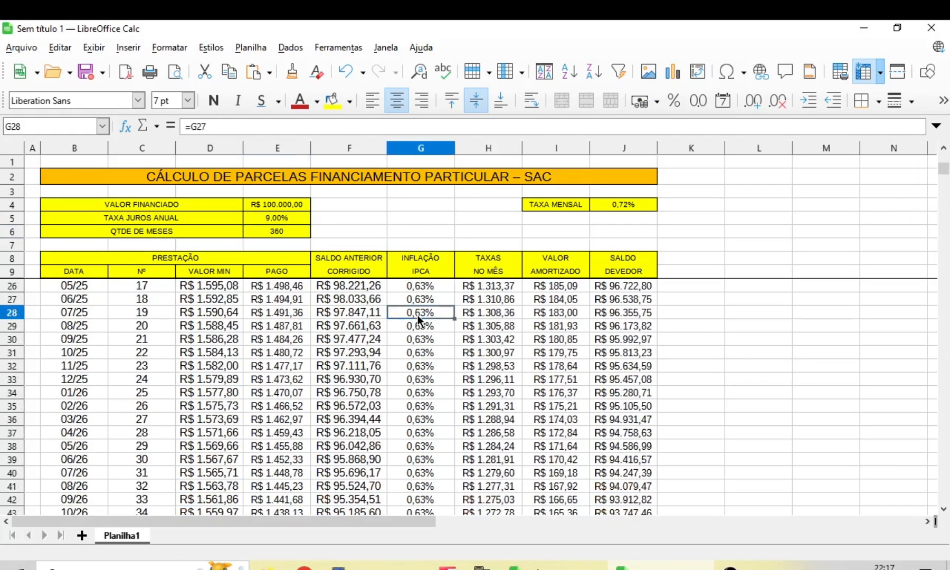
click(256, 327)
scroll(285, 370, up, 5)
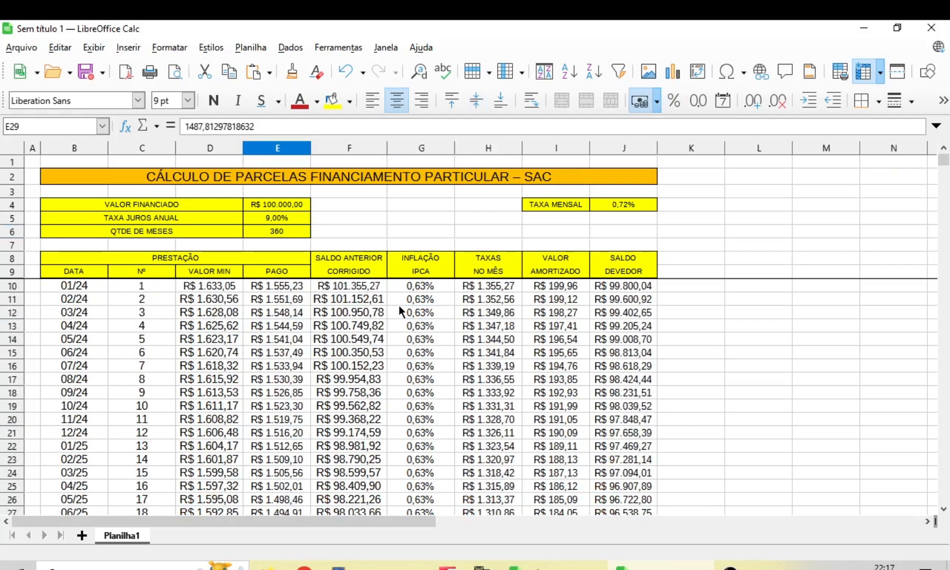
drag(286, 299, 285, 465)
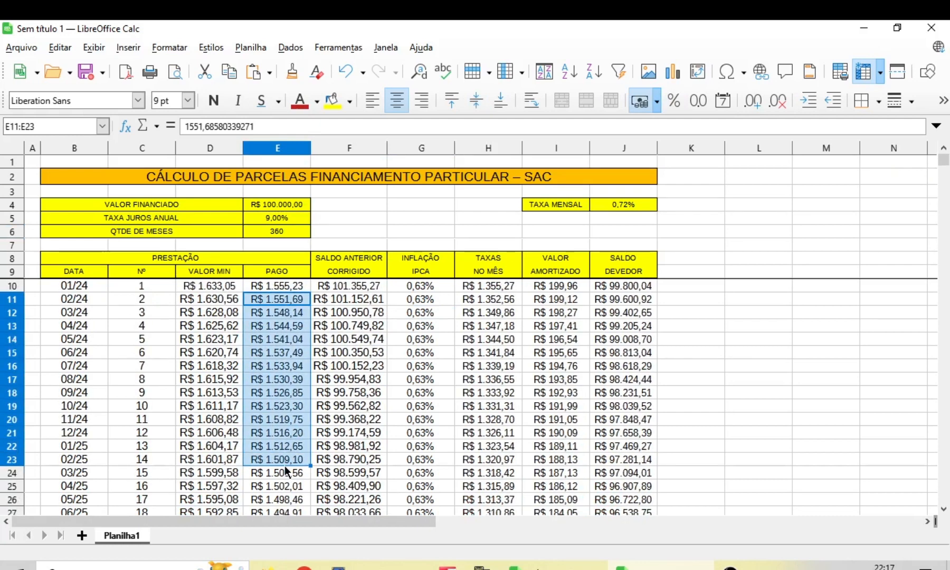
key(Delete)
Clear the INFLAÇÃO IPCA cells G11:G22 and set the IPCA of installment 2 in G11 to 0,65%.
drag(421, 299, 420, 446)
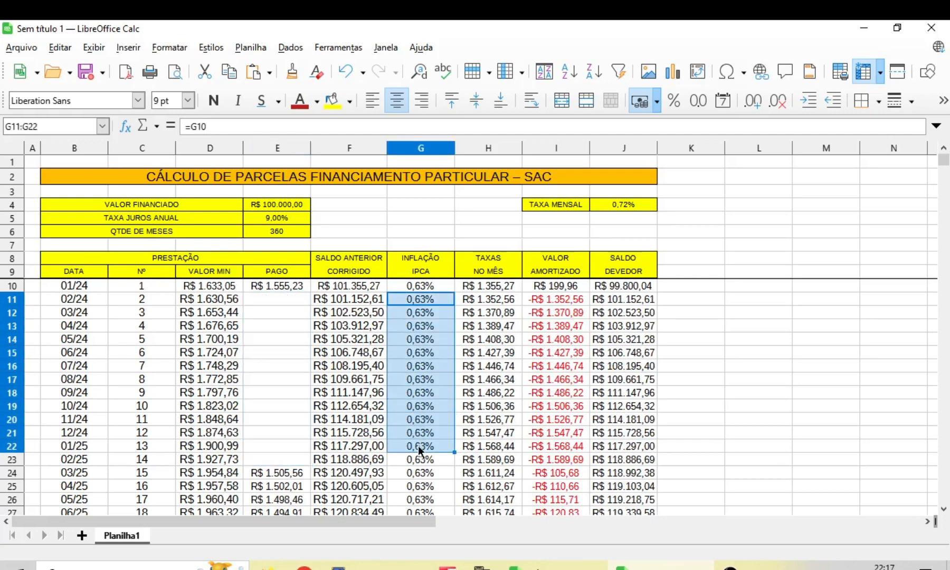
key(Delete)
click(413, 295)
text(,65)
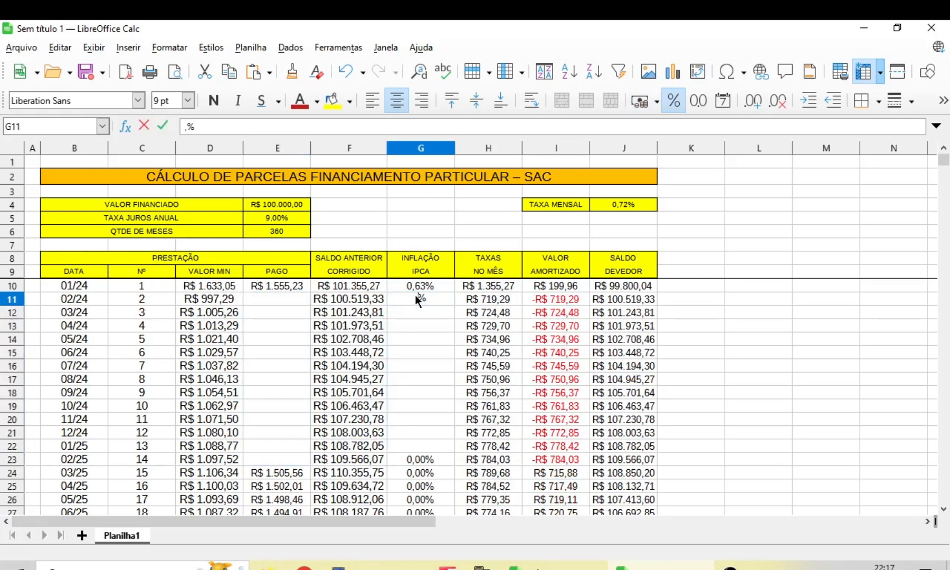
click(442, 340)
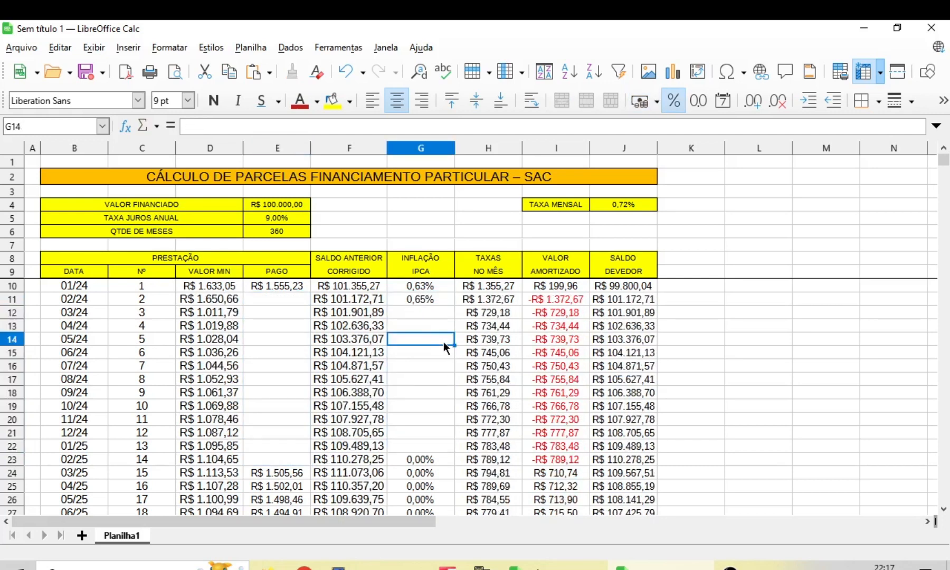
Enter 1.650,66 as the PAGO of installment 2 in E11.
click(276, 298)
text(1)
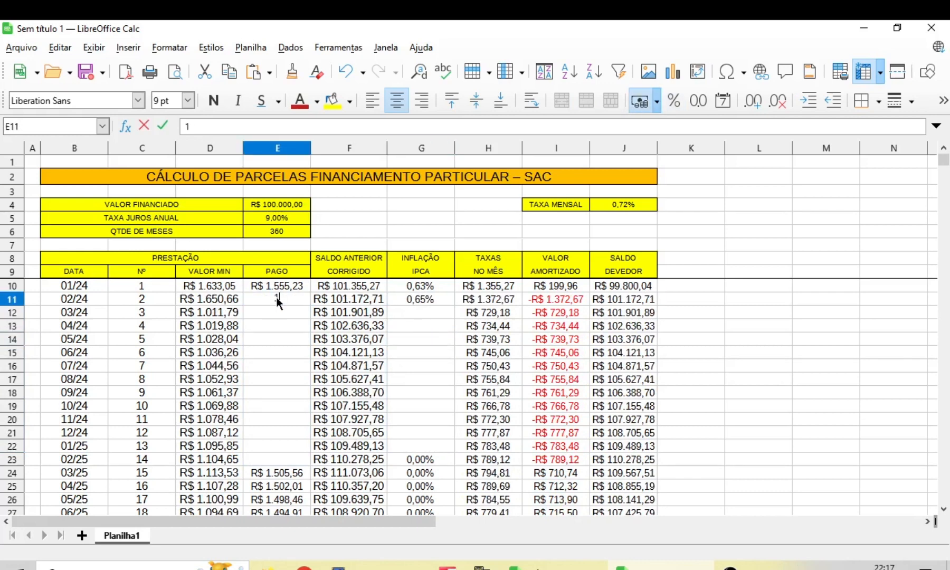
text(.650,66)
key(Return)
Set the PAGO of installment 1 in E10 to 1.633,05 and that of installment 2 in E11 to 1.649,37.
click(278, 286)
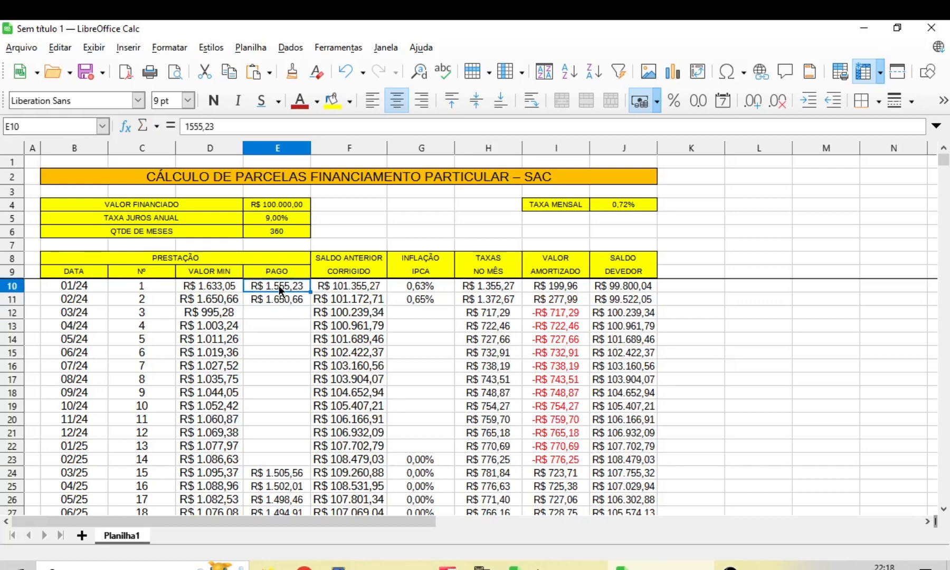
text(1.633,05)
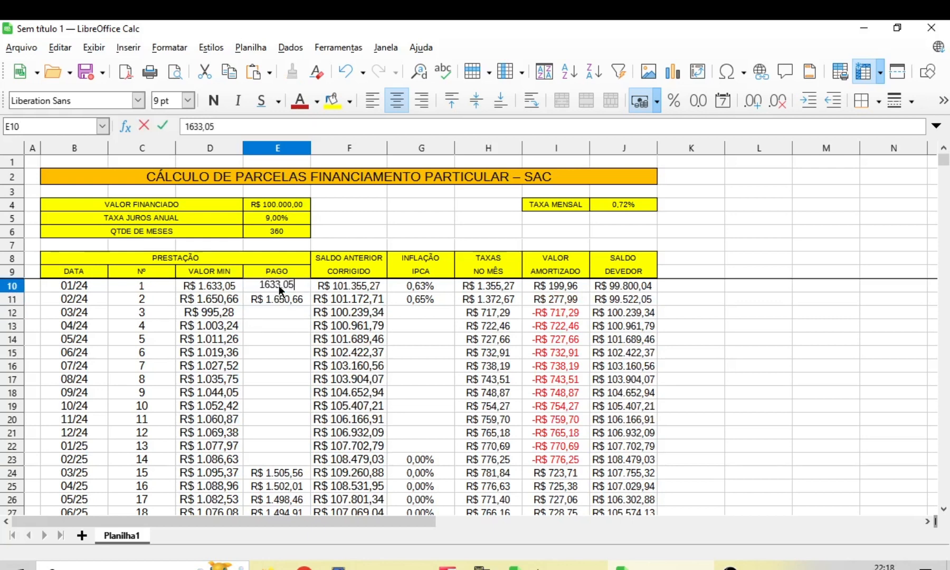
key(Return)
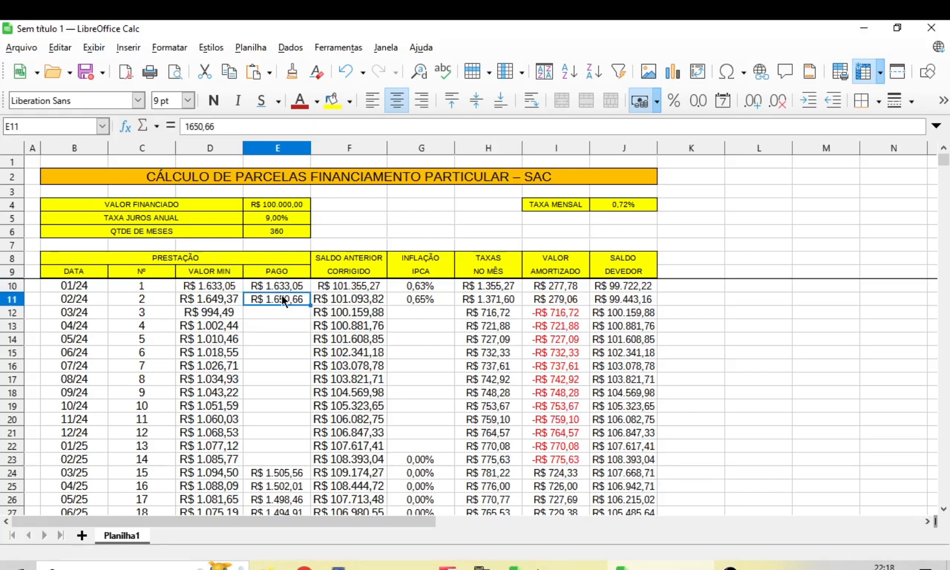
text(1.649)
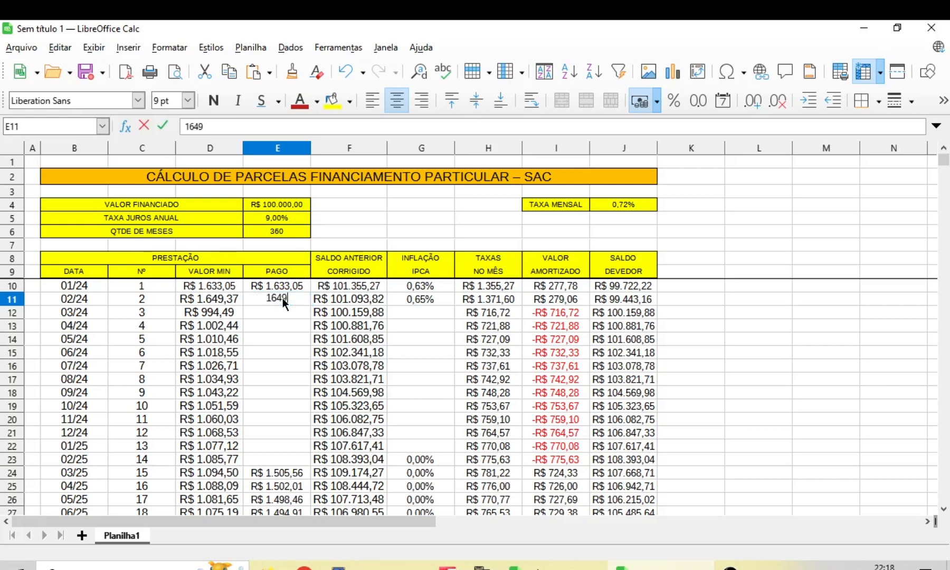
text(,37)
key(Return)
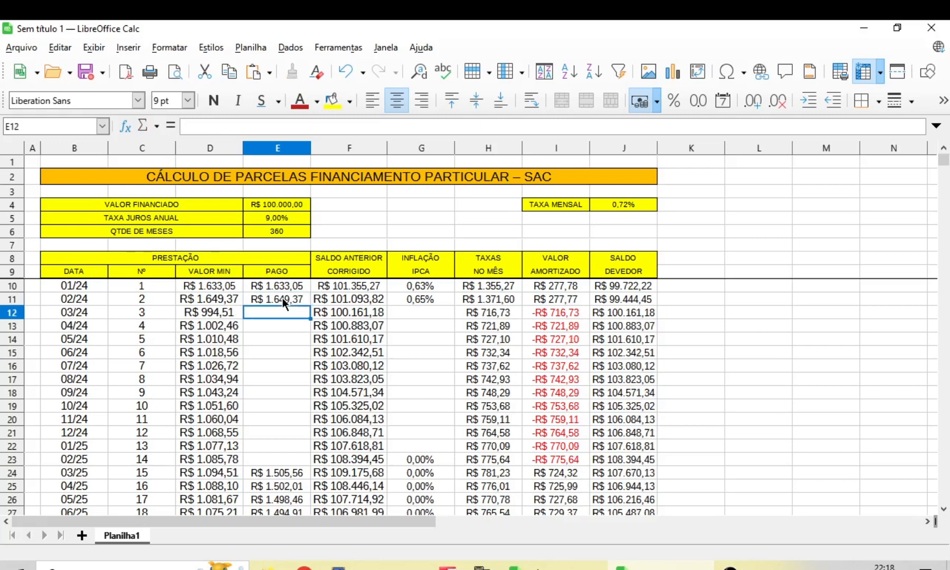
Set the INFLAÇÃO IPCA of installment 3 in G12 to 0,63%.
click(431, 311)
text(,63)
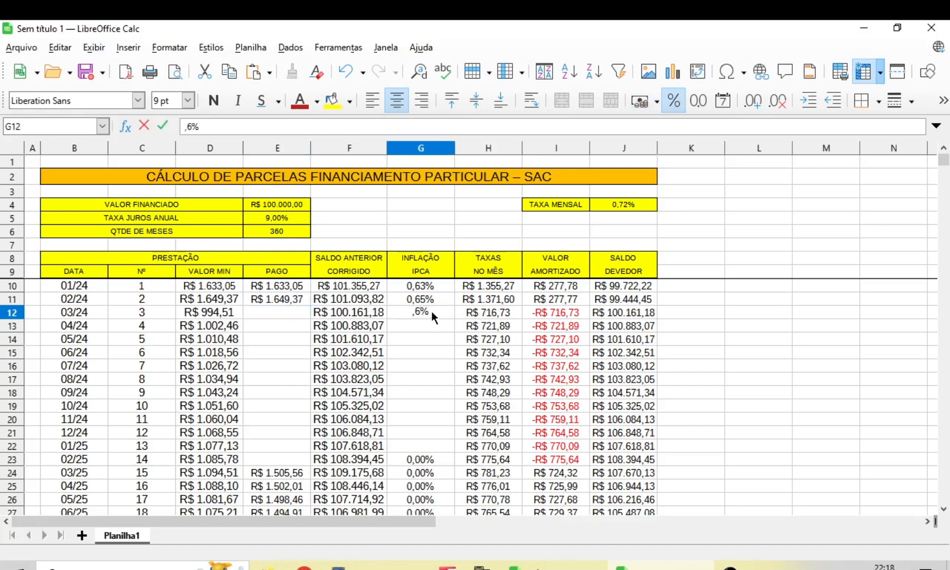
key(Return)
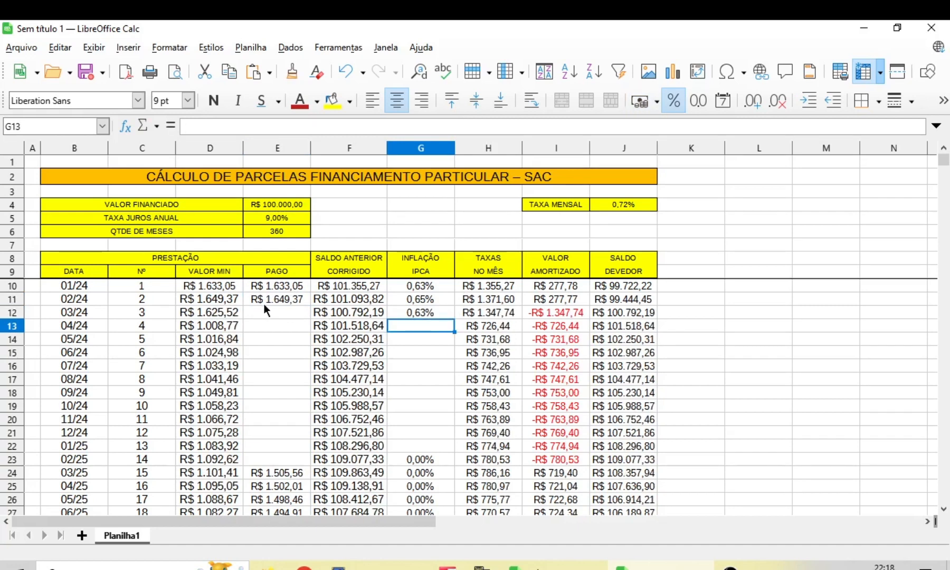
Review the row of installment 1 from VALOR MIN to VALOR AMORTIZADO and return to the empty PAGO cell of installment 3.
click(266, 311)
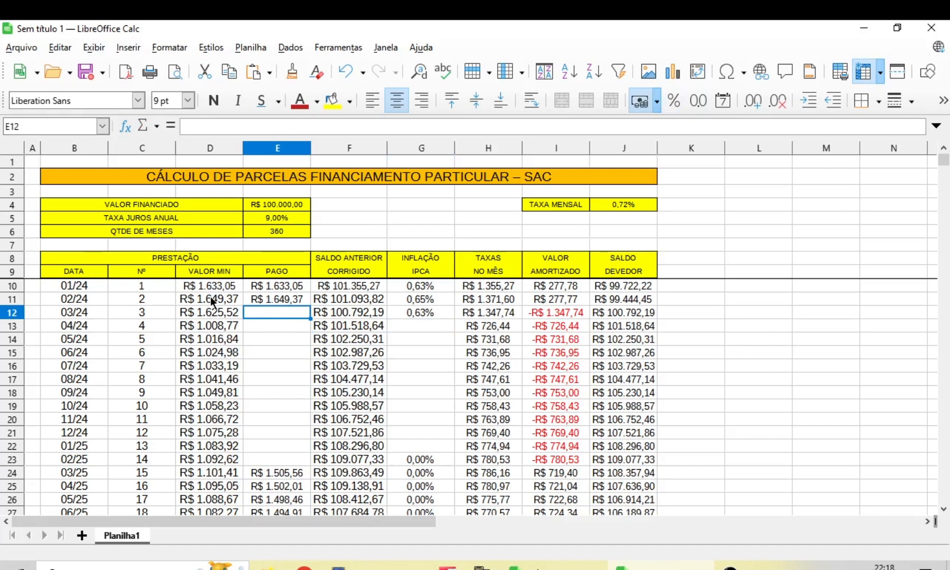
click(271, 339)
drag(214, 285, 550, 288)
click(303, 313)
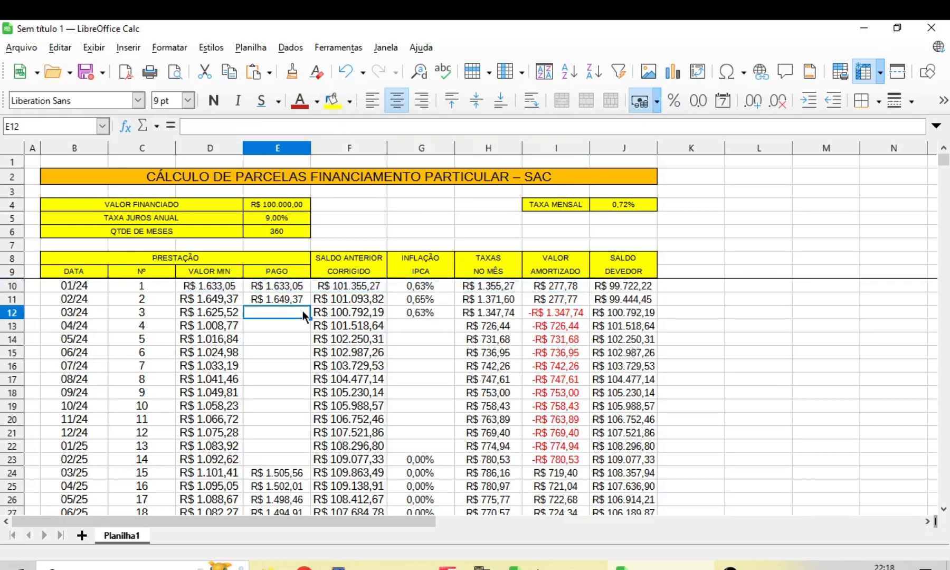